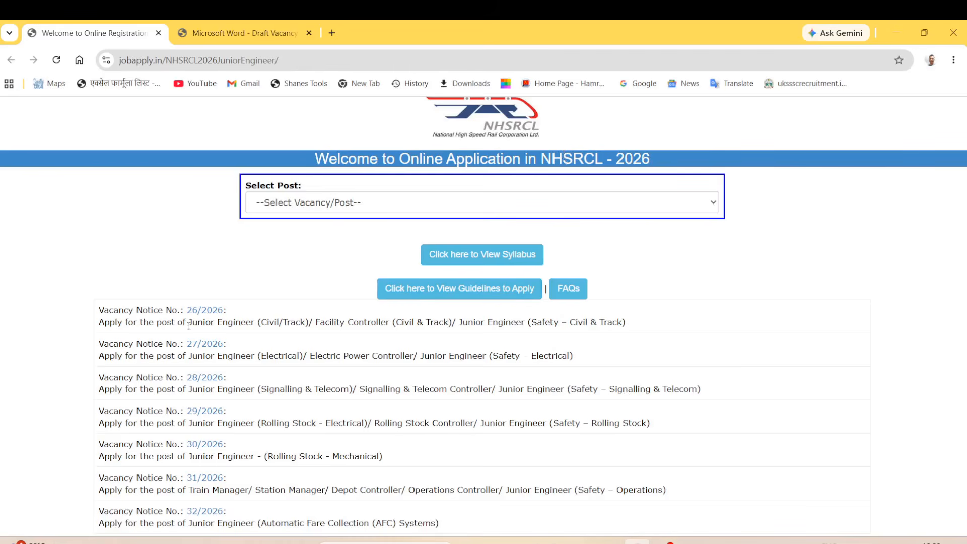
# Highlight the Junior Engineer 26/2026 and Train Manager 31/2026 entries in the vacancy notice list.
pyautogui.moveTo(188, 322); pyautogui.dragTo(250, 325)
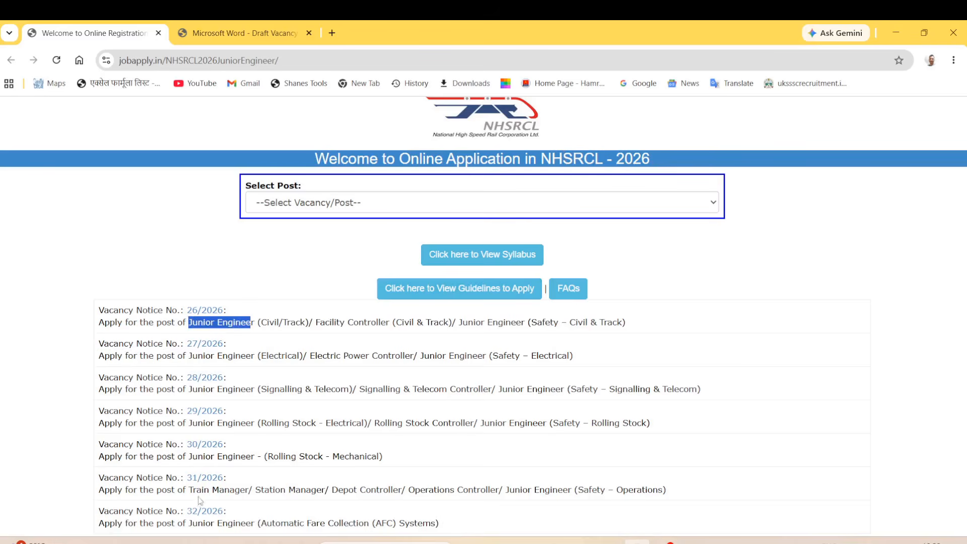
pyautogui.moveTo(192, 498); pyautogui.dragTo(271, 497)
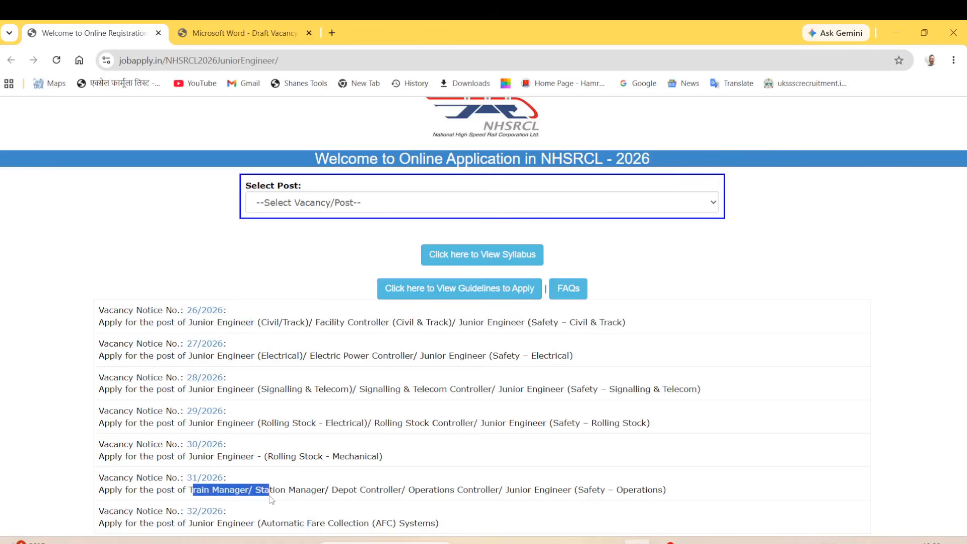
pyautogui.click(324, 272)
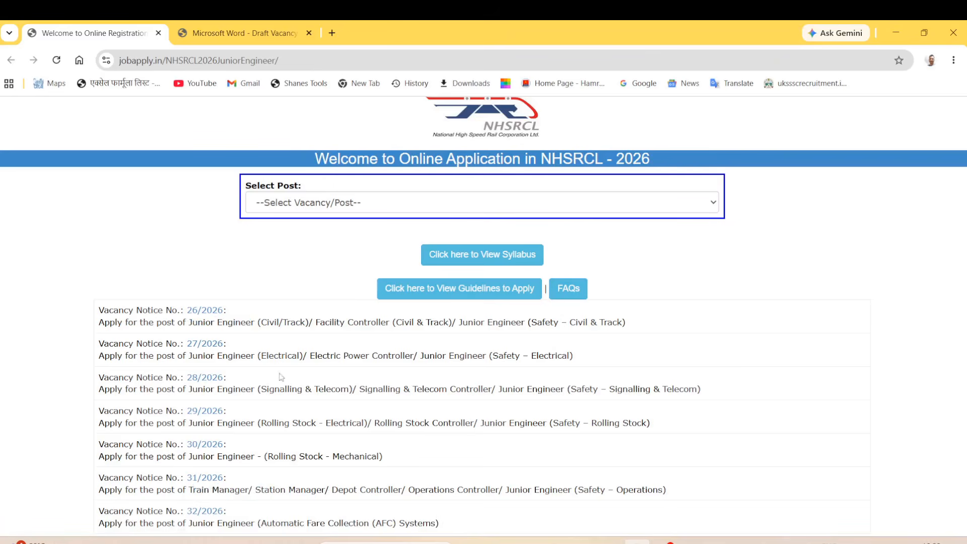
pyautogui.moveTo(193, 322); pyautogui.dragTo(335, 324)
pyautogui.moveTo(406, 323); pyautogui.dragTo(628, 323)
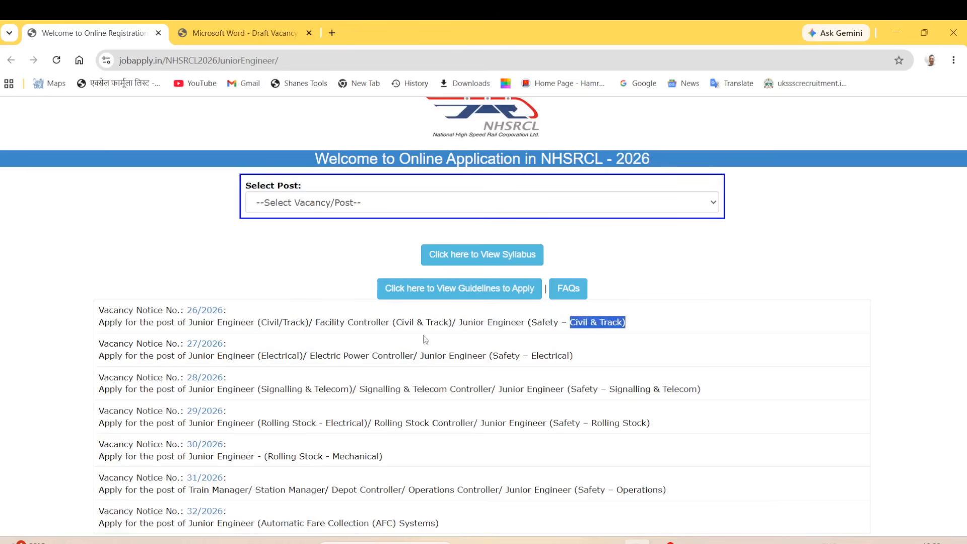
pyautogui.click(139, 289)
pyautogui.moveTo(104, 305); pyautogui.dragTo(436, 535)
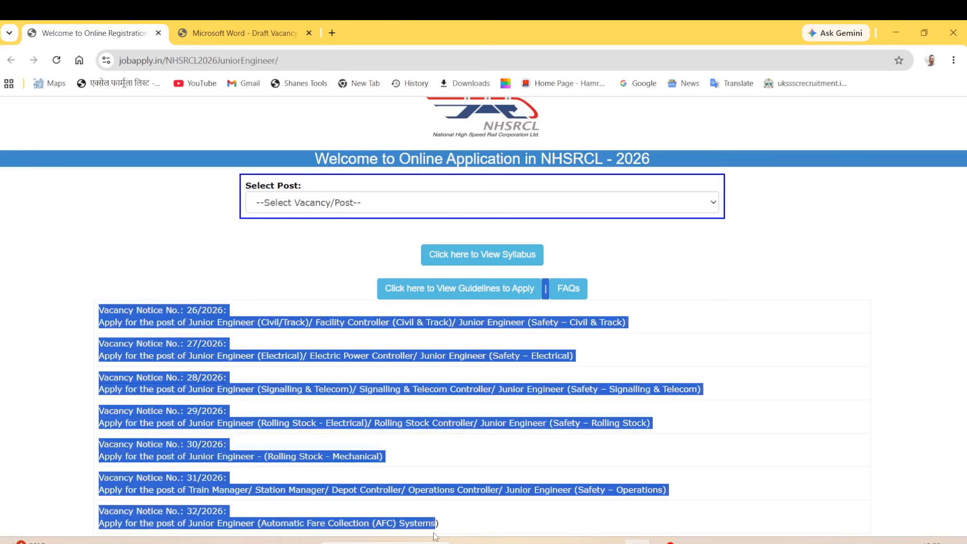
pyautogui.click(186, 279)
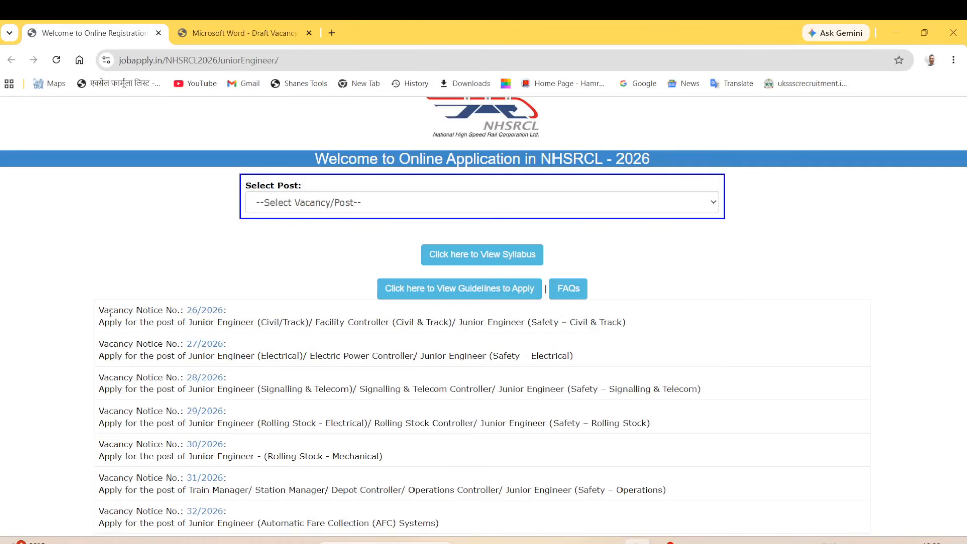
# Open the 26/2026 notice PDF, review its vacancy table post counts, and return to the application page.
pyautogui.click(204, 311)
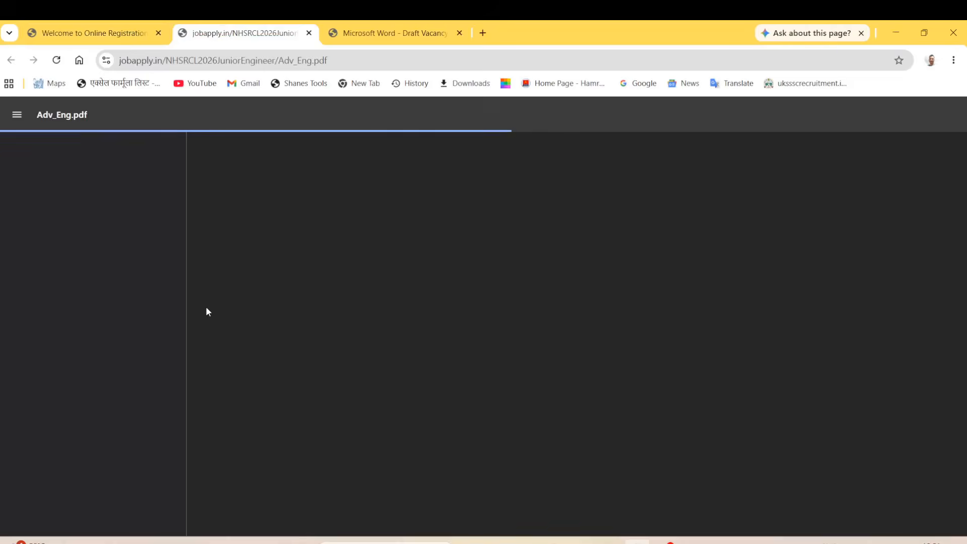
pyautogui.scroll(-10, 498, 345)
pyautogui.scroll(10, 498, 303)
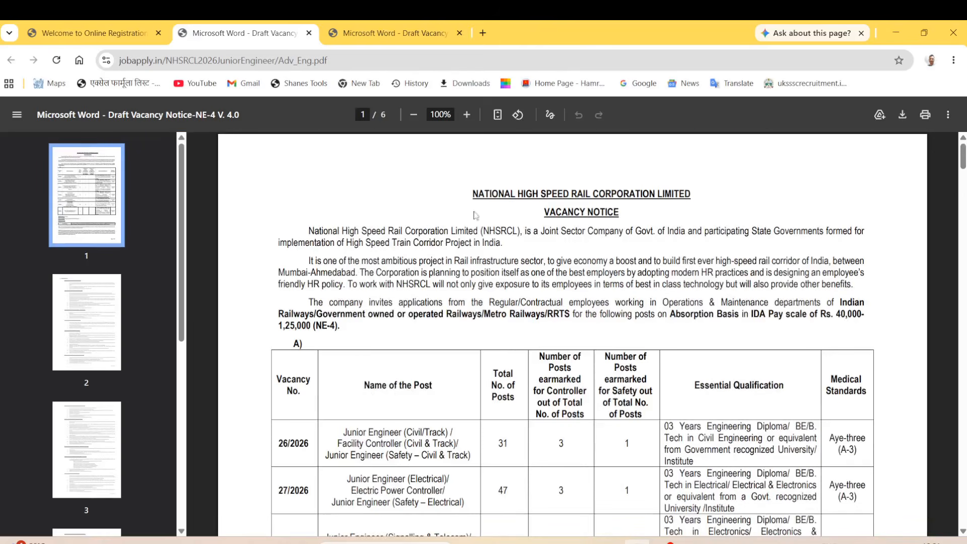
pyautogui.scroll(-6, 379, 367)
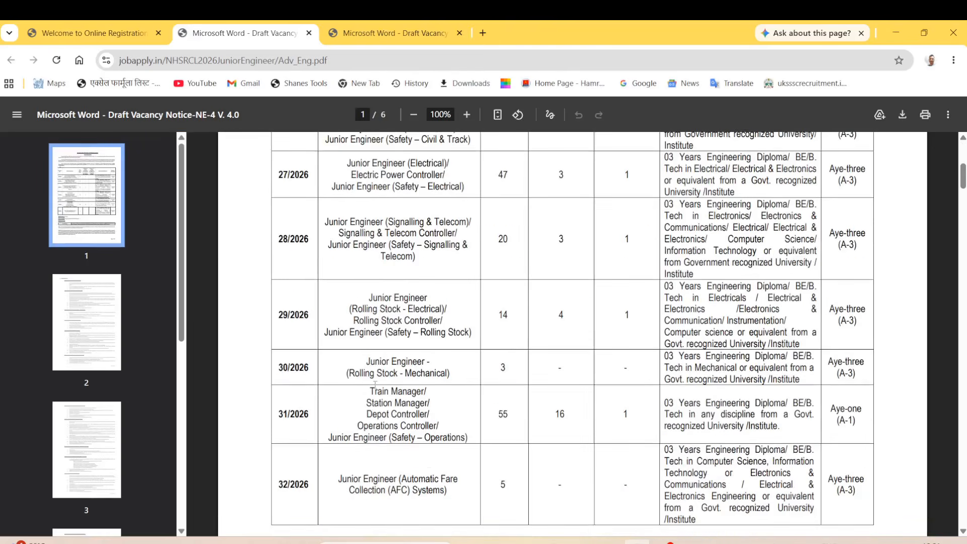
pyautogui.scroll(3, 482, 291)
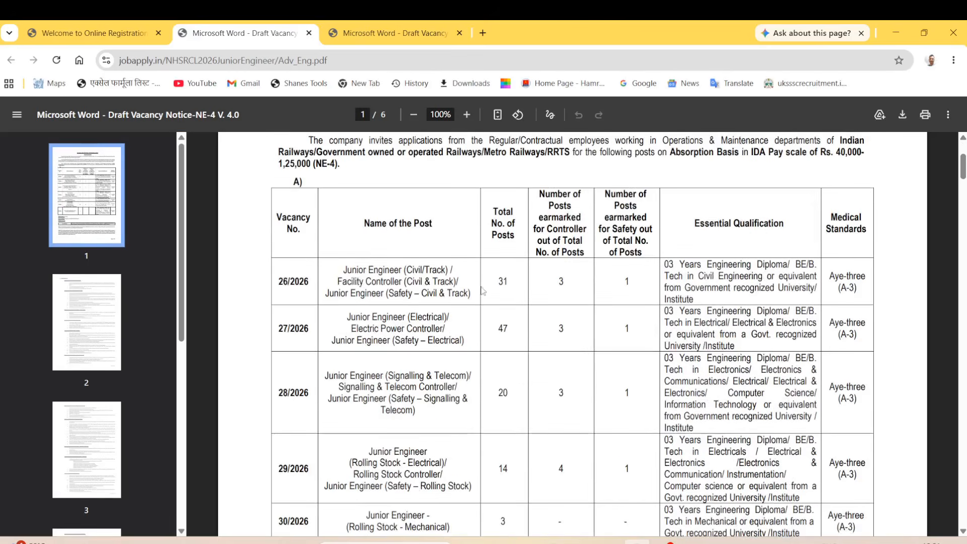
pyautogui.moveTo(498, 278); pyautogui.dragTo(566, 467)
pyautogui.click(615, 284)
pyautogui.scroll(-6, 558, 227)
pyautogui.scroll(2, 557, 282)
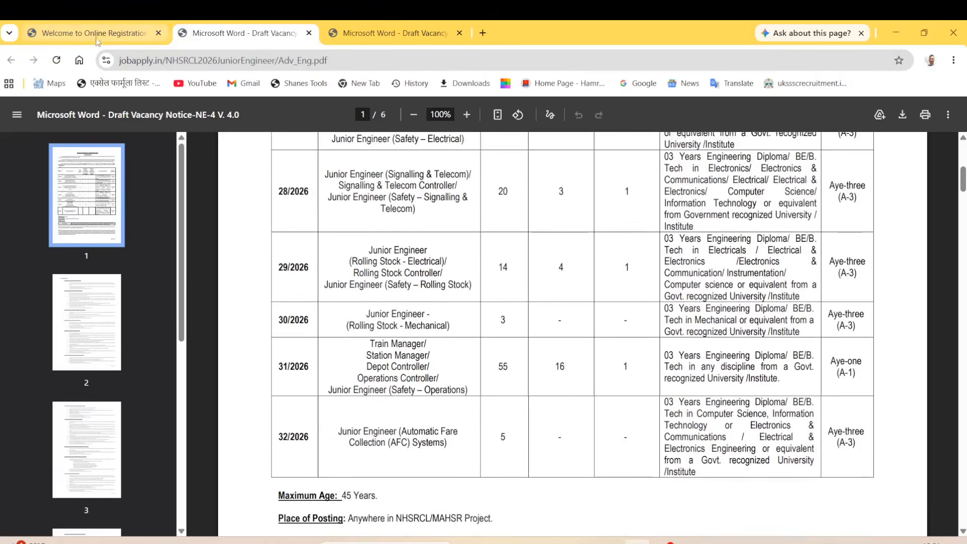
pyautogui.click(100, 33)
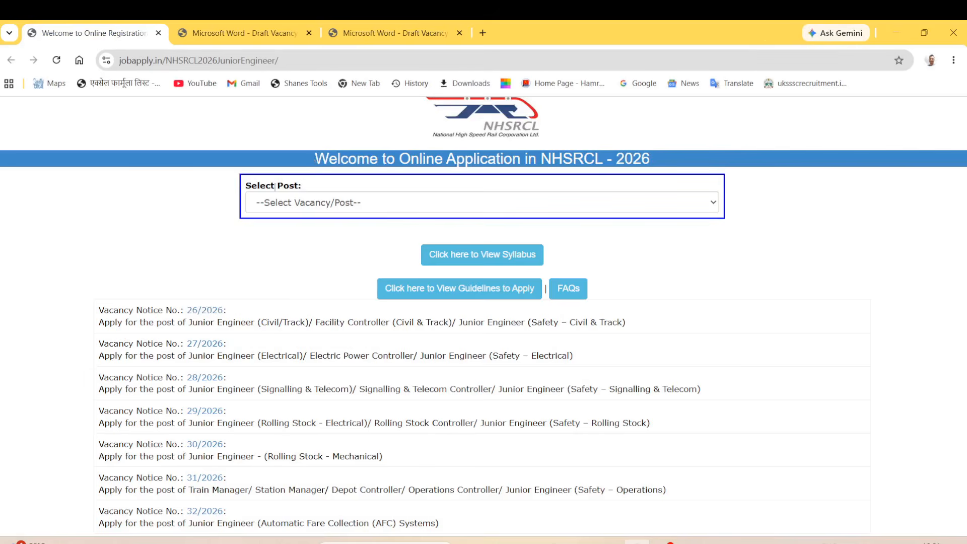
# Select the Junior Engineer (Civil/Track) post of Vacancy Notice 26/2026 and acknowledge the alert.
pyautogui.moveTo(243, 193); pyautogui.dragTo(299, 187)
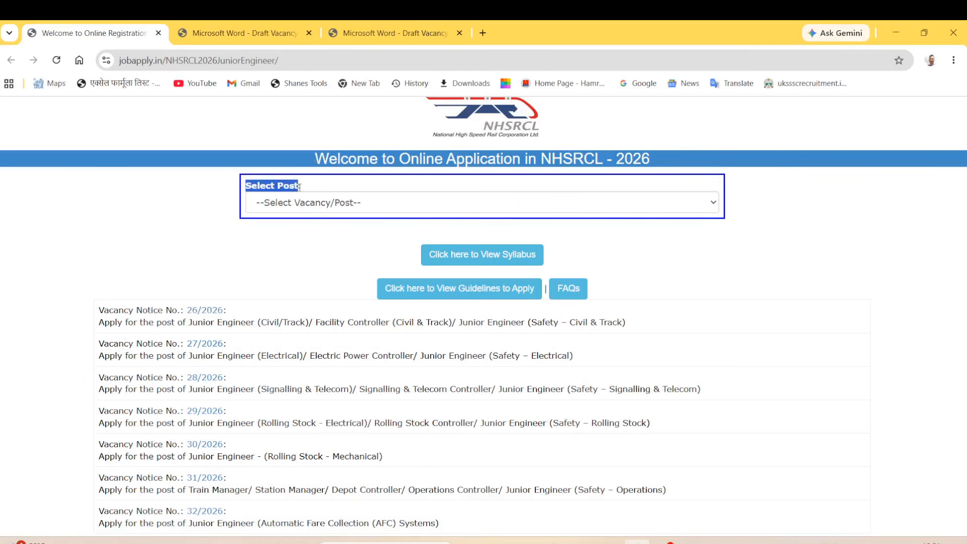
pyautogui.click(316, 253)
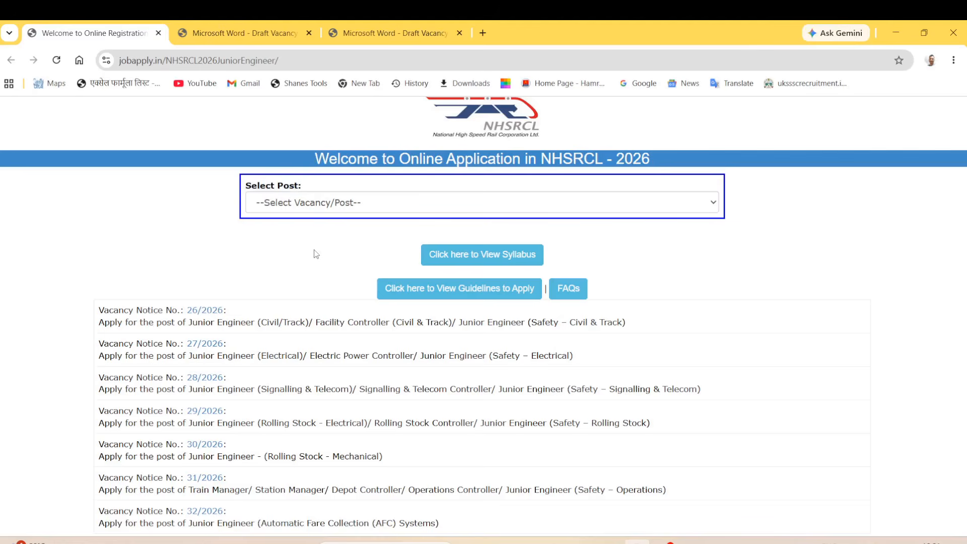
pyautogui.click(330, 208)
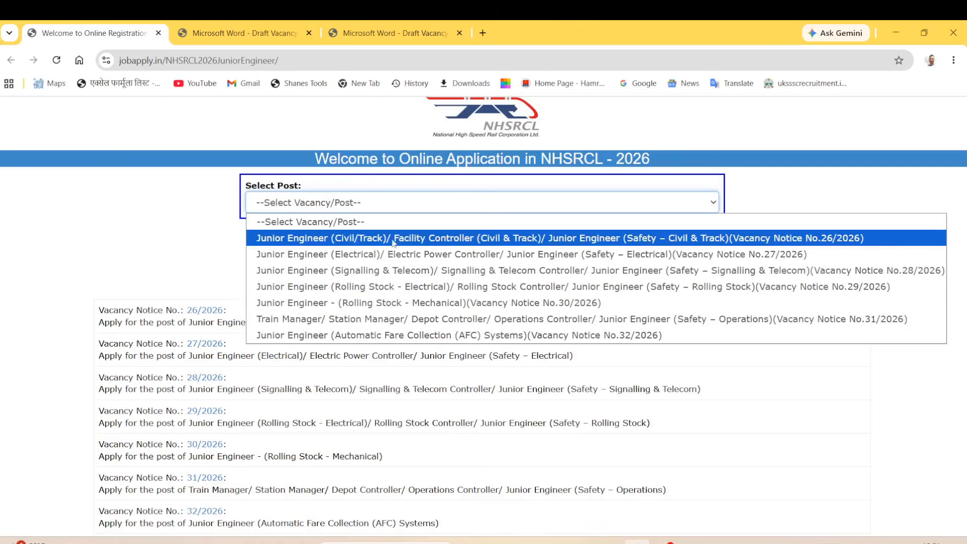
pyautogui.click(340, 241)
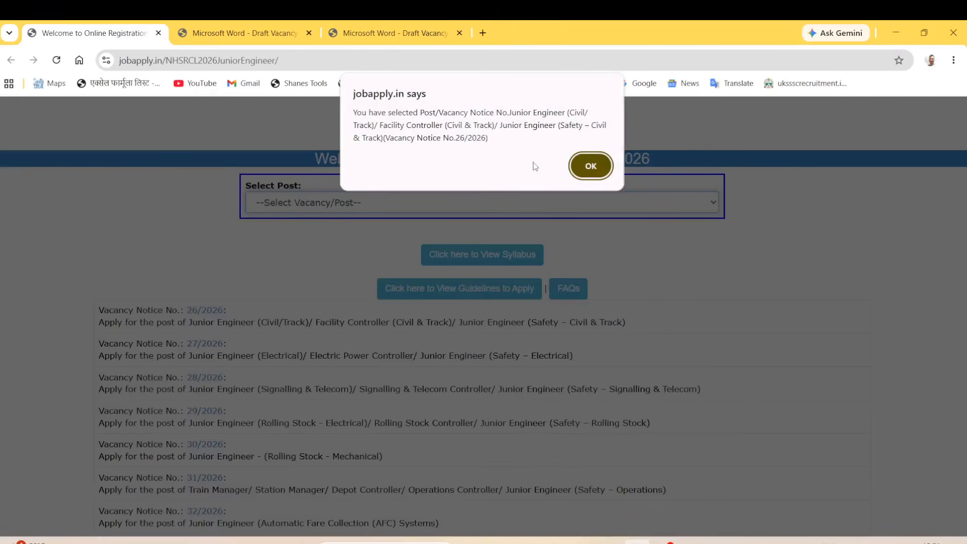
pyautogui.click(596, 170)
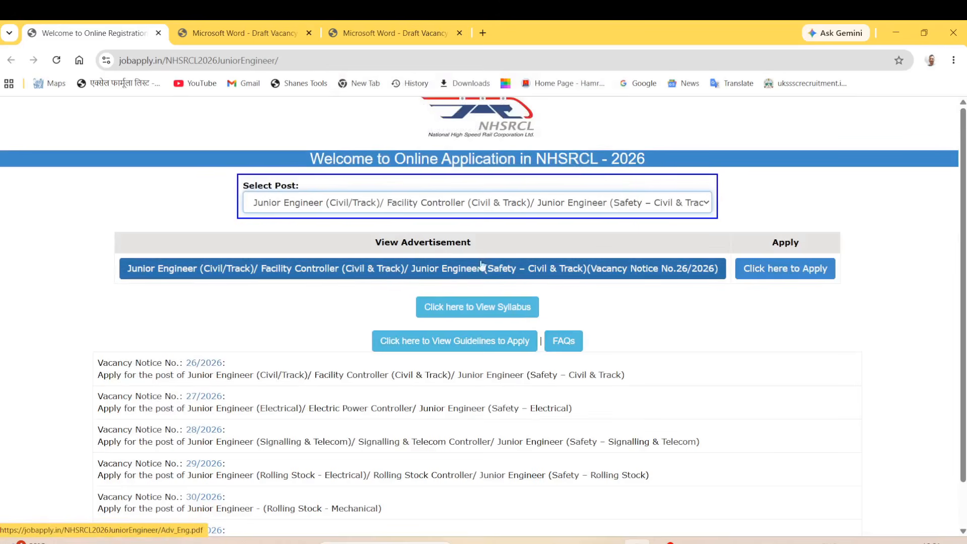
# Start the application for the chosen post and register as a fresh candidate with a new login.
pyautogui.click(816, 273)
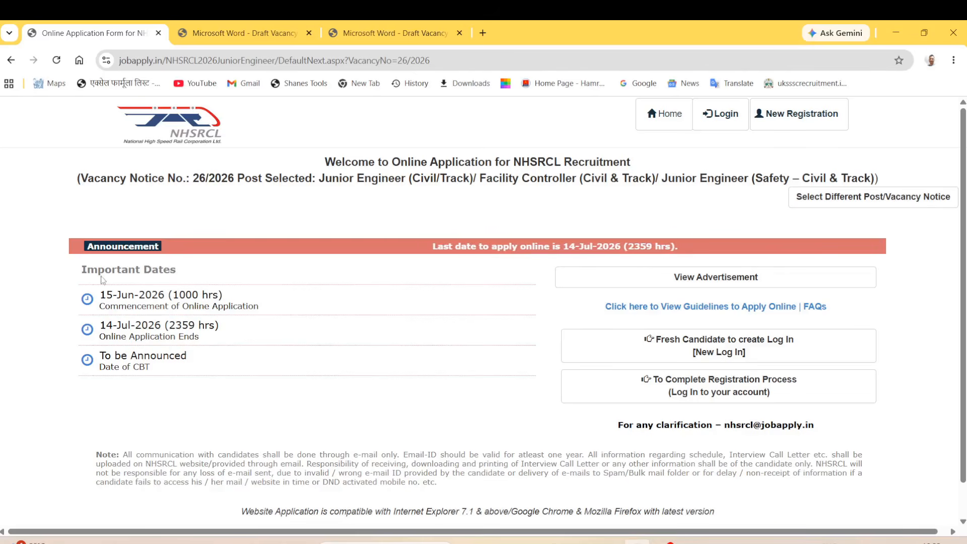
pyautogui.moveTo(82, 270); pyautogui.dragTo(176, 271)
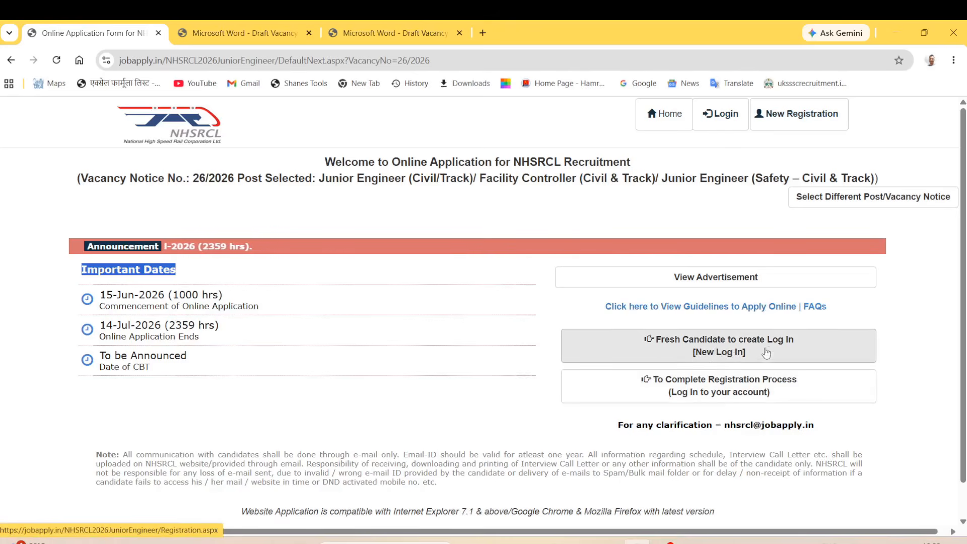
pyautogui.click(723, 351)
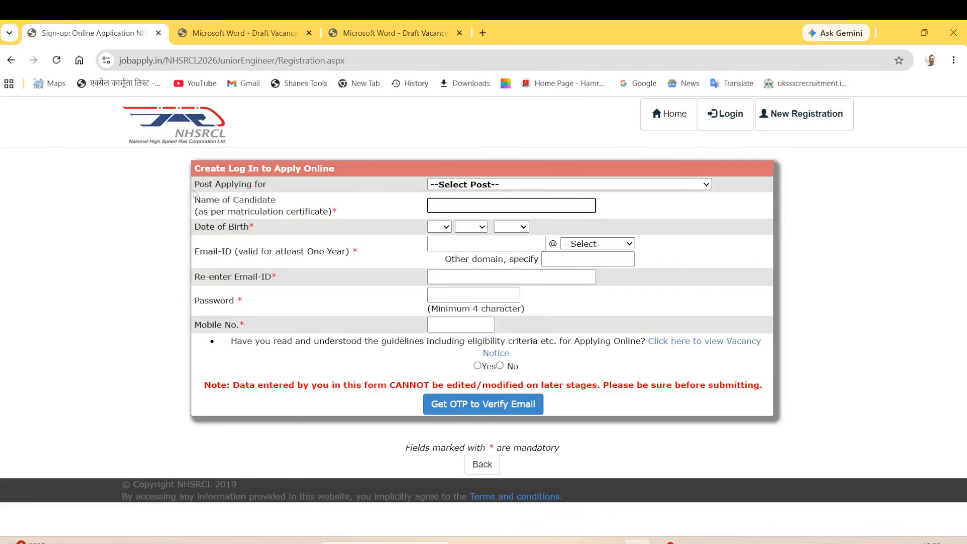
# Choose the Junior Engineer 26/2026 post and enter the candidate's name.
pyautogui.moveTo(194, 194); pyautogui.dragTo(278, 193)
pyautogui.click(486, 188)
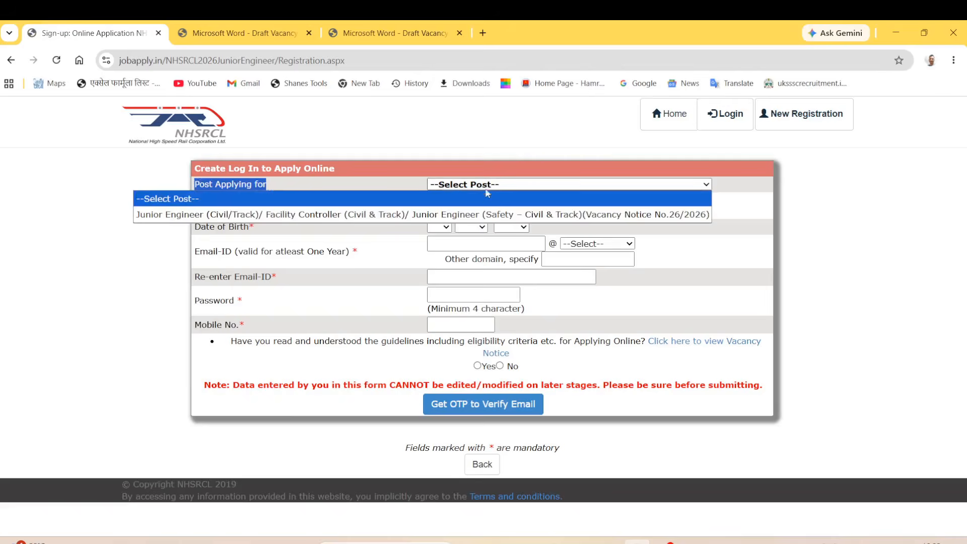
pyautogui.click(290, 216)
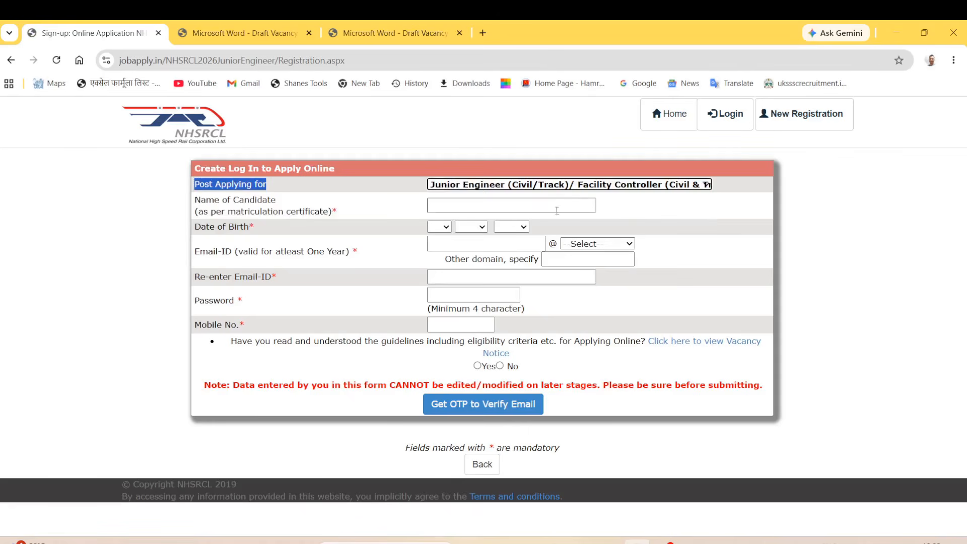
pyautogui.moveTo(201, 201); pyautogui.dragTo(329, 212)
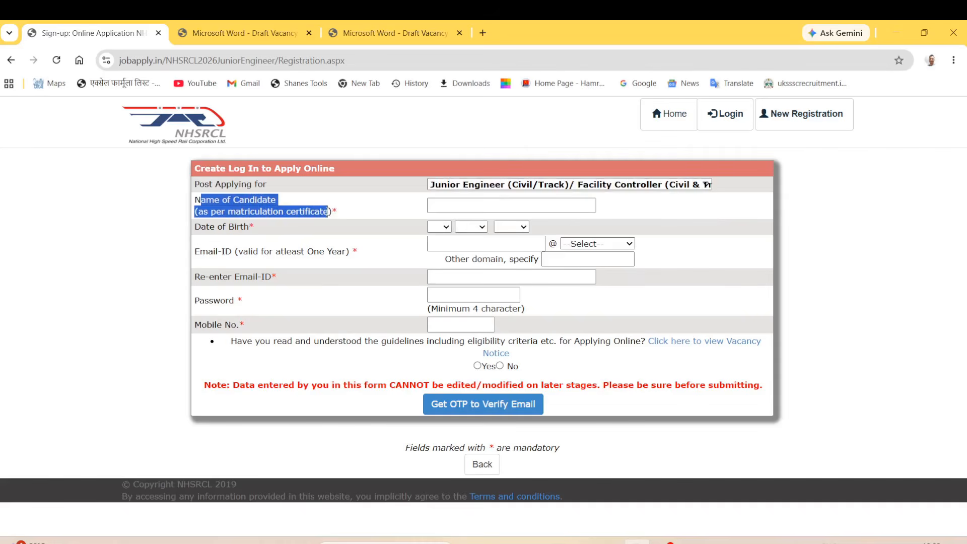
pyautogui.click(446, 205)
pyautogui.write('name')
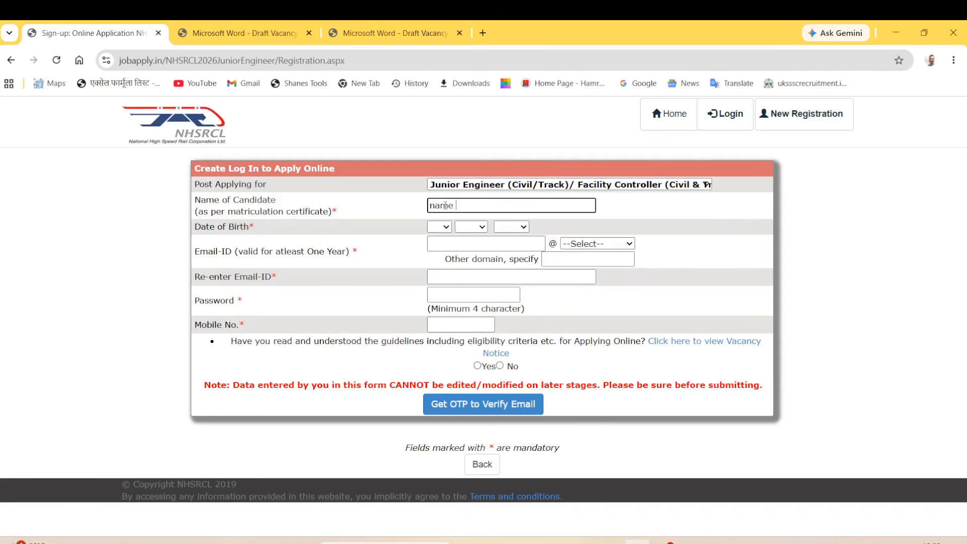
pyautogui.click(443, 228)
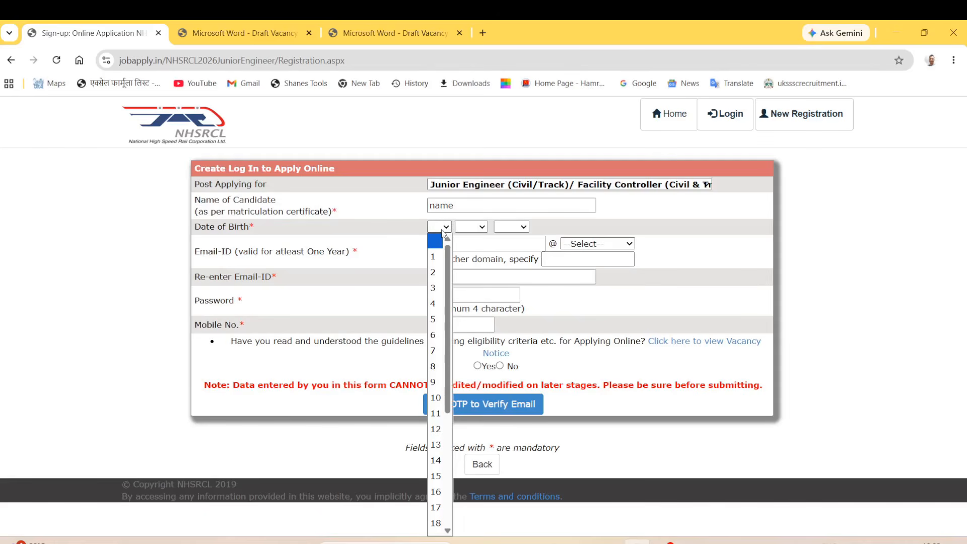
pyautogui.click(436, 460)
pyautogui.click(470, 228)
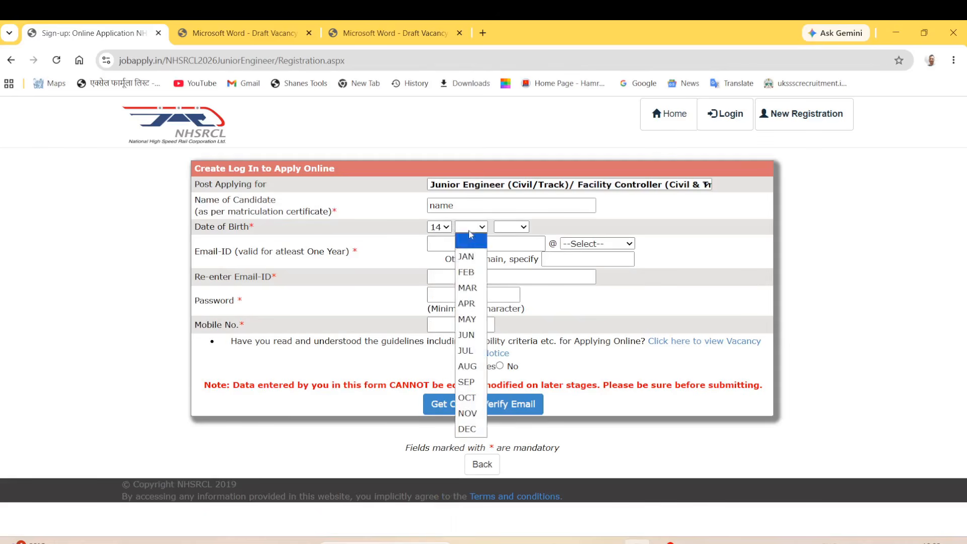
pyautogui.click(466, 303)
pyautogui.click(512, 227)
pyautogui.click(514, 303)
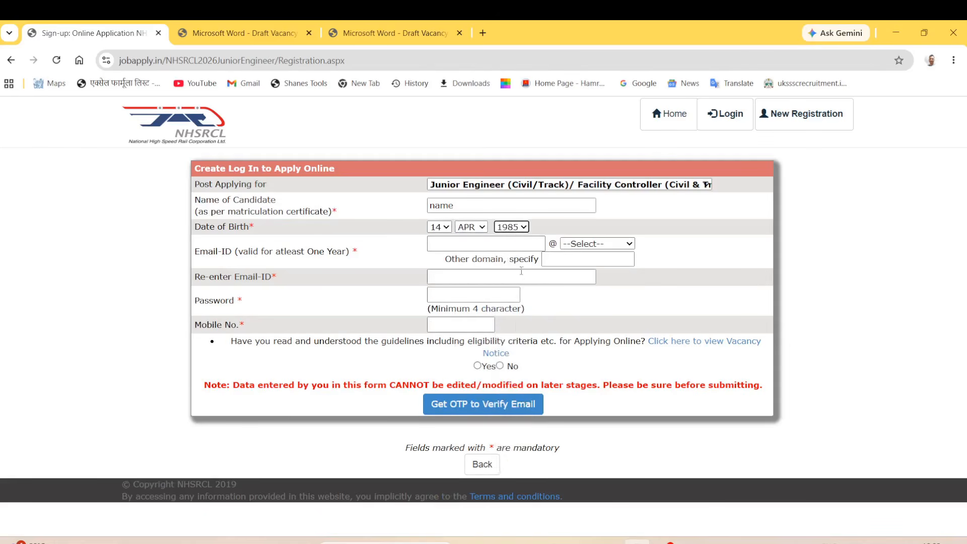
pyautogui.click(524, 228)
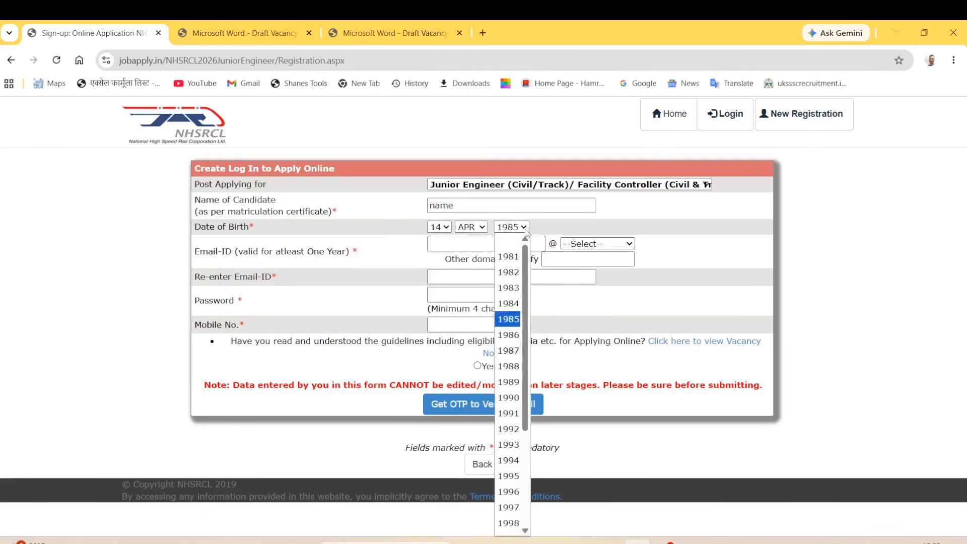
pyautogui.click(509, 523)
pyautogui.moveTo(200, 252); pyautogui.dragTo(312, 262)
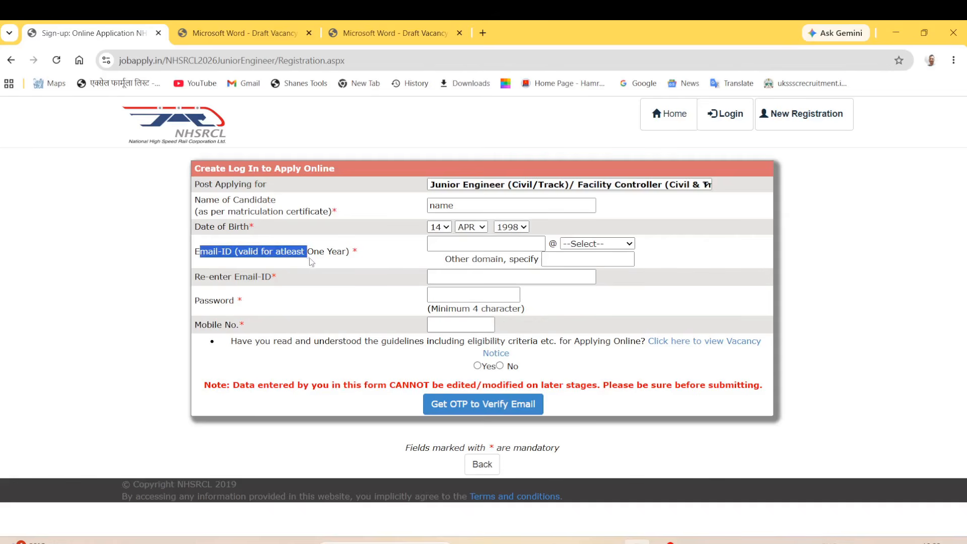
# Enter the candidate's e-mail ID with the gmail.com domain.
pyautogui.click(526, 245)
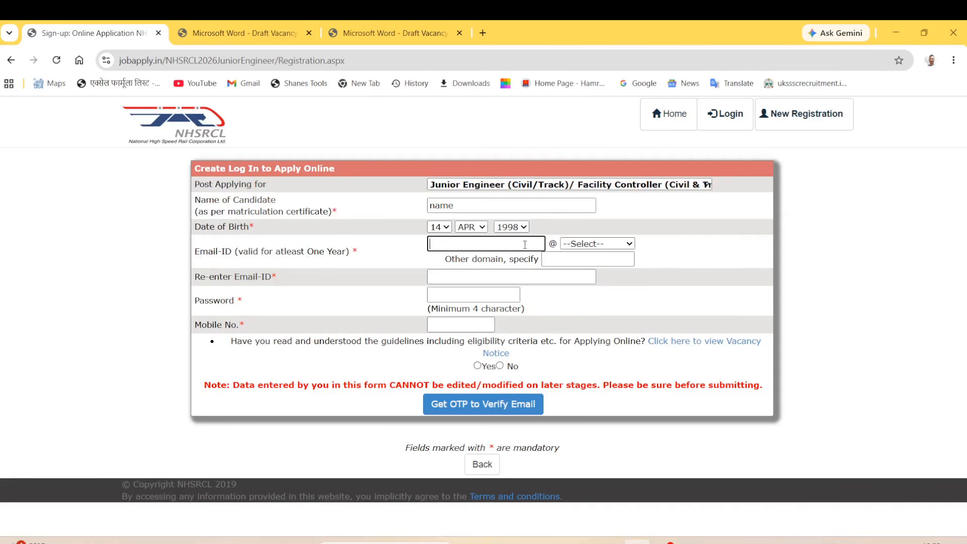
pyautogui.click(561, 244)
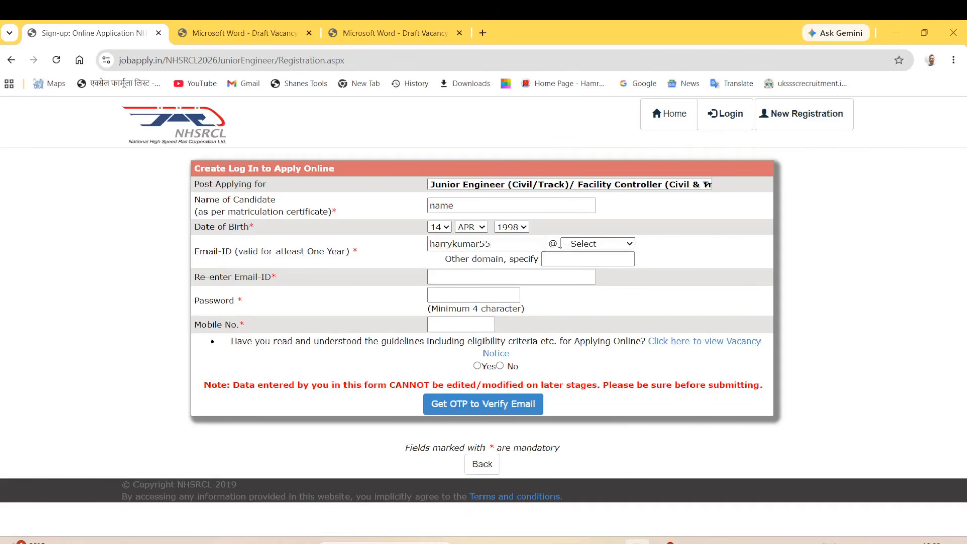
pyautogui.click(618, 243)
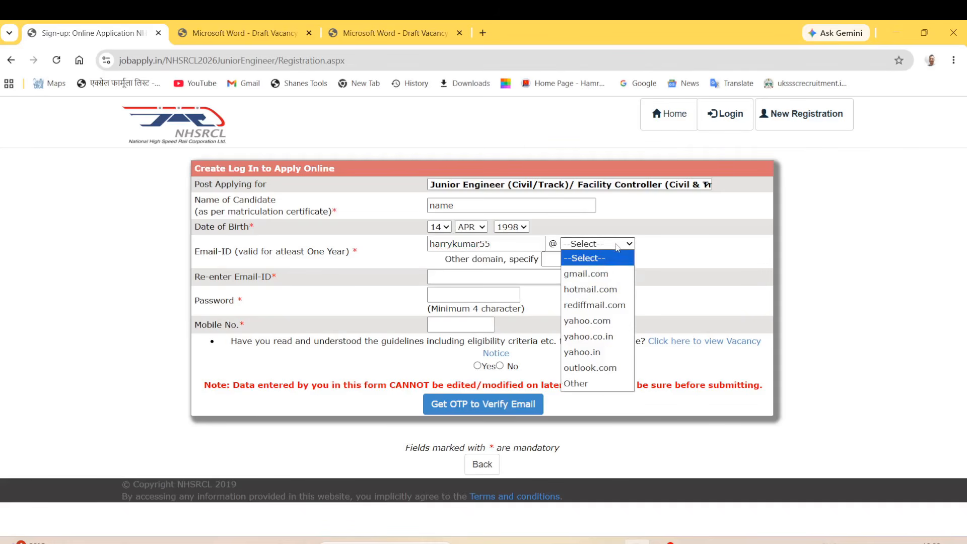
pyautogui.click(599, 279)
# Re-enter the same e-mail ID in the confirmation field, fixing a typo.
pyautogui.moveTo(193, 284); pyautogui.dragTo(284, 281)
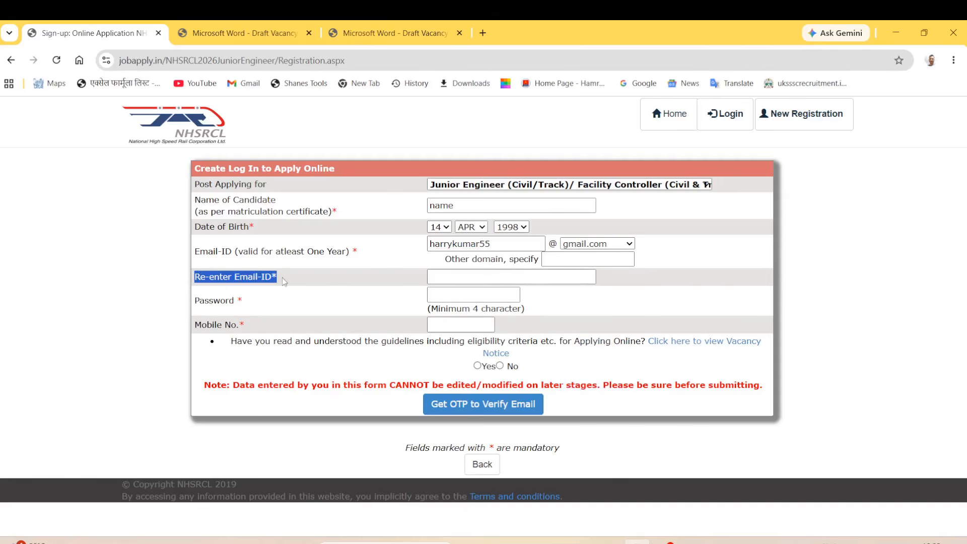
pyautogui.click(515, 278)
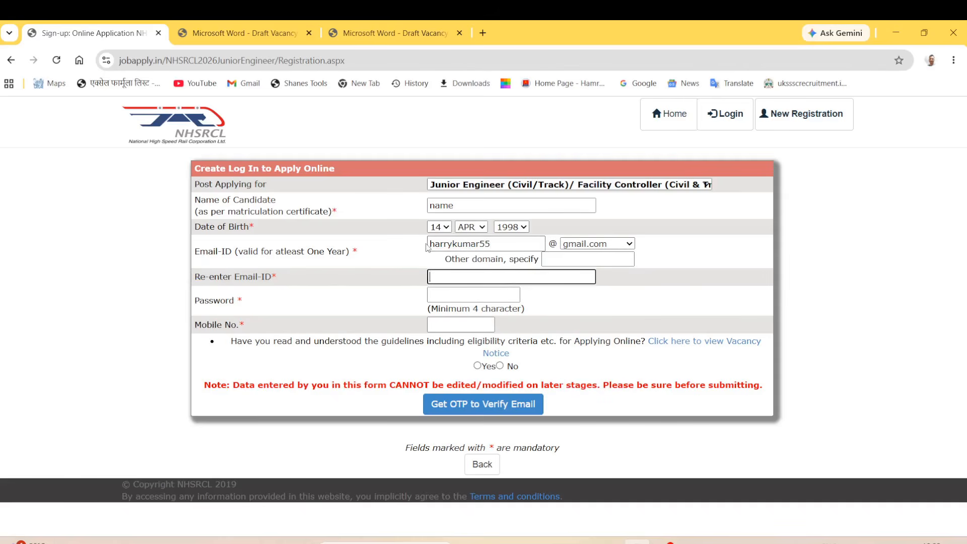
pyautogui.moveTo(429, 246); pyautogui.dragTo(494, 248)
pyautogui.click(673, 268)
pyautogui.click(511, 273)
# Enter the password and mobile number, and answer Yes to having read the guidelines.
pyautogui.moveTo(190, 298); pyautogui.dragTo(246, 304)
pyautogui.click(442, 296)
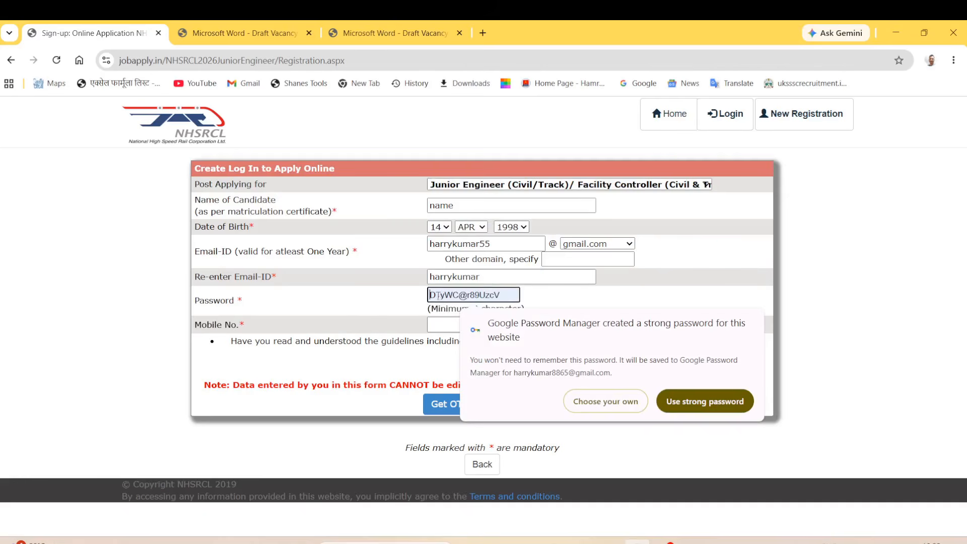
pyautogui.write('•')
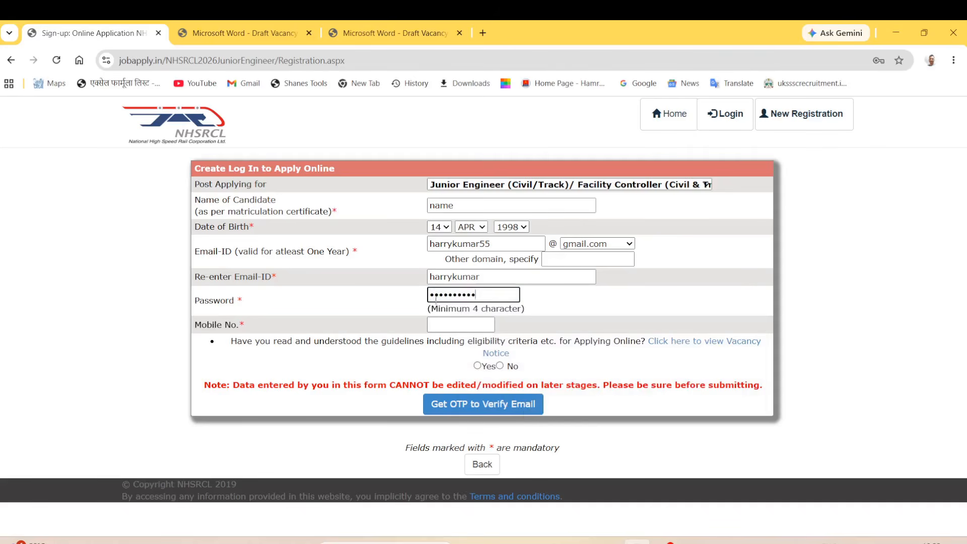
pyautogui.click(460, 325)
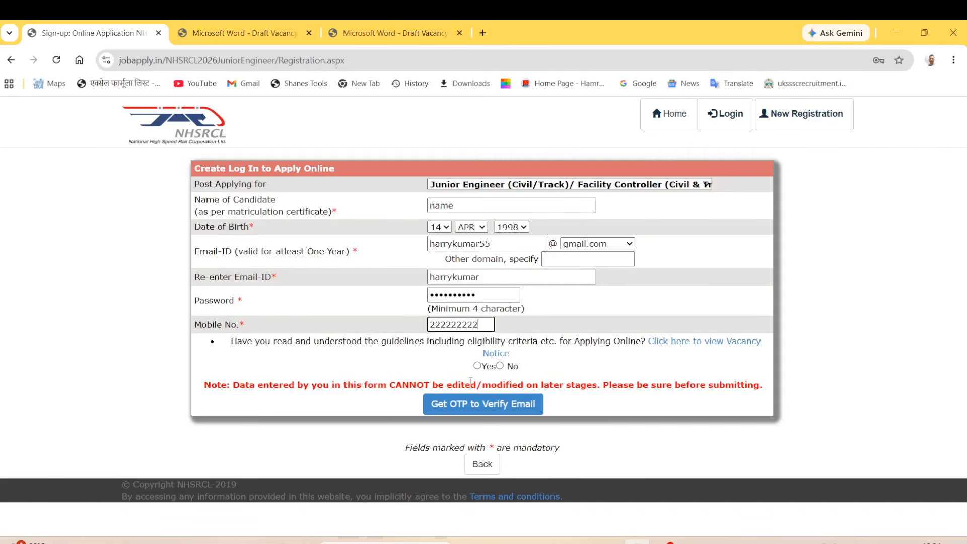
pyautogui.click(478, 365)
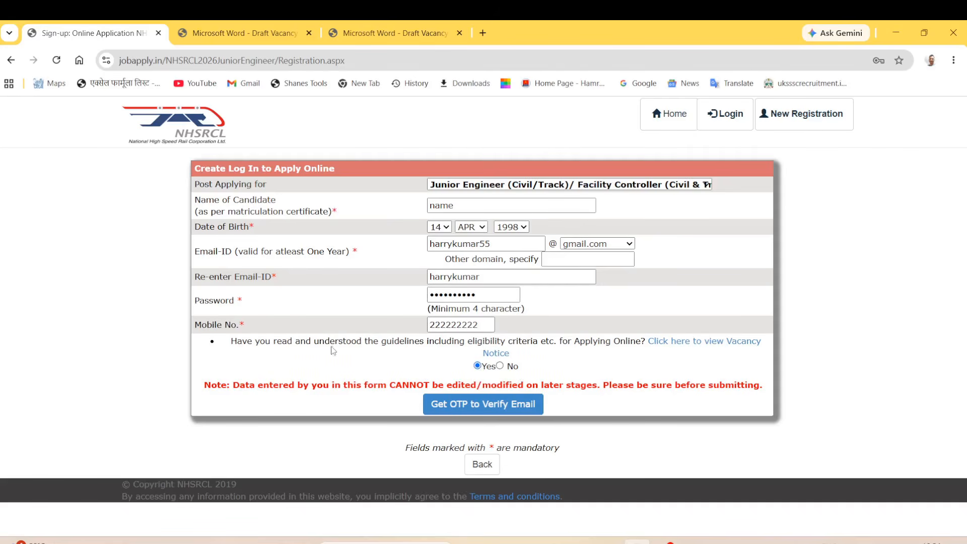
pyautogui.moveTo(288, 345); pyautogui.dragTo(580, 341)
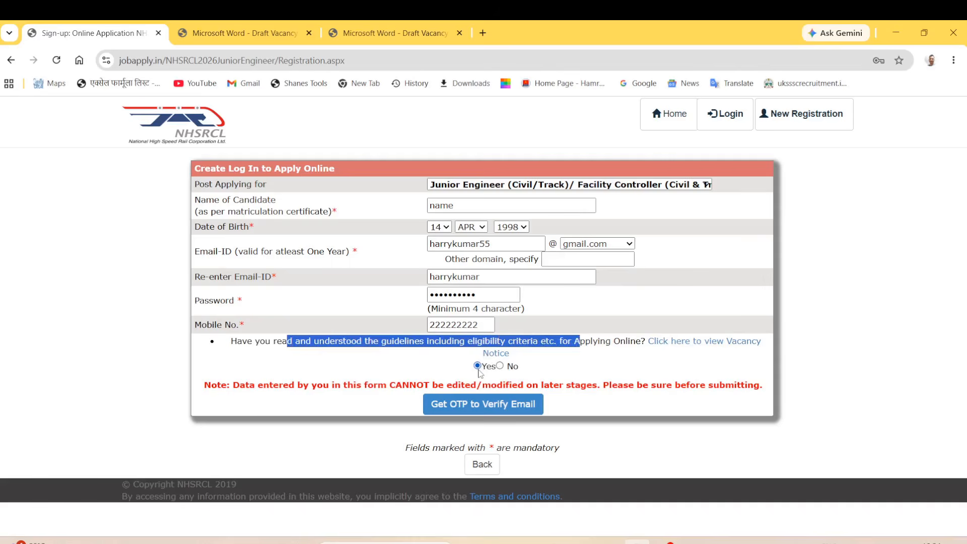
pyautogui.click(577, 363)
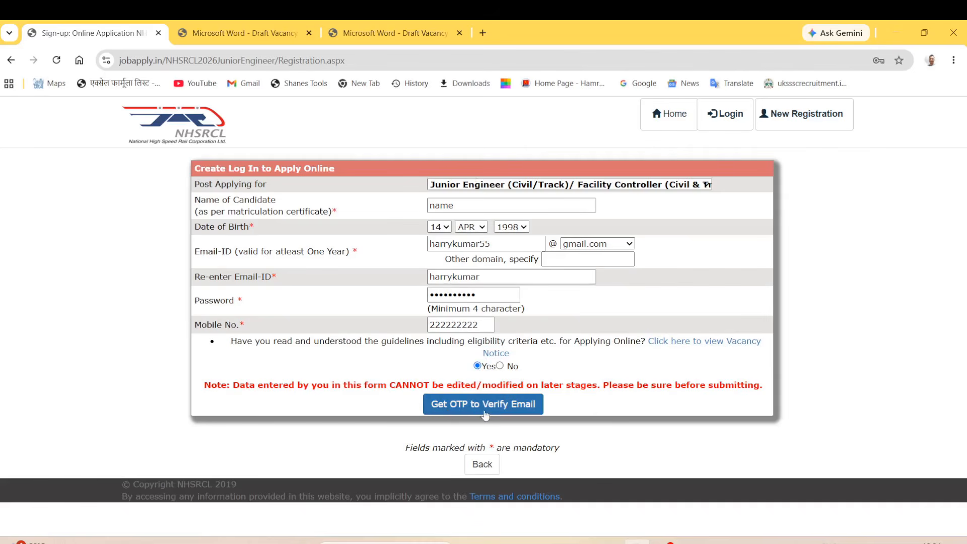
# Request an e-mail OTP, enter the received code, and confirm to verify the e-mail ID.
pyautogui.click(526, 413)
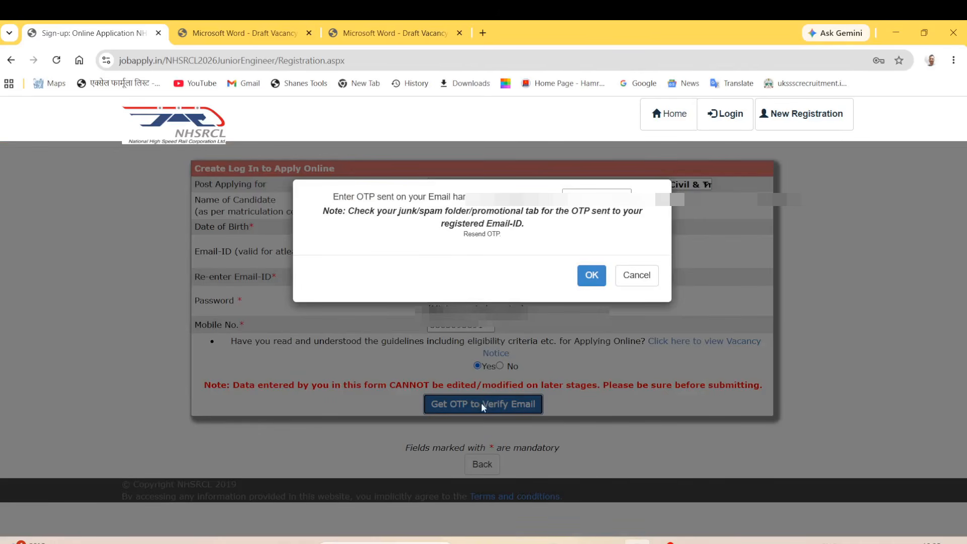
pyautogui.moveTo(369, 198); pyautogui.dragTo(478, 198)
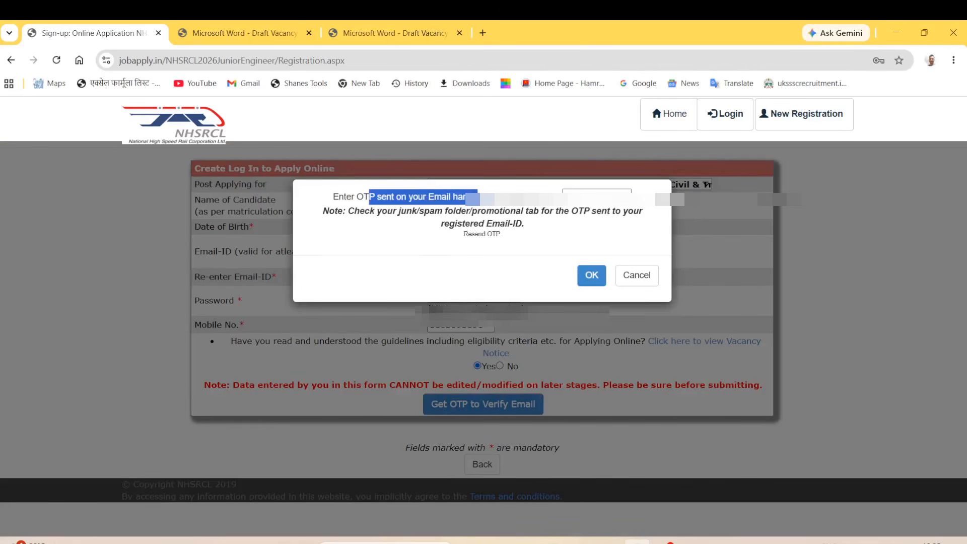
pyautogui.click(597, 198)
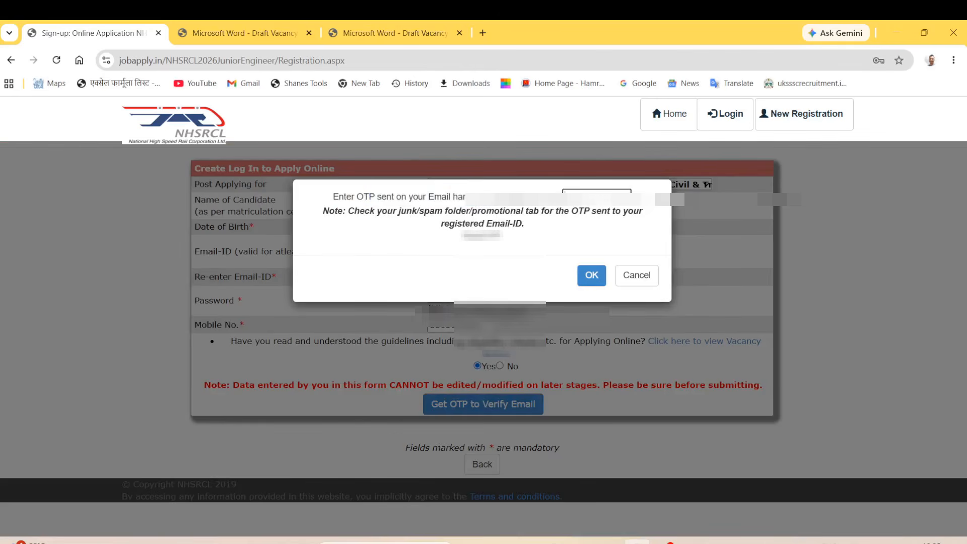
pyautogui.click(592, 276)
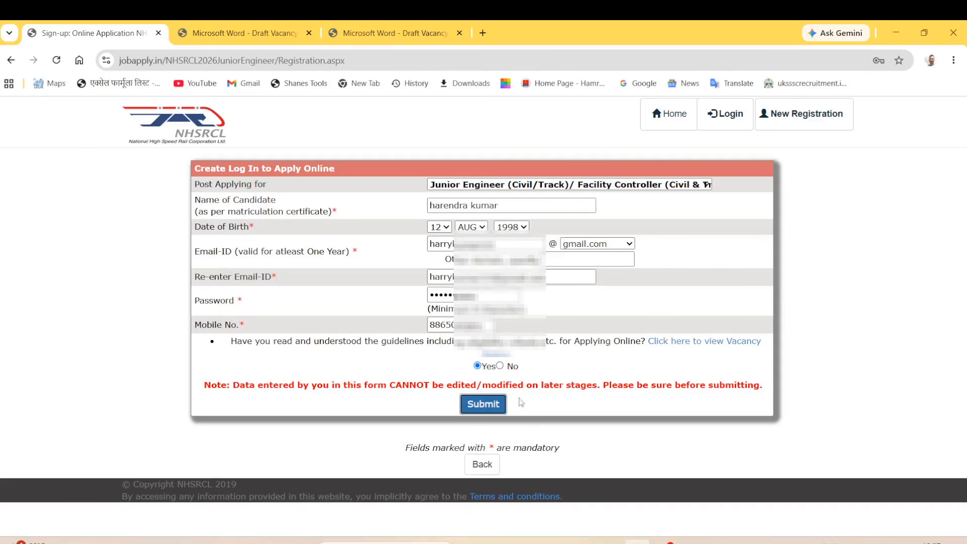
# Submit the registration, note the Successfully Registered message, and proceed to login.
pyautogui.click(489, 410)
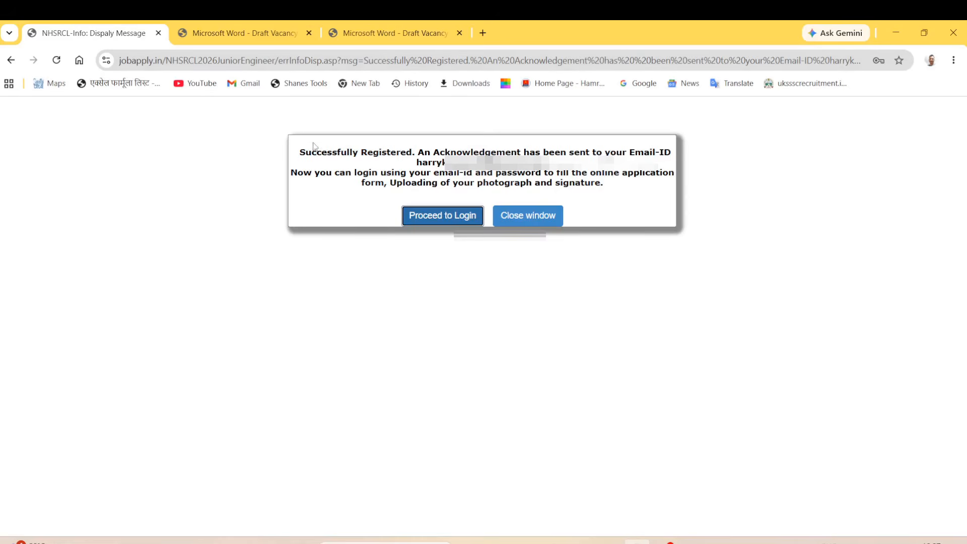
pyautogui.moveTo(309, 152); pyautogui.dragTo(409, 155)
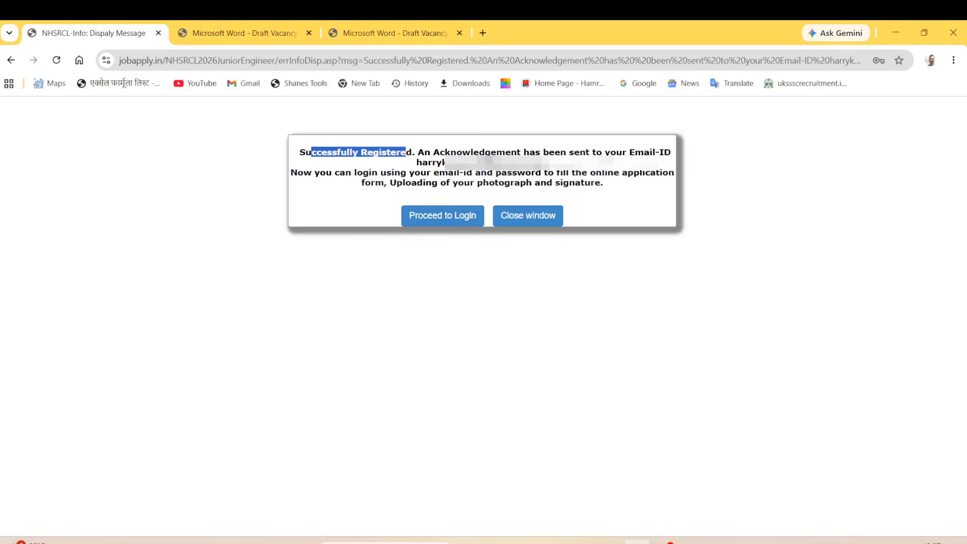
pyautogui.click(447, 219)
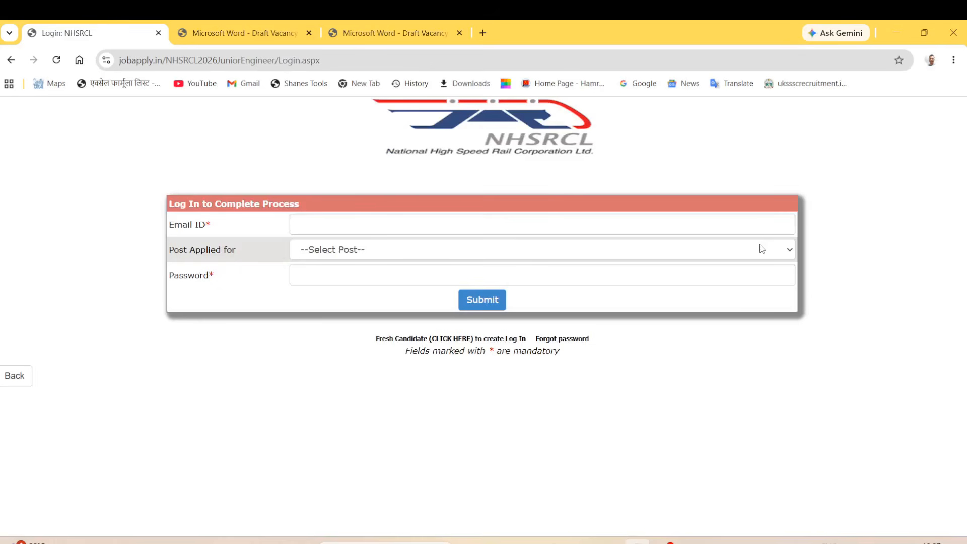
# Log in with the registered e-mail ID, the Junior Engineer post, and the account password.
pyautogui.moveTo(171, 222); pyautogui.dragTo(228, 230)
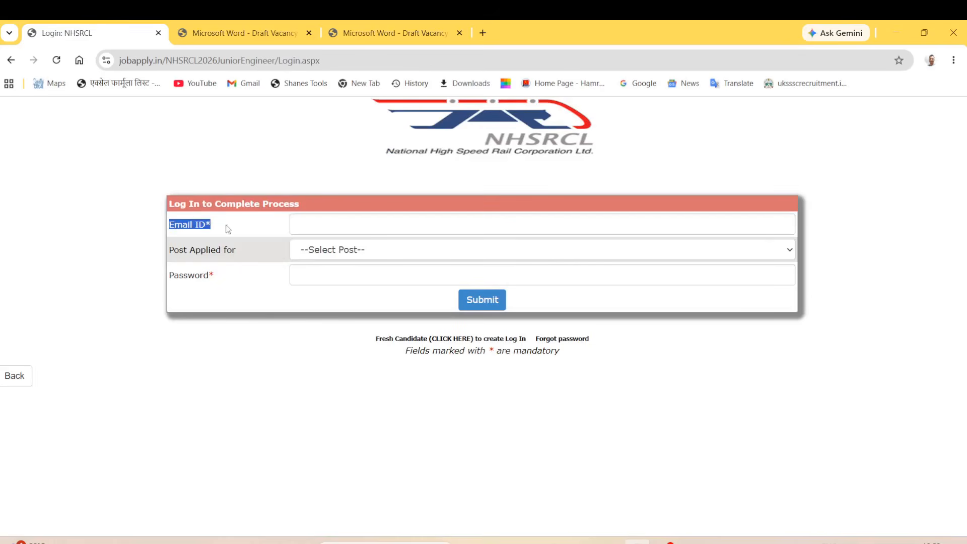
pyautogui.click(309, 222)
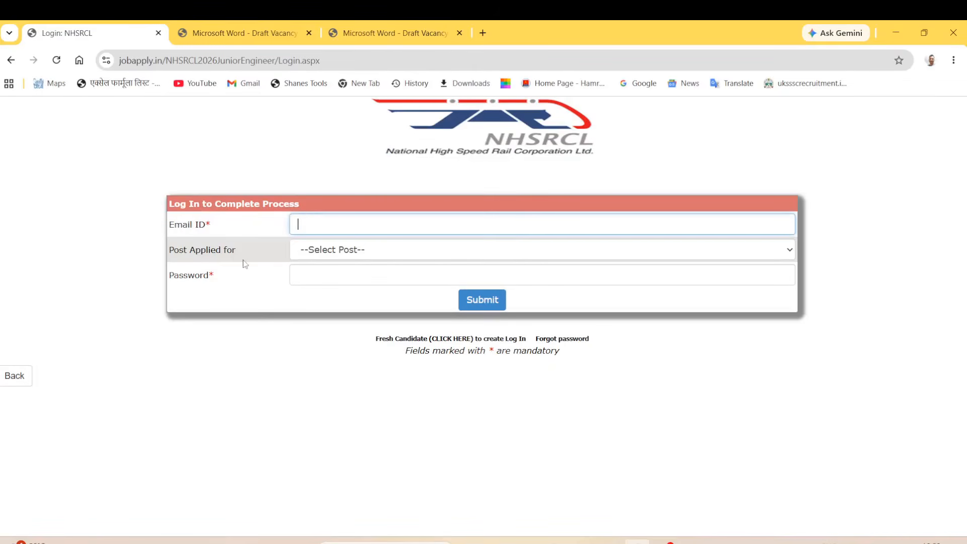
pyautogui.moveTo(184, 250); pyautogui.dragTo(322, 249)
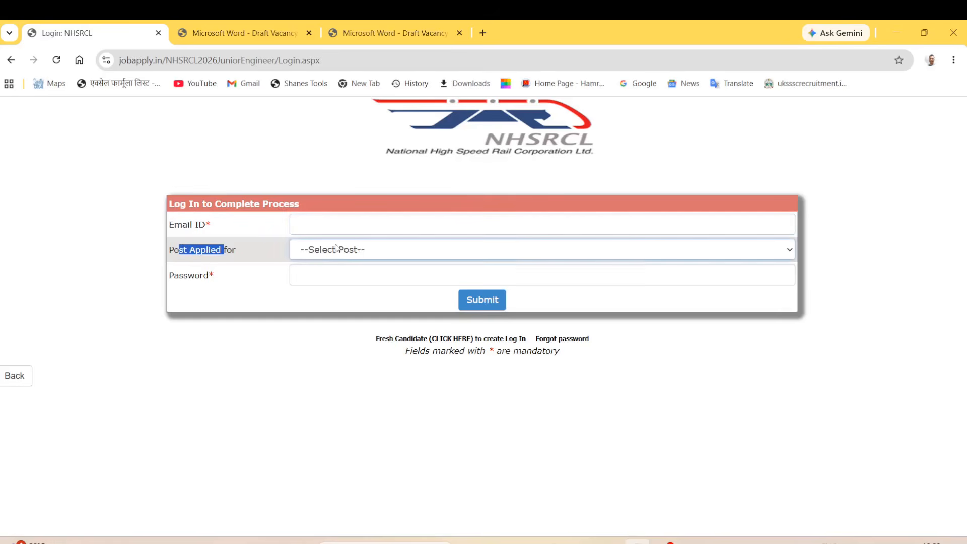
pyautogui.click(338, 252)
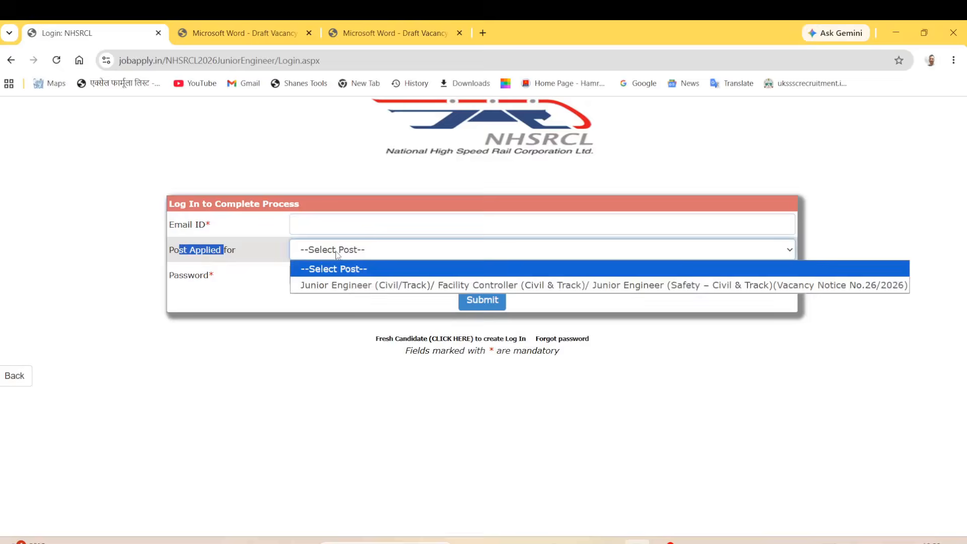
pyautogui.click(398, 291)
pyautogui.doubleClick(180, 275)
pyautogui.click(319, 280)
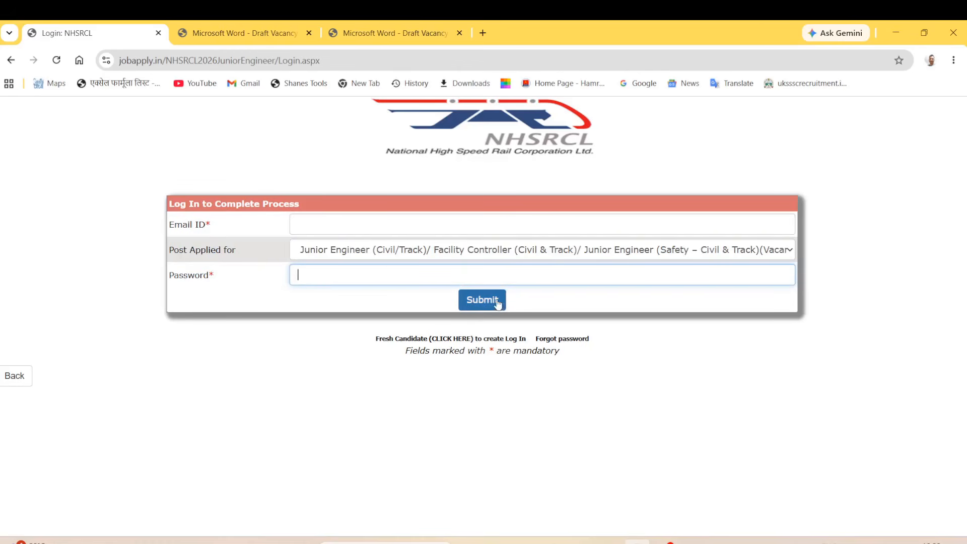
pyautogui.click(344, 226)
pyautogui.click(325, 274)
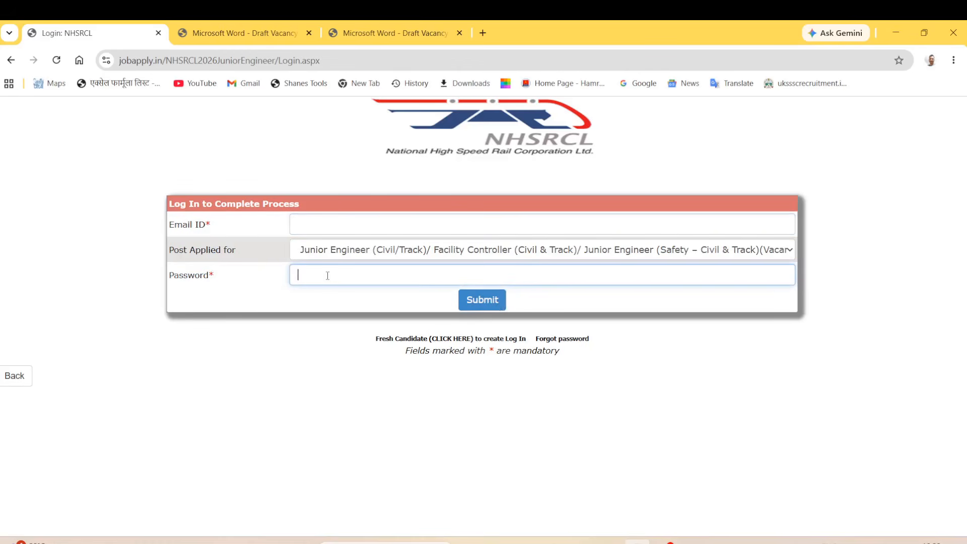
pyautogui.click(486, 307)
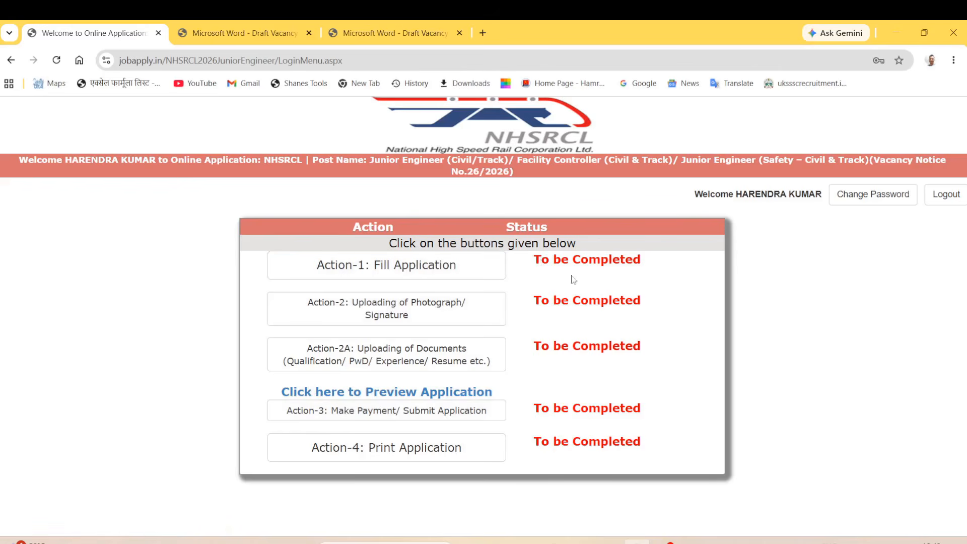
# Open Action-1: Fill Application, then the Personal Detail form.
pyautogui.click(442, 272)
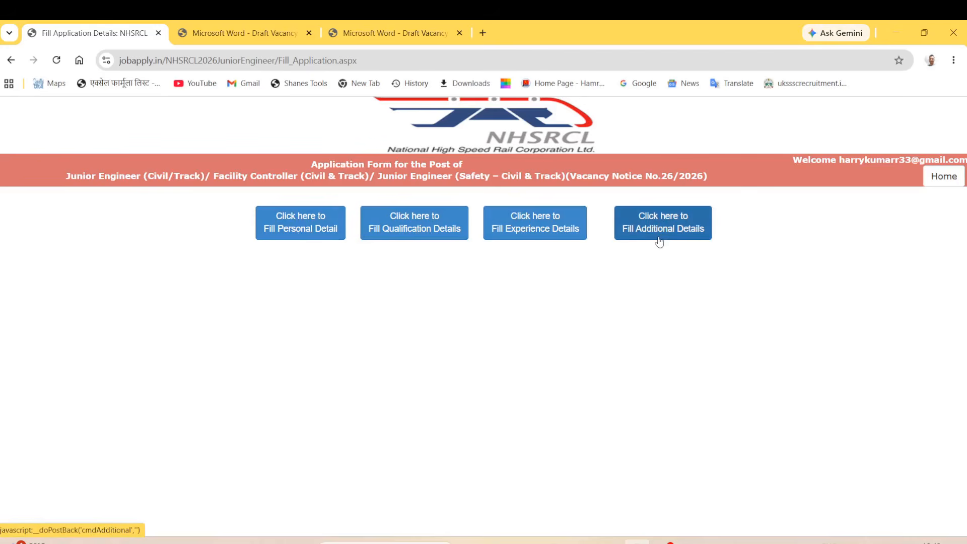
pyautogui.click(296, 232)
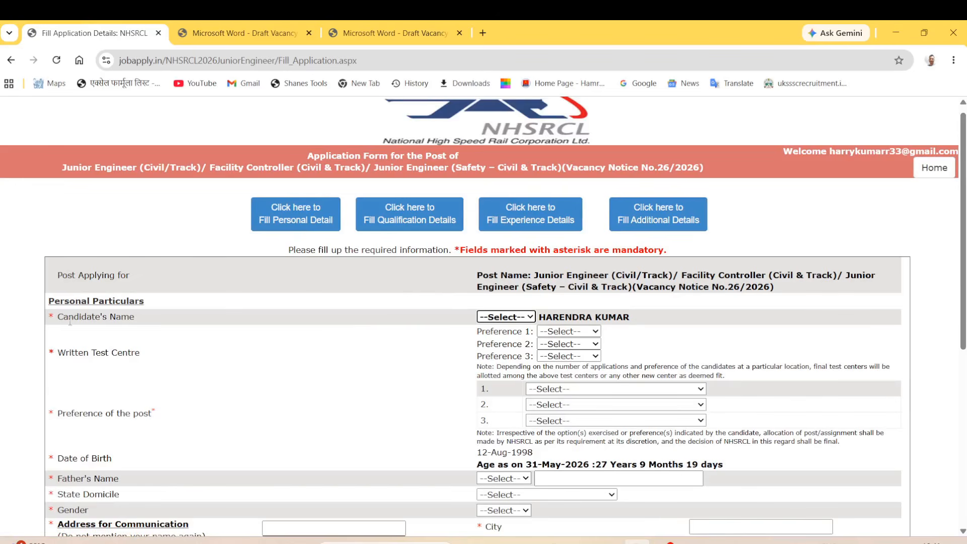
# Set the candidate's name title to Mr.
pyautogui.moveTo(55, 321); pyautogui.dragTo(151, 325)
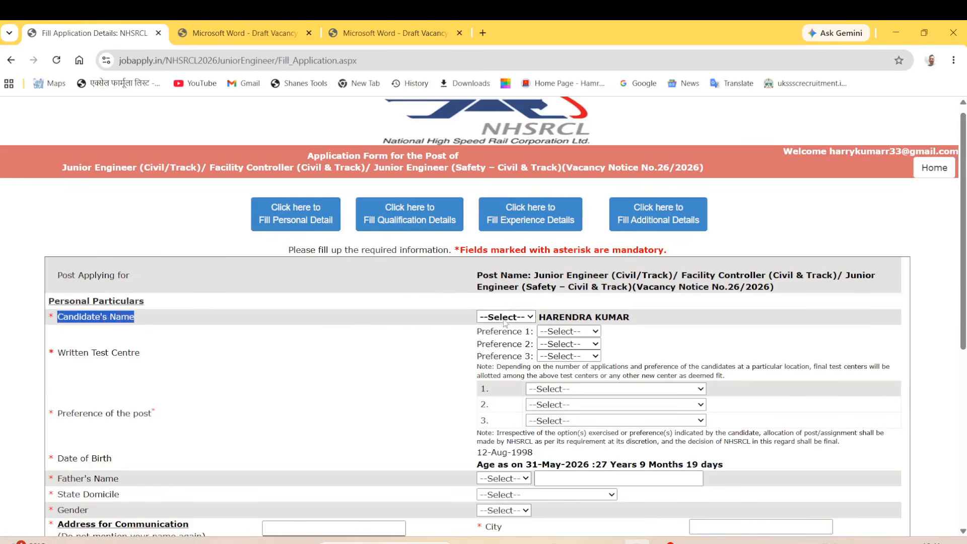
pyautogui.click(527, 320)
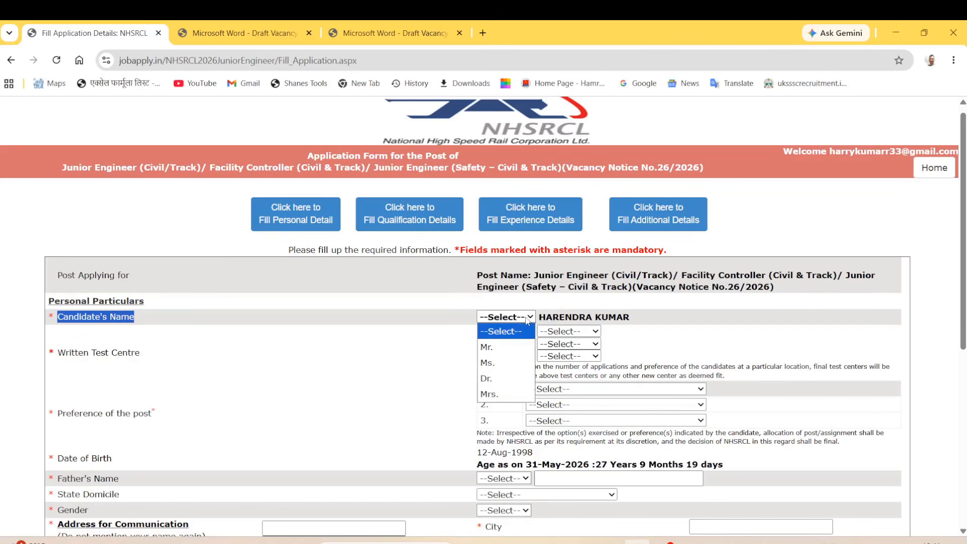
pyautogui.click(514, 348)
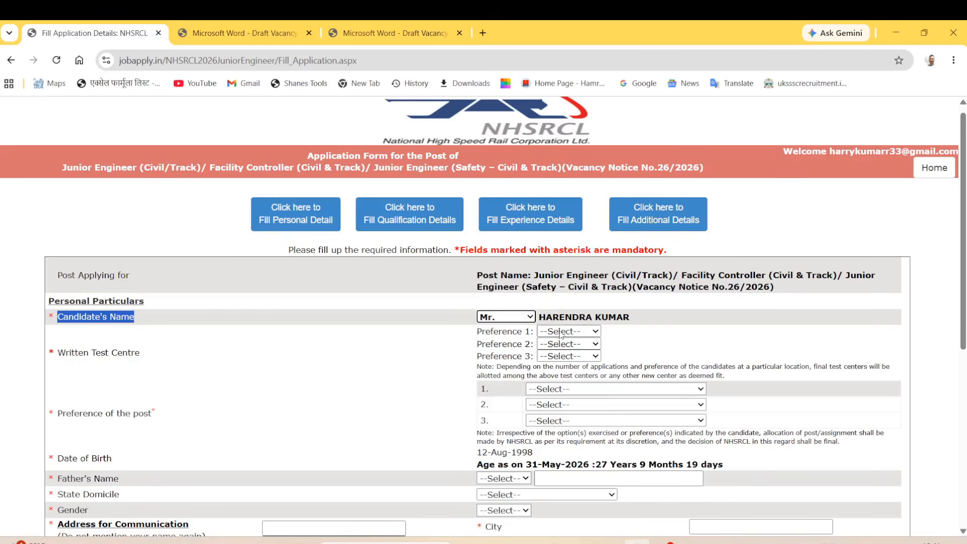
pyautogui.click(541, 340)
pyautogui.moveTo(503, 332); pyautogui.dragTo(517, 332)
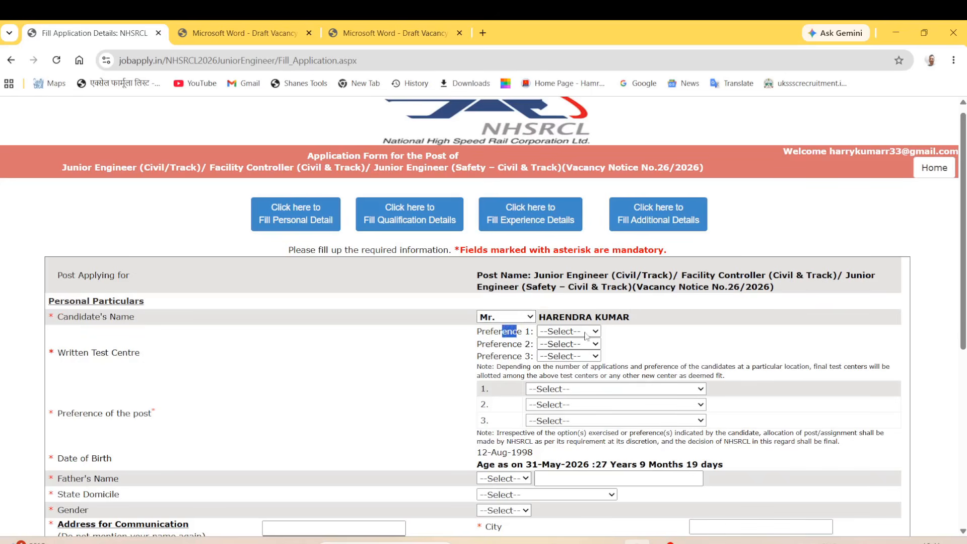
# Set written test centre preferences to Delhi, Mumbai and Ahmedabad.
pyautogui.click(590, 331)
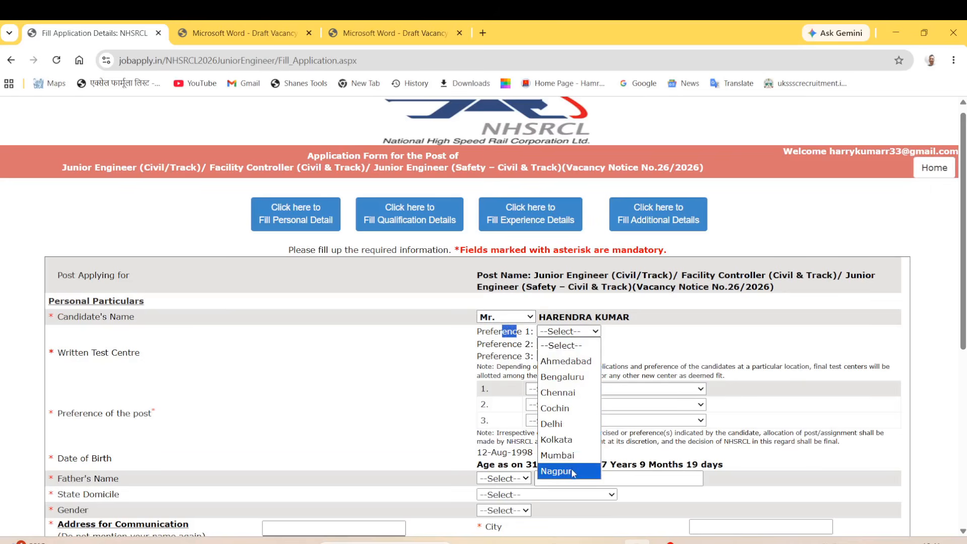
pyautogui.click(569, 424)
pyautogui.click(573, 346)
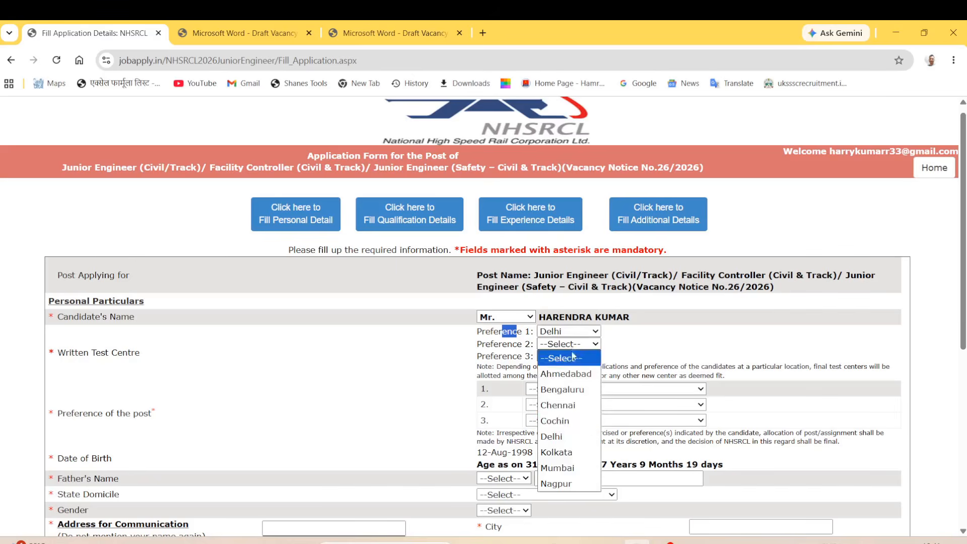
pyautogui.click(557, 468)
pyautogui.click(561, 357)
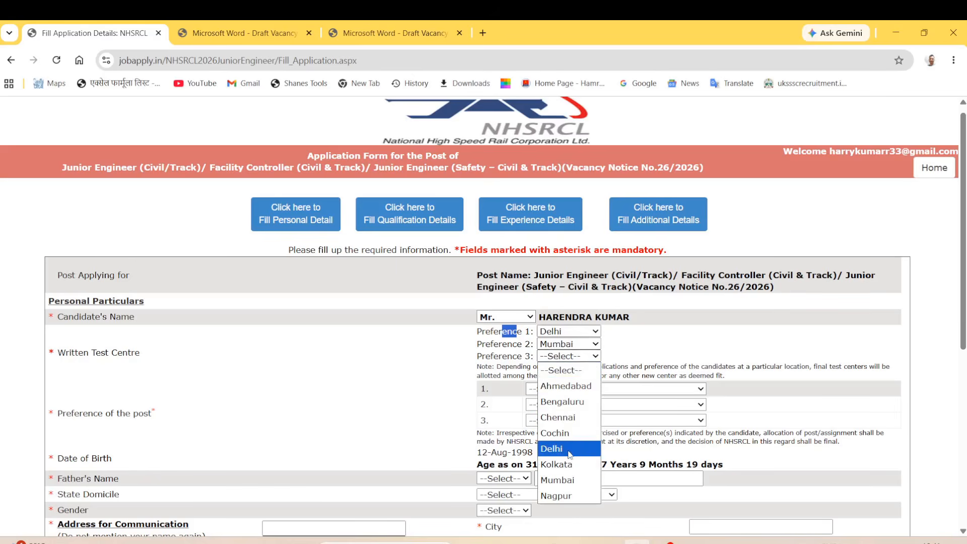
pyautogui.click(564, 387)
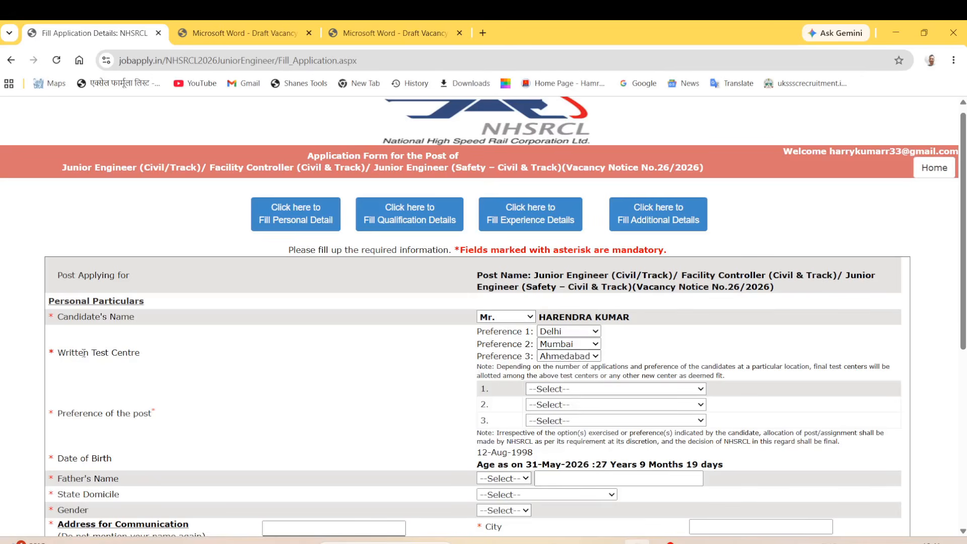
pyautogui.moveTo(56, 353); pyautogui.dragTo(153, 358)
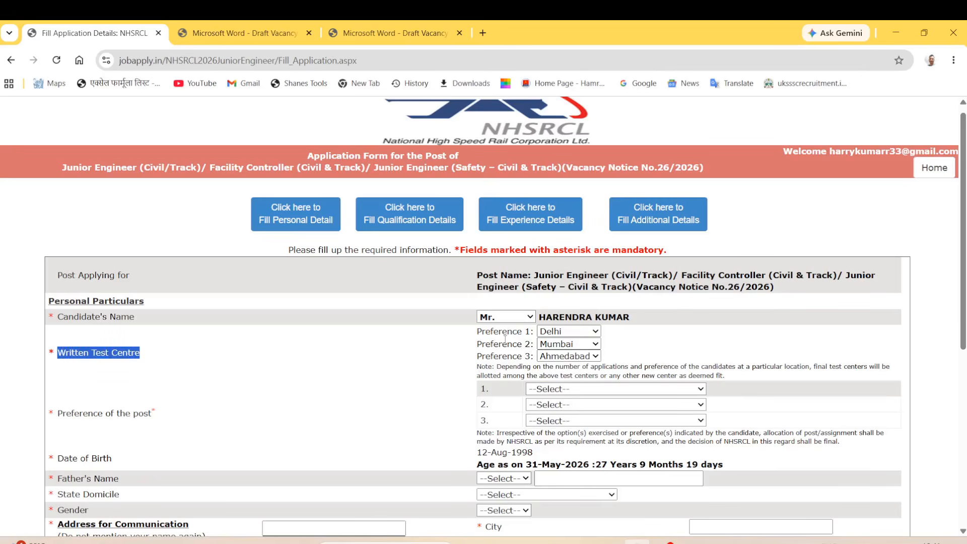
pyautogui.moveTo(478, 334); pyautogui.dragTo(518, 366)
pyautogui.click(433, 350)
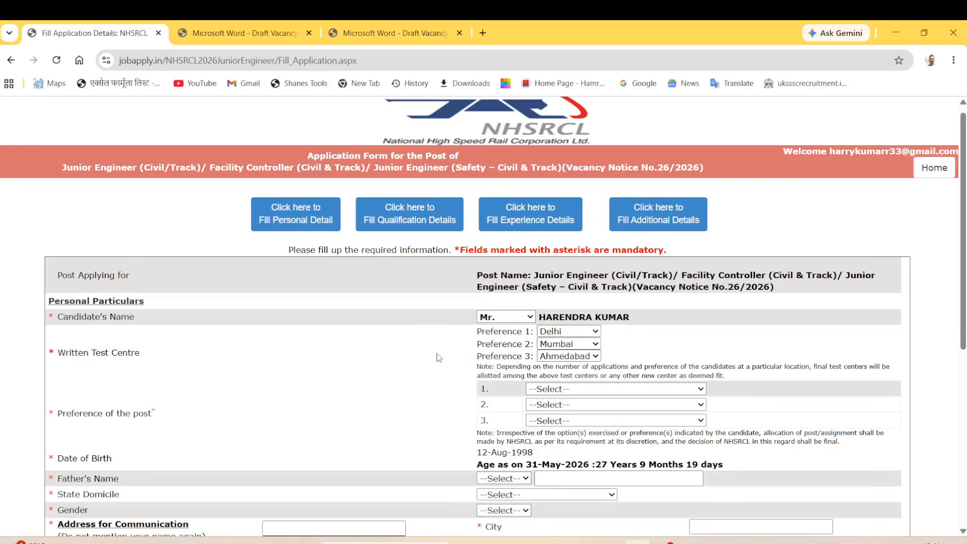
pyautogui.moveTo(67, 418); pyautogui.dragTo(138, 429)
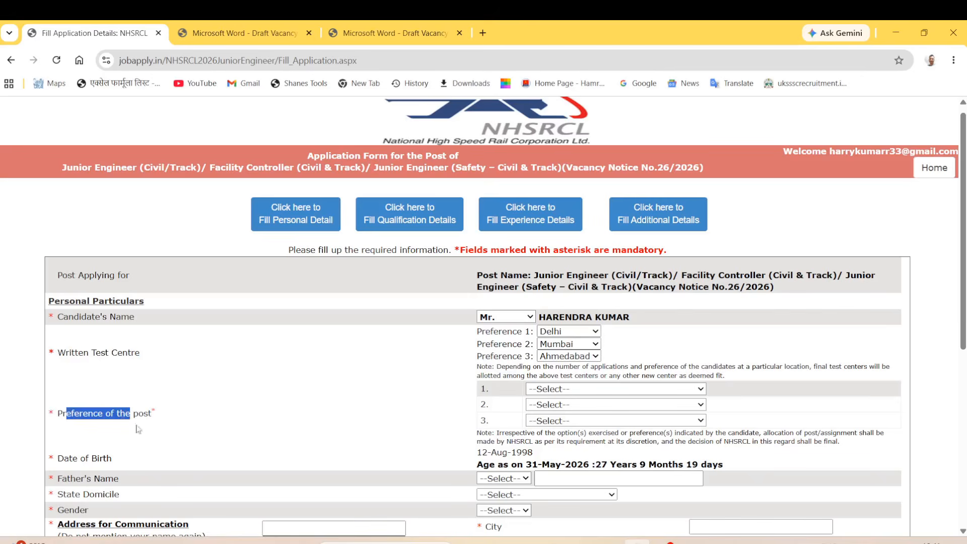
# Choose post preferences JE (Civil/Track), JE (Safety – Civil & Track), then Facility Controller (Civil & Track).
pyautogui.click(554, 390)
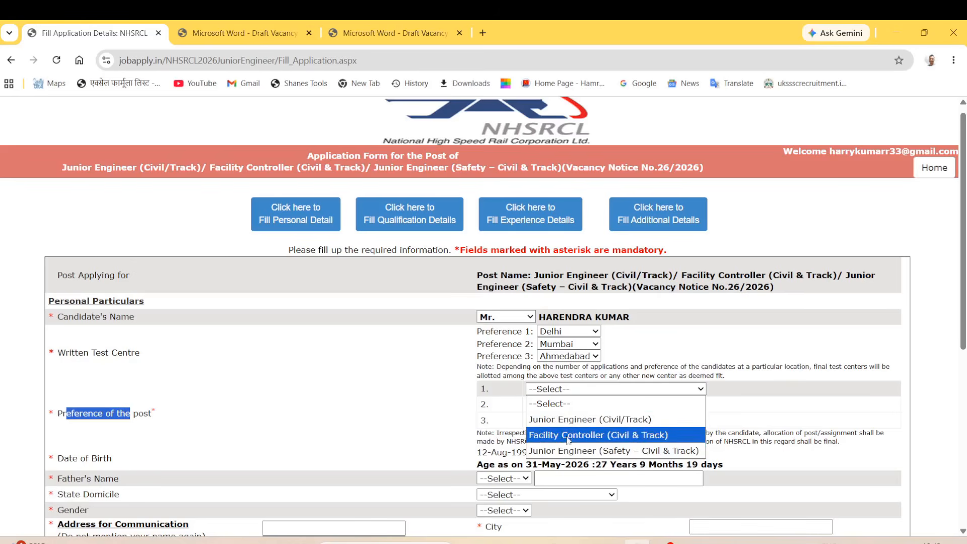
pyautogui.click(616, 422)
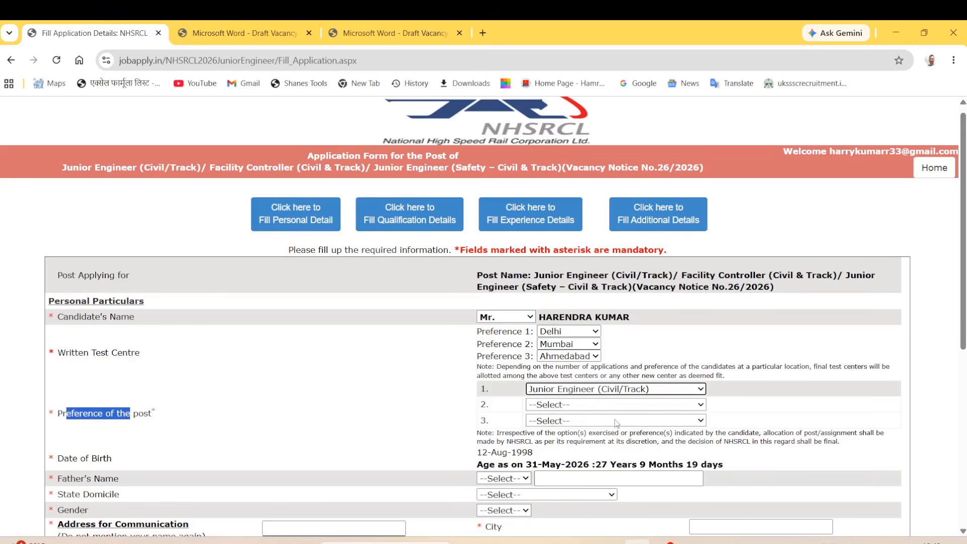
pyautogui.click(621, 406)
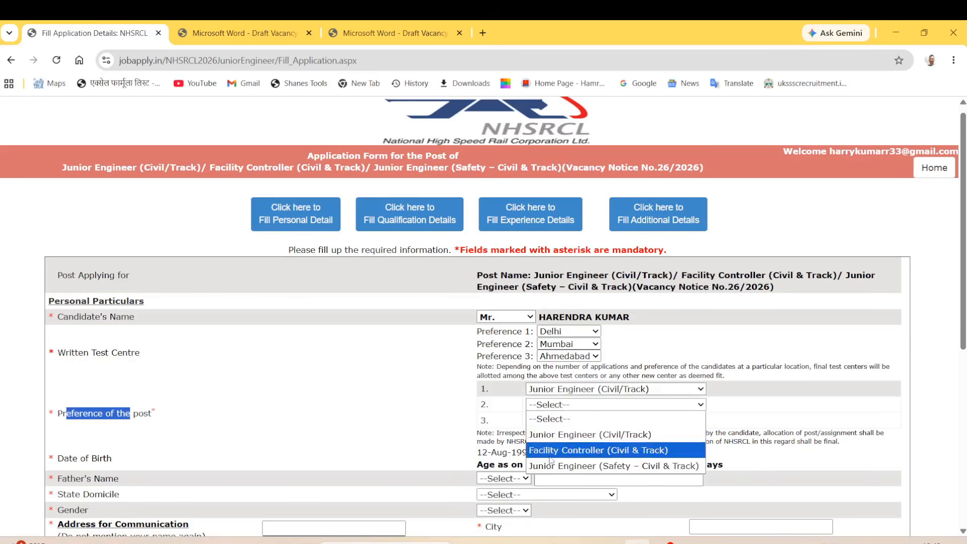
pyautogui.click(646, 468)
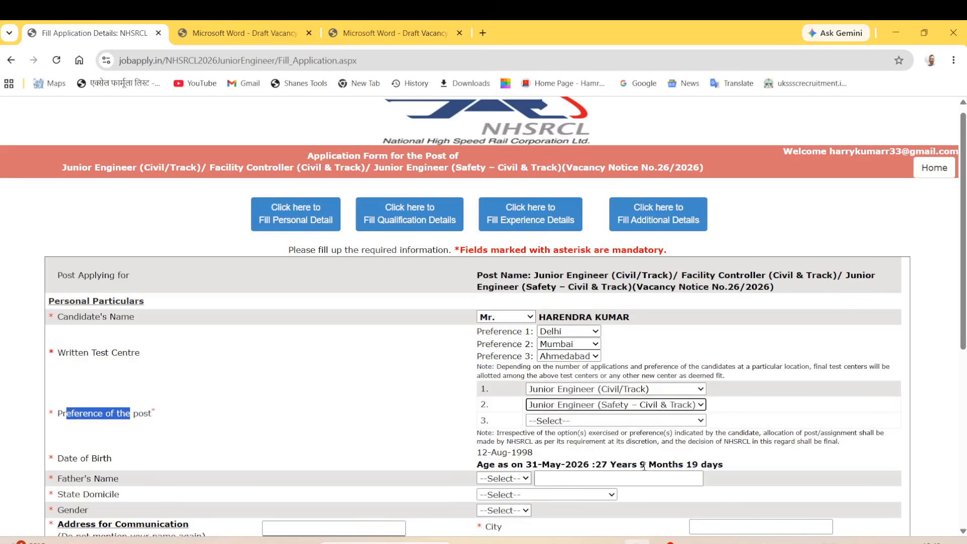
pyautogui.click(563, 422)
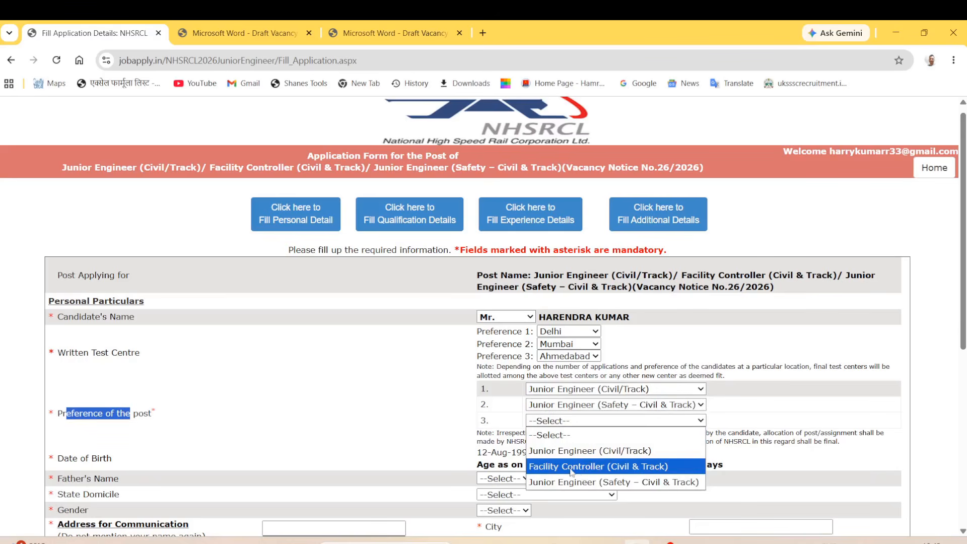
pyautogui.click(618, 468)
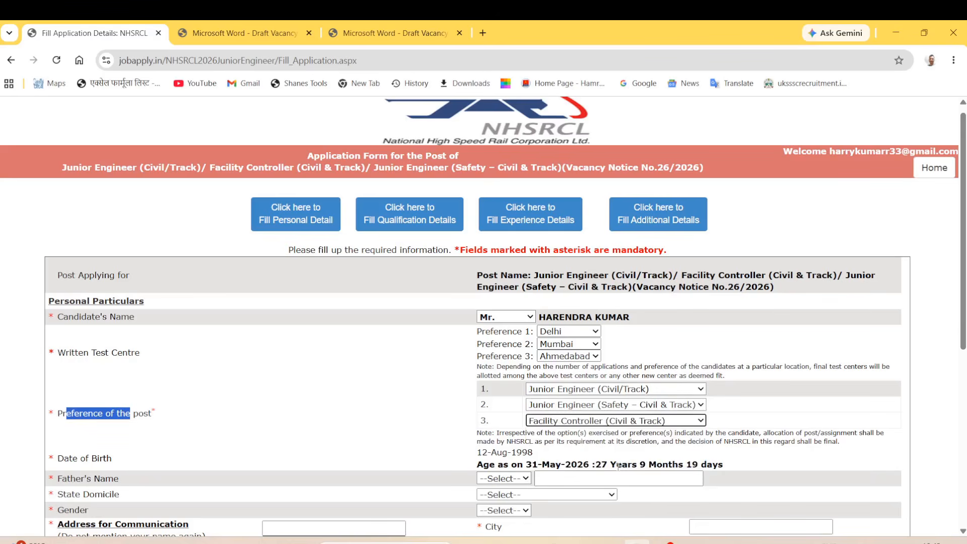
pyautogui.click(458, 421)
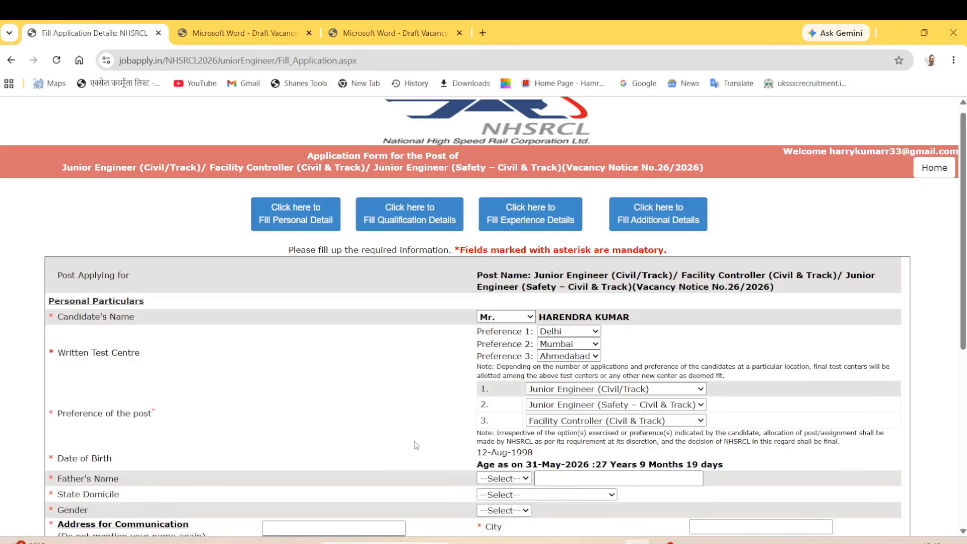
pyautogui.moveTo(56, 462); pyautogui.dragTo(141, 463)
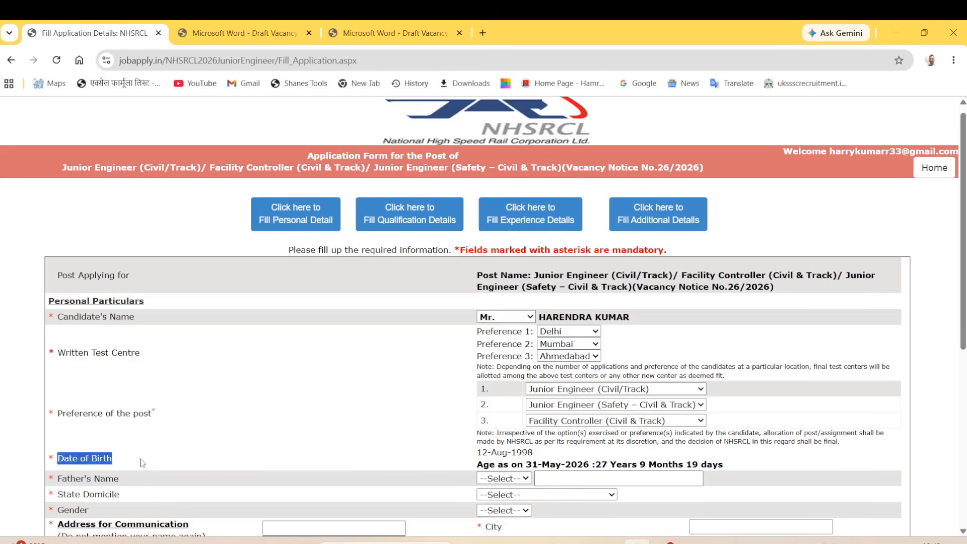
# Enter the father's name as 'father' with the title Mr.
pyautogui.moveTo(456, 459); pyautogui.dragTo(528, 465)
pyautogui.moveTo(62, 479); pyautogui.dragTo(119, 479)
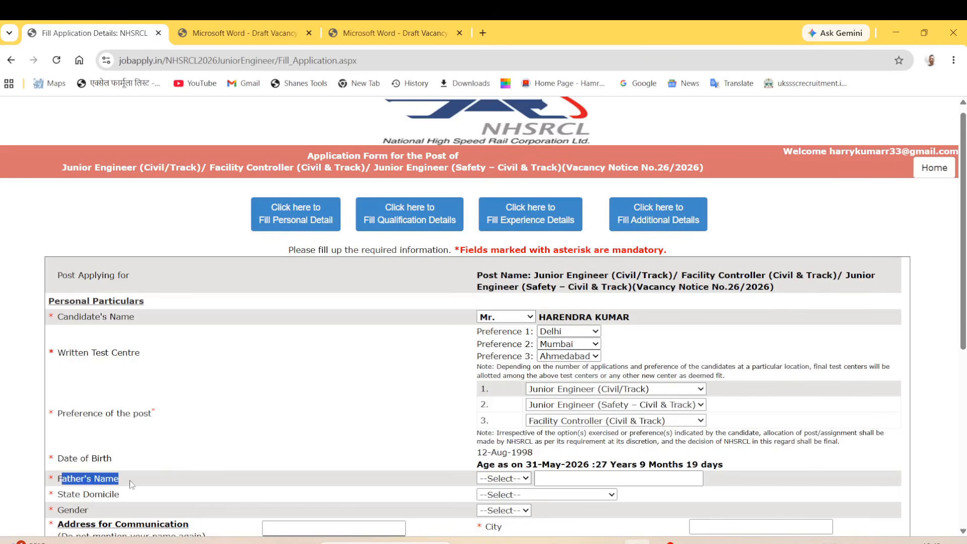
pyautogui.click(528, 482)
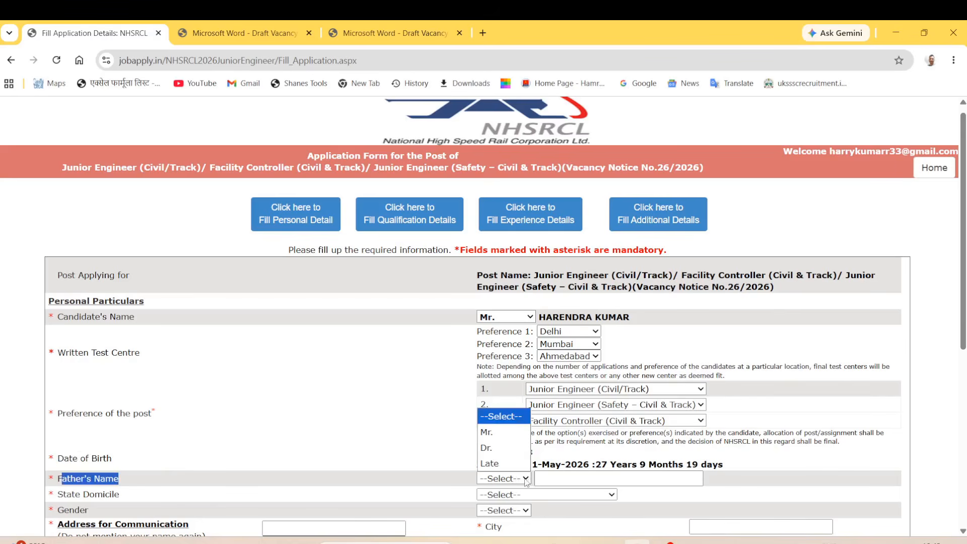
pyautogui.click(496, 433)
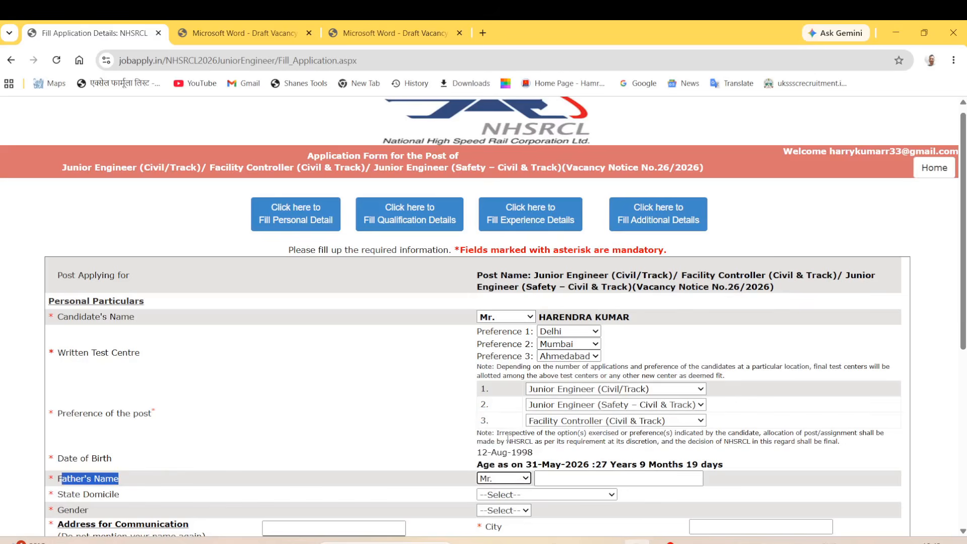
pyautogui.click(567, 479)
pyautogui.write('father')
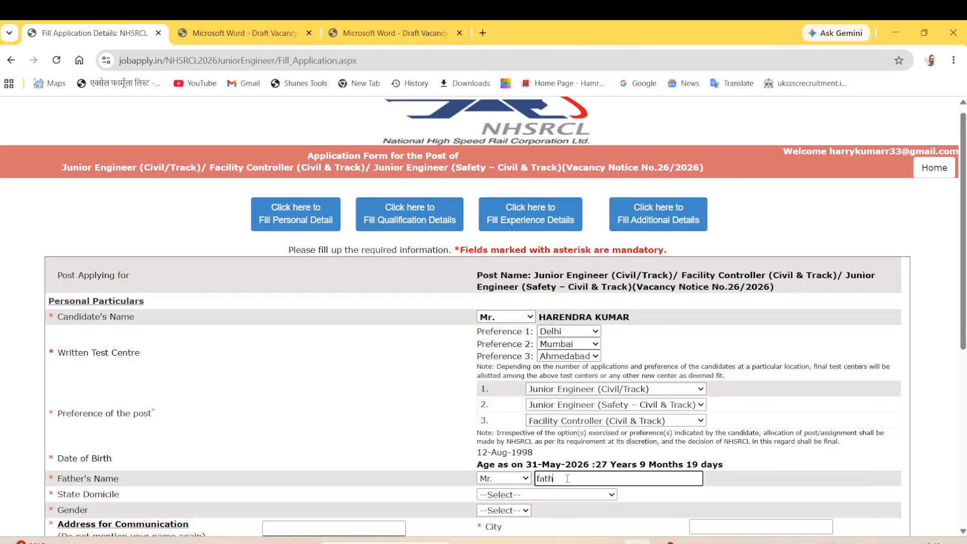
# Set State Domicile to Uttar Pradesh.
pyautogui.click(512, 500)
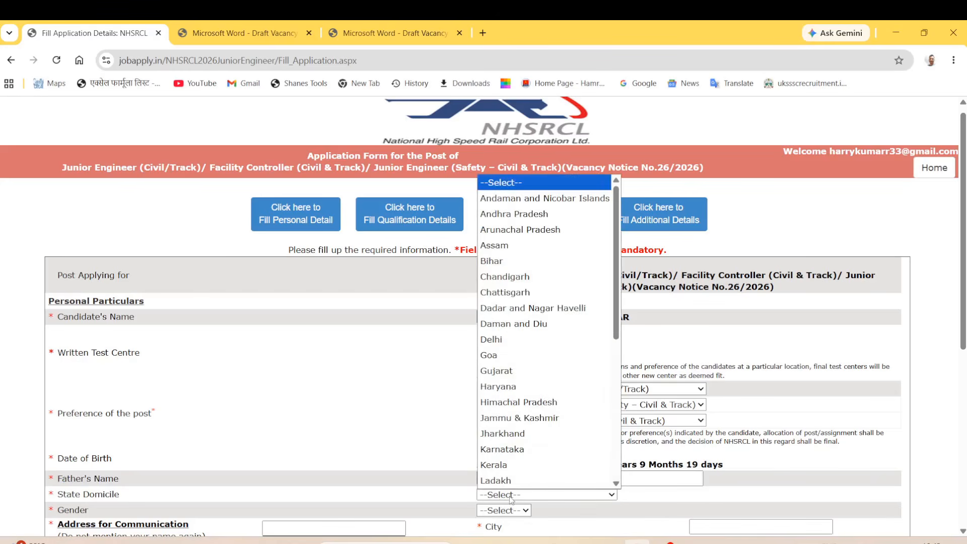
pyautogui.scroll(-6, 514, 482)
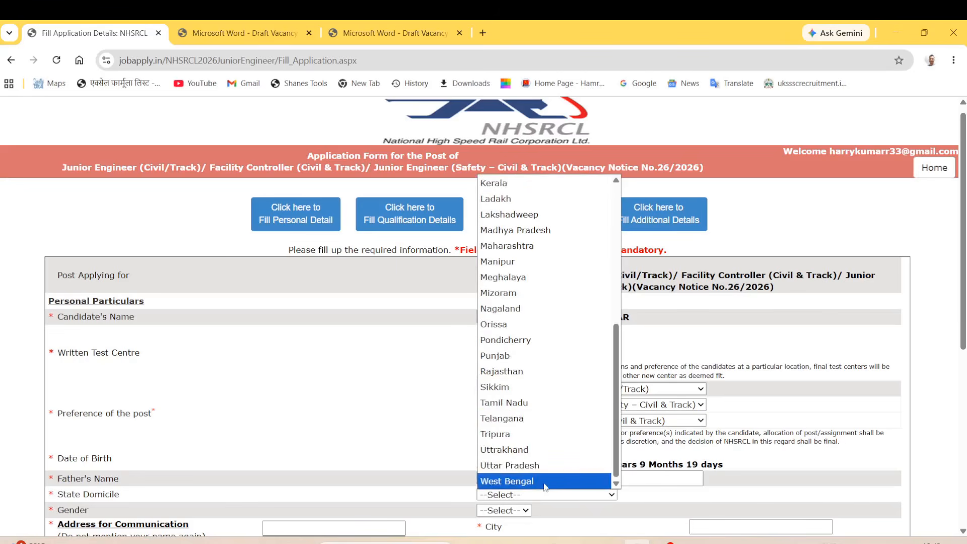
pyautogui.click(543, 465)
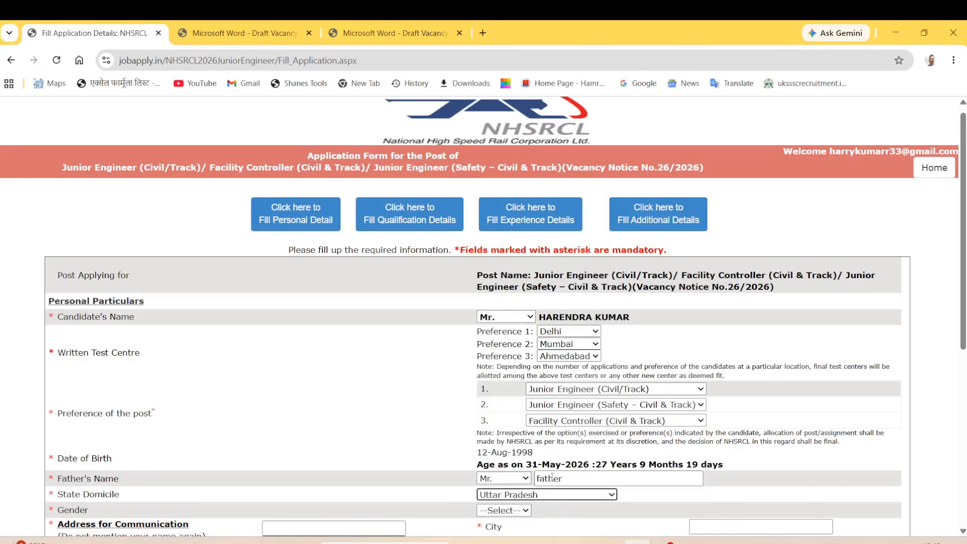
pyautogui.click(323, 525)
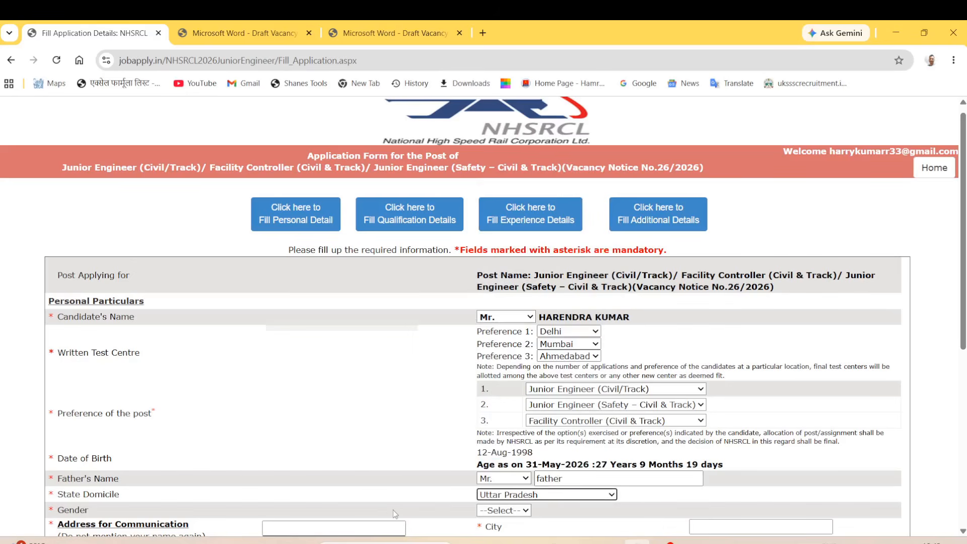
pyautogui.scroll(-6, 393, 510)
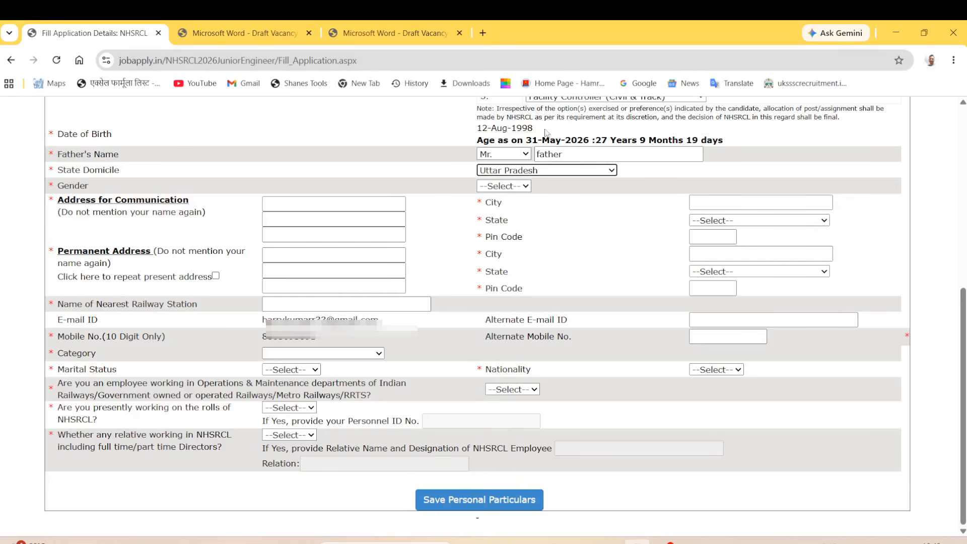
# Set the gender to Male.
pyautogui.moveTo(81, 170); pyautogui.dragTo(130, 192)
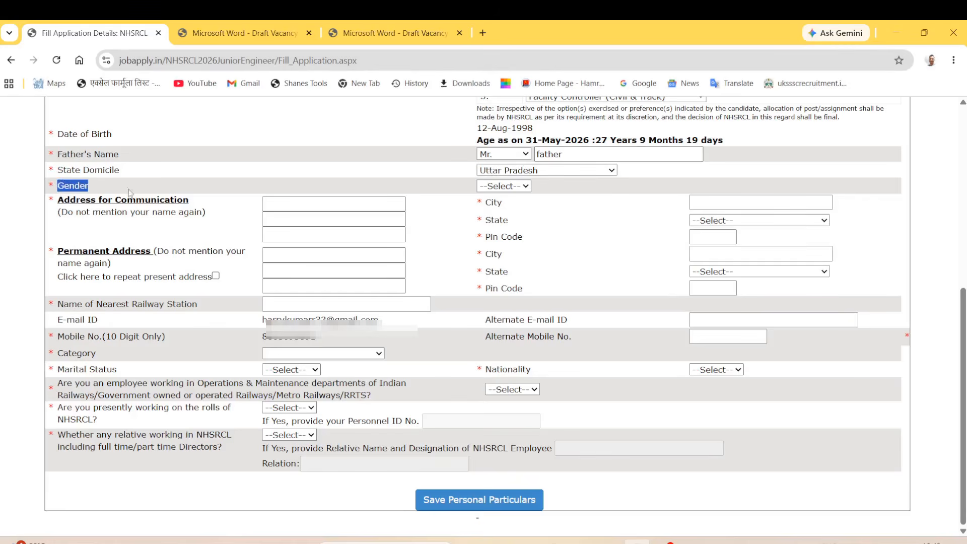
pyautogui.click(509, 187)
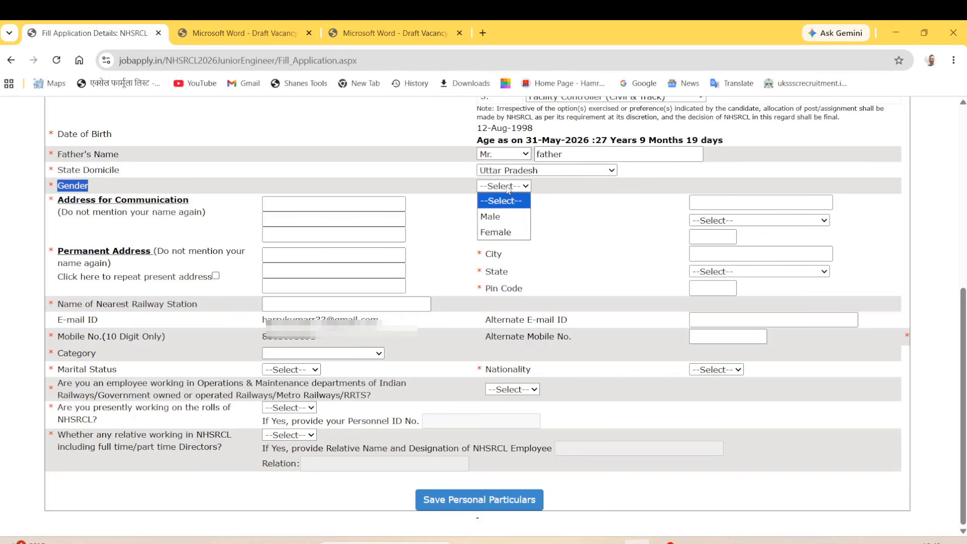
pyautogui.click(497, 217)
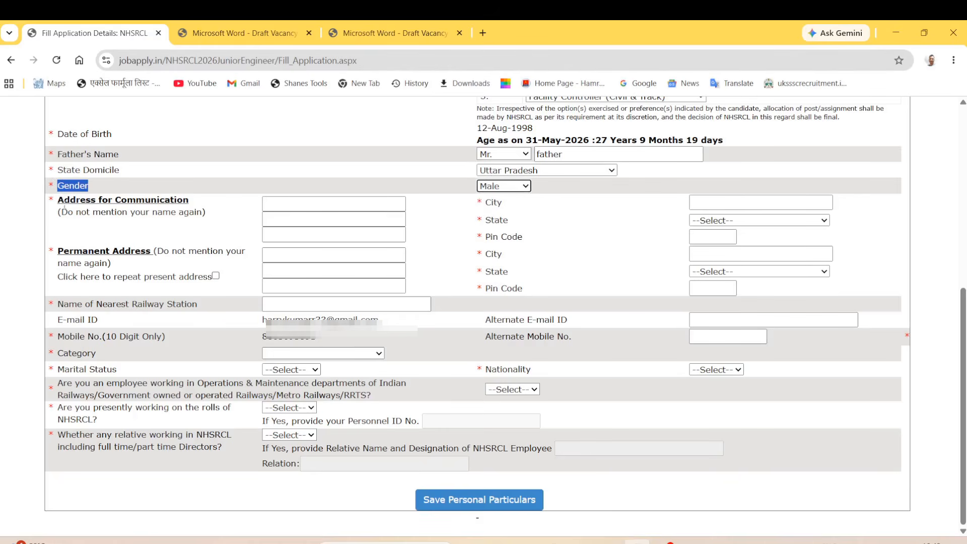
pyautogui.moveTo(58, 200); pyautogui.dragTo(147, 212)
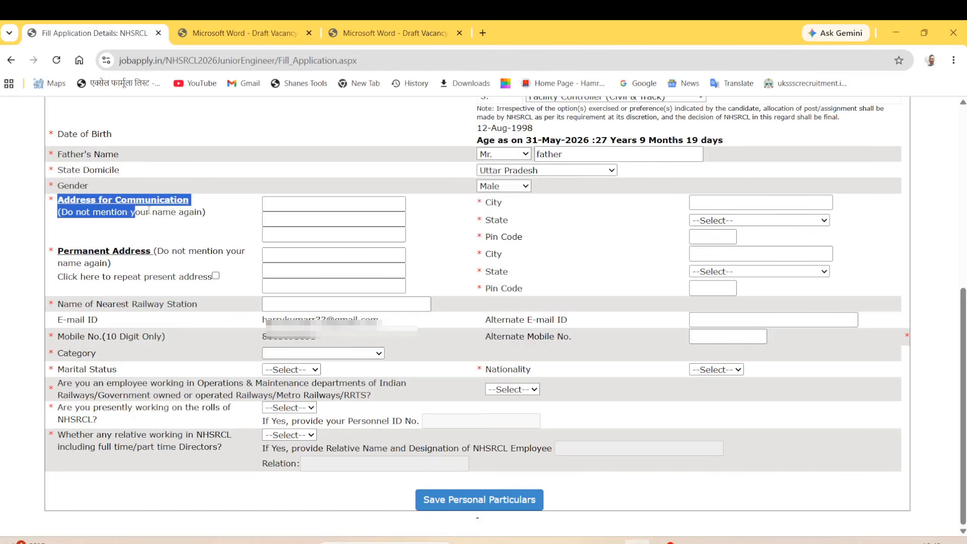
pyautogui.click(212, 235)
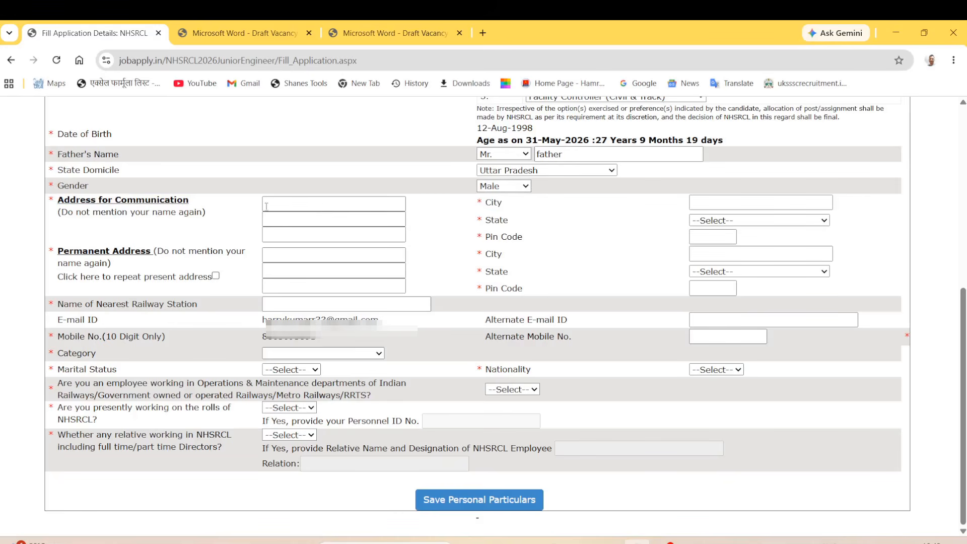
# Enter the communication address 'add', city 'city', state Uttar Pradesh, pin code 111111.
pyautogui.click(296, 205)
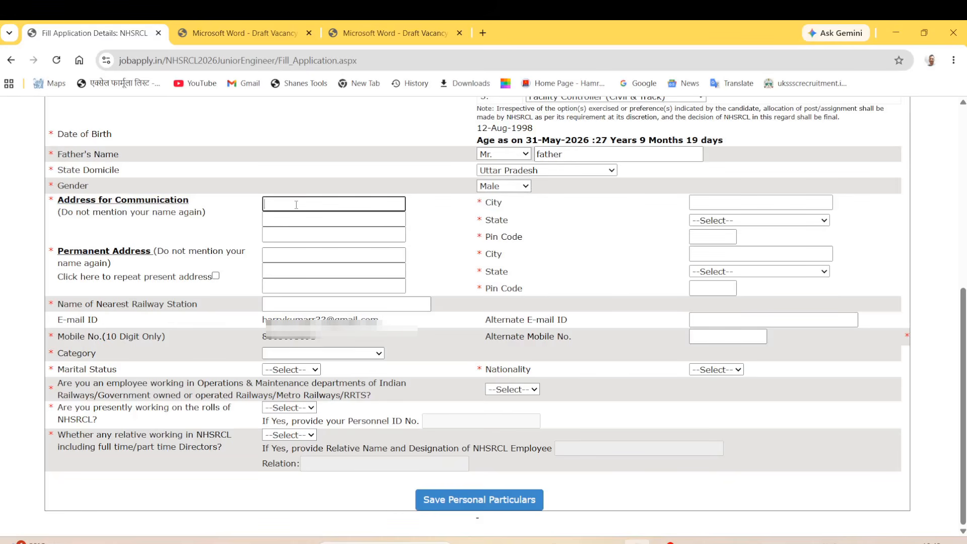
pyautogui.write('add')
pyautogui.click(735, 207)
pyautogui.write('city')
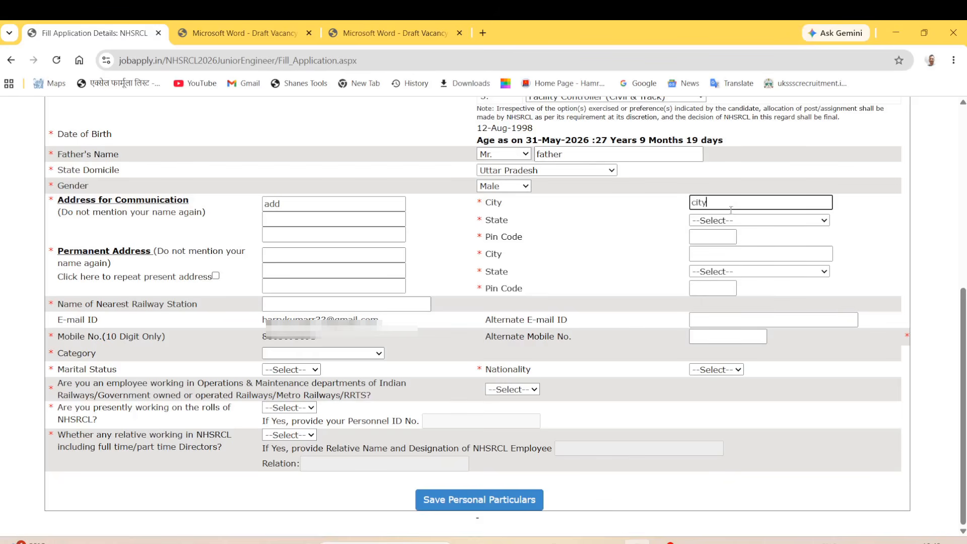
pyautogui.click(347, 220)
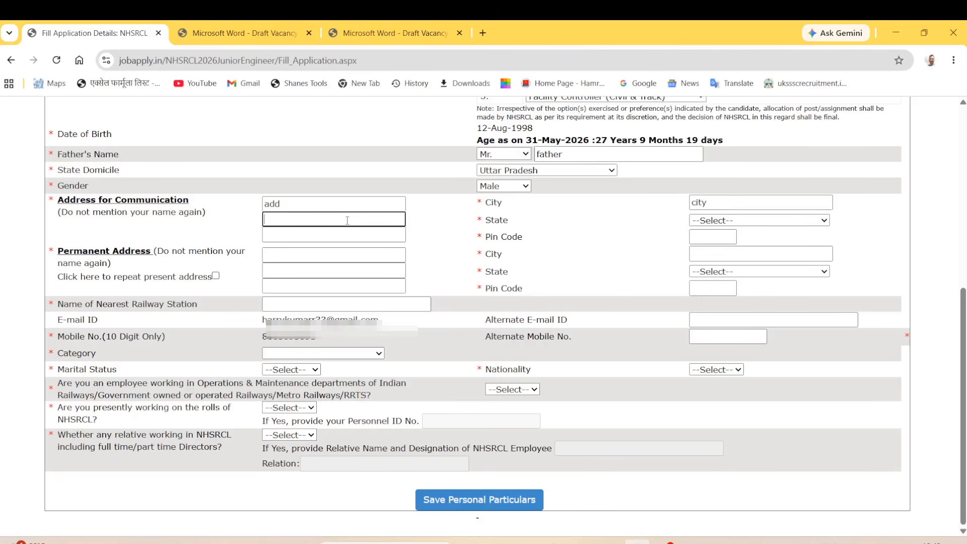
pyautogui.click(724, 221)
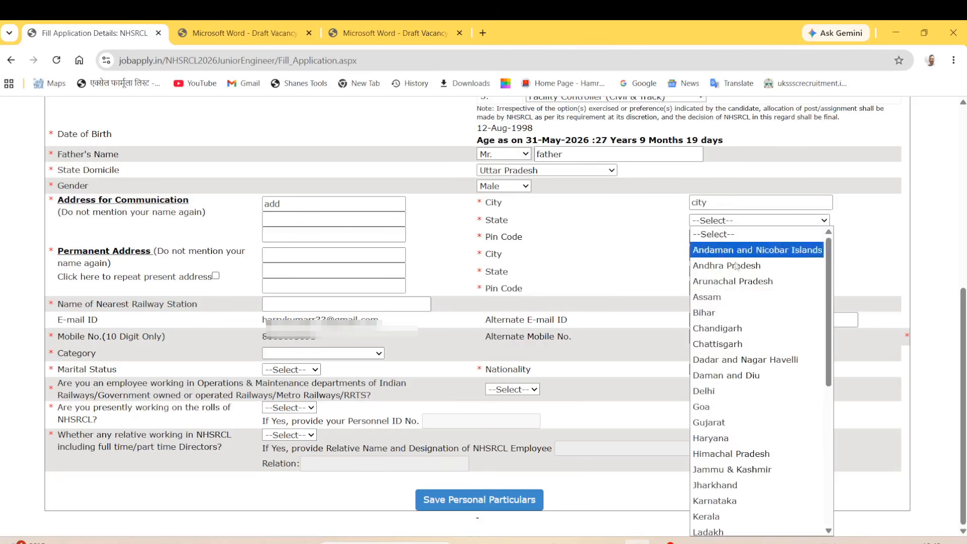
pyautogui.scroll(-5, 752, 419)
pyautogui.click(730, 512)
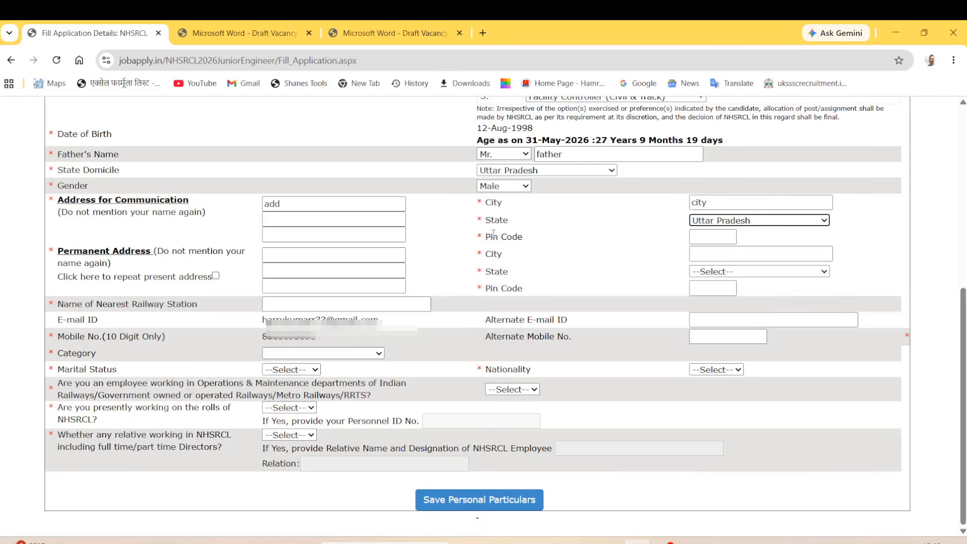
pyautogui.moveTo(487, 237); pyautogui.dragTo(518, 237)
pyautogui.click(706, 237)
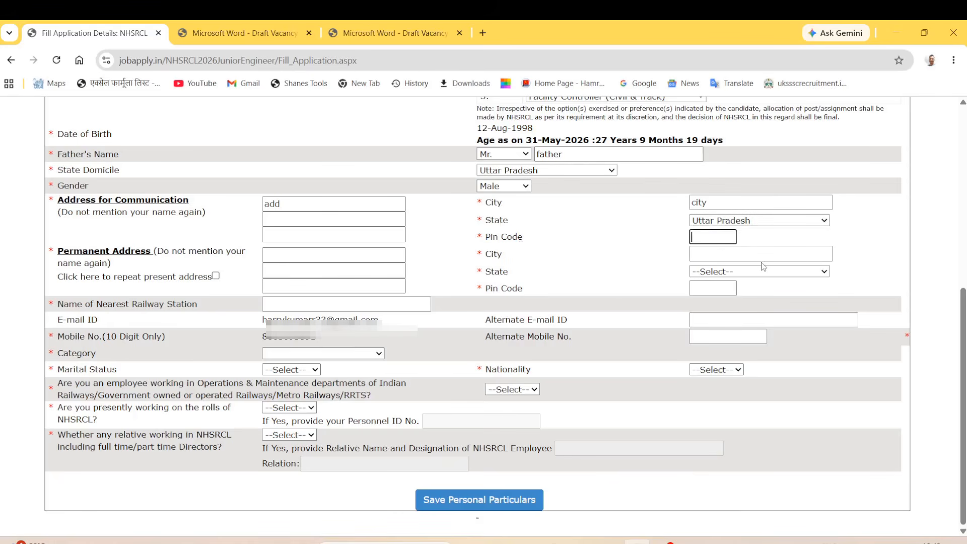
pyautogui.write('111111')
# Highlight the Permanent Address heading and the repeat-present-address option.
pyautogui.moveTo(57, 251); pyautogui.dragTo(195, 254)
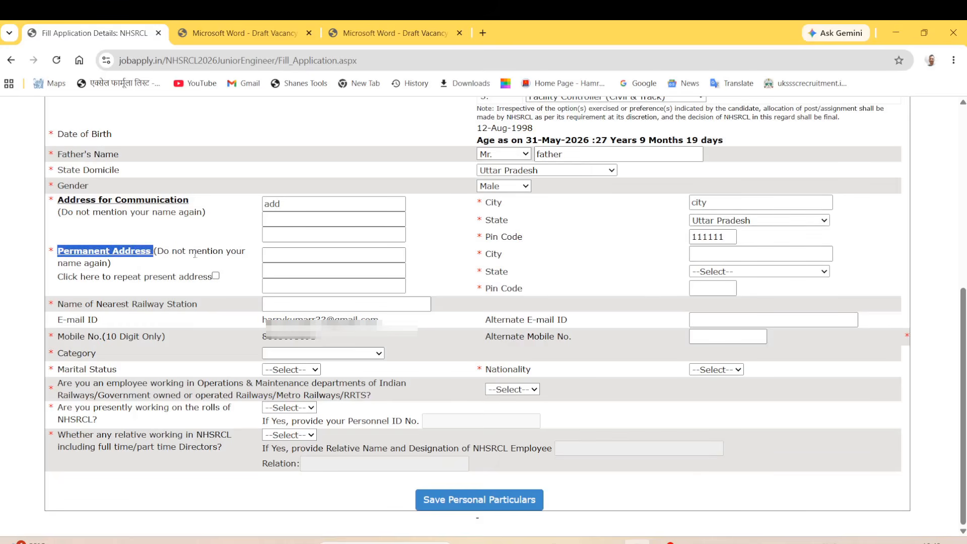
pyautogui.moveTo(64, 200); pyautogui.dragTo(177, 211)
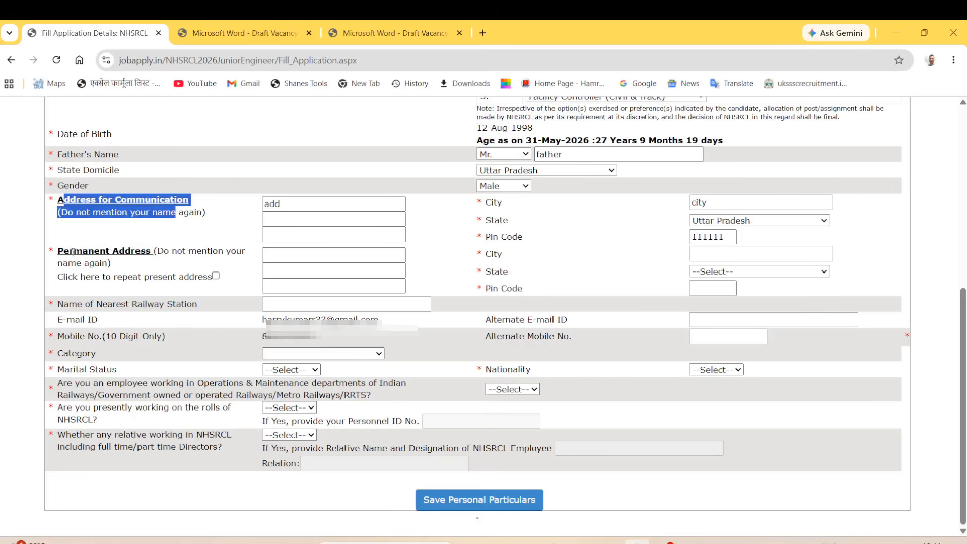
pyautogui.moveTo(71, 252); pyautogui.dragTo(182, 258)
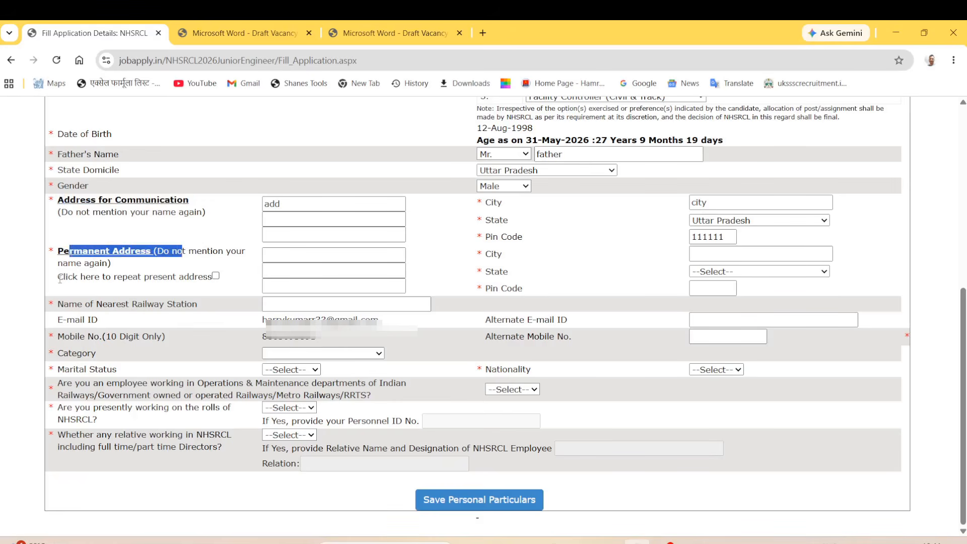
pyautogui.moveTo(63, 278); pyautogui.dragTo(217, 281)
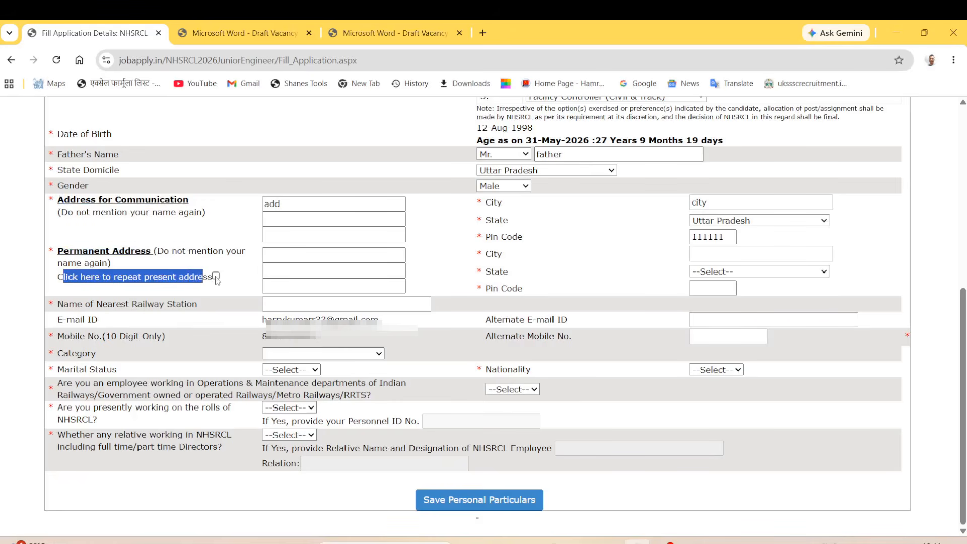
# Tick then untick repeat present address, and type permanent address 'add' with city 'ciy'.
pyautogui.click(216, 276)
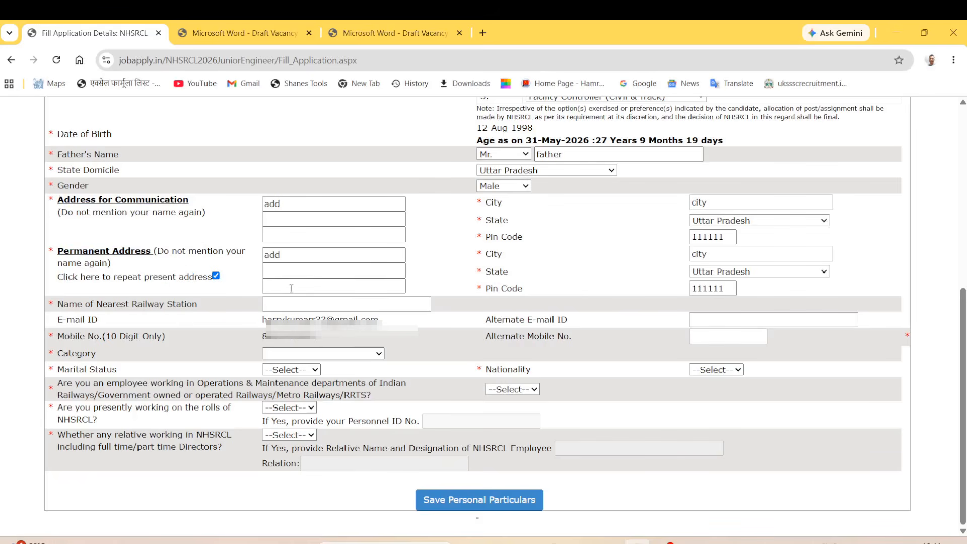
pyautogui.click(215, 276)
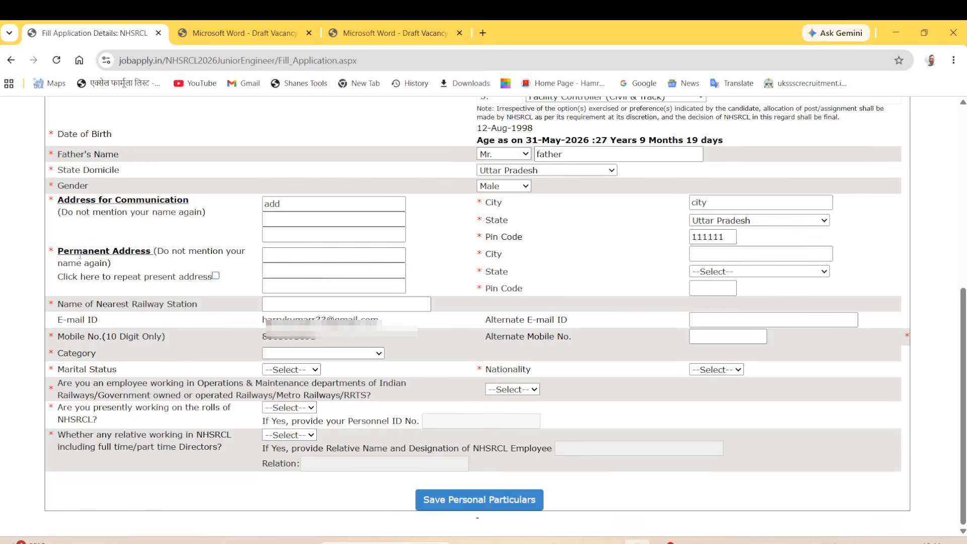
pyautogui.moveTo(80, 255); pyautogui.dragTo(148, 252)
pyautogui.click(300, 254)
pyautogui.write('add')
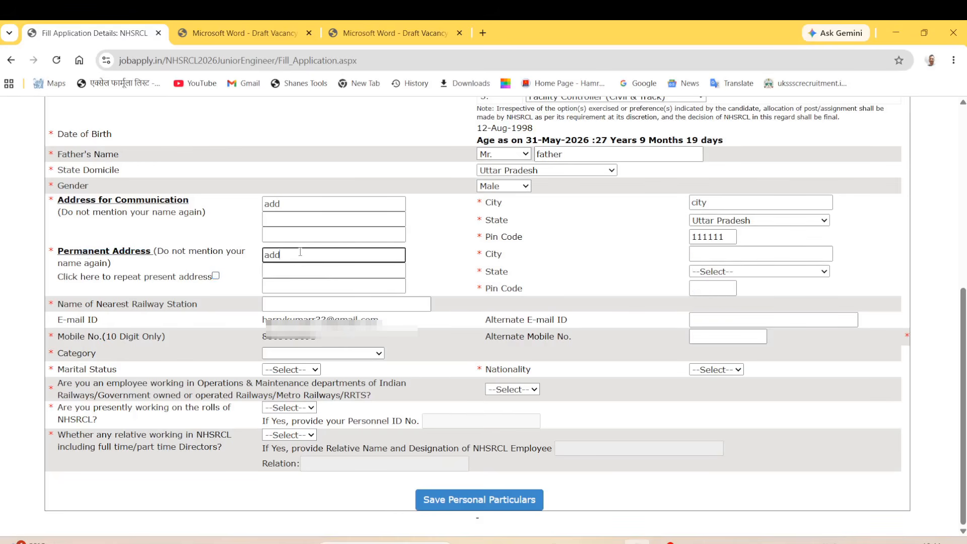
pyautogui.click(706, 256)
pyautogui.write('ci')
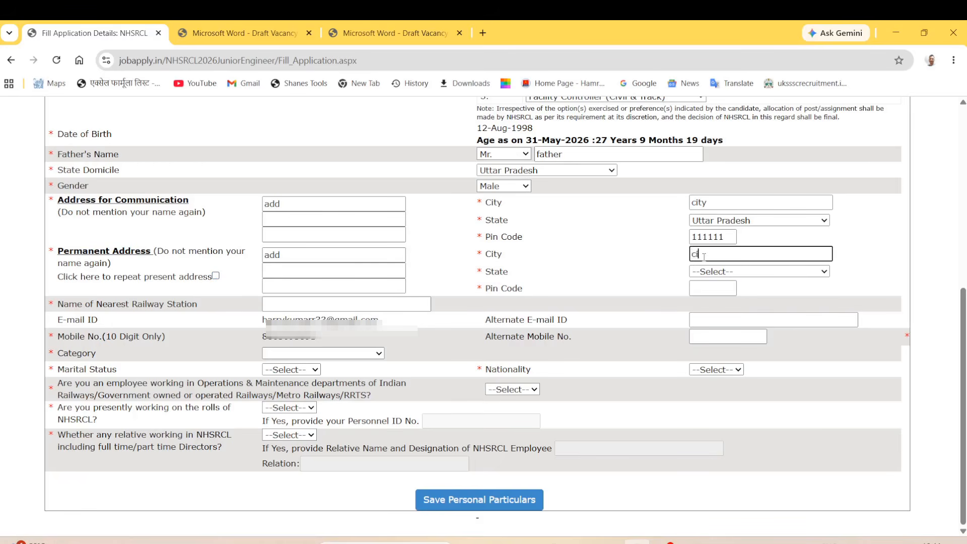
pyautogui.write('y')
# Enter permanent pin 11111, then re-tick repeat present address to copy add, city, Uttar Pradesh, 111111.
pyautogui.click(727, 272)
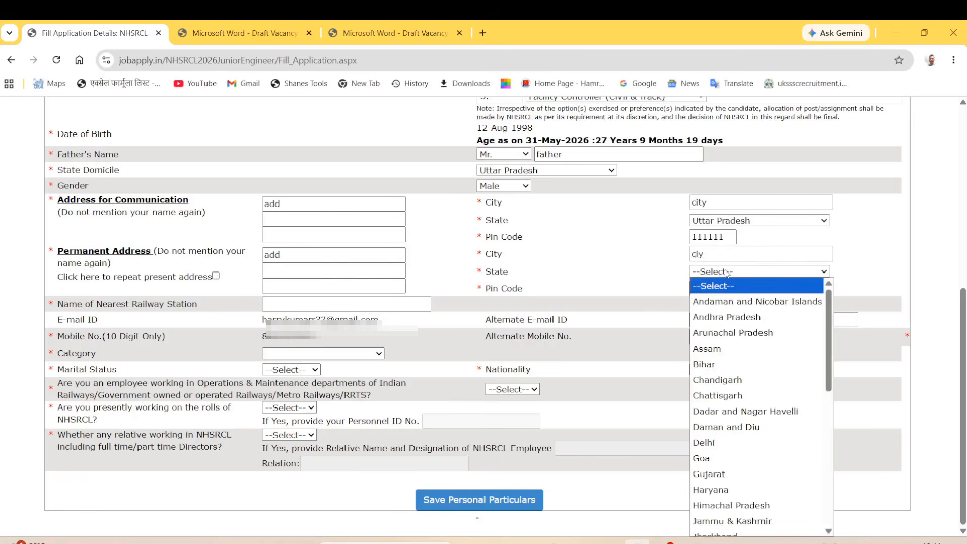
pyautogui.scroll(-6, 753, 445)
pyautogui.click(624, 255)
pyautogui.click(732, 289)
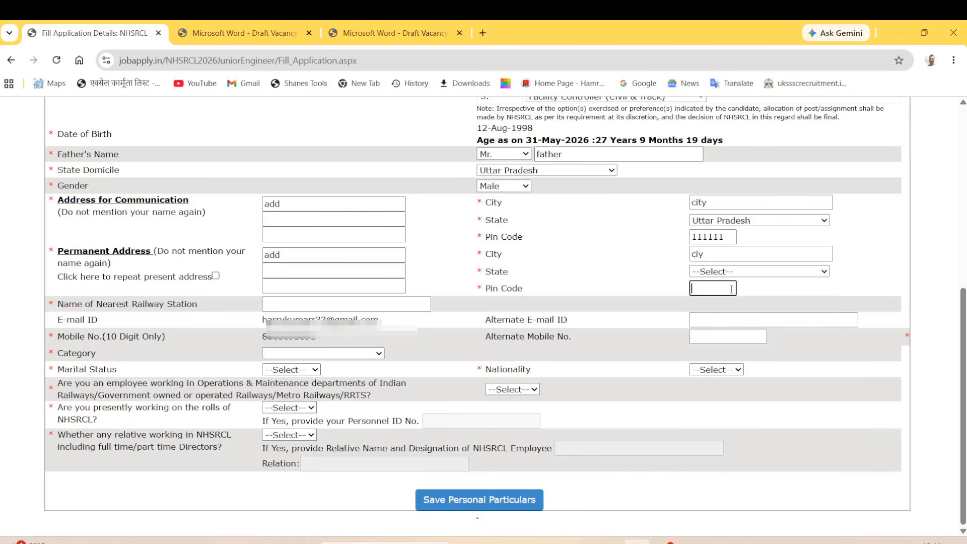
pyautogui.write('11111')
pyautogui.click(215, 276)
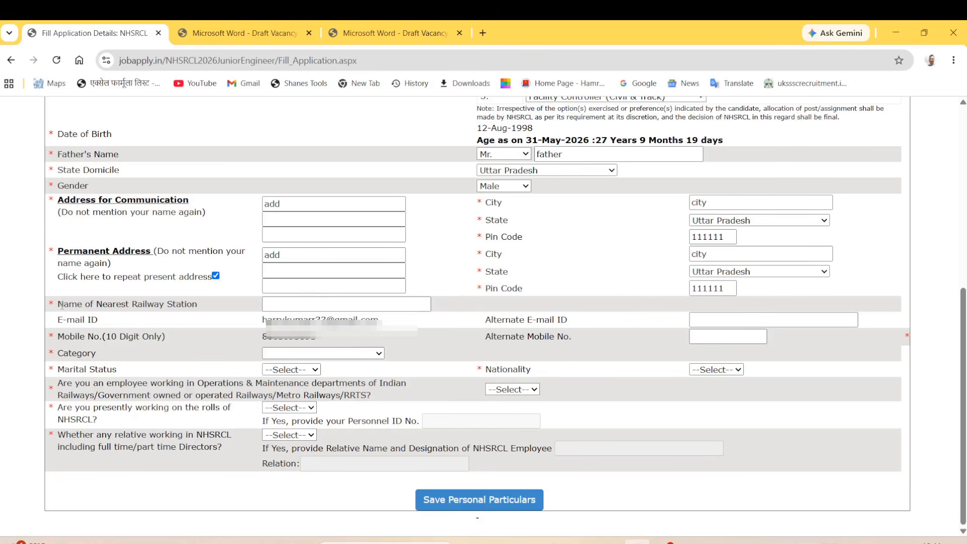
pyautogui.moveTo(62, 306); pyautogui.dragTo(152, 323)
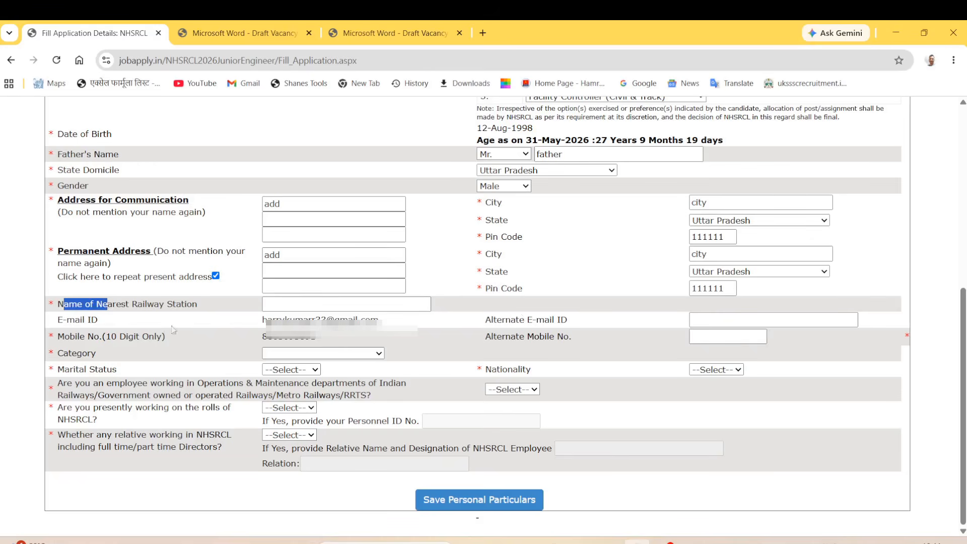
# Enter 'name' as the Name of Nearest Railway Station.
pyautogui.click(298, 305)
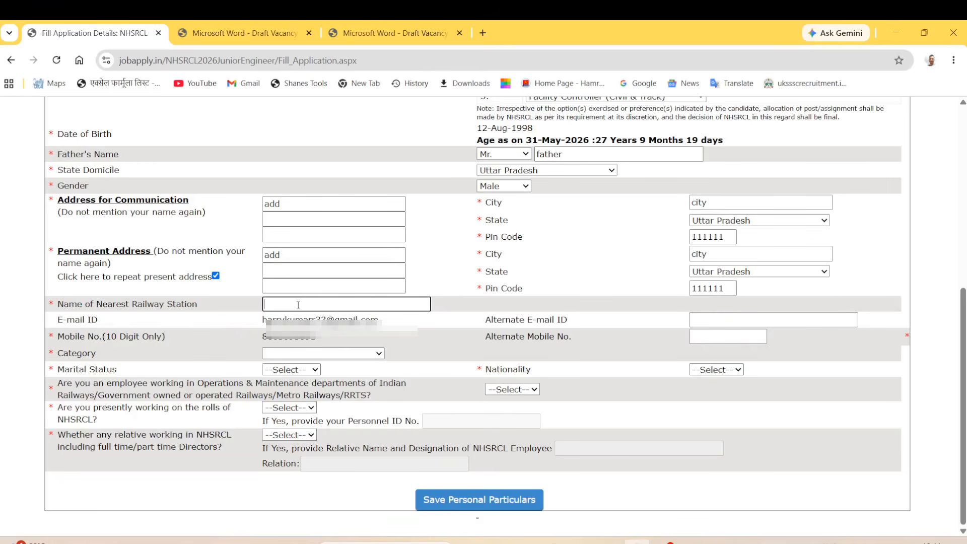
pyautogui.write('name')
pyautogui.moveTo(62, 319); pyautogui.dragTo(154, 347)
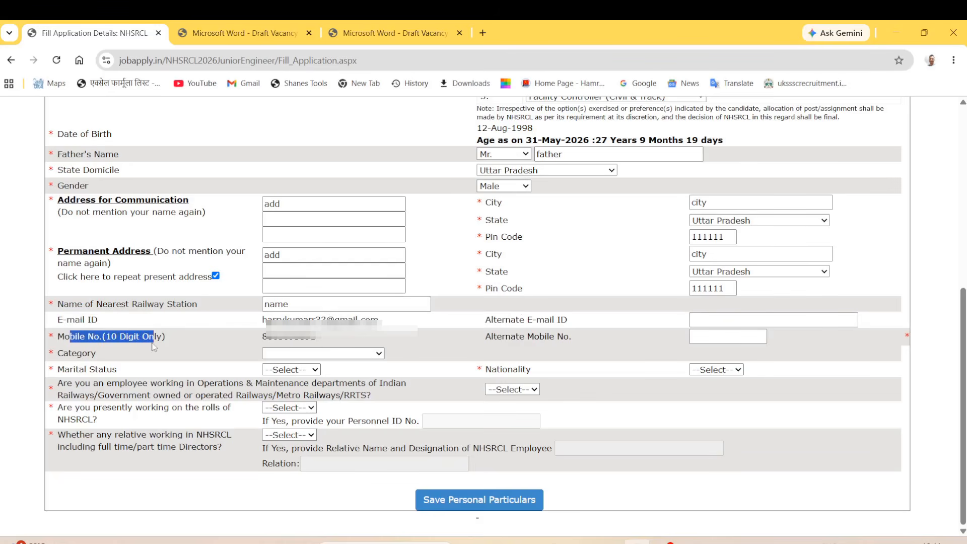
# Click into the Alternate E-mail ID and Alternate Mobile No. boxes, leaving both blank.
pyautogui.moveTo(494, 320); pyautogui.dragTo(558, 320)
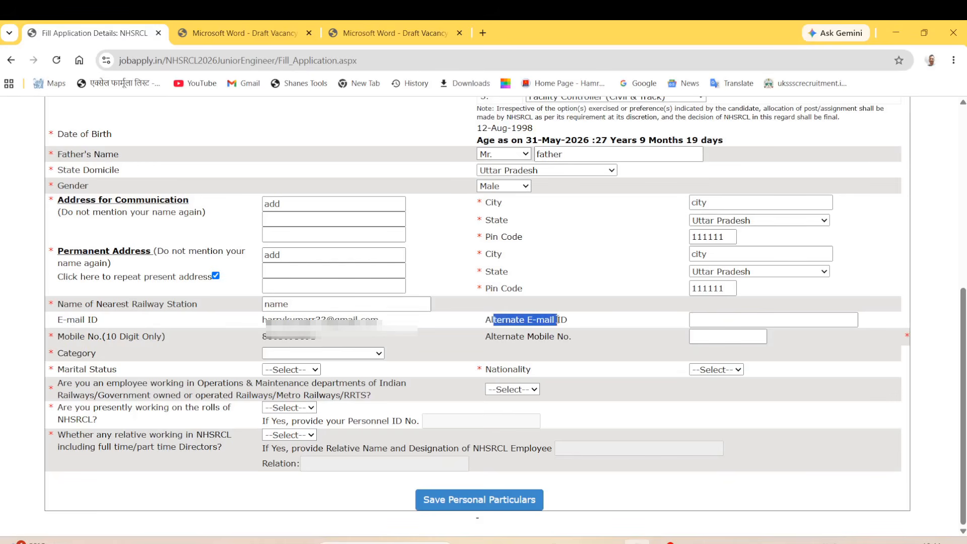
pyautogui.click(708, 321)
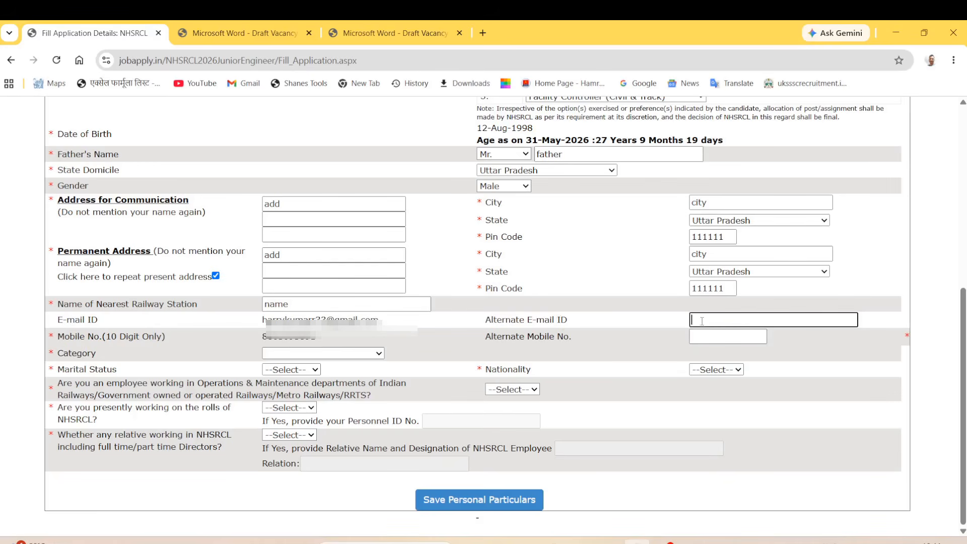
pyautogui.moveTo(503, 338); pyautogui.dragTo(555, 337)
pyautogui.click(713, 337)
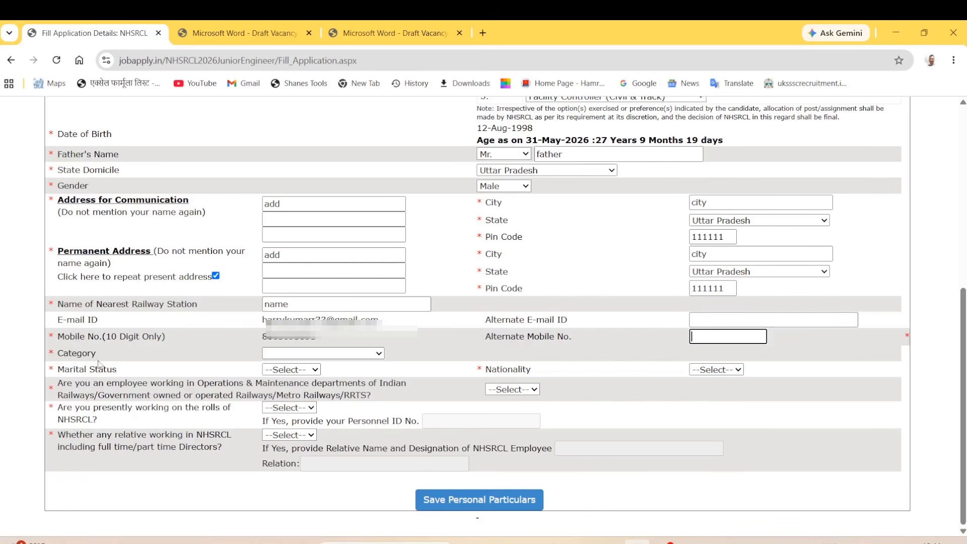
pyautogui.moveTo(58, 355); pyautogui.dragTo(112, 356)
pyautogui.click(285, 356)
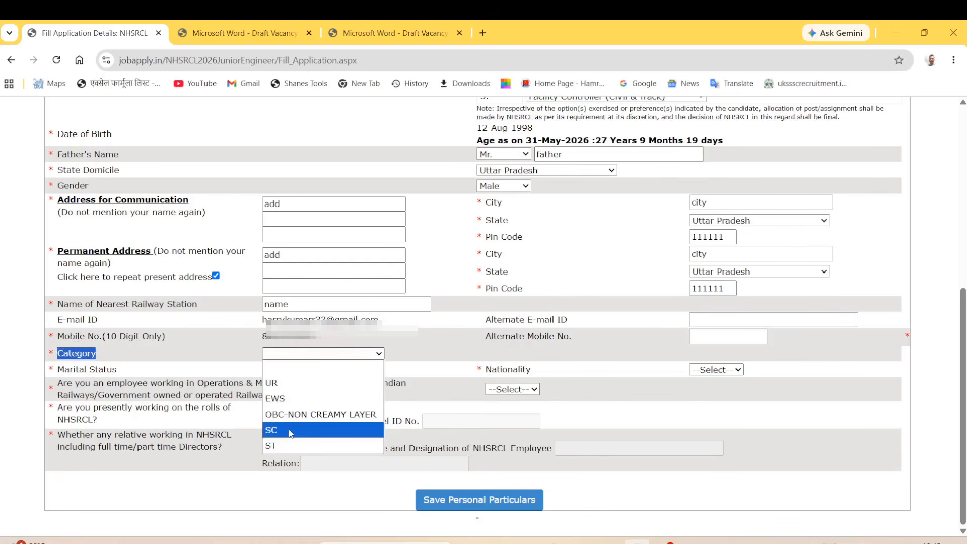
# Set the category to UR after briefly choosing SC.
pyautogui.click(291, 433)
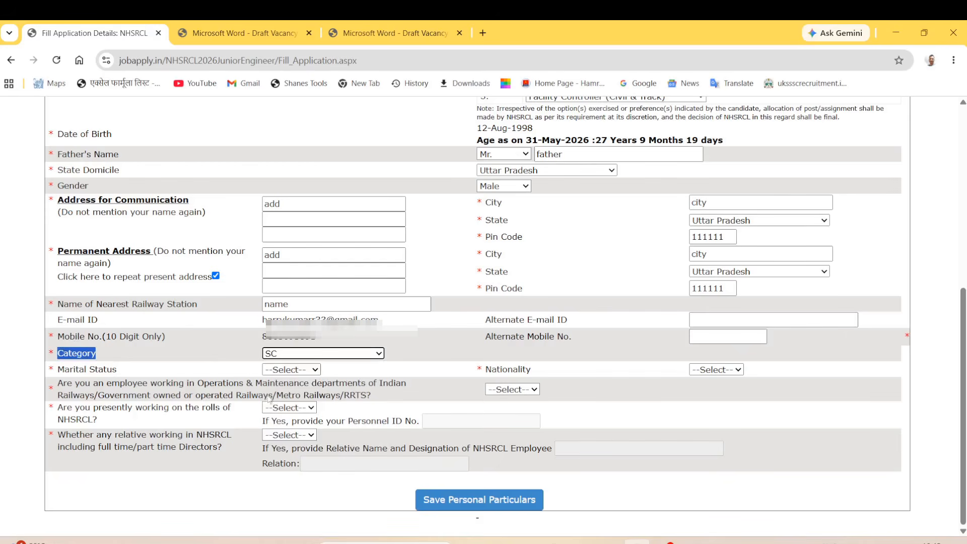
pyautogui.click(317, 359)
pyautogui.click(303, 383)
# Set Marital Status to Unmarried.
pyautogui.moveTo(60, 370); pyautogui.dragTo(125, 378)
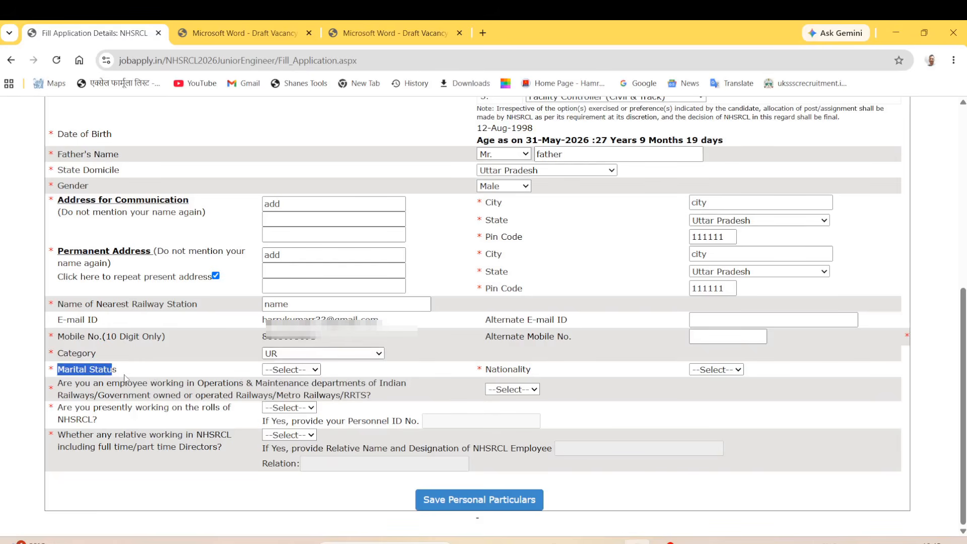
pyautogui.click(315, 371)
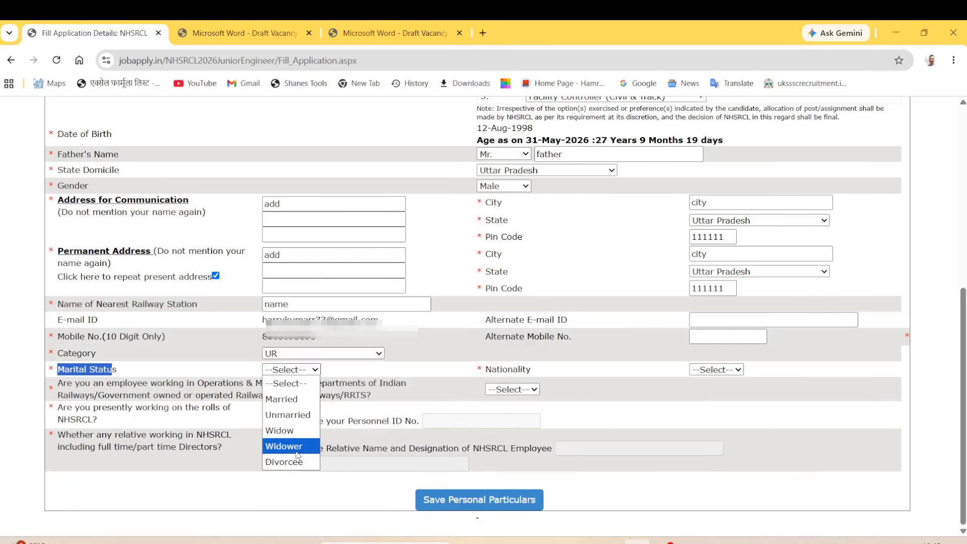
pyautogui.click(291, 417)
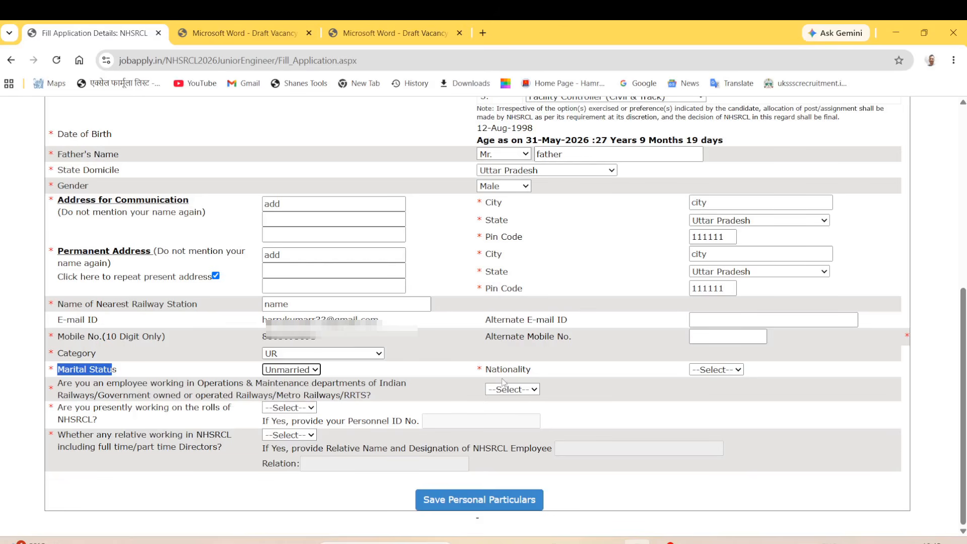
pyautogui.click(166, 369)
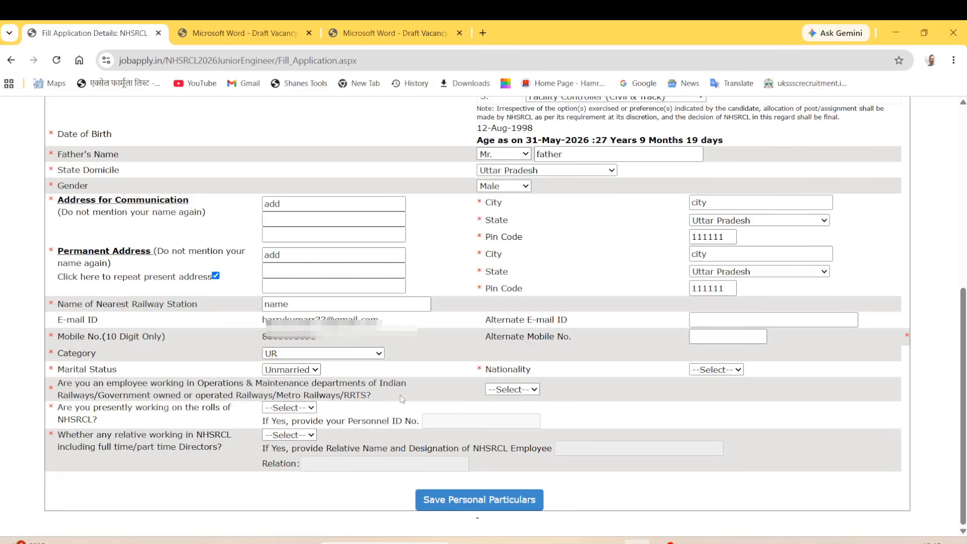
# Select INDIAN as the nationality, leaving the Railways-employee question unanswered.
pyautogui.moveTo(488, 374); pyautogui.dragTo(527, 372)
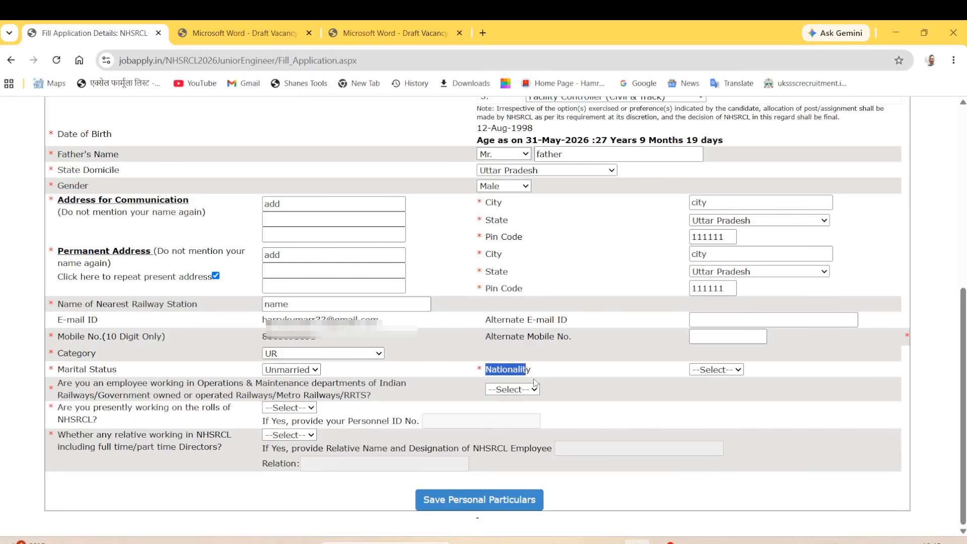
pyautogui.click(520, 390)
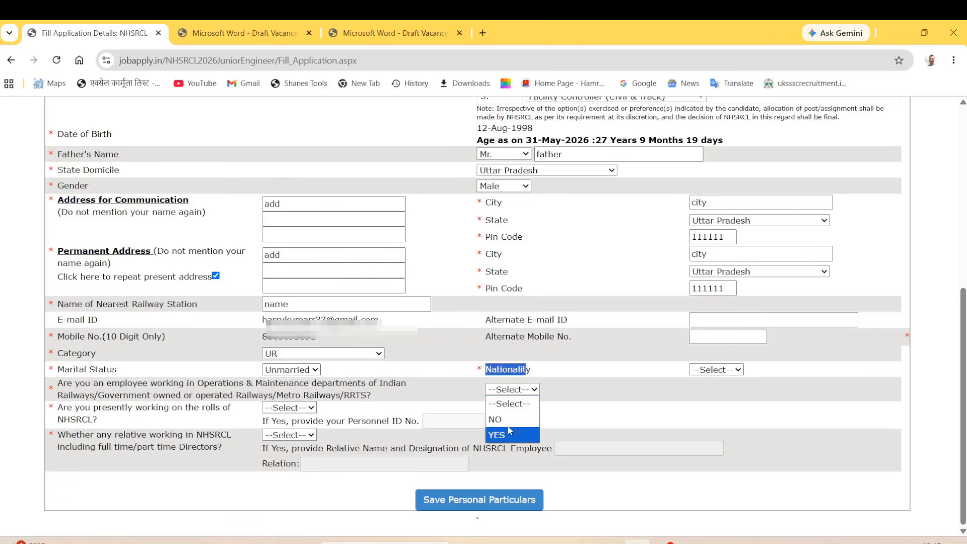
pyautogui.click(455, 364)
pyautogui.moveTo(388, 384); pyautogui.dragTo(317, 384)
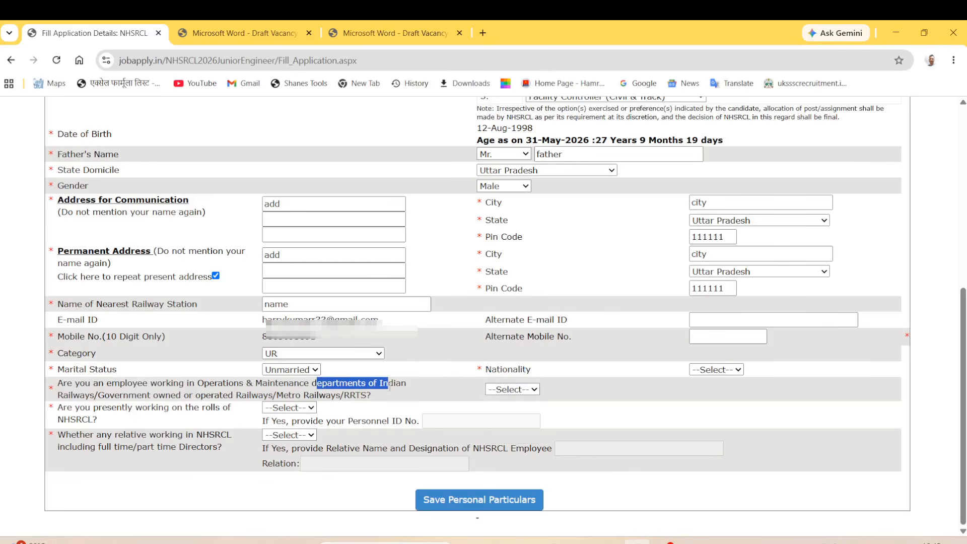
pyautogui.moveTo(497, 370); pyautogui.dragTo(557, 378)
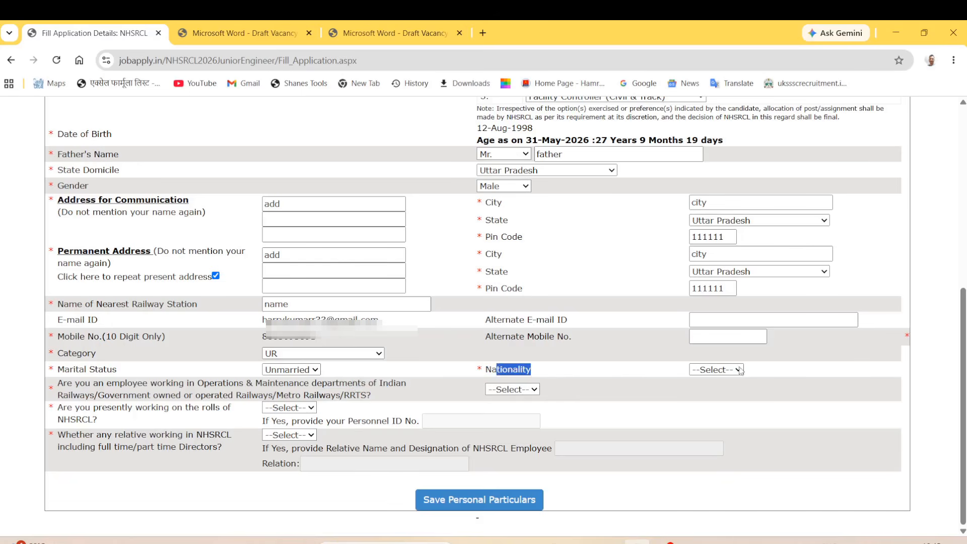
pyautogui.click(738, 370)
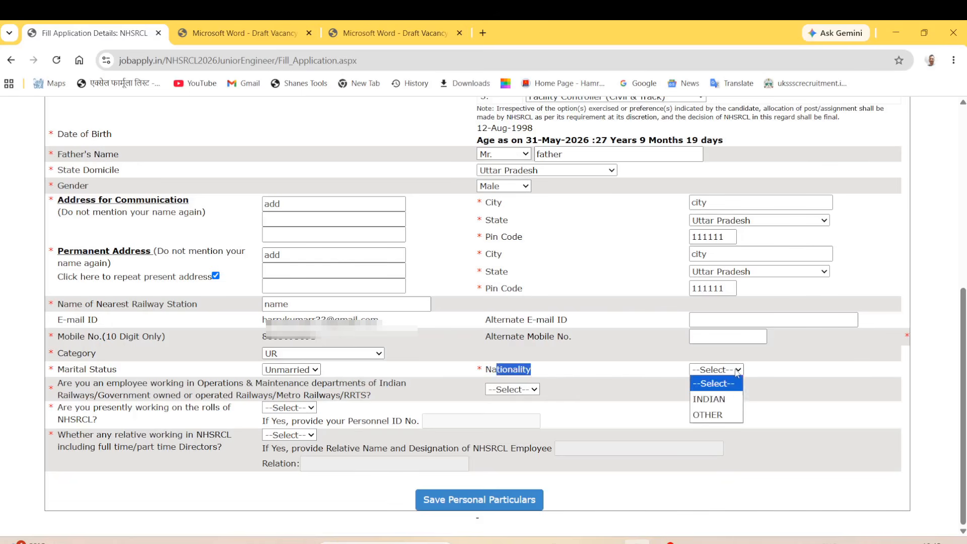
pyautogui.click(723, 399)
pyautogui.click(599, 367)
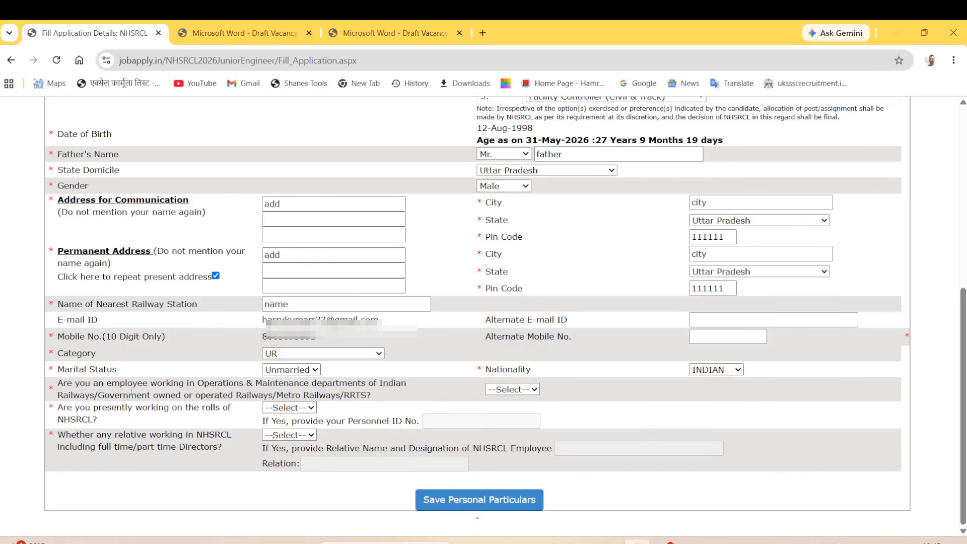
pyautogui.moveTo(62, 387); pyautogui.dragTo(395, 384)
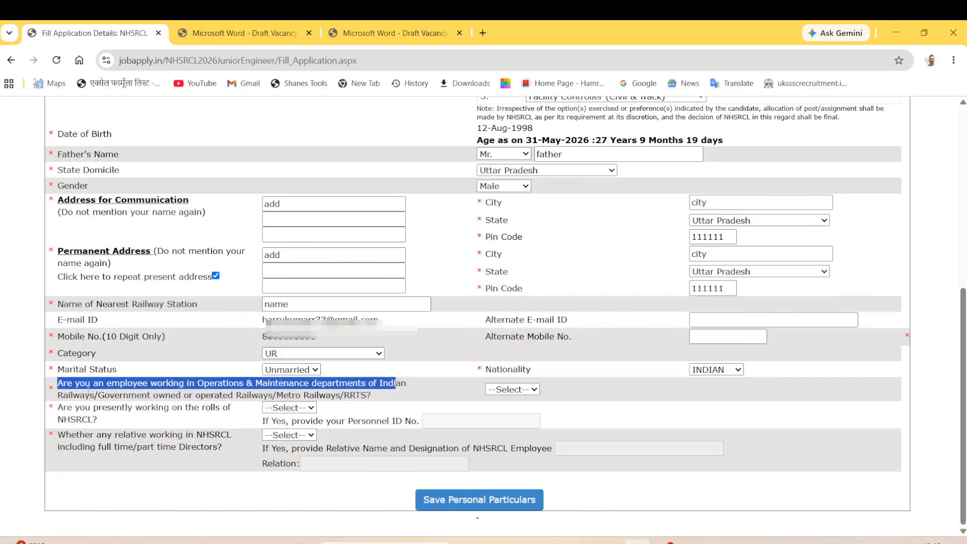
# Answer YES to the Railways/Metro Railways employee question.
pyautogui.moveTo(63, 396); pyautogui.dragTo(177, 395)
pyautogui.moveTo(269, 396); pyautogui.dragTo(350, 396)
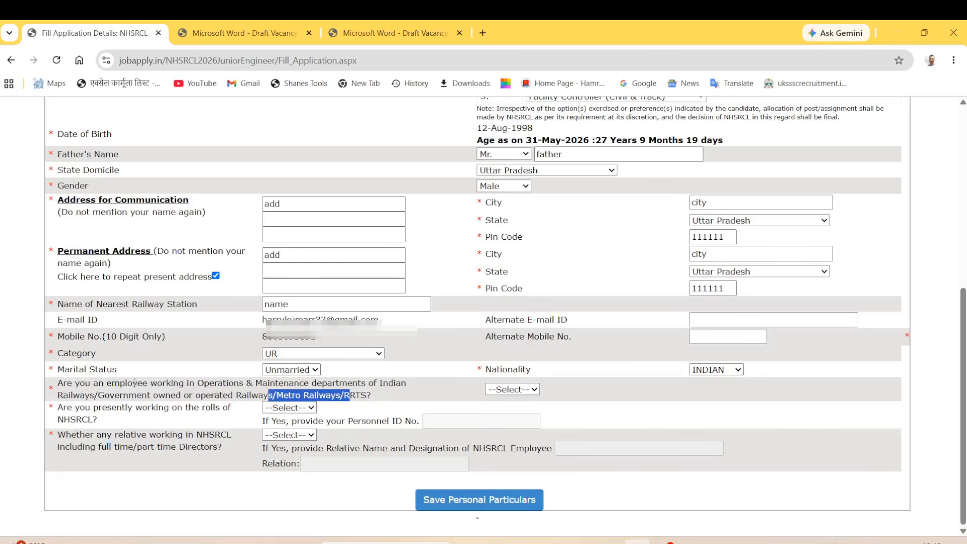
pyautogui.moveTo(120, 383); pyautogui.dragTo(303, 395)
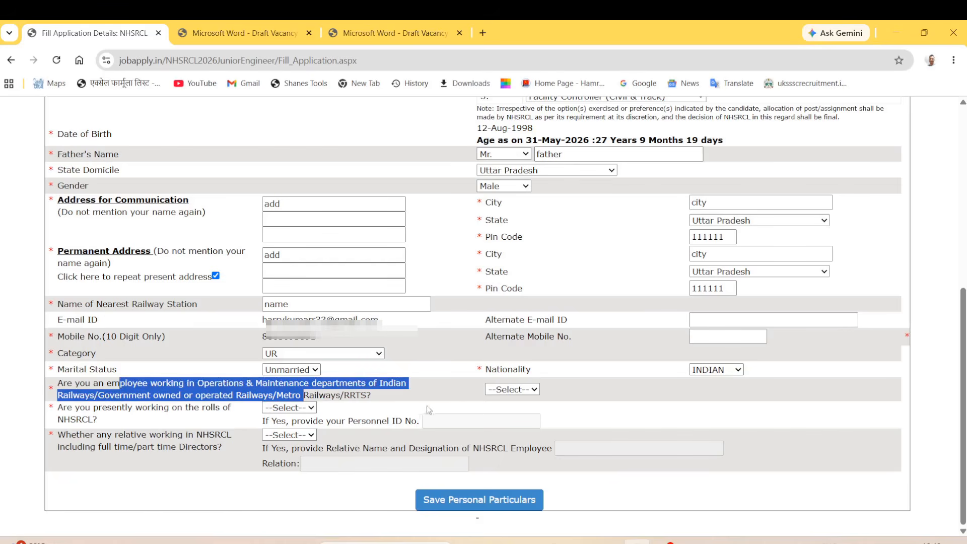
pyautogui.click(516, 391)
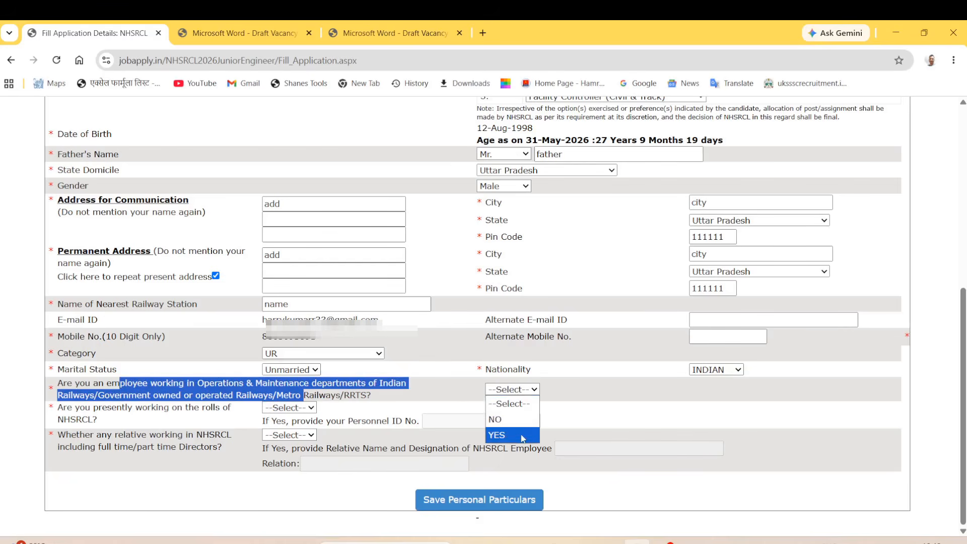
pyautogui.click(524, 438)
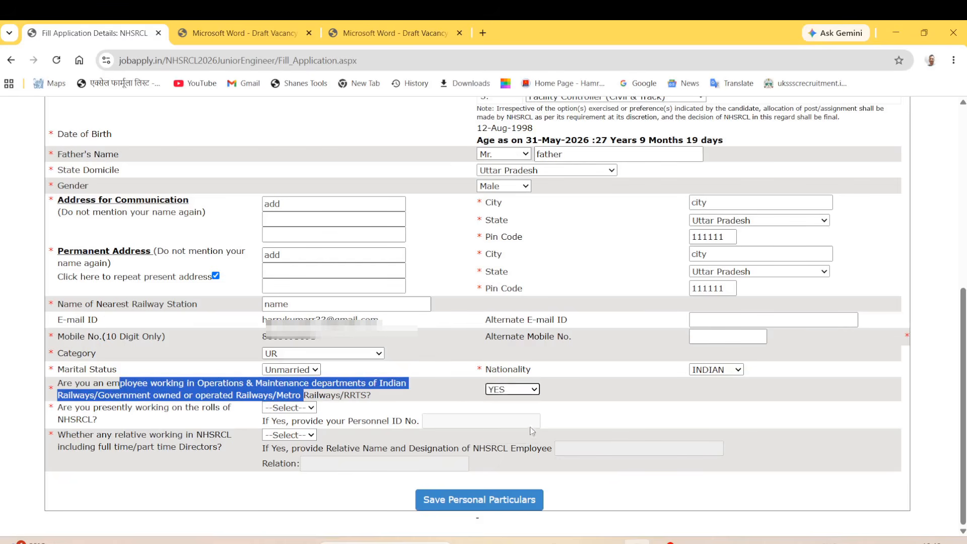
pyautogui.click(558, 408)
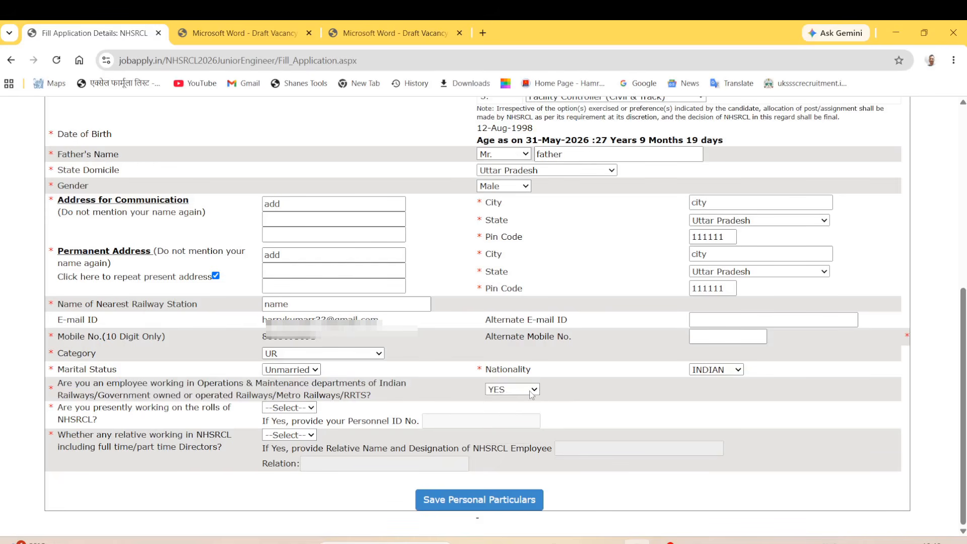
# Answer NO to the question about being on NHSRCL rolls.
pyautogui.moveTo(53, 411); pyautogui.dragTo(156, 408)
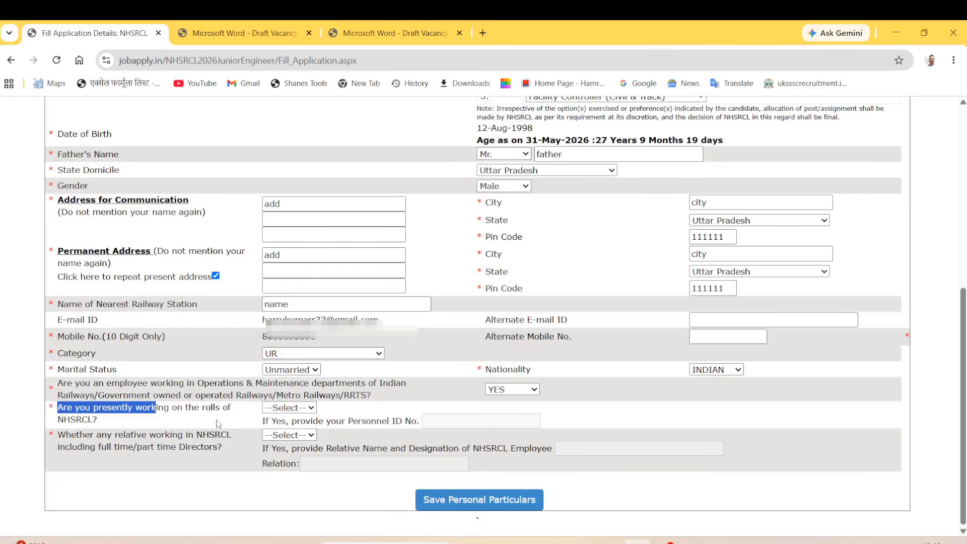
pyautogui.click(311, 408)
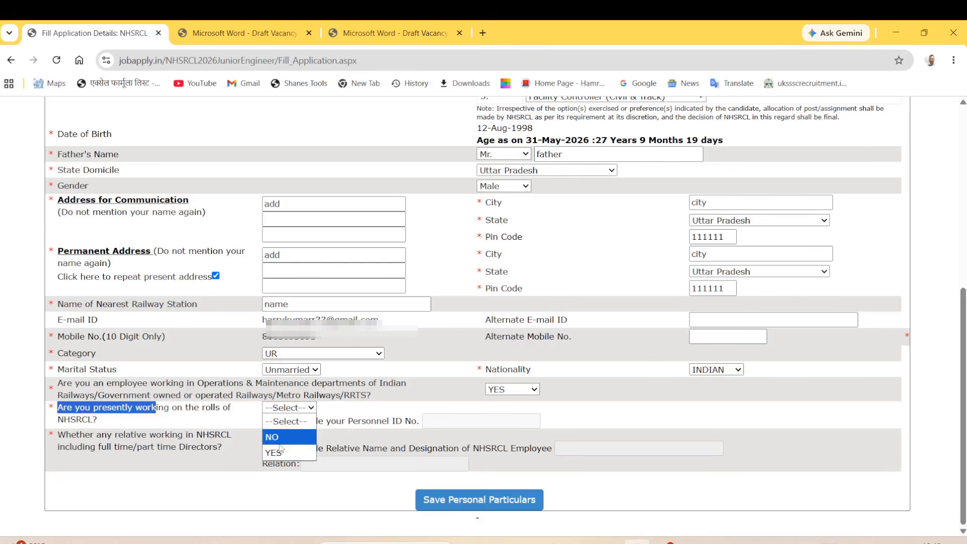
pyautogui.click(252, 424)
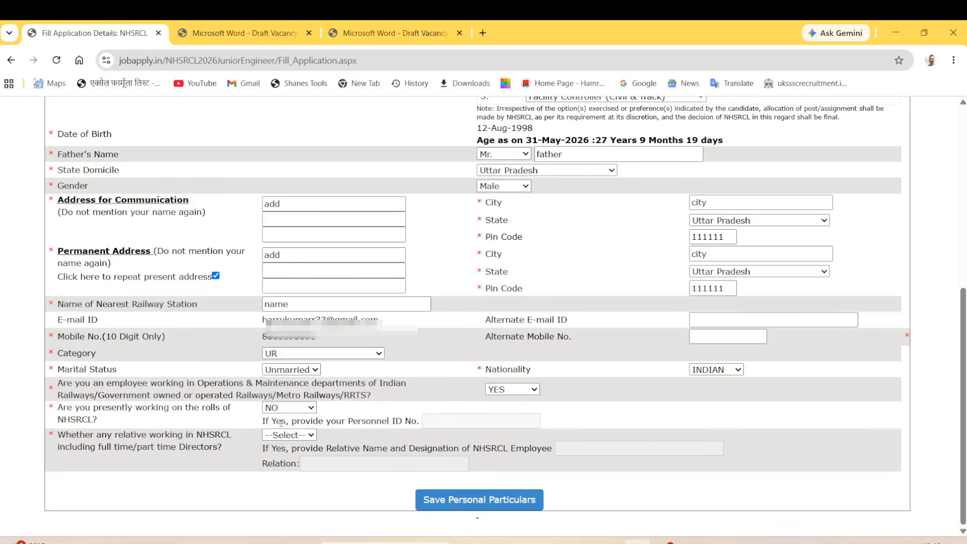
pyautogui.moveTo(281, 423); pyautogui.dragTo(395, 422)
pyautogui.click(442, 425)
pyautogui.moveTo(405, 424); pyautogui.dragTo(383, 425)
pyautogui.click(363, 418)
# Answer NO to the relative-working question and save the personal particulars.
pyautogui.moveTo(66, 435); pyautogui.dragTo(161, 446)
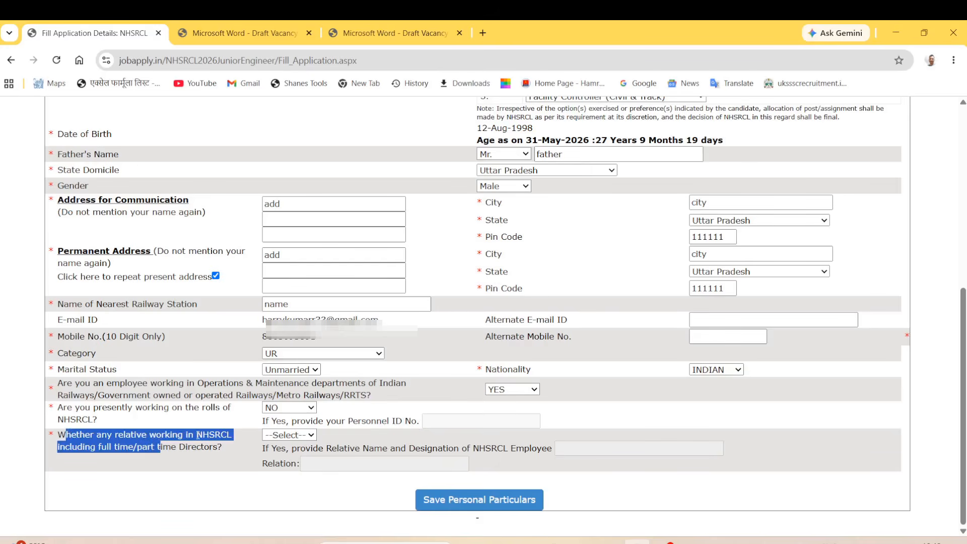
pyautogui.click(212, 449)
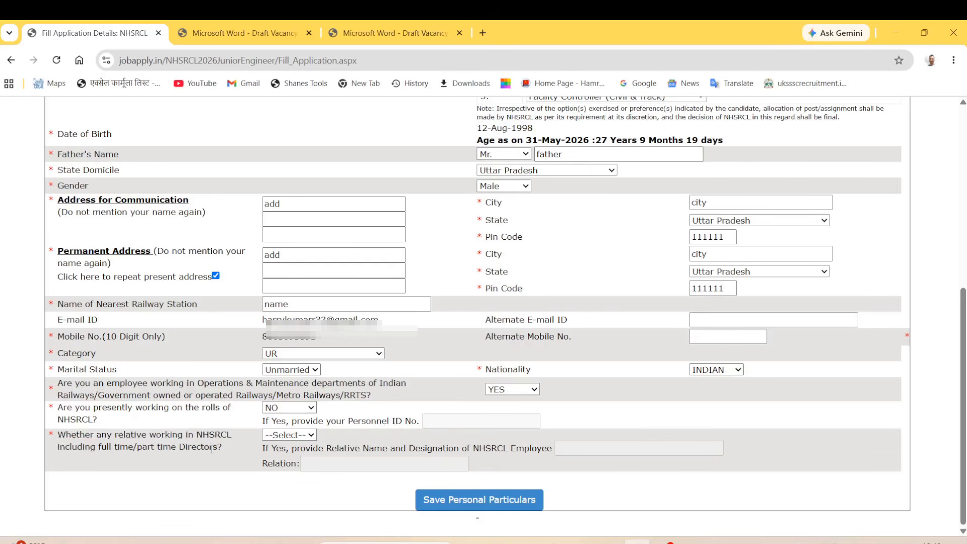
pyautogui.moveTo(99, 436); pyautogui.dragTo(183, 435)
pyautogui.click(285, 436)
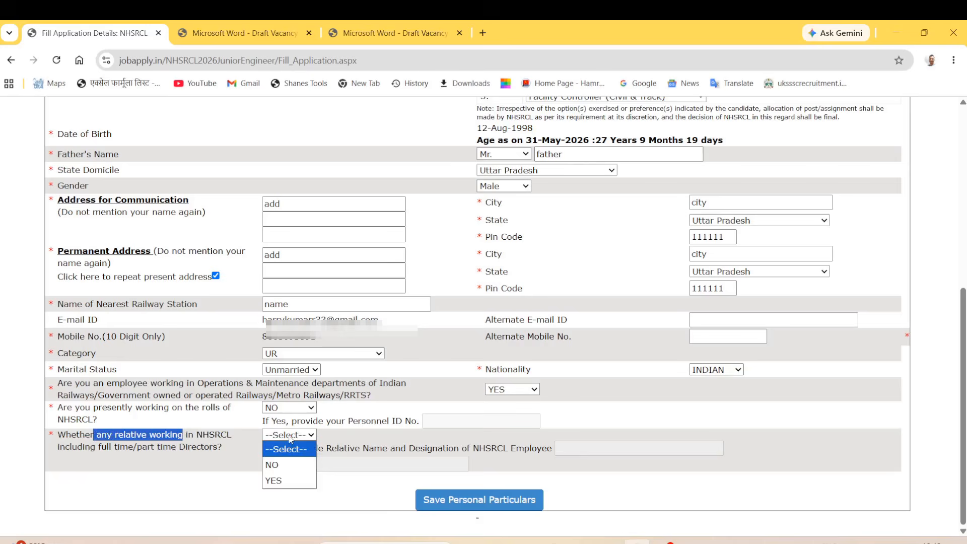
pyautogui.click(286, 468)
pyautogui.click(287, 468)
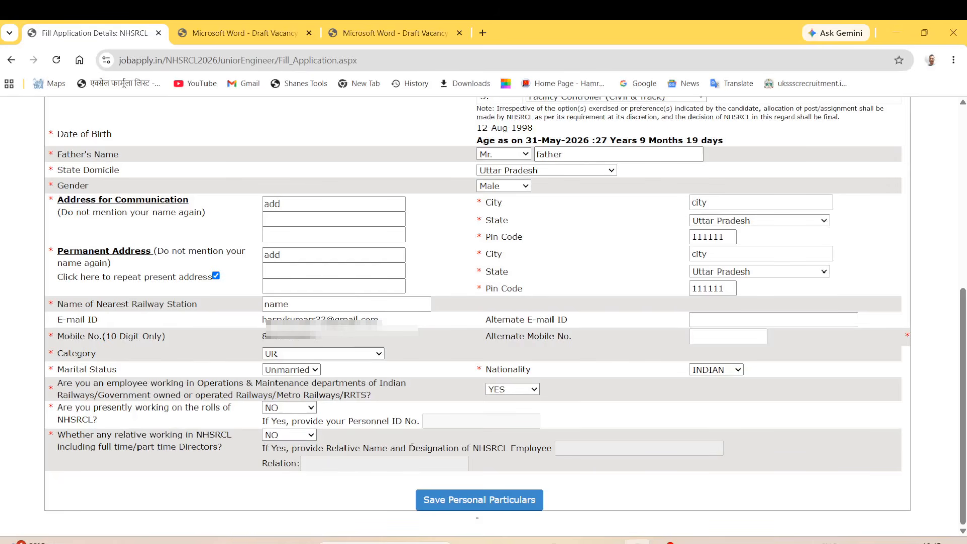
pyautogui.moveTo(320, 449); pyautogui.dragTo(538, 449)
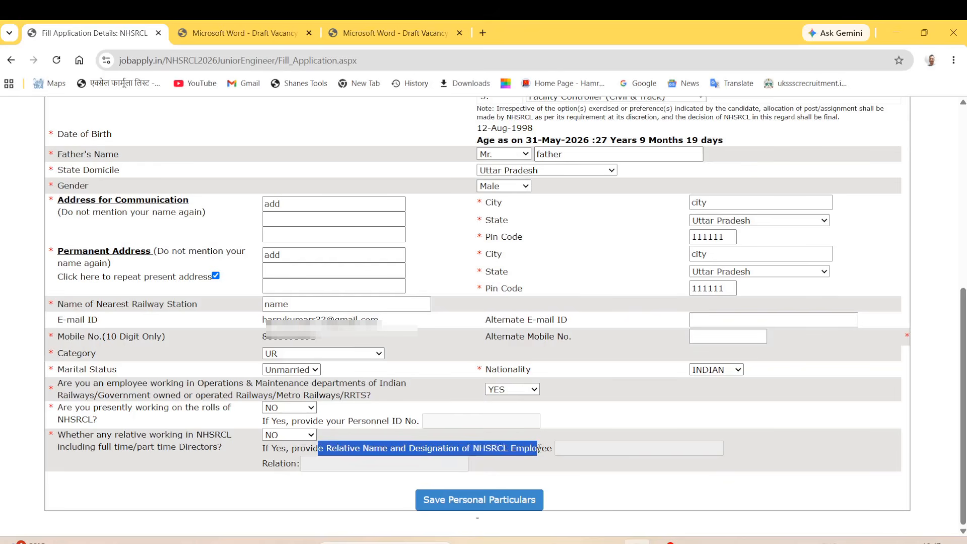
pyautogui.click(601, 455)
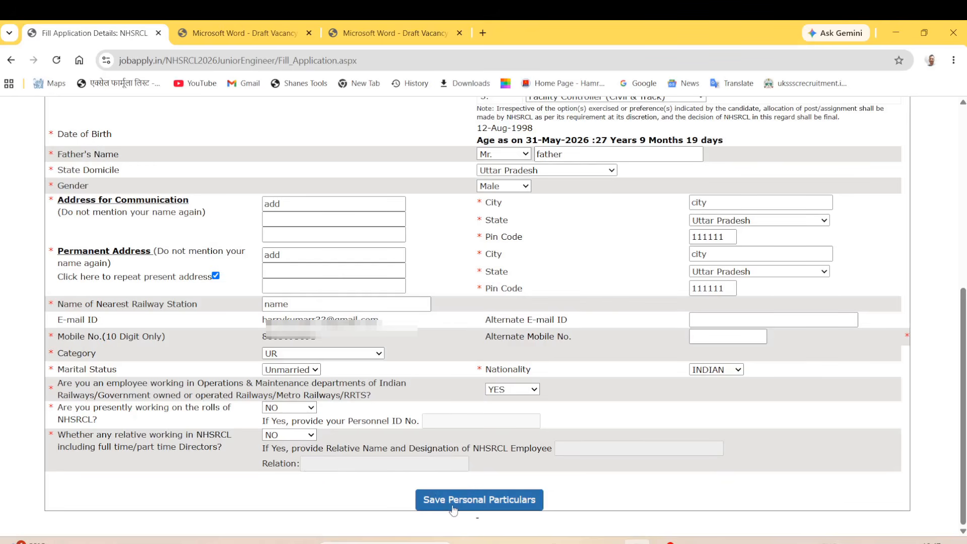
pyautogui.click(504, 509)
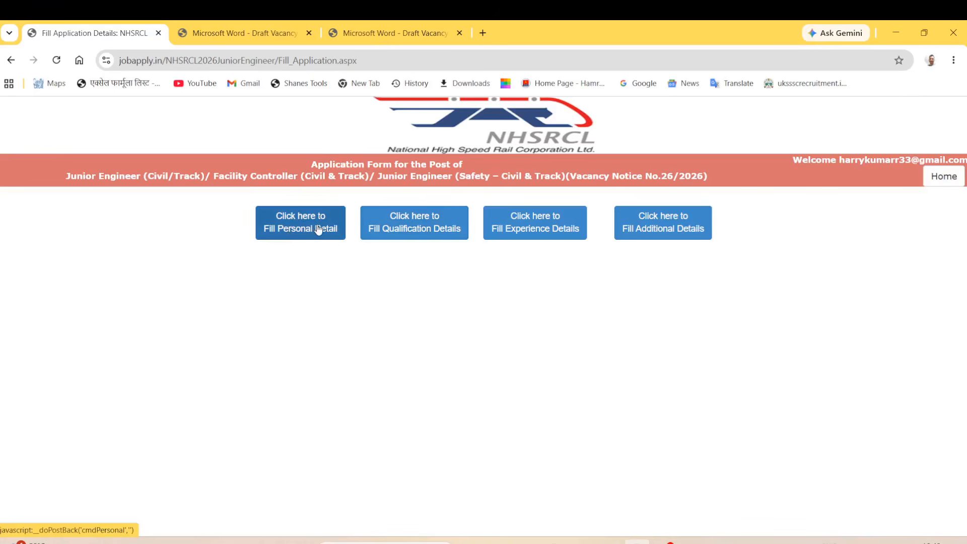
# Open the Qualification Details section, which has no qualifications yet.
pyautogui.click(411, 234)
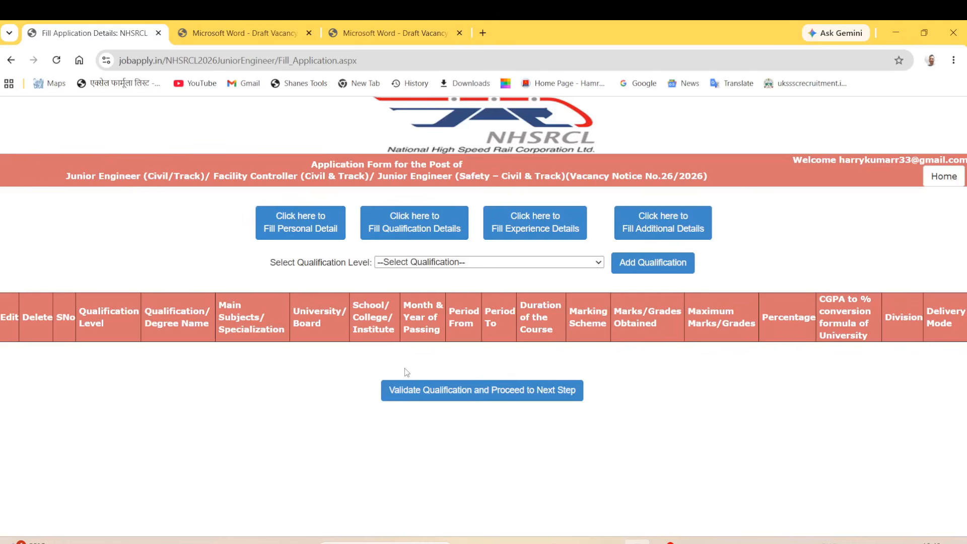
# Switch to the NHSRCL vacancy notice PDF tab.
pyautogui.click(245, 34)
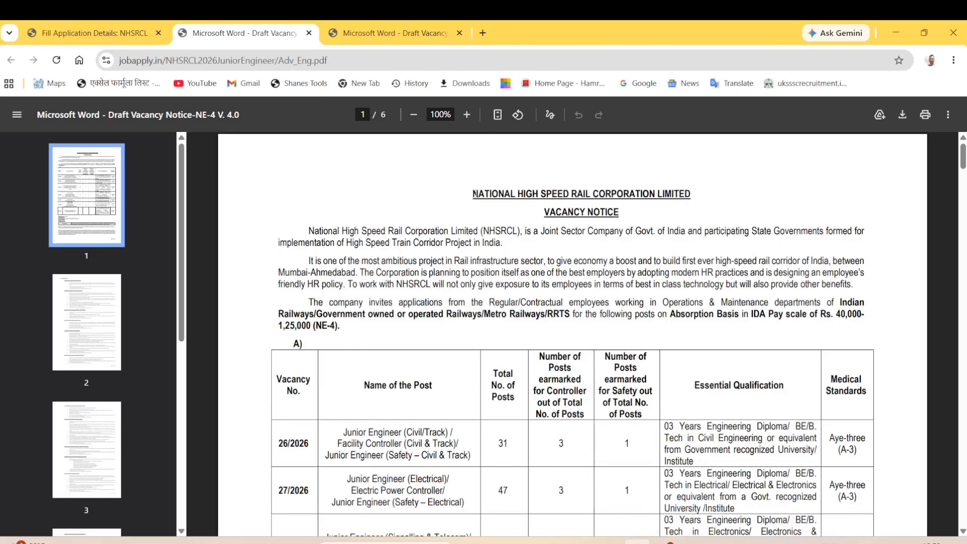
# Read the notice heading and Railways-employee eligibility paragraph, scrolling down to the posts table header.
pyautogui.moveTo(475, 194); pyautogui.dragTo(630, 200)
pyautogui.click(533, 215)
pyautogui.scroll(-2, 453, 214)
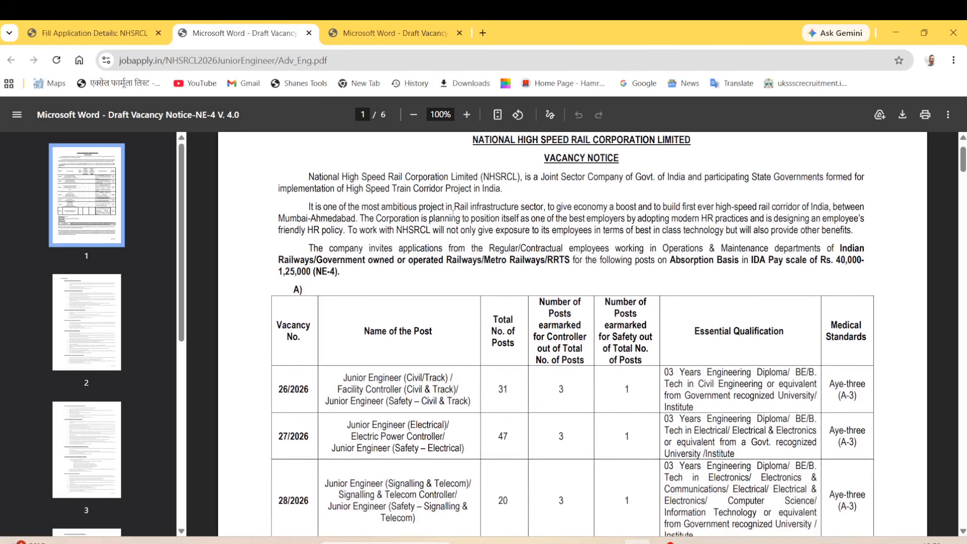
pyautogui.moveTo(306, 219); pyautogui.dragTo(359, 290)
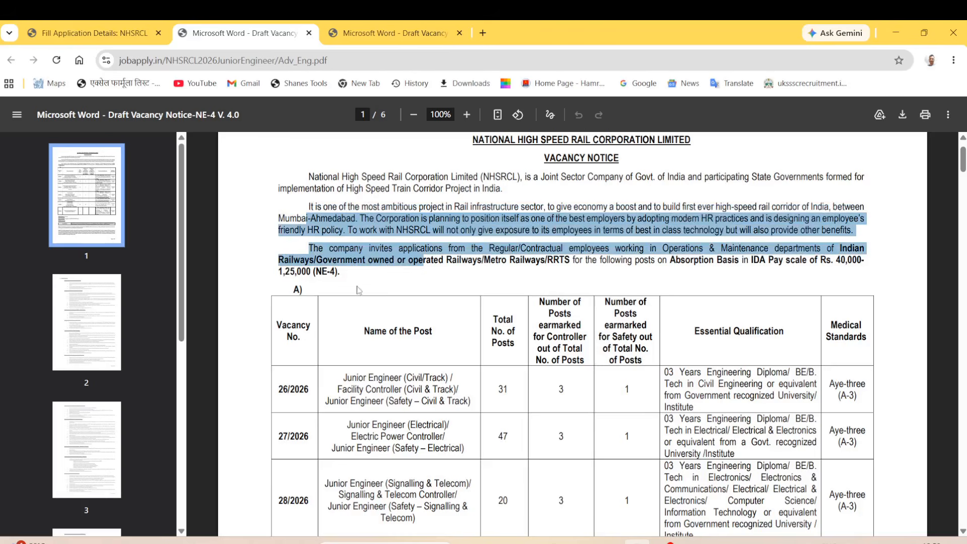
pyautogui.click(359, 292)
pyautogui.scroll(-1, 364, 304)
pyautogui.scroll(-3, 366, 307)
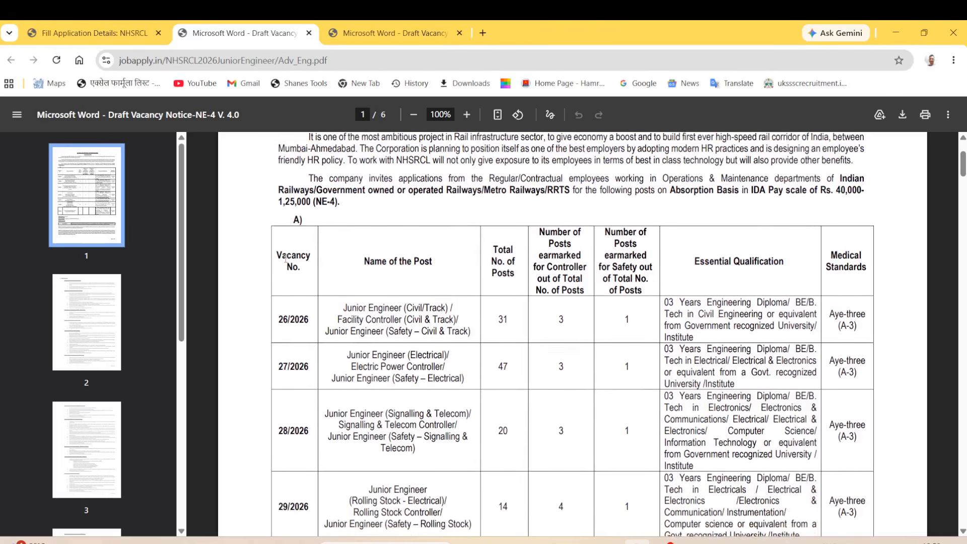
pyautogui.doubleClick(290, 254)
pyautogui.scroll(-1, 292, 259)
pyautogui.moveTo(291, 255); pyautogui.dragTo(298, 288)
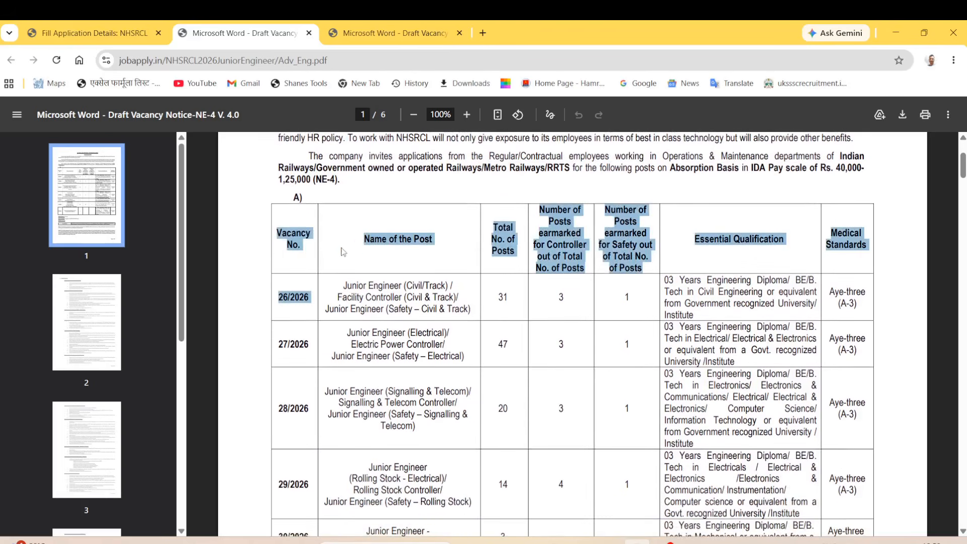
pyautogui.click(344, 251)
pyautogui.scroll(-1, 385, 240)
pyautogui.moveTo(363, 235); pyautogui.dragTo(436, 243)
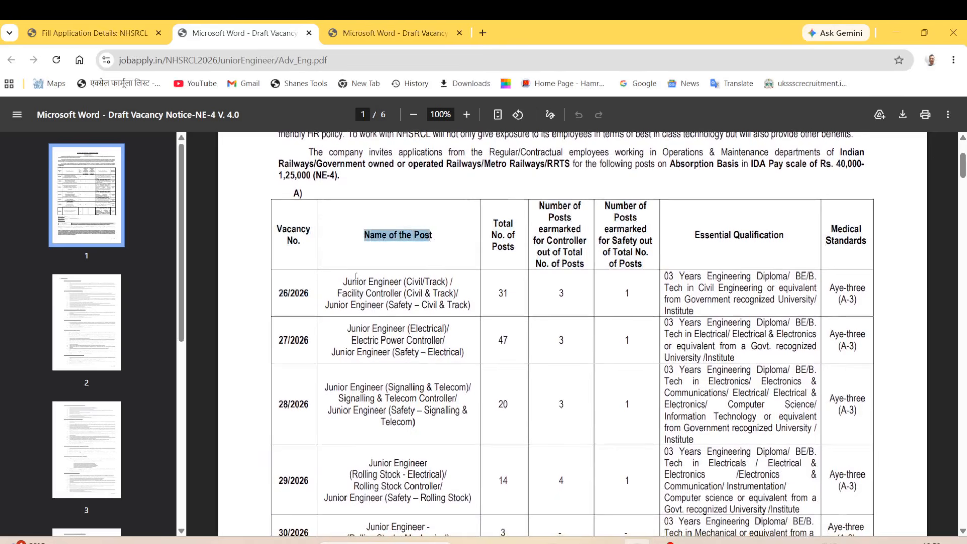
# Highlight vacancy 26/2026's post names, 31 total posts, Civil Engineering diploma requirement and medical standard.
pyautogui.moveTo(342, 281); pyautogui.dragTo(447, 283)
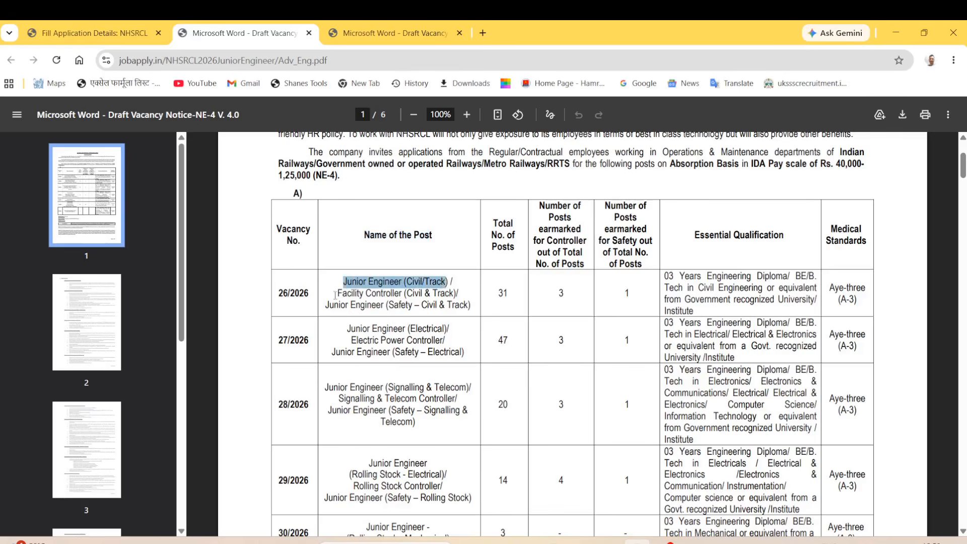
pyautogui.moveTo(335, 294); pyautogui.dragTo(401, 294)
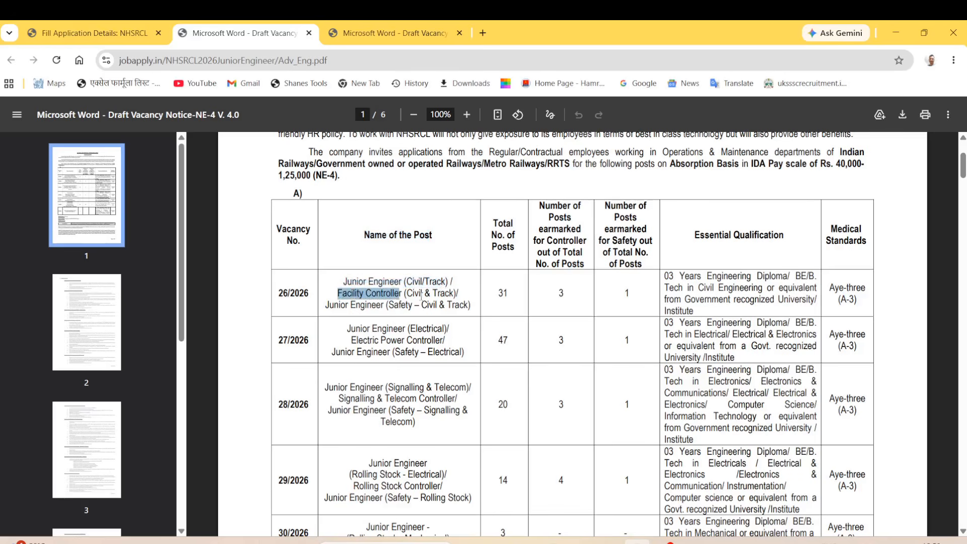
pyautogui.moveTo(328, 309); pyautogui.dragTo(460, 306)
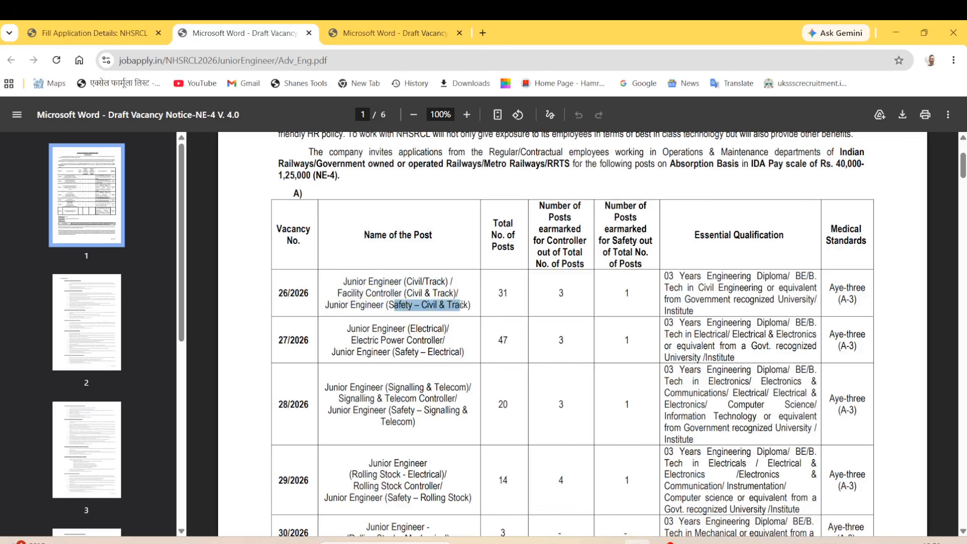
pyautogui.moveTo(353, 282); pyautogui.dragTo(485, 307)
pyautogui.click(505, 296)
pyautogui.doubleClick(506, 296)
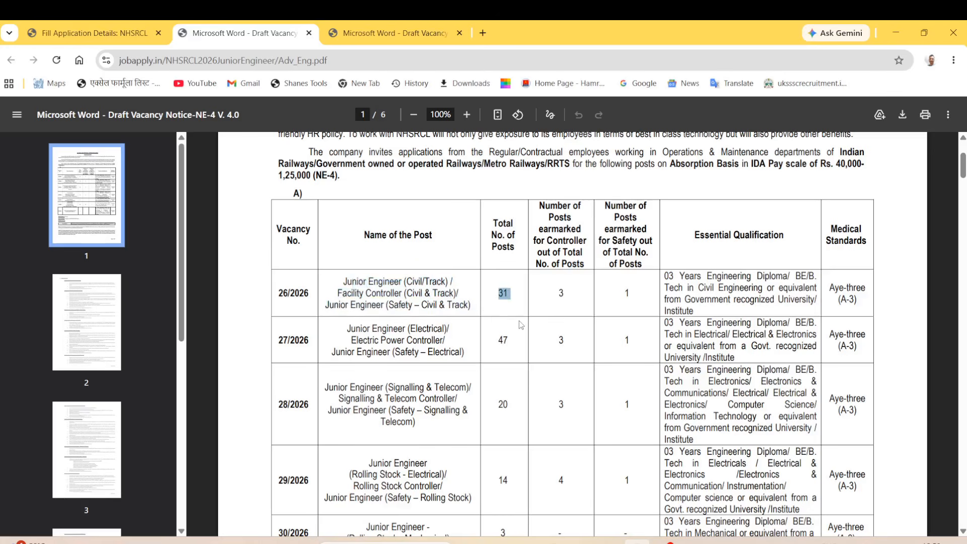
pyautogui.tripleClick(711, 239)
pyautogui.moveTo(665, 276); pyautogui.dragTo(817, 275)
pyautogui.moveTo(695, 287); pyautogui.dragTo(742, 299)
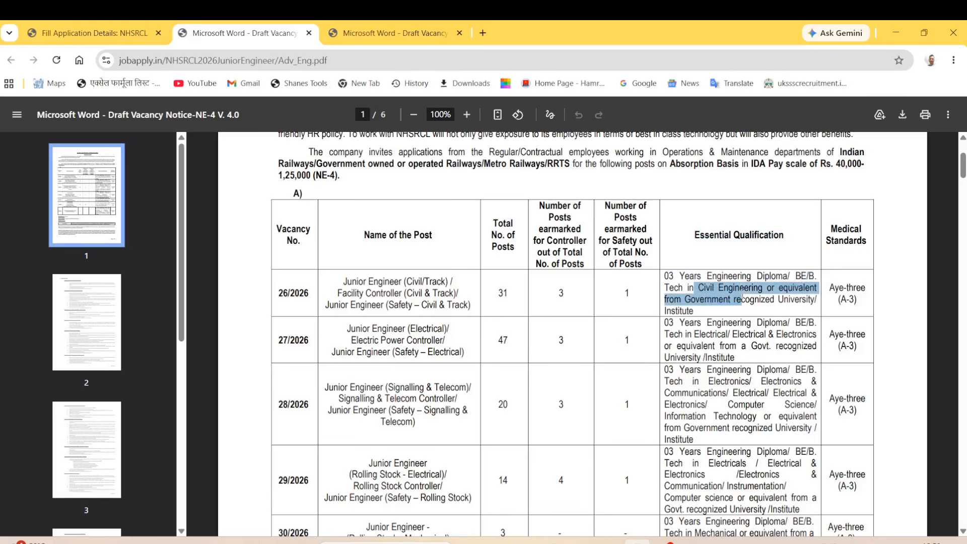
pyautogui.moveTo(828, 230); pyautogui.dragTo(856, 300)
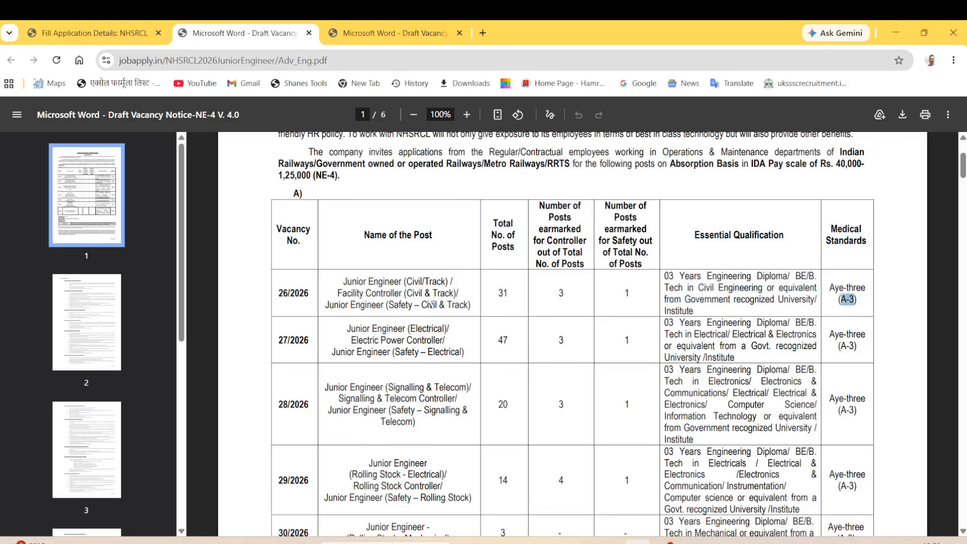
# Highlight vacancy 27/2026's Electrical post names and its 47 total posts.
pyautogui.moveTo(352, 328); pyautogui.dragTo(439, 331)
pyautogui.moveTo(377, 341); pyautogui.dragTo(443, 341)
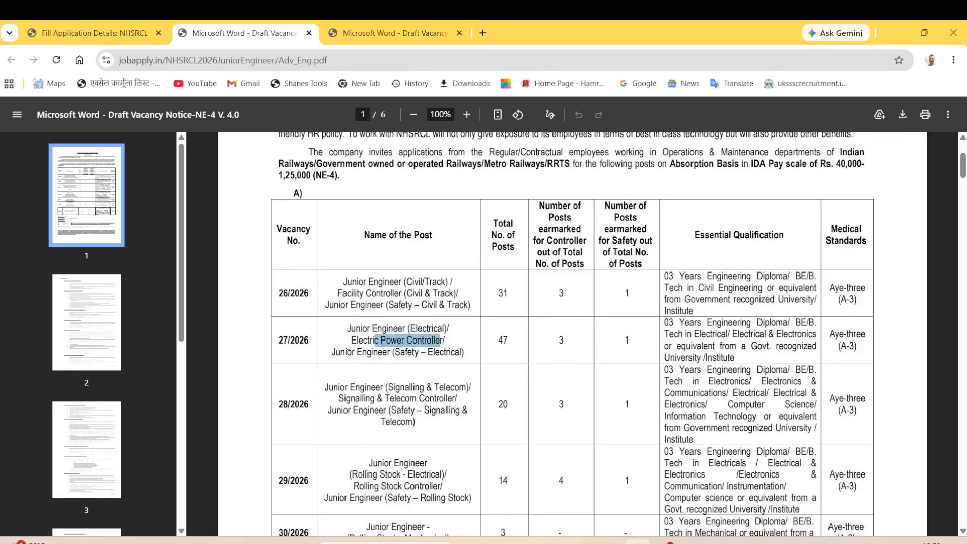
pyautogui.moveTo(348, 353); pyautogui.dragTo(457, 352)
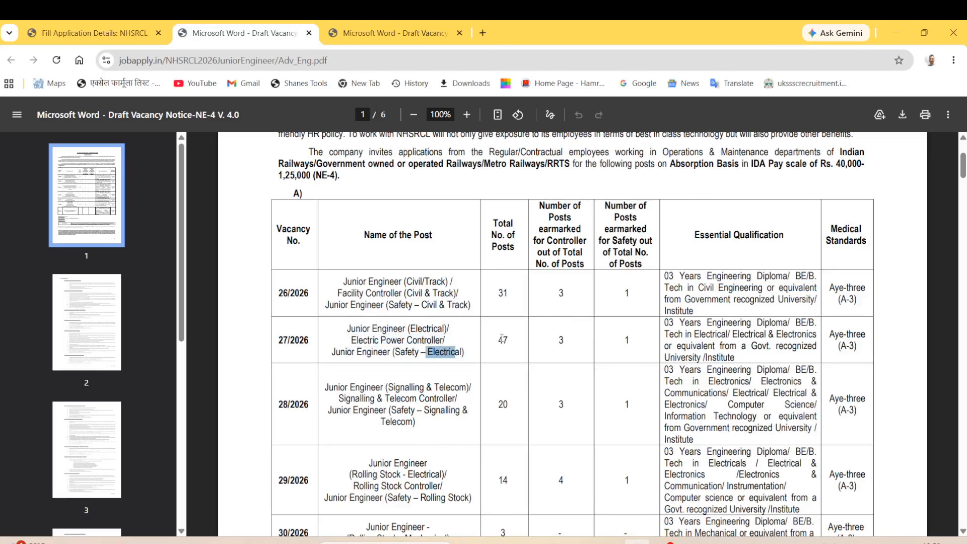
pyautogui.doubleClick(502, 339)
pyautogui.scroll(-1, 693, 327)
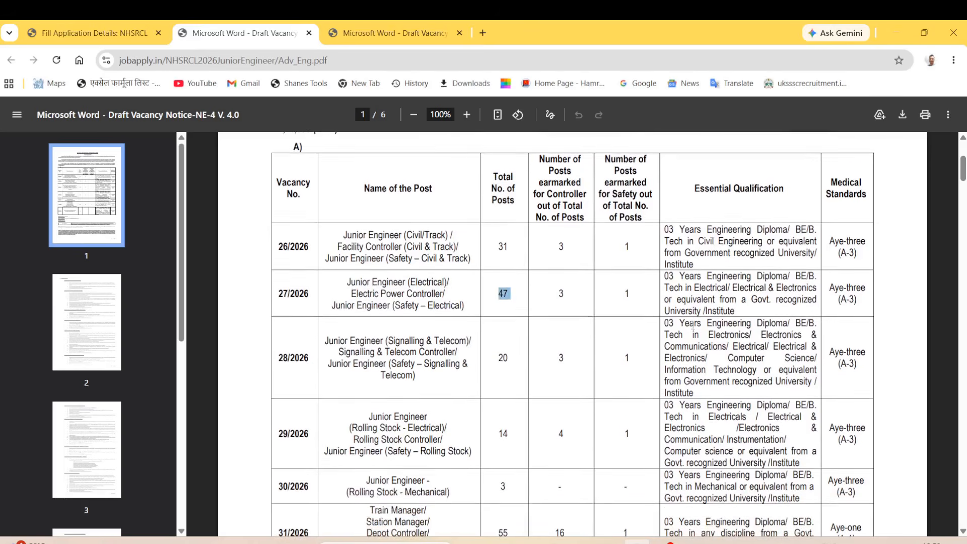
# Scroll past the posts table, highlighting the Electrical qualification for post 27/2026.
pyautogui.scroll(-1, 693, 327)
pyautogui.moveTo(668, 263); pyautogui.dragTo(745, 283)
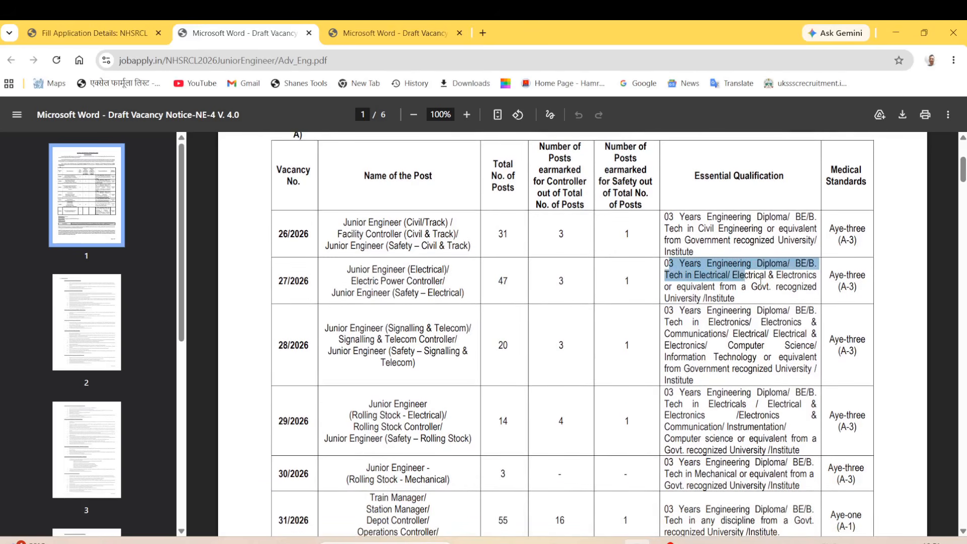
pyautogui.click(757, 291)
pyautogui.scroll(-2, 730, 252)
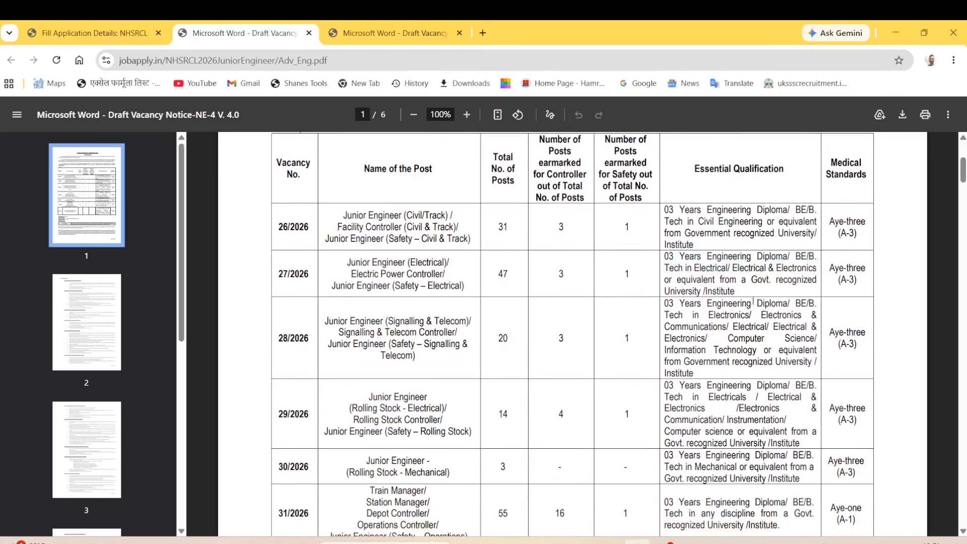
pyautogui.scroll(1, 688, 235)
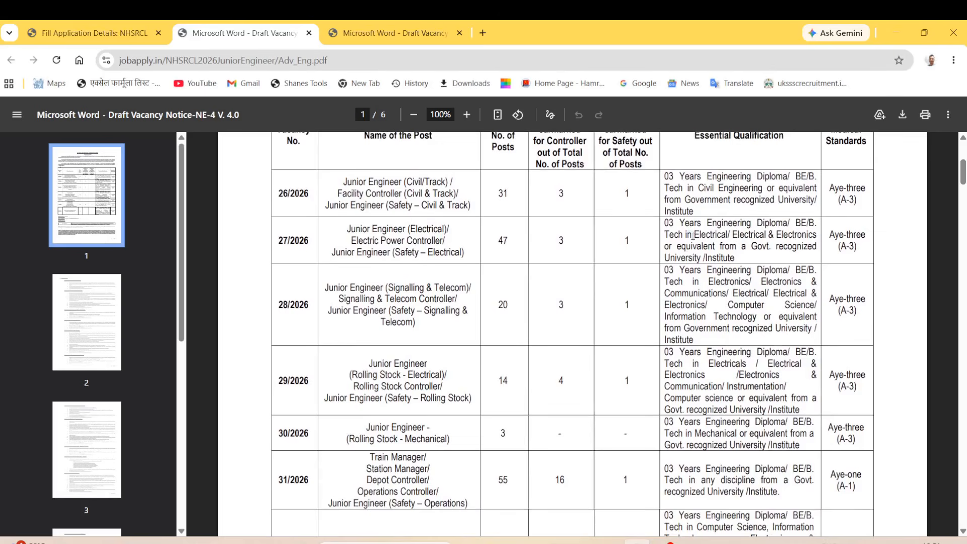
pyautogui.moveTo(693, 235); pyautogui.dragTo(766, 237)
pyautogui.scroll(1, 724, 262)
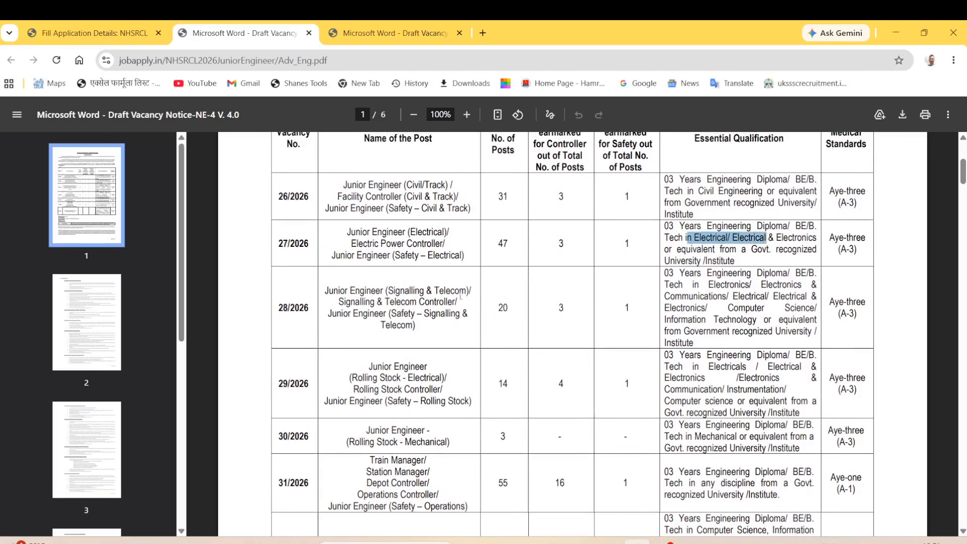
pyautogui.scroll(-4, 460, 296)
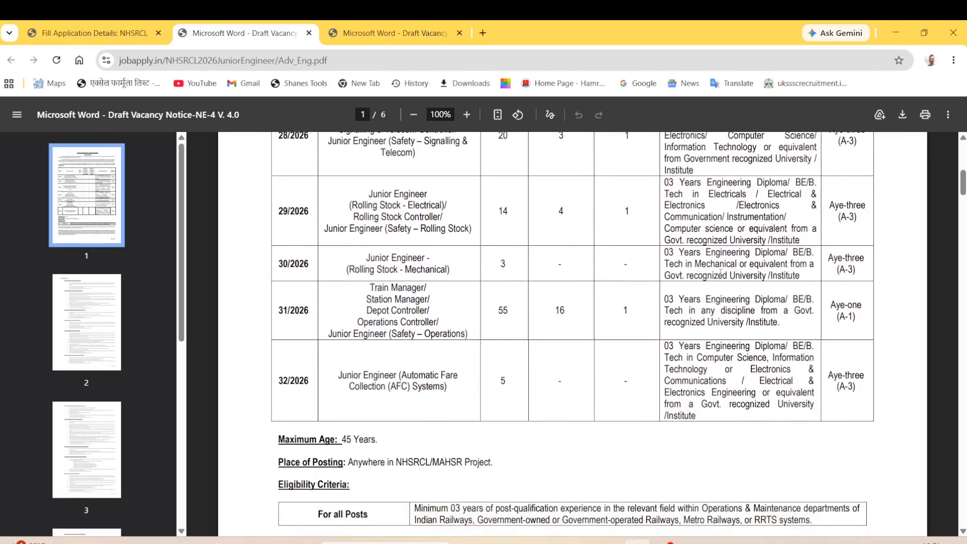
pyautogui.scroll(-3, 580, 315)
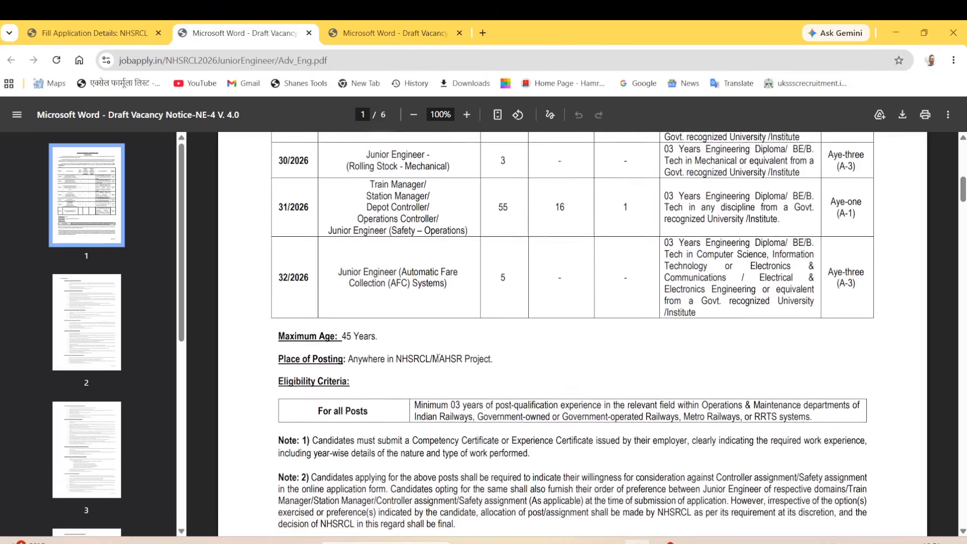
pyautogui.scroll(-1, 439, 357)
# Highlight the Maximum Age of 45 Years and the Place of Posting line.
pyautogui.moveTo(277, 313); pyautogui.dragTo(422, 316)
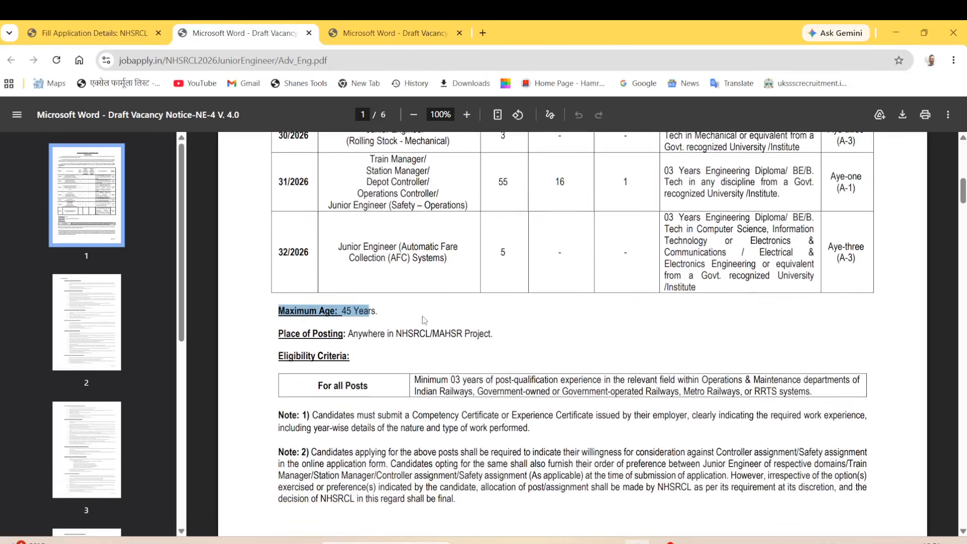
pyautogui.click(422, 316)
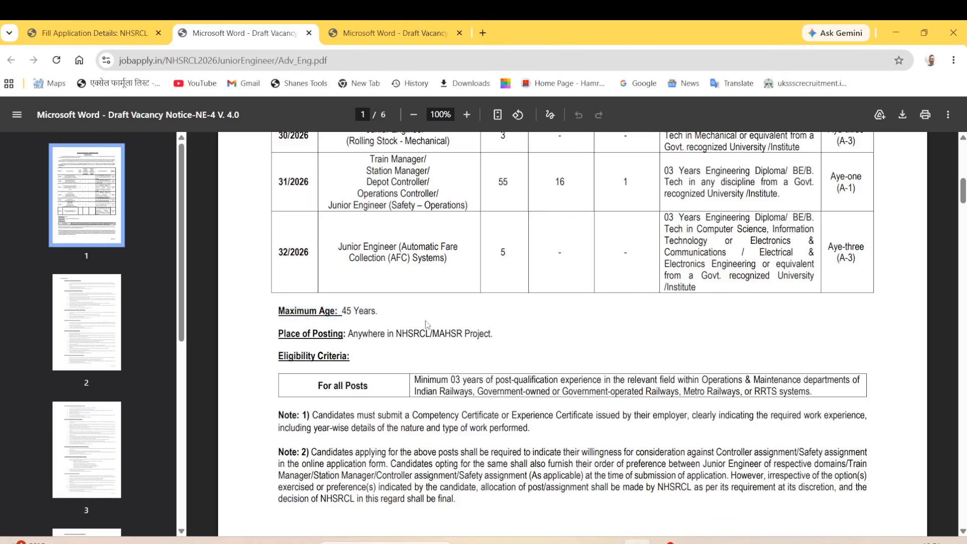
pyautogui.scroll(-1, 462, 326)
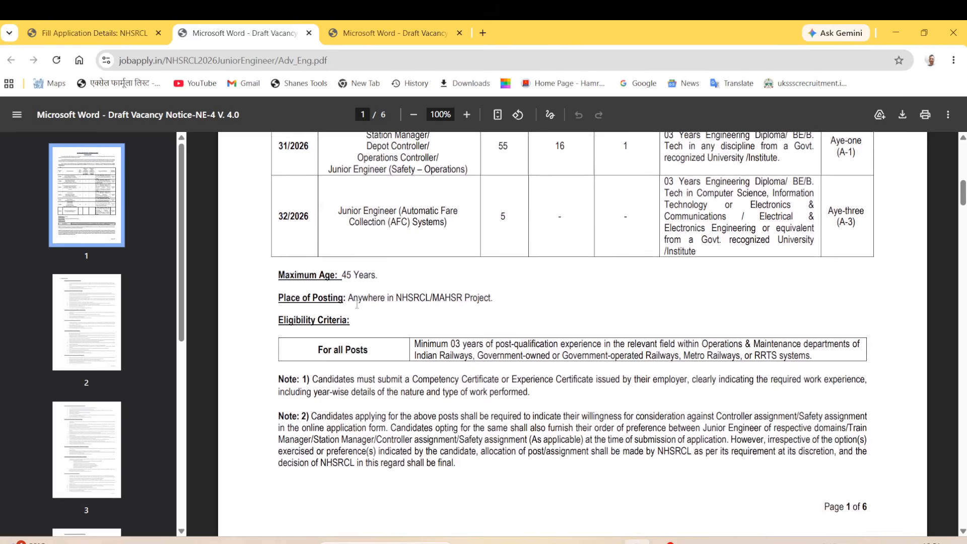
pyautogui.moveTo(296, 300); pyautogui.dragTo(363, 301)
pyautogui.click(519, 304)
pyautogui.scroll(-1, 439, 333)
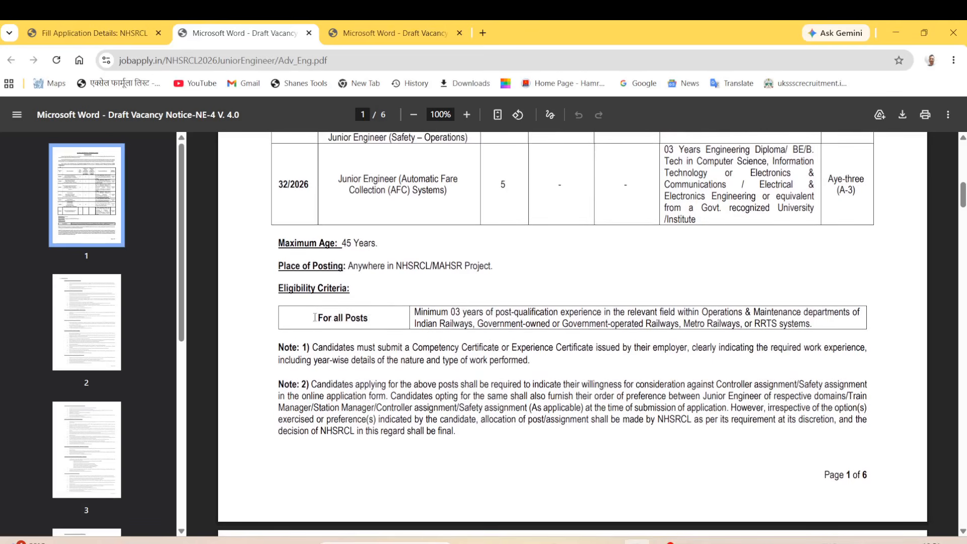
# Highlight the Eligibility Criteria, the field experience requirement and the eligible railway employers.
pyautogui.moveTo(315, 318); pyautogui.dragTo(362, 318)
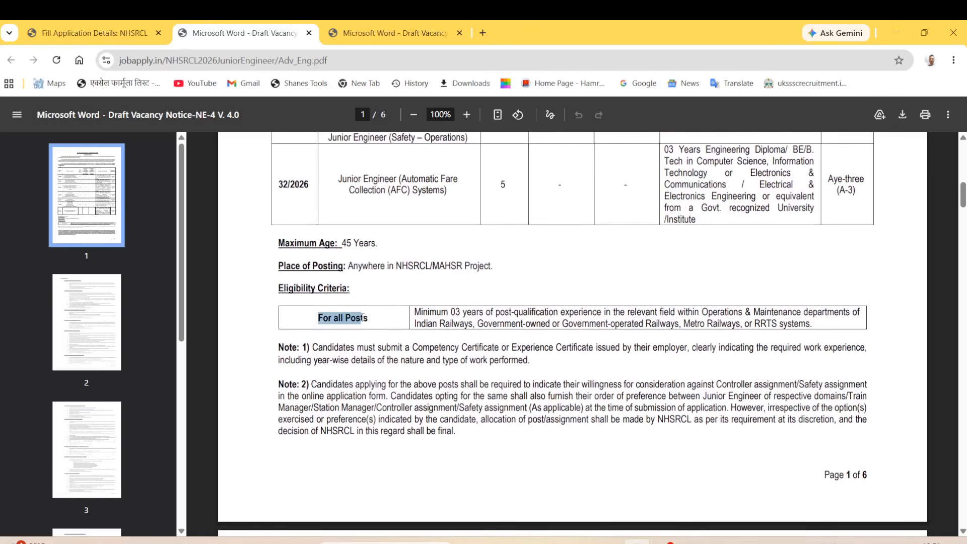
pyautogui.moveTo(276, 288); pyautogui.dragTo(514, 322)
pyautogui.click(424, 317)
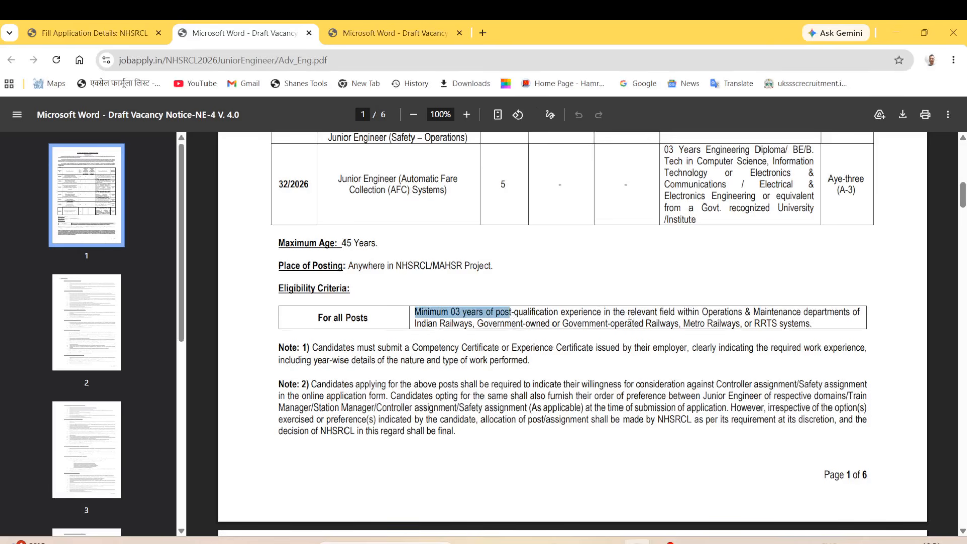
pyautogui.moveTo(626, 313); pyautogui.dragTo(861, 319)
pyautogui.click(724, 314)
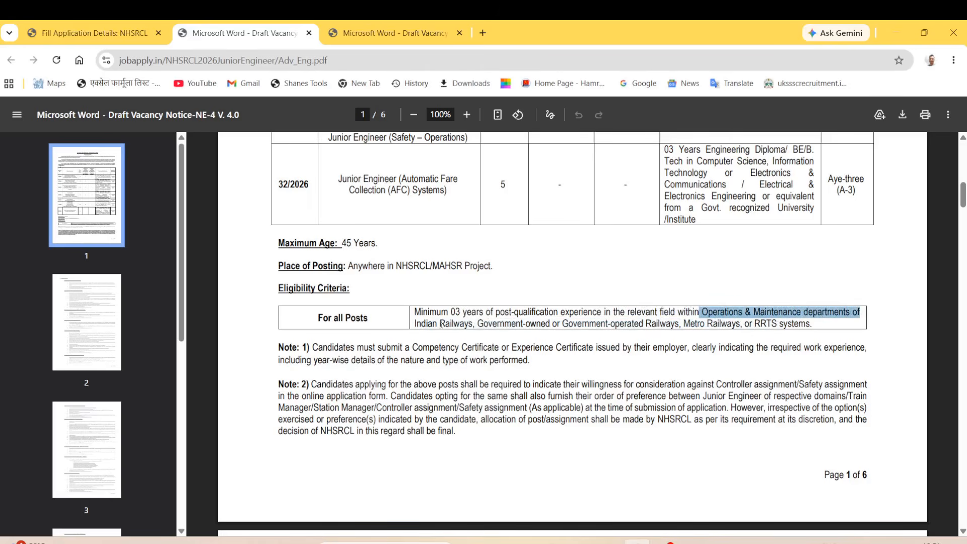
pyautogui.moveTo(422, 324); pyautogui.dragTo(627, 327)
pyautogui.click(603, 281)
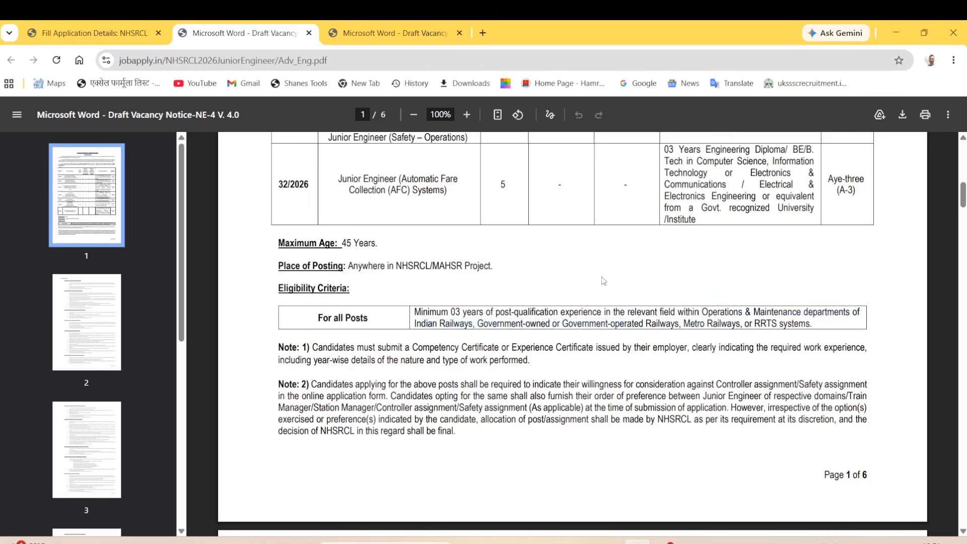
pyautogui.scroll(-3, 461, 347)
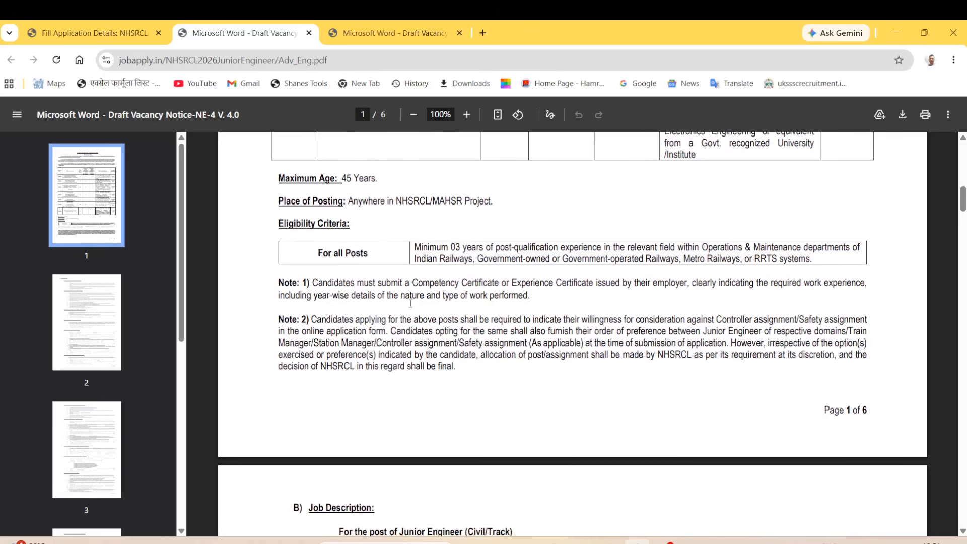
# Read through pages 2–4 of the notice, then return to the NHSRCL application form tab.
pyautogui.scroll(-2, 389, 336)
pyautogui.moveTo(319, 322); pyautogui.dragTo(375, 323)
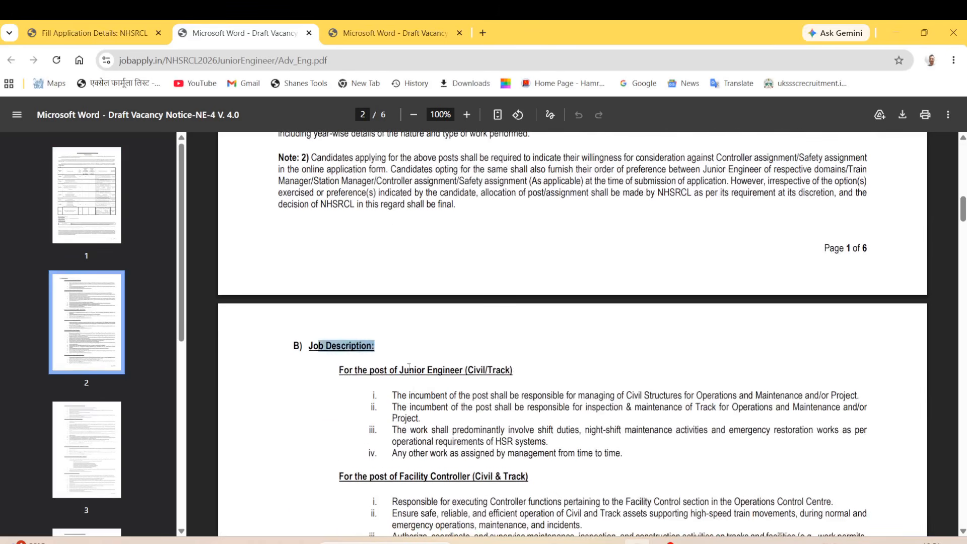
pyautogui.scroll(-4, 440, 394)
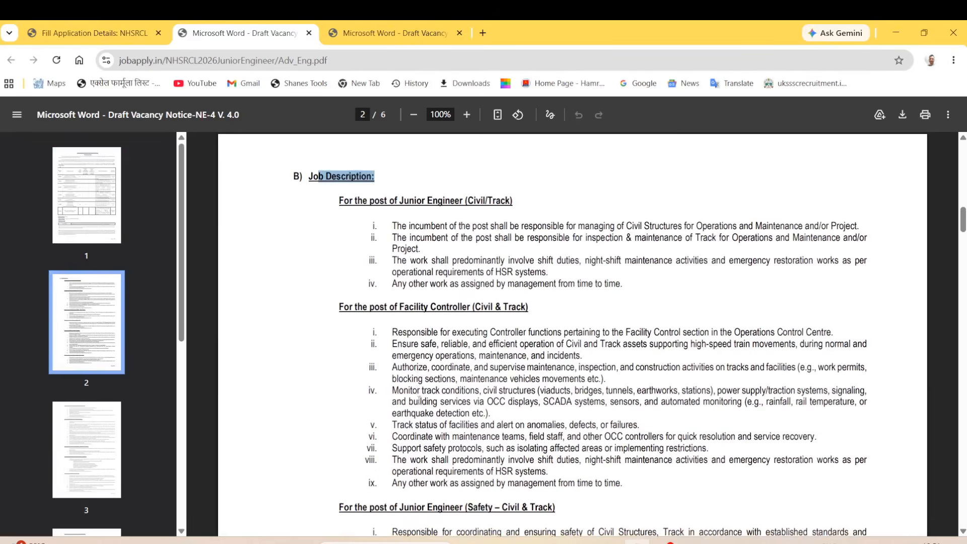
pyautogui.scroll(-6, 420, 401)
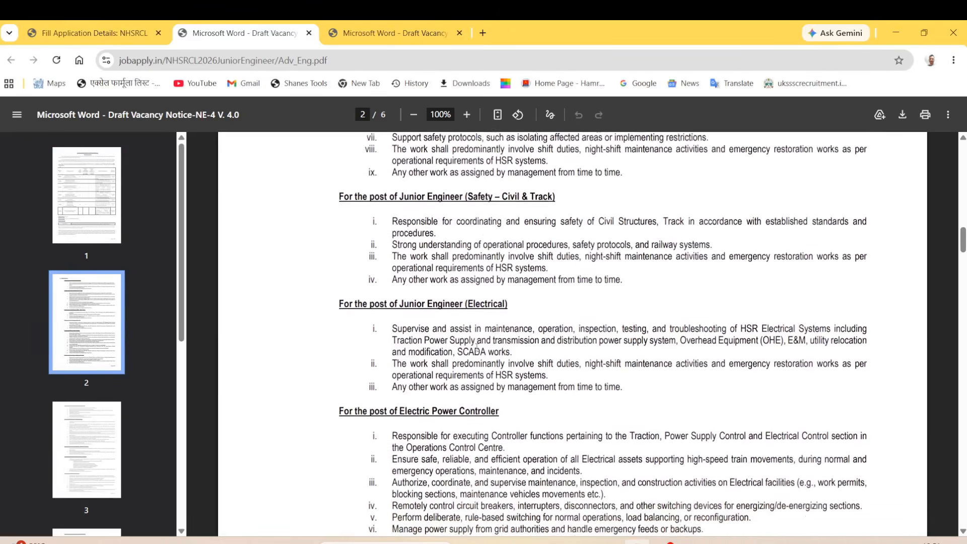
pyautogui.scroll(-9, 474, 347)
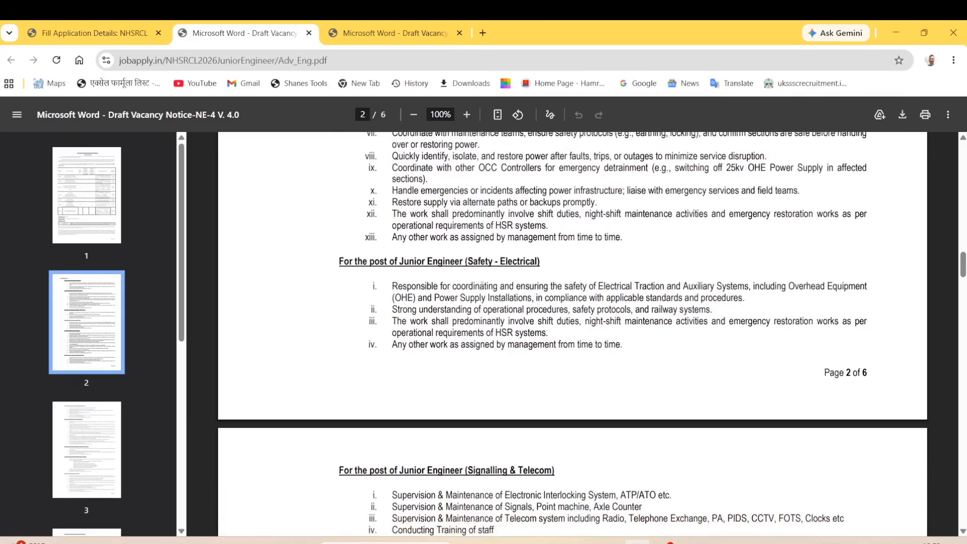
pyautogui.scroll(-9, 463, 297)
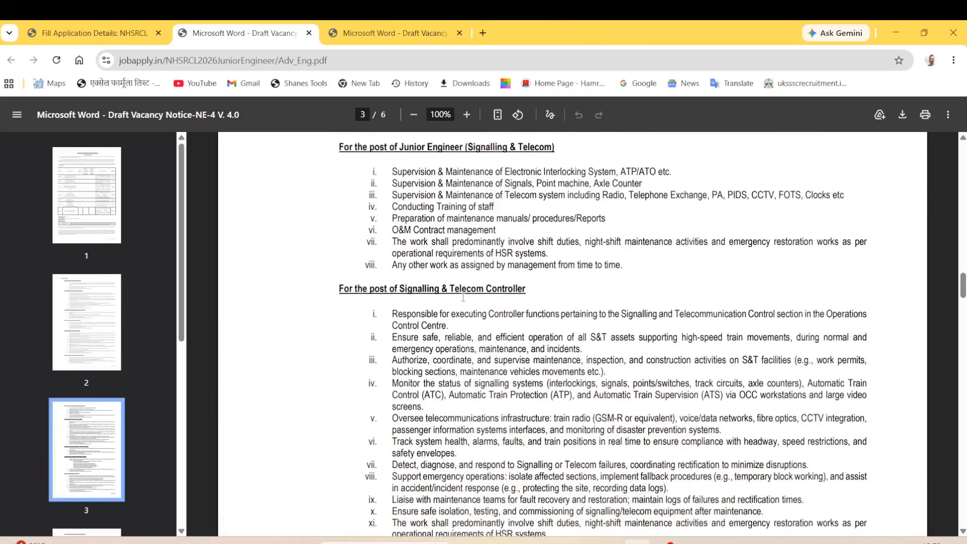
pyautogui.scroll(-8, 463, 297)
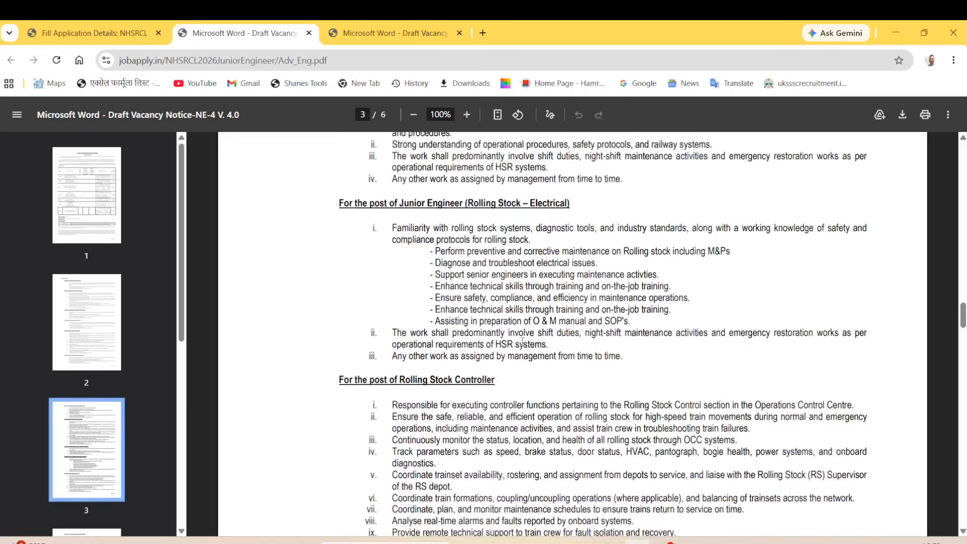
pyautogui.scroll(-7, 521, 338)
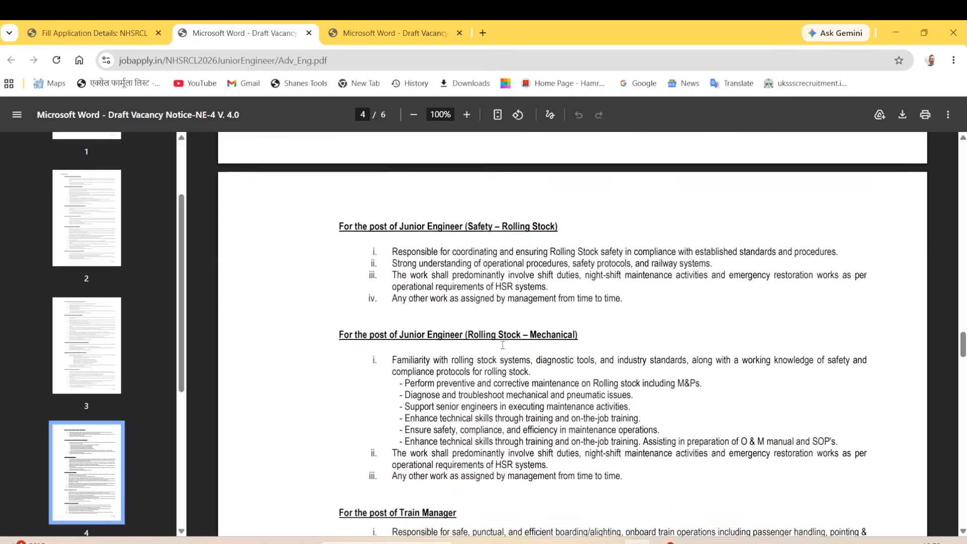
pyautogui.scroll(-10, 510, 349)
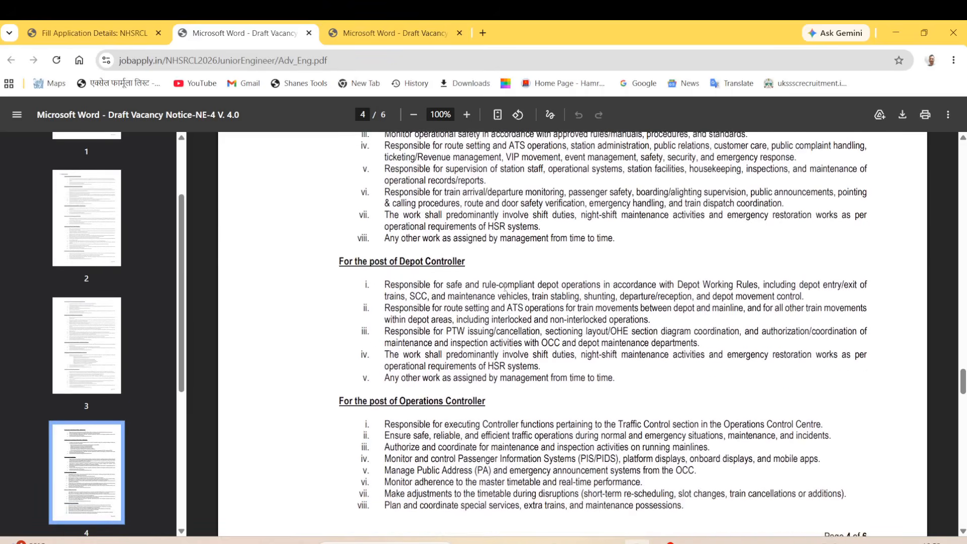
pyautogui.scroll(5, 505, 287)
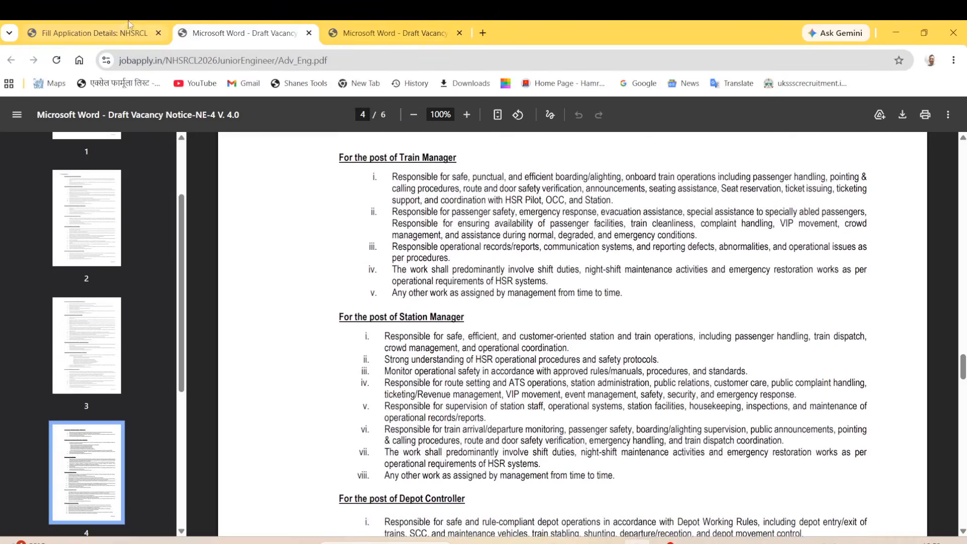
pyautogui.click(129, 25)
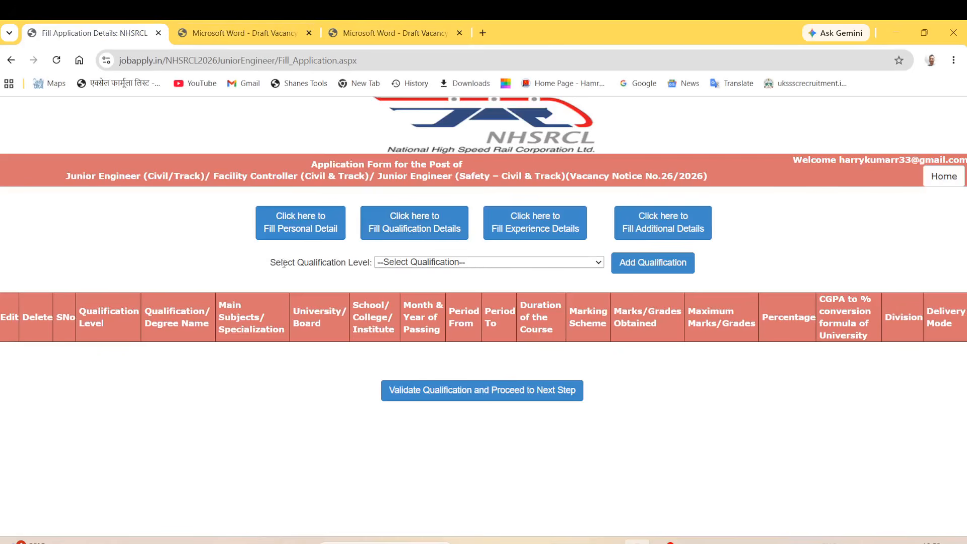
# Choose 10TH/MATRICULATION as the qualification level and open its Add Qualification form.
pyautogui.moveTo(271, 262); pyautogui.dragTo(336, 262)
pyautogui.click(410, 262)
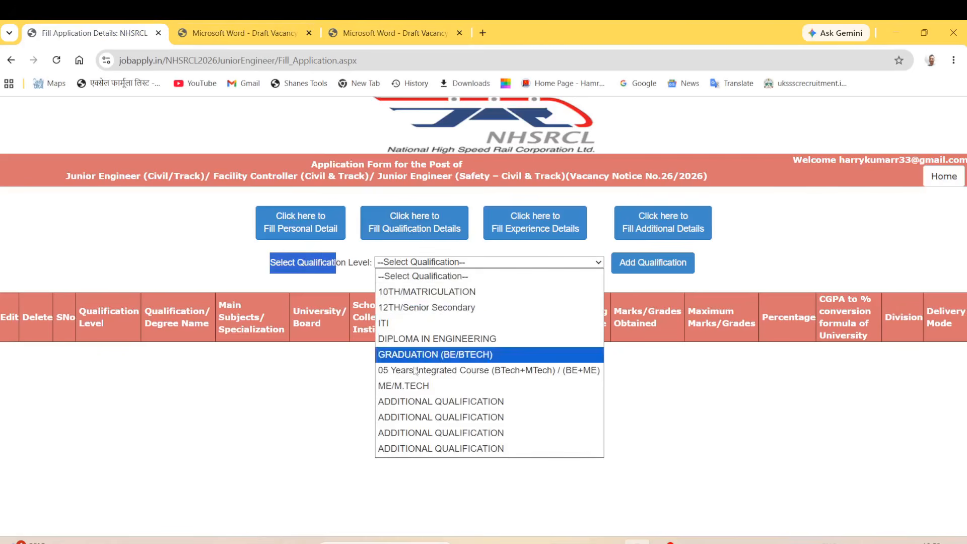
pyautogui.click(431, 292)
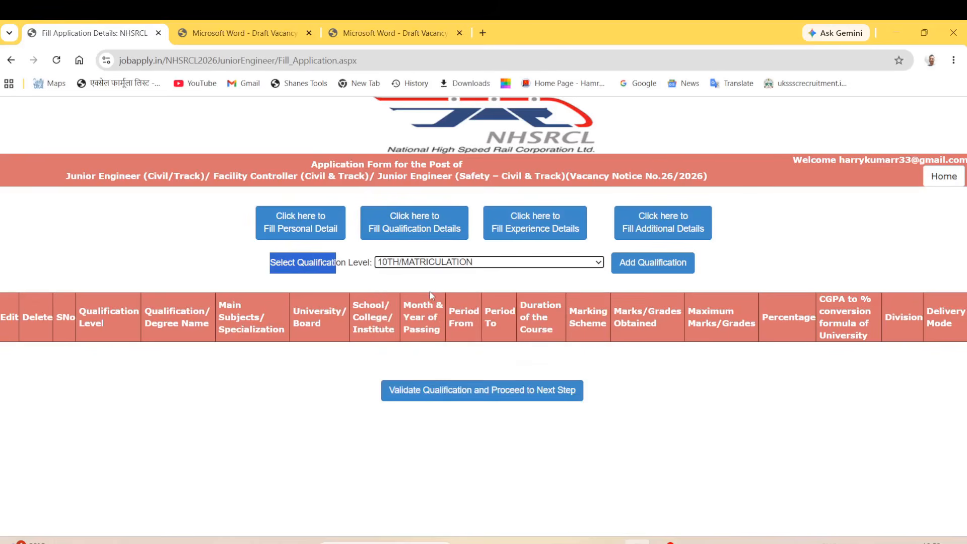
pyautogui.click(636, 272)
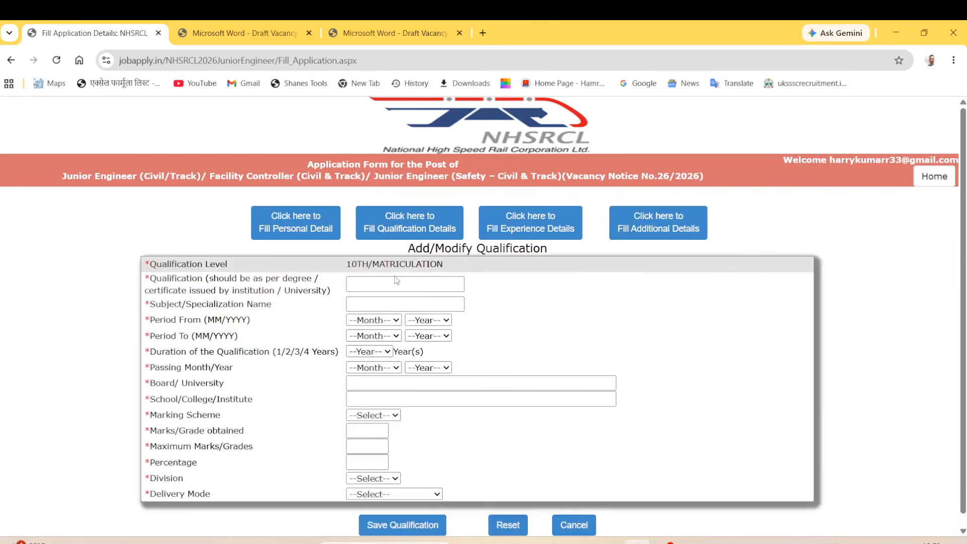
# Enter 'board' as Qualification and 'hindi english math' as Subject/Specialization Name.
pyautogui.moveTo(149, 280); pyautogui.dragTo(308, 283)
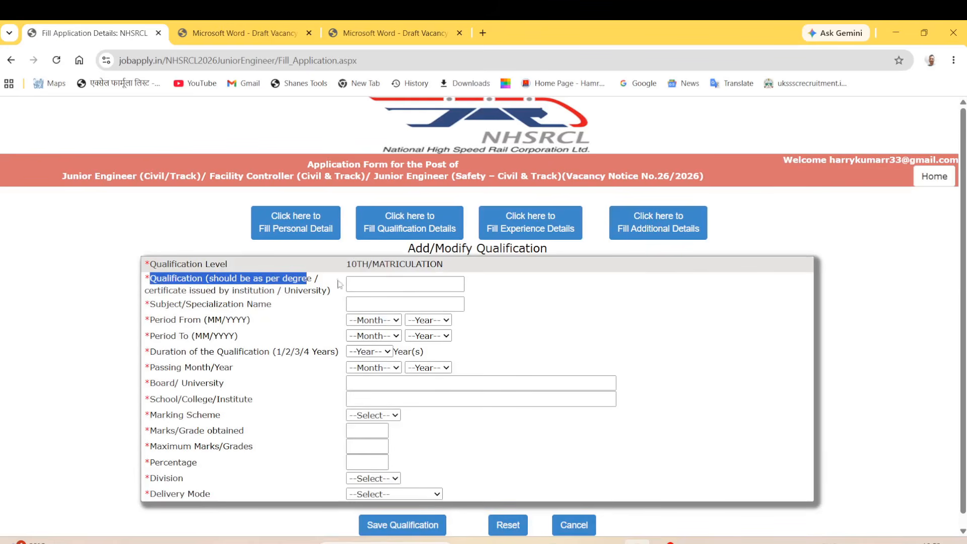
pyautogui.moveTo(149, 289); pyautogui.dragTo(327, 294)
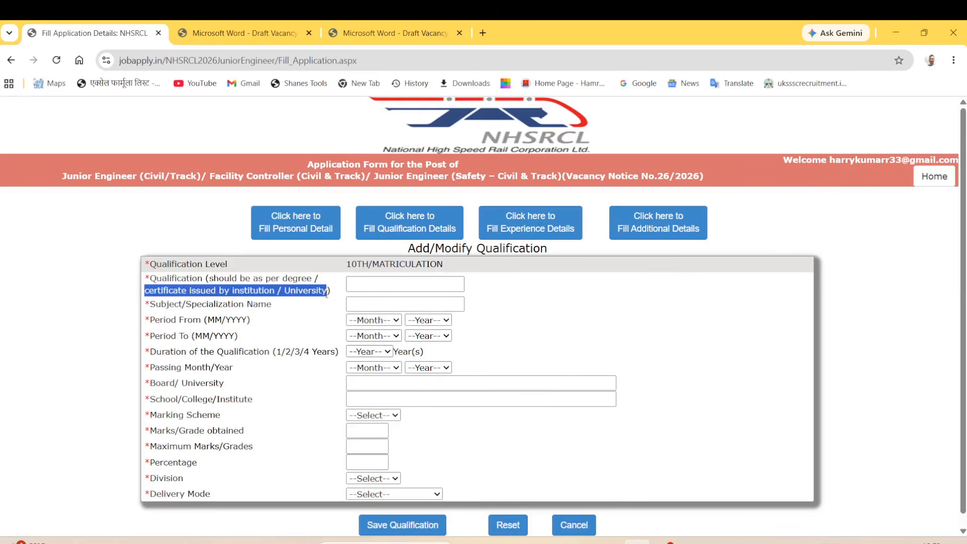
pyautogui.click(375, 286)
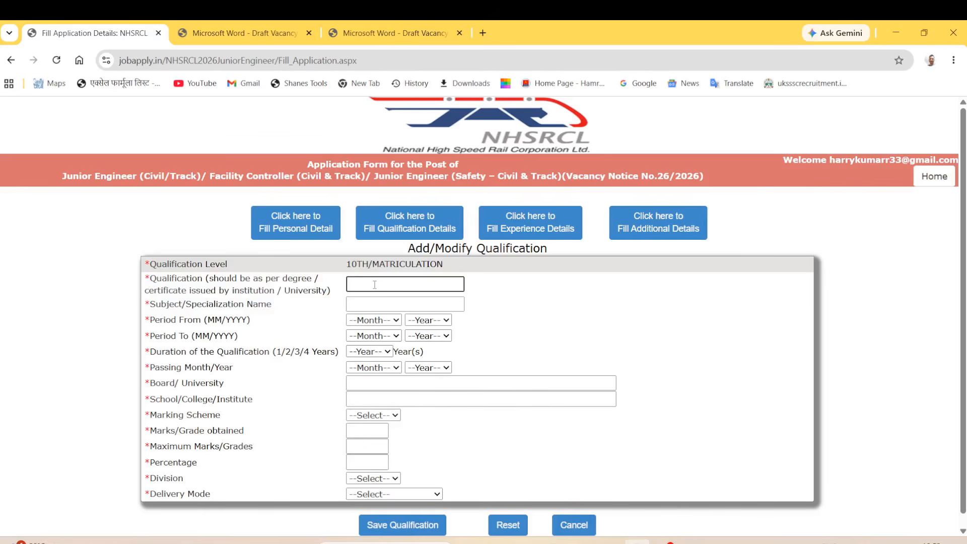
pyautogui.write('board')
pyautogui.click(375, 303)
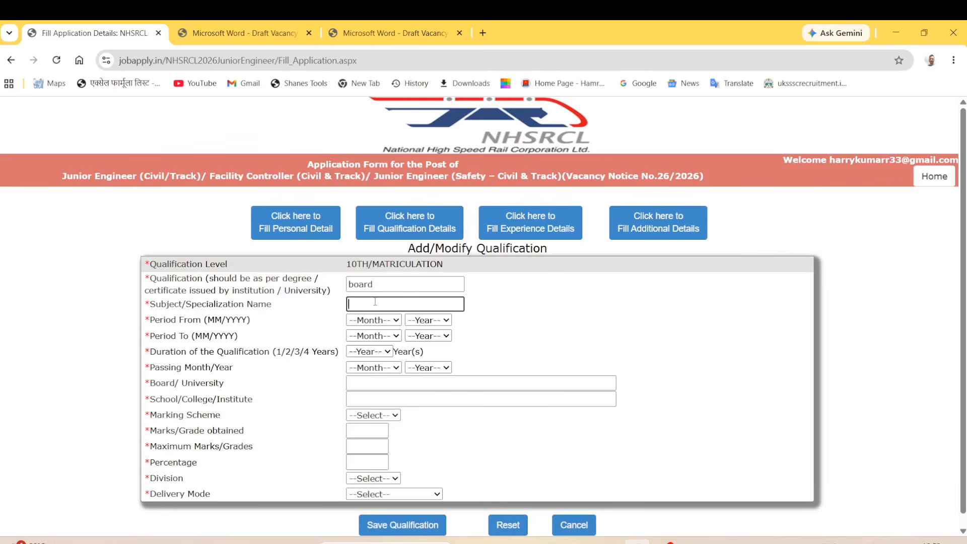
pyautogui.write('hindi english math')
pyautogui.moveTo(155, 320); pyautogui.dragTo(220, 326)
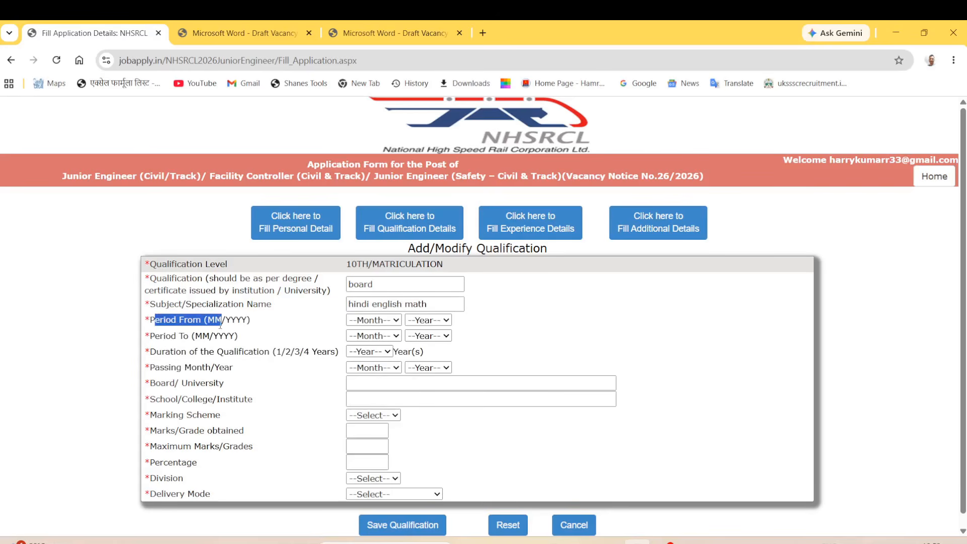
# Set the qualification period from May 2013 to May 2014.
pyautogui.click(384, 321)
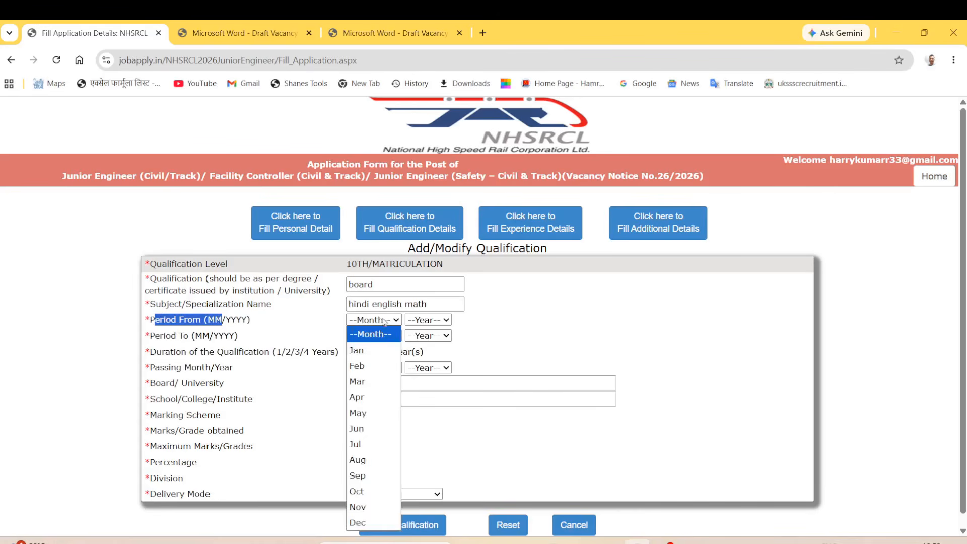
pyautogui.click(376, 413)
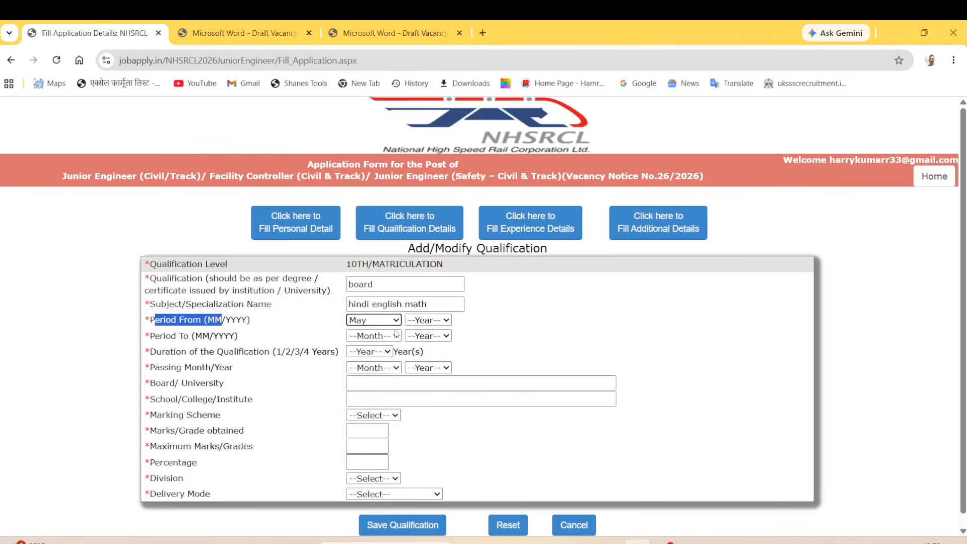
pyautogui.click(424, 321)
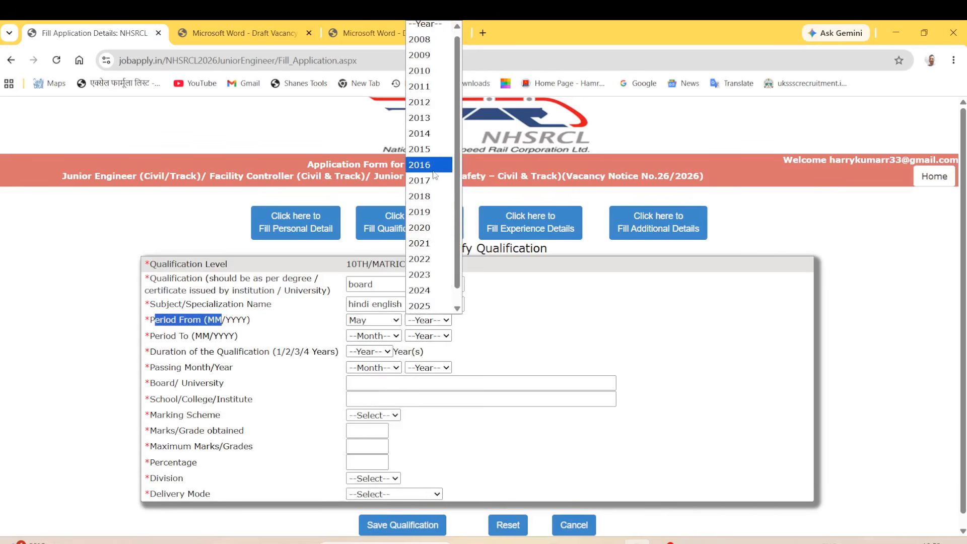
pyautogui.click(424, 117)
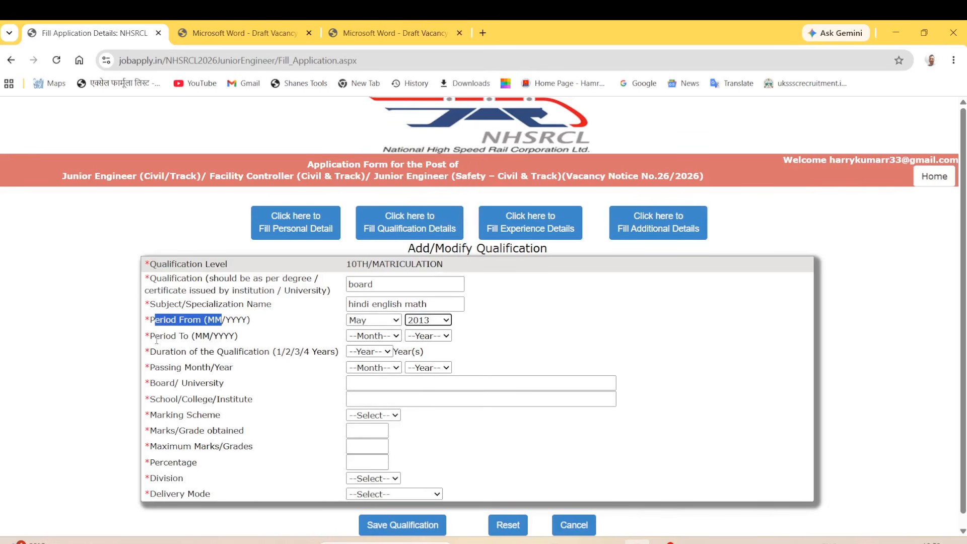
pyautogui.moveTo(156, 337); pyautogui.dragTo(212, 339)
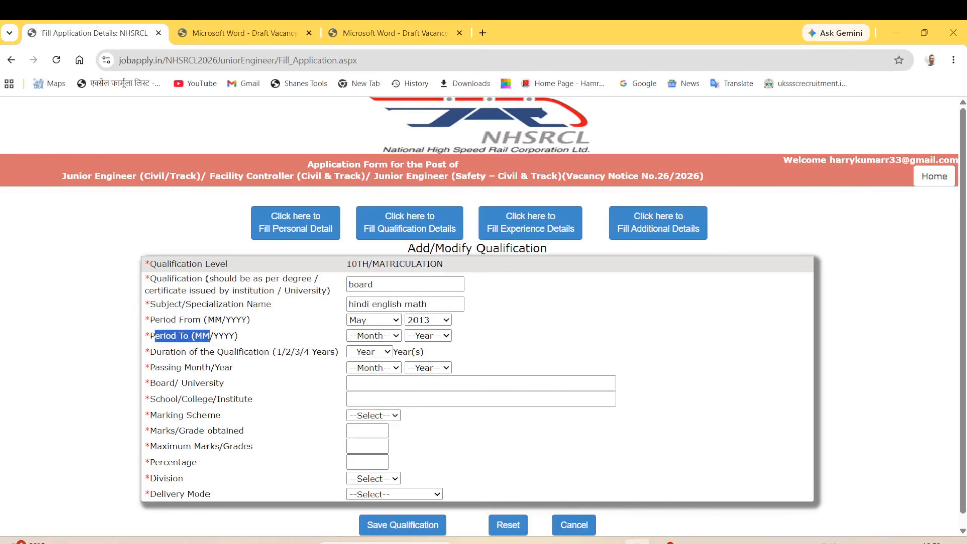
pyautogui.click(373, 337)
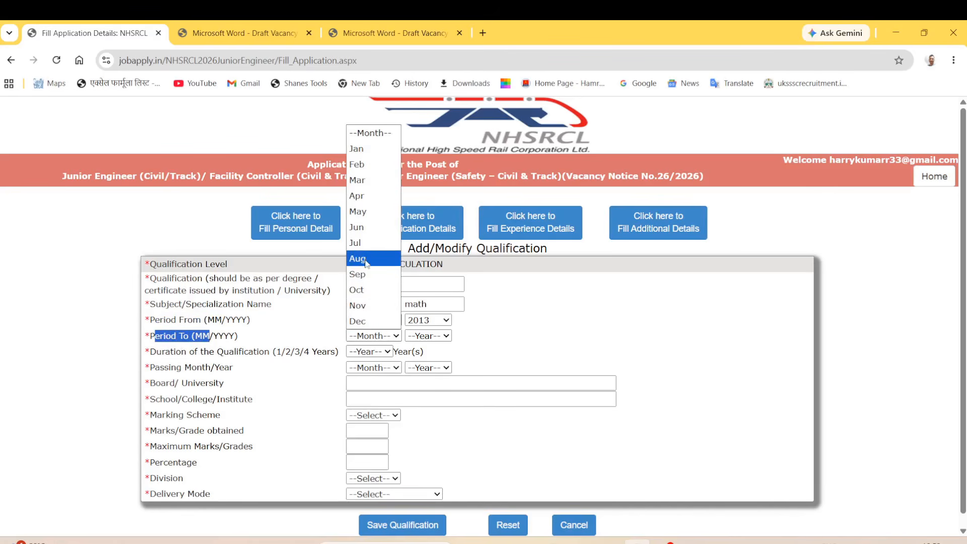
pyautogui.click(367, 213)
pyautogui.click(422, 336)
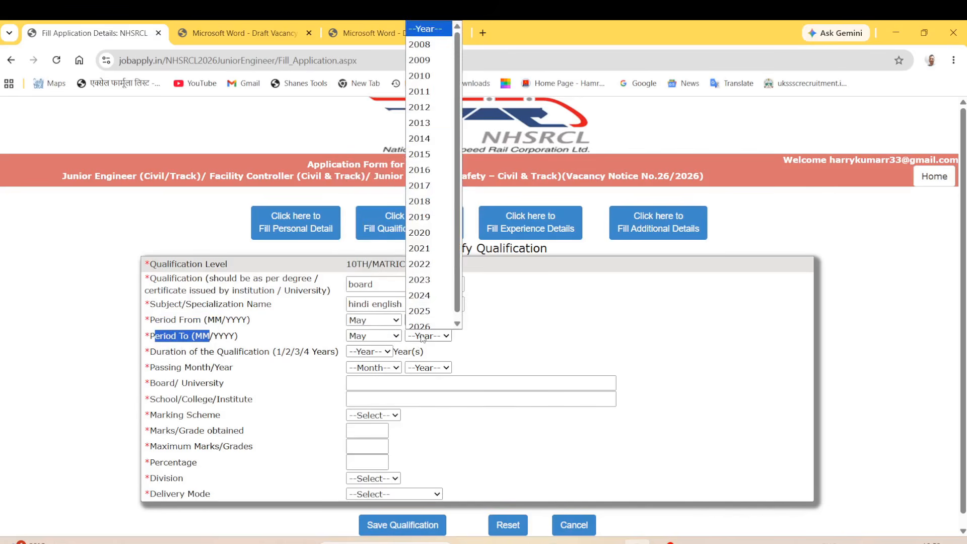
pyautogui.click(423, 138)
pyautogui.click(464, 357)
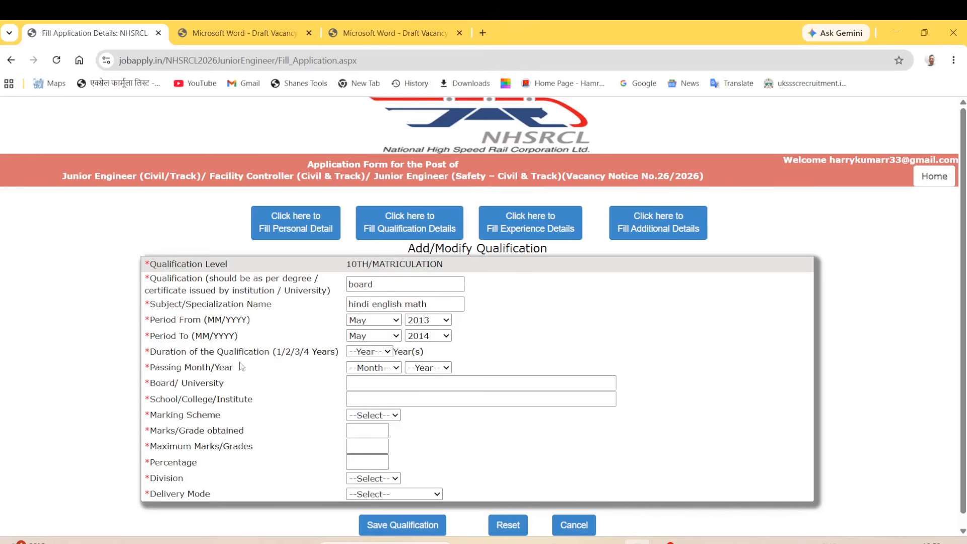
# Set the duration to 1 year and the passing month/year to May 2014.
pyautogui.moveTo(157, 352); pyautogui.dragTo(309, 352)
pyautogui.click(368, 353)
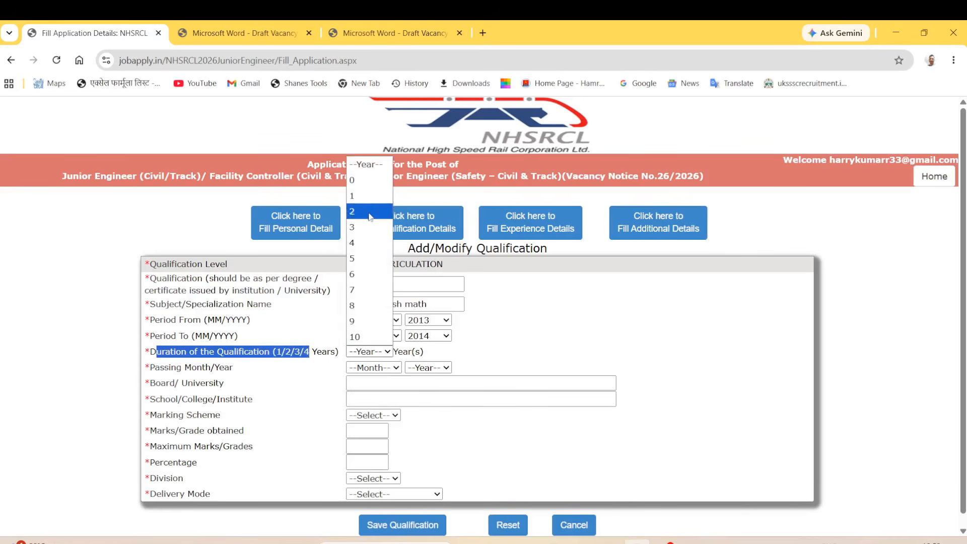
pyautogui.click(368, 196)
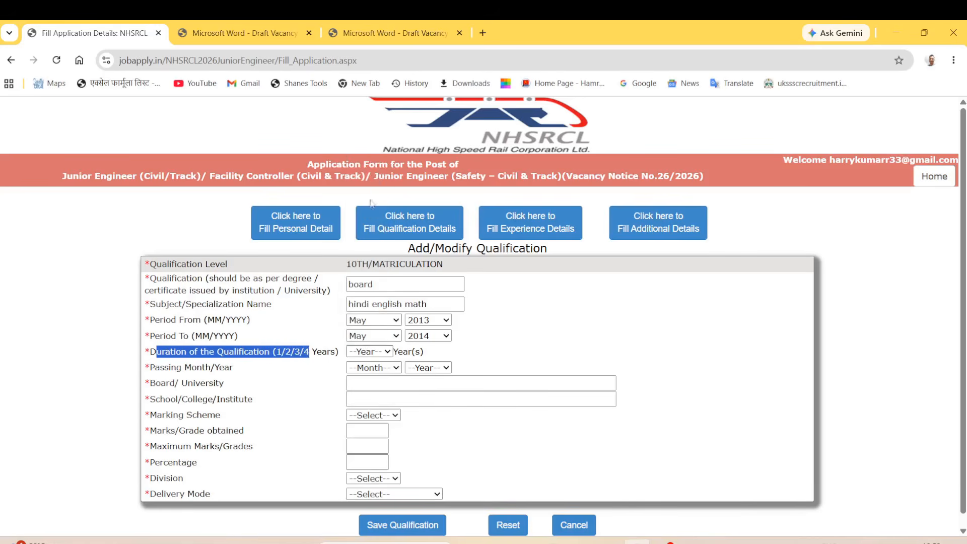
pyautogui.click(436, 356)
pyautogui.moveTo(152, 368); pyautogui.dragTo(183, 369)
pyautogui.click(368, 371)
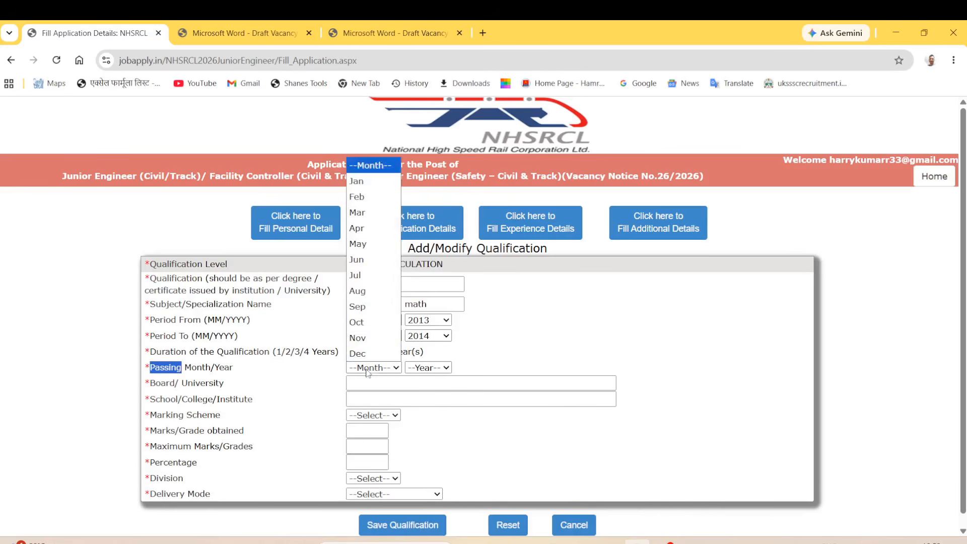
pyautogui.click(373, 243)
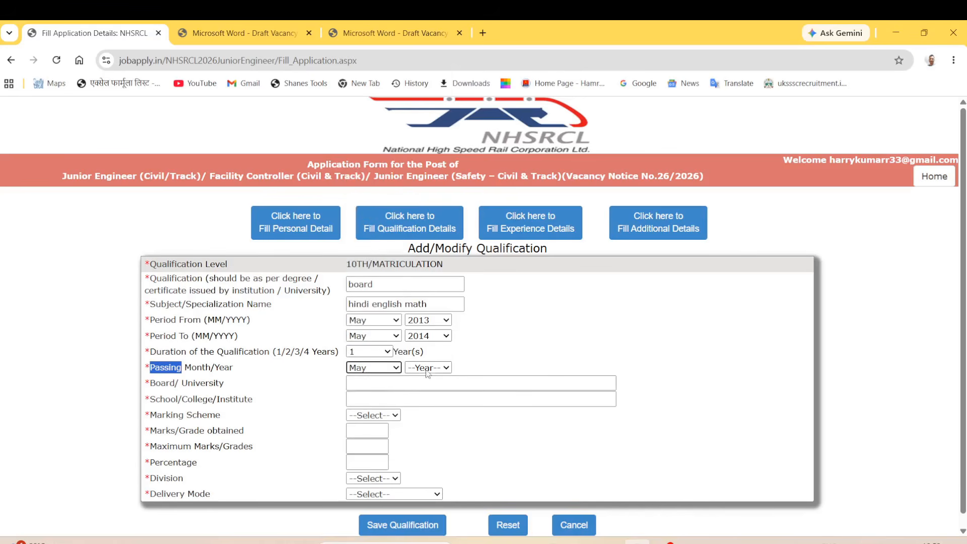
pyautogui.click(426, 369)
pyautogui.click(429, 187)
pyautogui.click(496, 370)
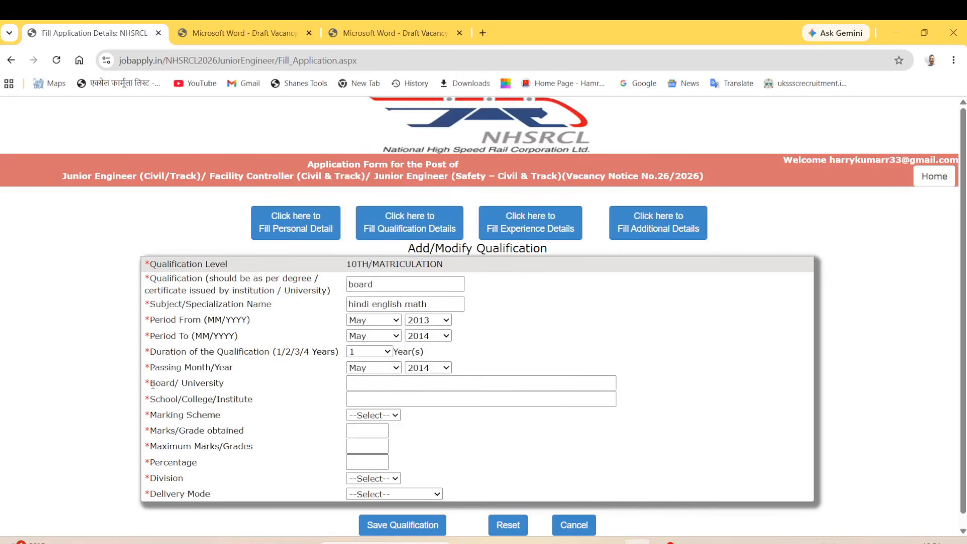
pyautogui.moveTo(153, 385); pyautogui.dragTo(198, 386)
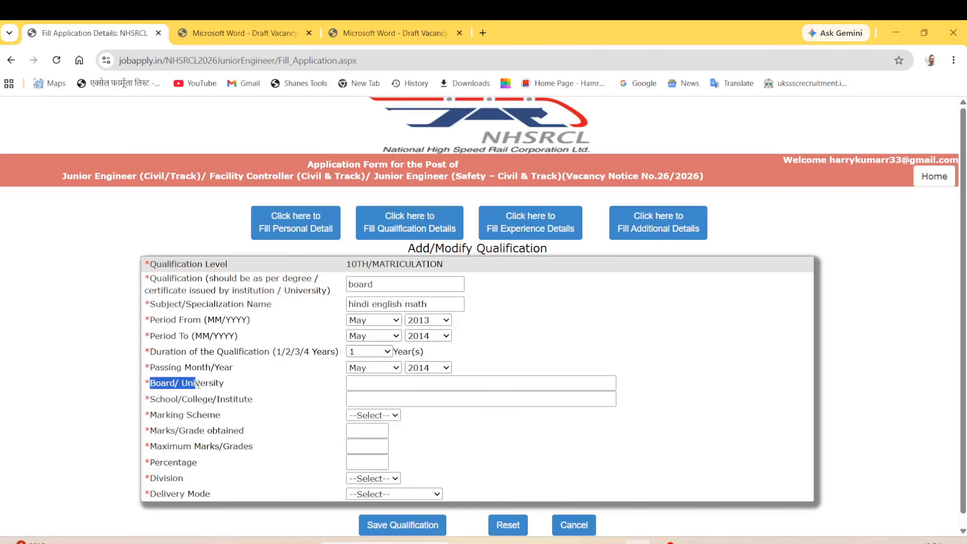
# Change the Qualification entry to 'high school'.
pyautogui.click(386, 386)
pyautogui.write('S')
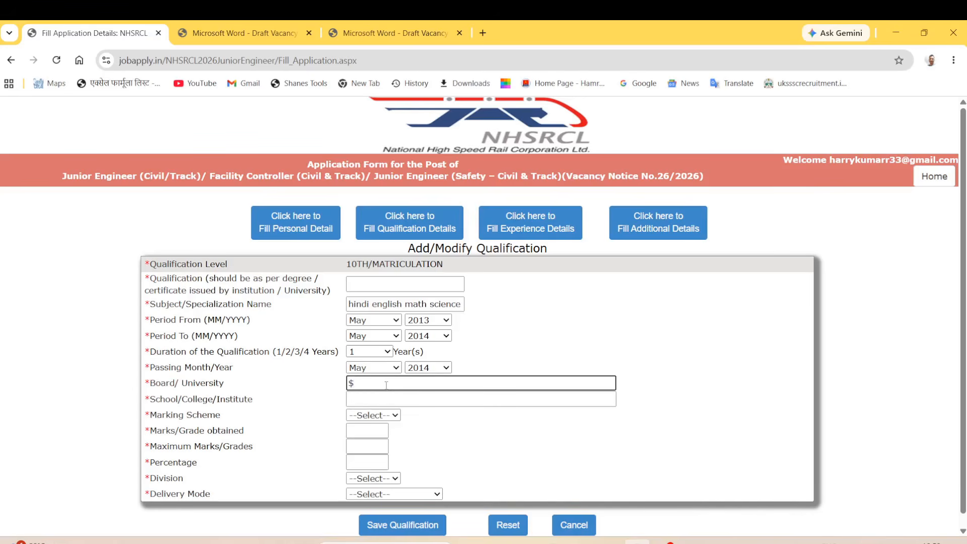
pyautogui.press('BackSpace')
pyautogui.click(373, 285)
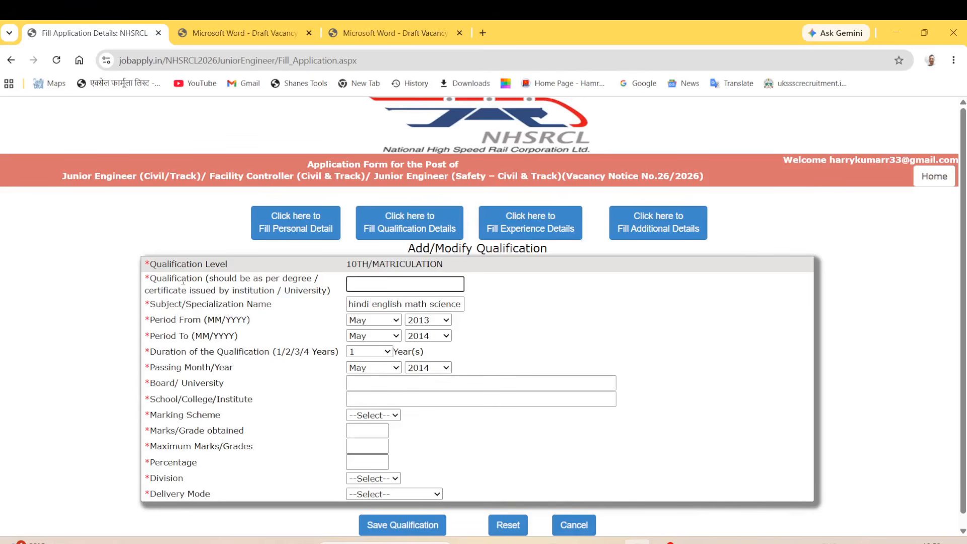
pyautogui.click(158, 283)
pyautogui.moveTo(158, 284); pyautogui.dragTo(230, 281)
pyautogui.click(382, 284)
pyautogui.write('hih')
pyautogui.press('BackSpace')
pyautogui.press('BackSpace')
pyautogui.write('high school')
# Fill Board/University with 'board name' and School/College/Institute with 'school'.
pyautogui.moveTo(155, 383); pyautogui.dragTo(179, 383)
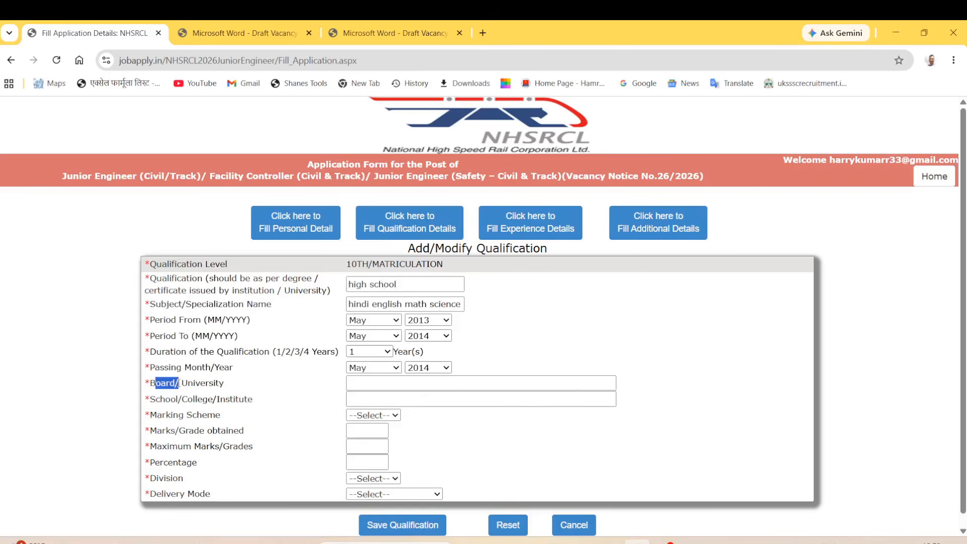
pyautogui.click(370, 383)
pyautogui.write('board name')
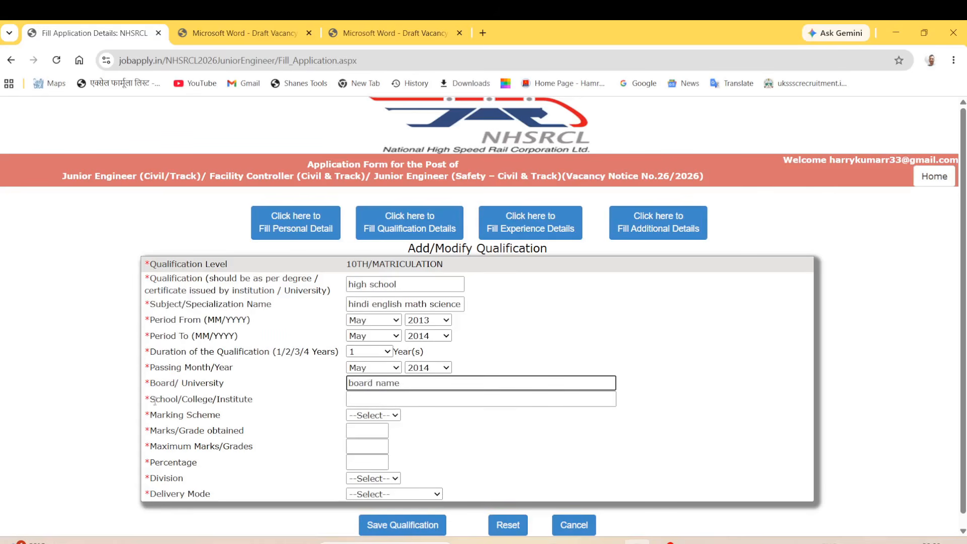
pyautogui.moveTo(155, 399); pyautogui.dragTo(193, 415)
pyautogui.click(387, 401)
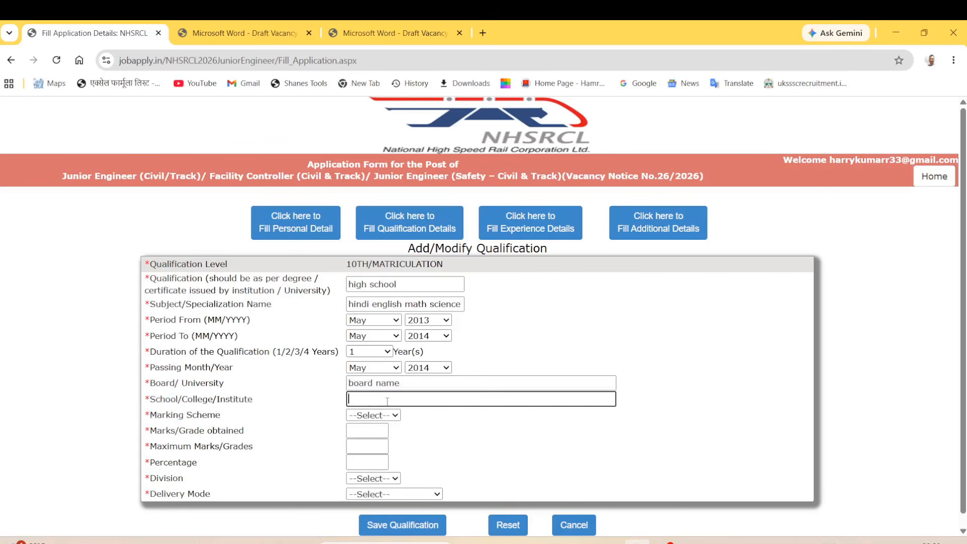
pyautogui.write('school')
pyautogui.doubleClick(161, 415)
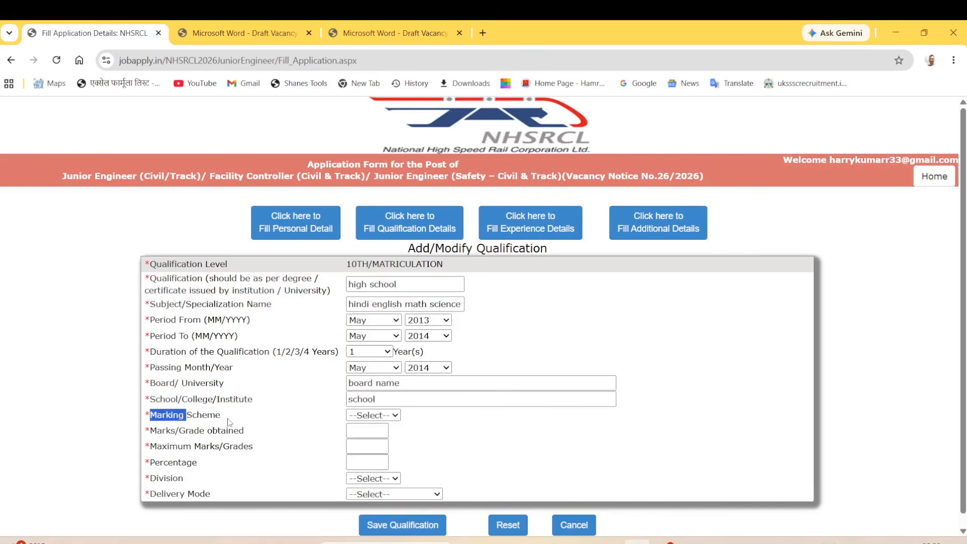
# Choose the Marks scheme and enter 350 out of 500, giving 70.00 percent.
pyautogui.click(379, 416)
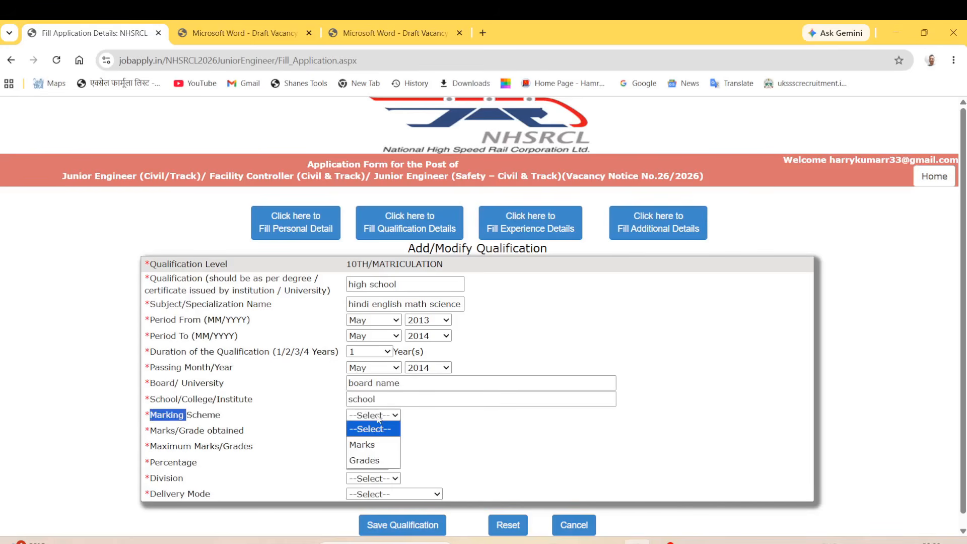
pyautogui.click(378, 444)
pyautogui.click(437, 434)
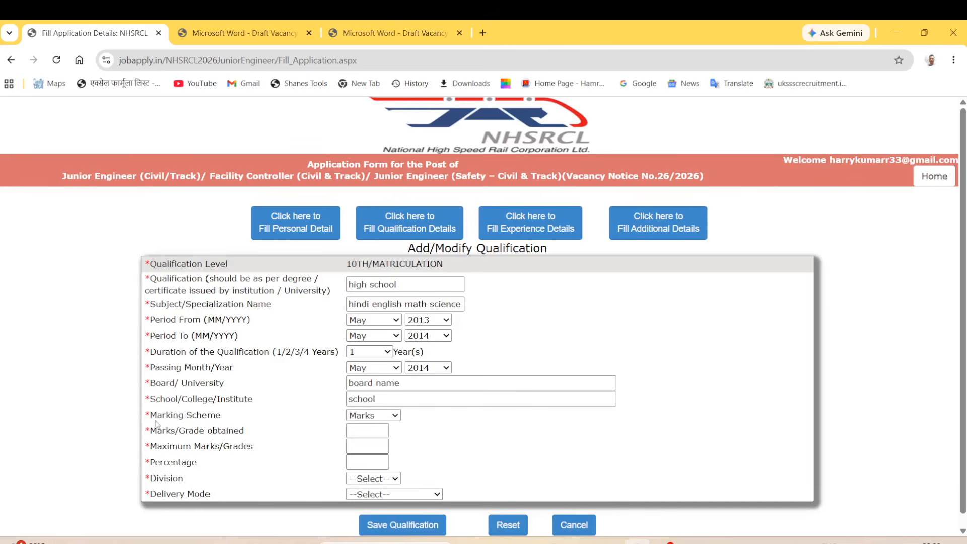
pyautogui.moveTo(151, 430); pyautogui.dragTo(229, 431)
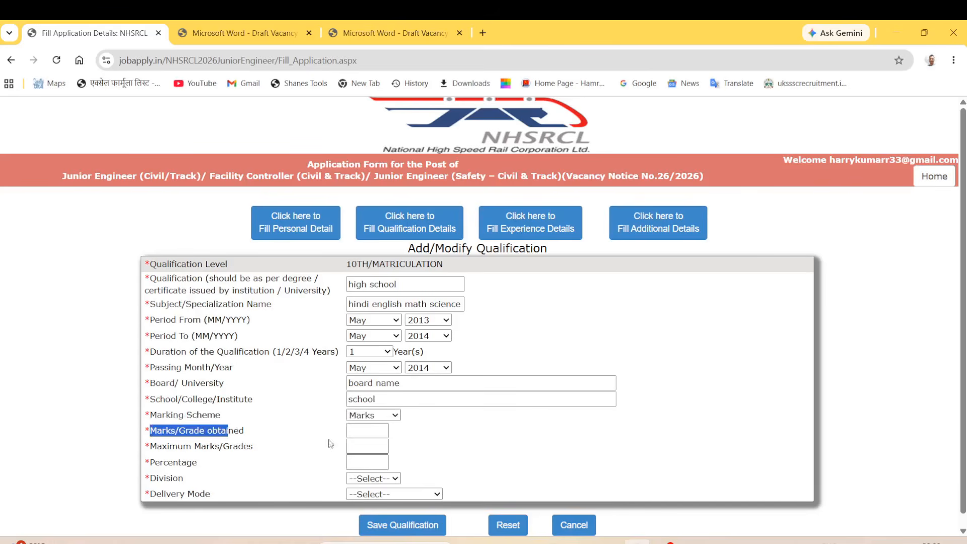
pyautogui.click(371, 433)
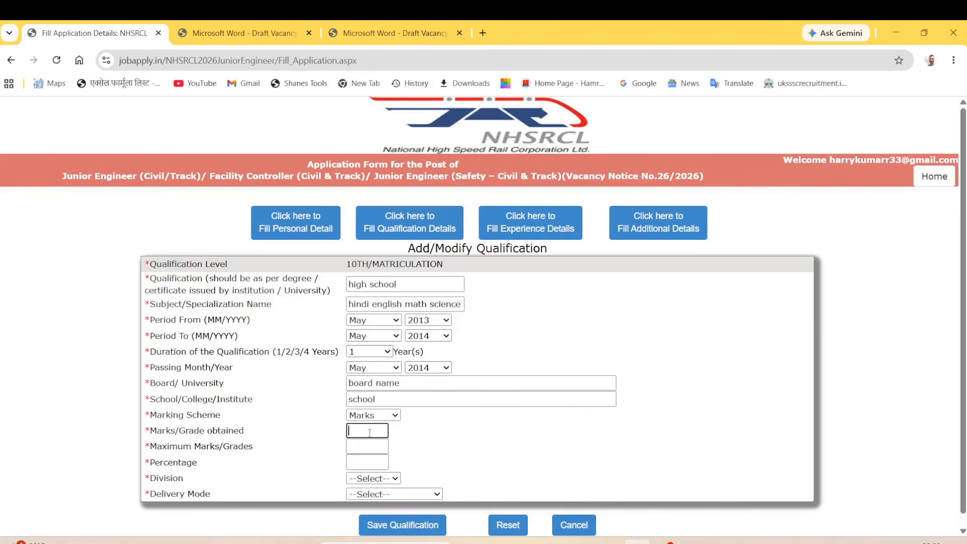
pyautogui.write('350')
pyautogui.moveTo(155, 450); pyautogui.dragTo(213, 450)
pyautogui.click(360, 444)
pyautogui.write('500')
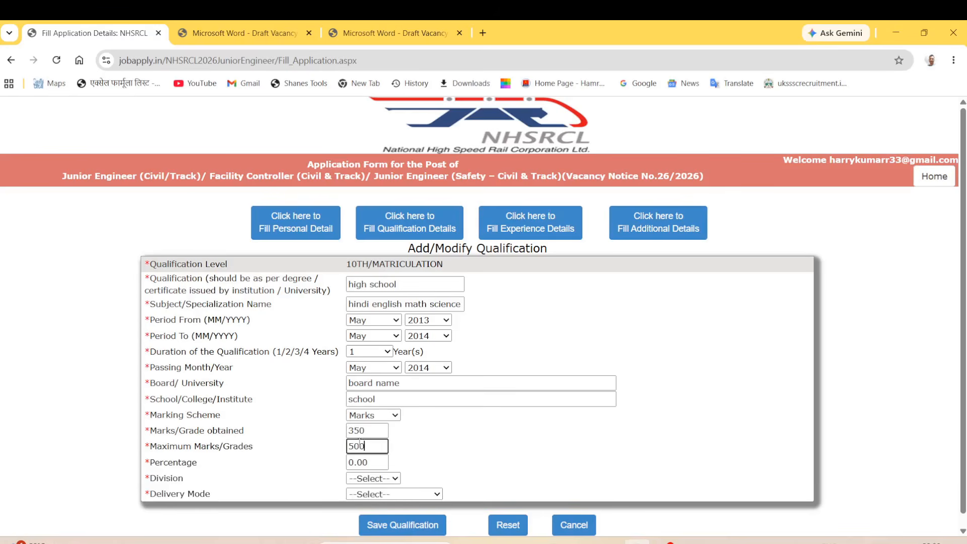
pyautogui.click(316, 450)
pyautogui.moveTo(149, 459); pyautogui.dragTo(213, 468)
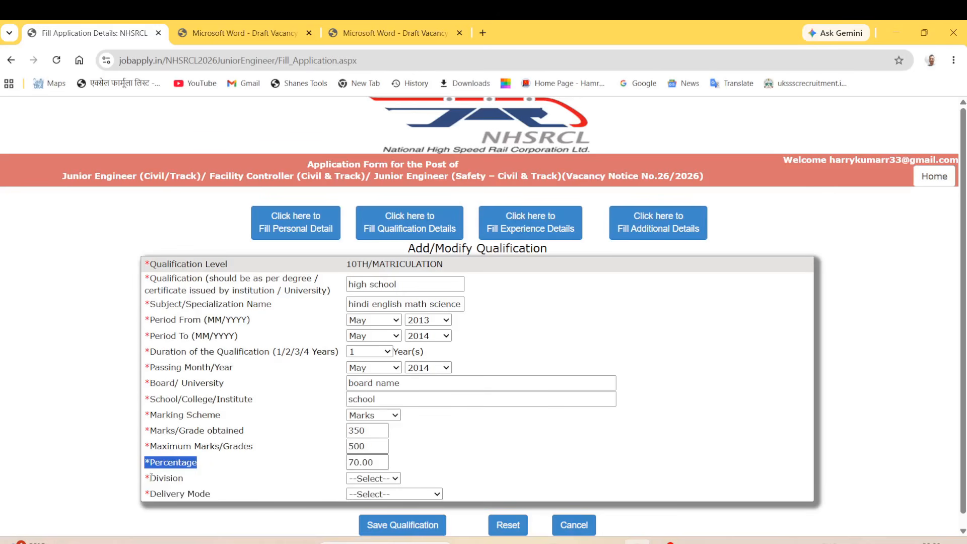
# Set Division to FIRST and Delivery Mode to FULL TIME.
pyautogui.moveTo(150, 477); pyautogui.dragTo(179, 479)
pyautogui.click(403, 480)
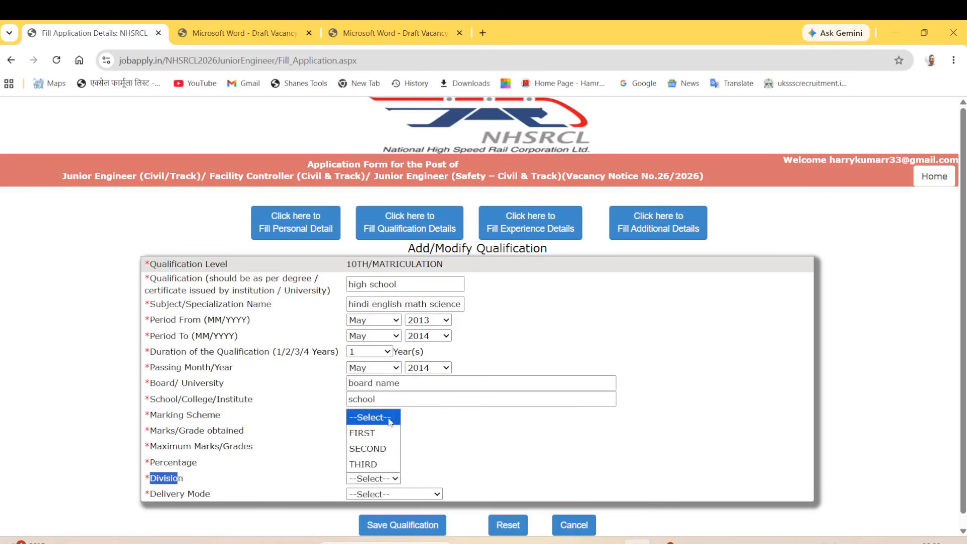
pyautogui.click(378, 433)
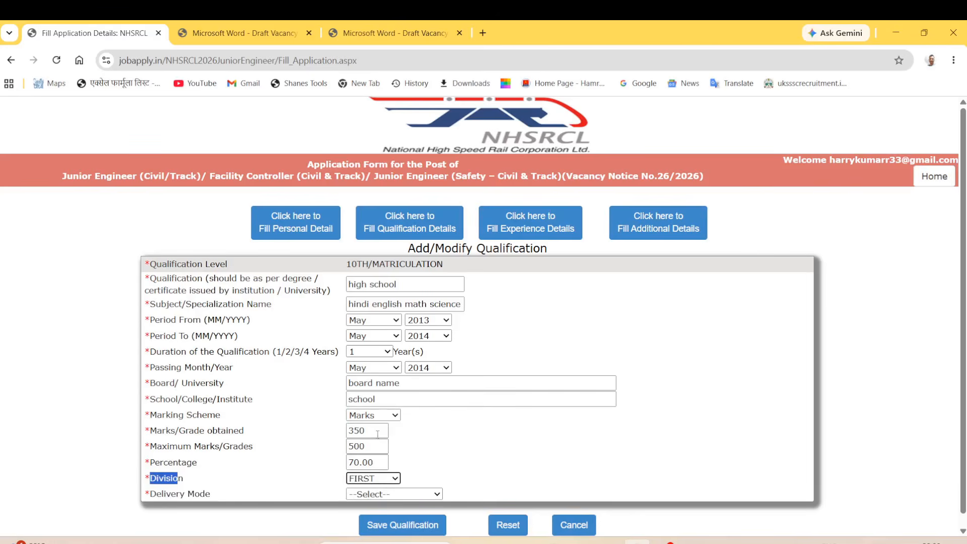
pyautogui.moveTo(151, 494); pyautogui.dragTo(180, 494)
pyautogui.click(370, 495)
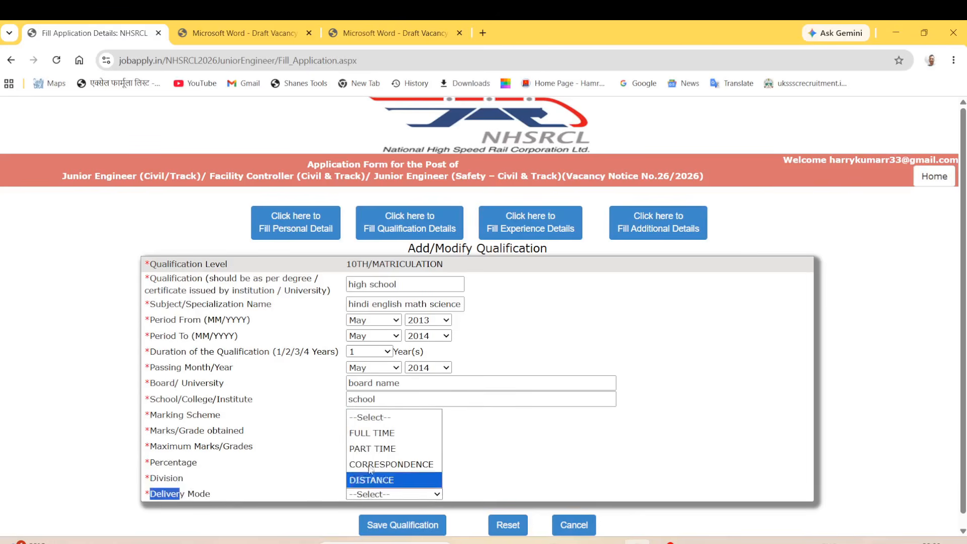
pyautogui.click(383, 434)
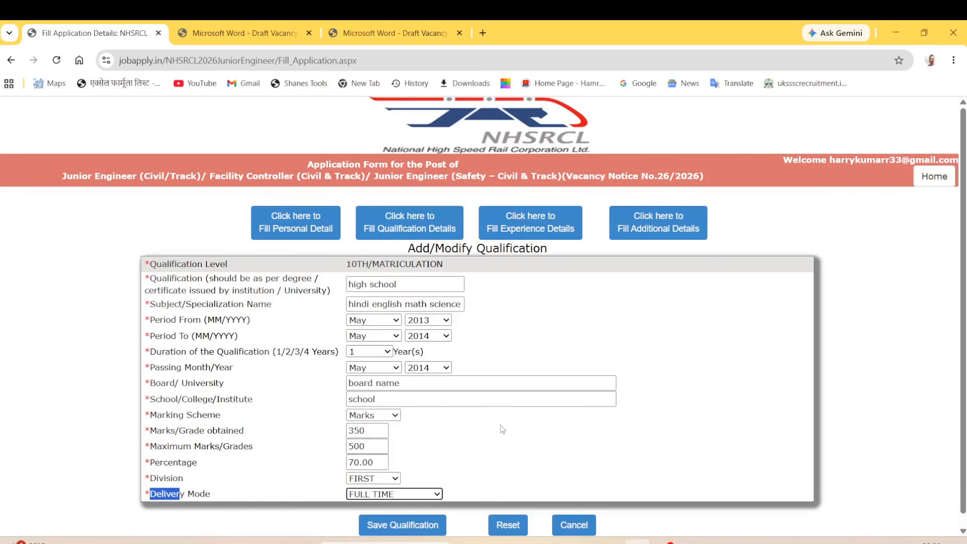
pyautogui.scroll(-1, 499, 437)
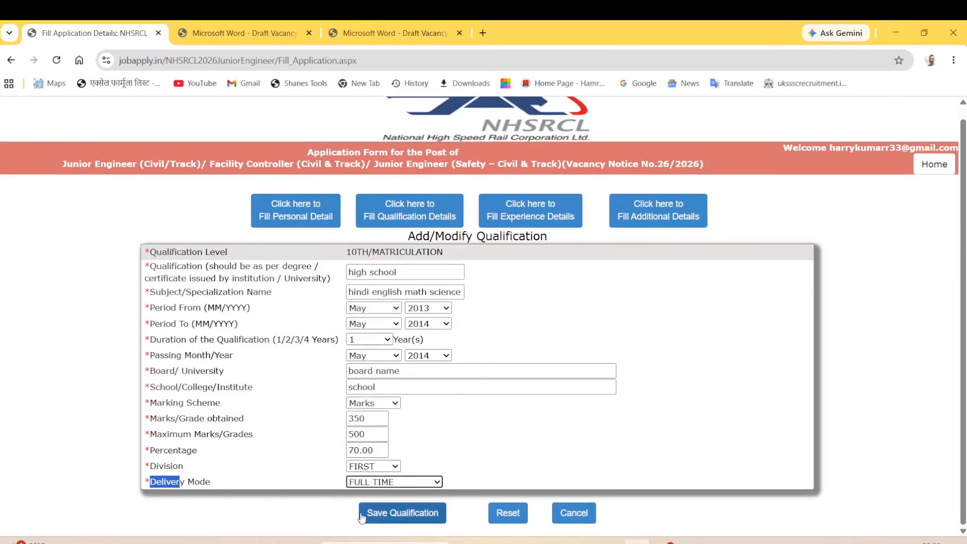
# Save the 10TH/MATRICULATION entry and return to the table showing its 70.00% row.
pyautogui.click(406, 515)
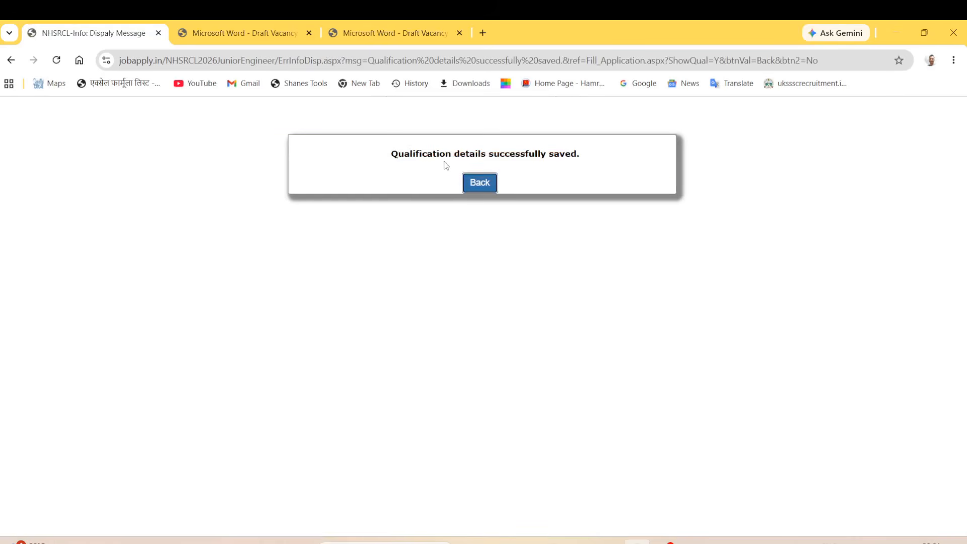
pyautogui.click(480, 182)
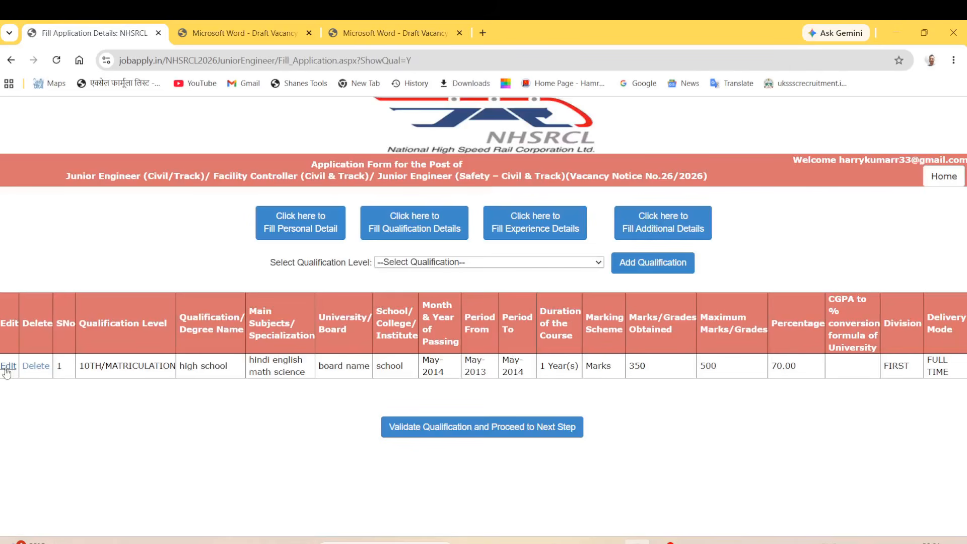
pyautogui.moveTo(90, 367); pyautogui.dragTo(856, 378)
pyautogui.click(845, 420)
pyautogui.moveTo(269, 267); pyautogui.dragTo(348, 263)
# Select 12TH/Senior Secondary as the level and open its blank Add Qualification form.
pyautogui.click(445, 263)
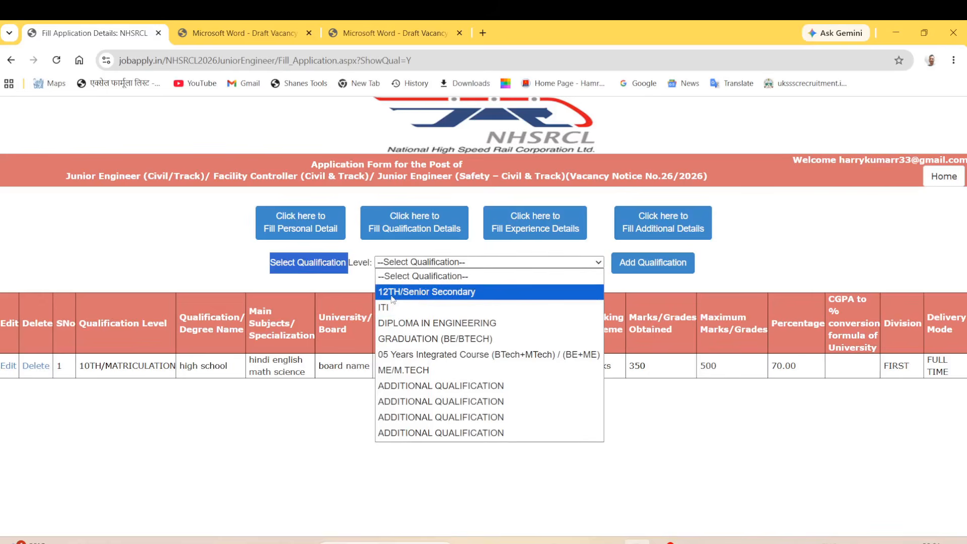
pyautogui.click(402, 293)
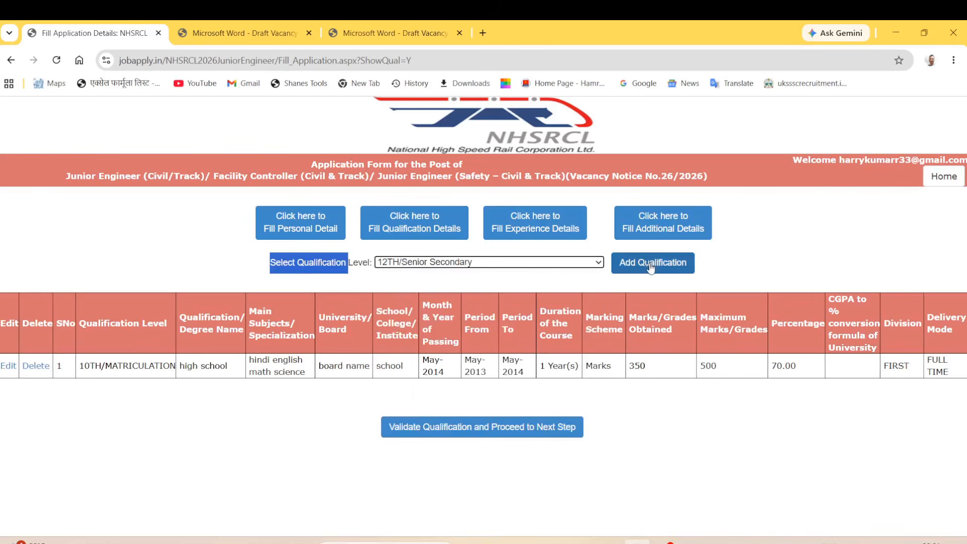
pyautogui.click(534, 263)
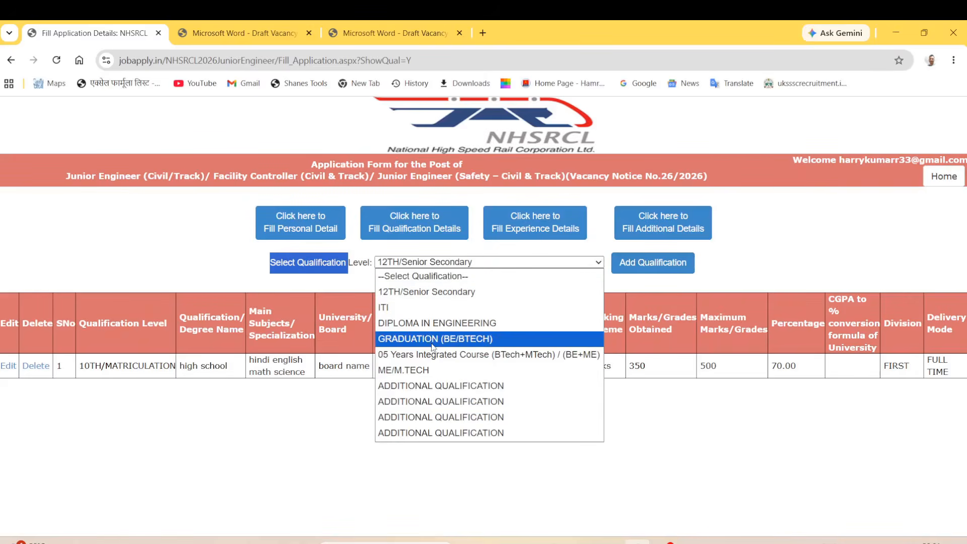
pyautogui.click(438, 294)
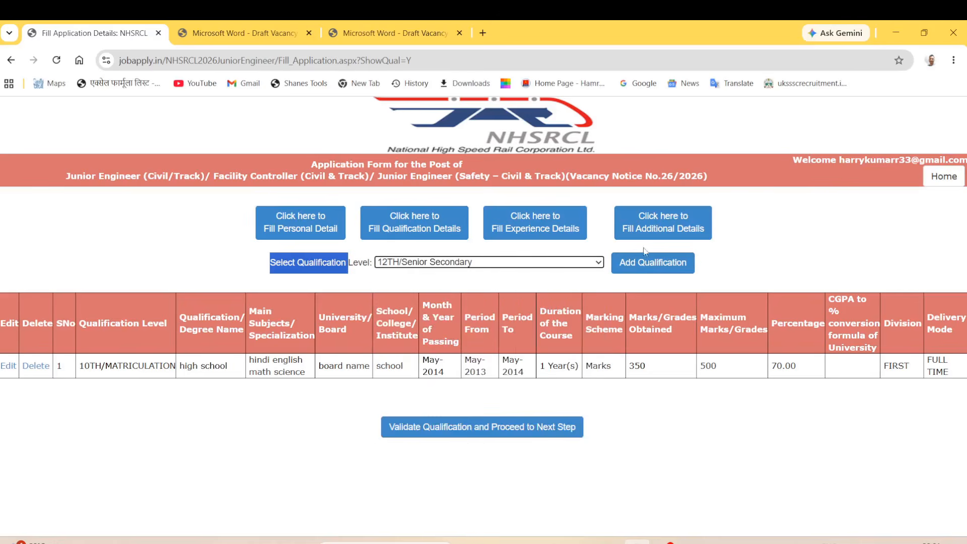
pyautogui.click(646, 263)
pyautogui.click(359, 285)
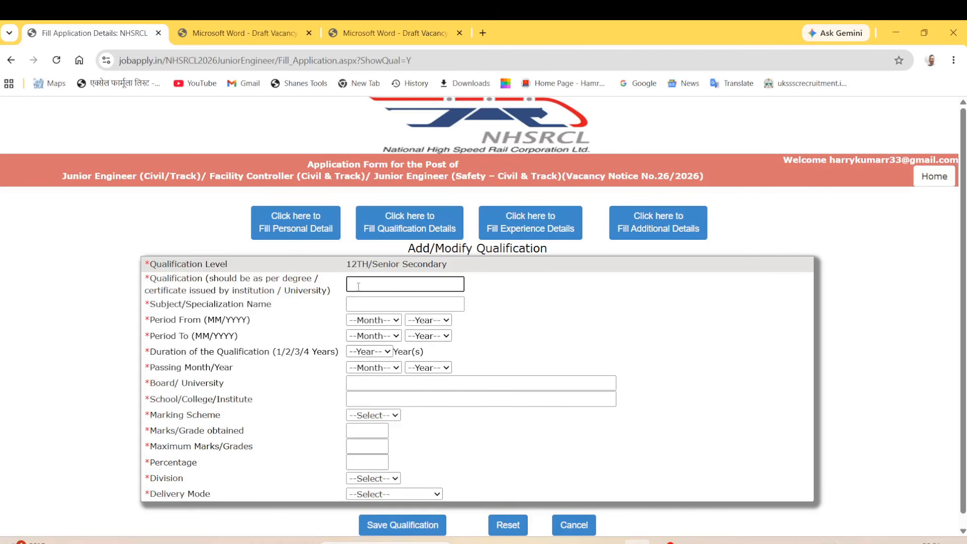
# Enter '12th senior secondary' as the qualification name.
pyautogui.write('sen')
pyautogui.write('ior secondary')
pyautogui.click(420, 303)
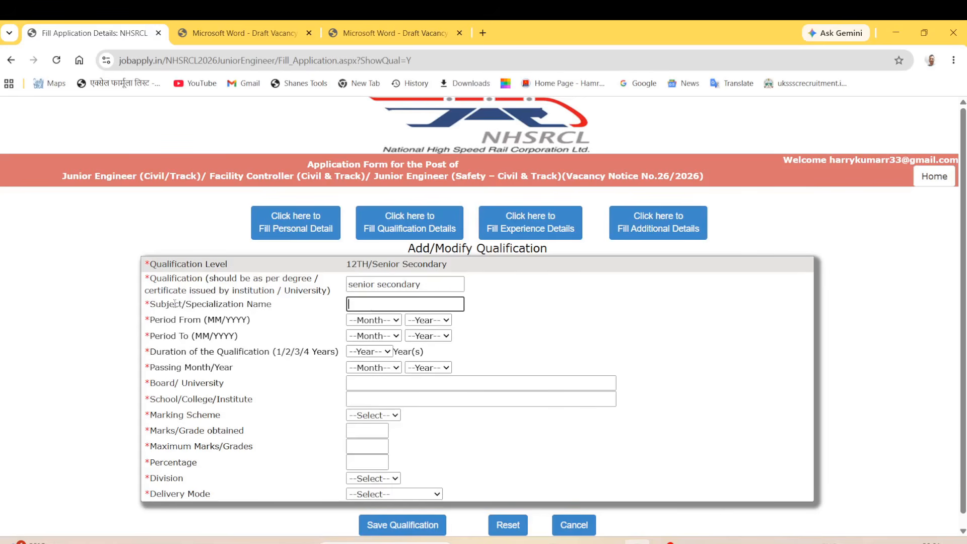
pyautogui.click(349, 286)
pyautogui.write('12th')
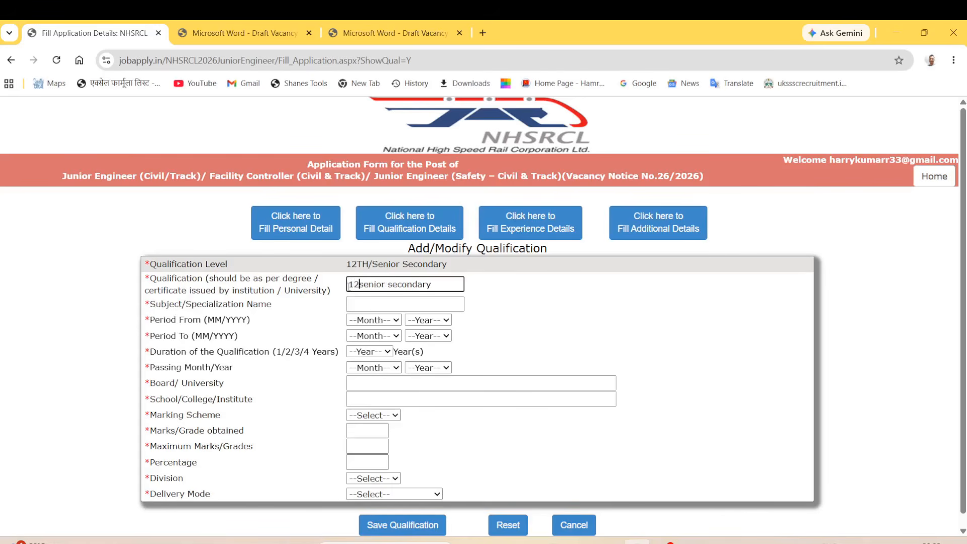
# Enter 'science' as the subject/specialization, correcting the misspelling.
pyautogui.click(408, 303)
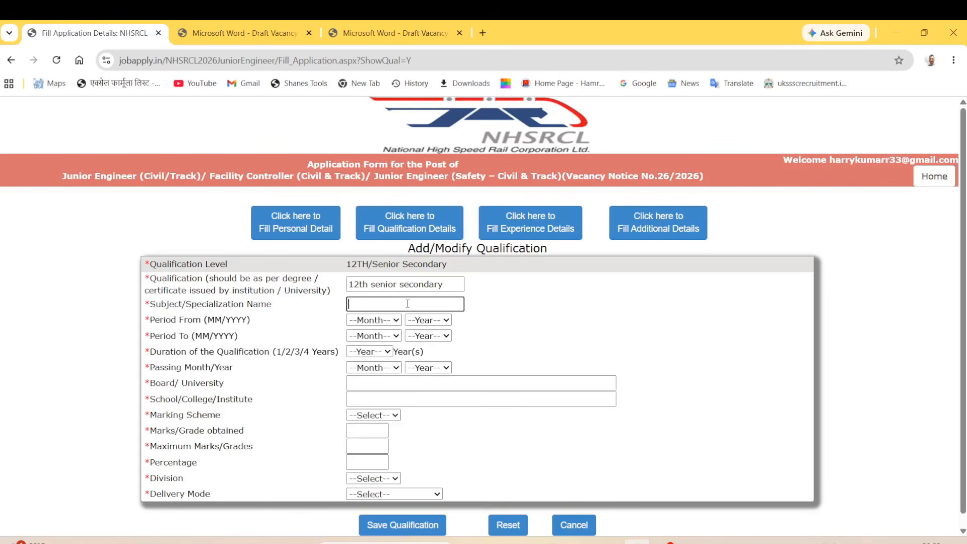
pyautogui.write('science')
pyautogui.moveTo(155, 320); pyautogui.dragTo(193, 323)
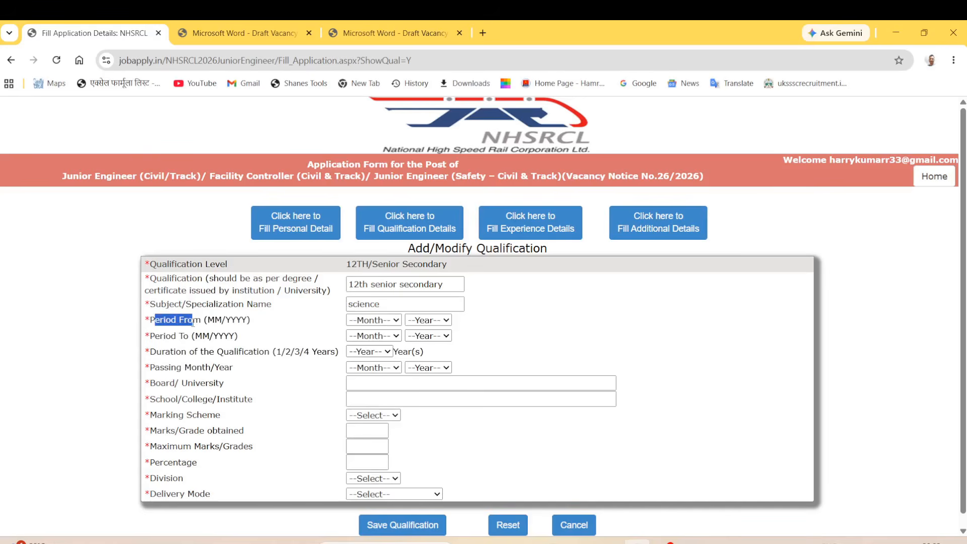
# Set the 12th course period from May 2014 to May 2016.
pyautogui.click(371, 321)
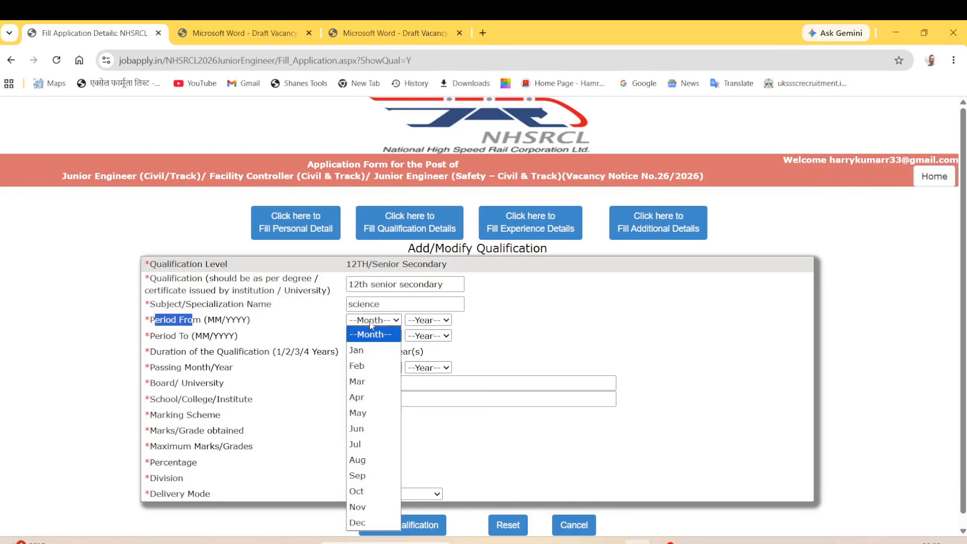
pyautogui.click(373, 418)
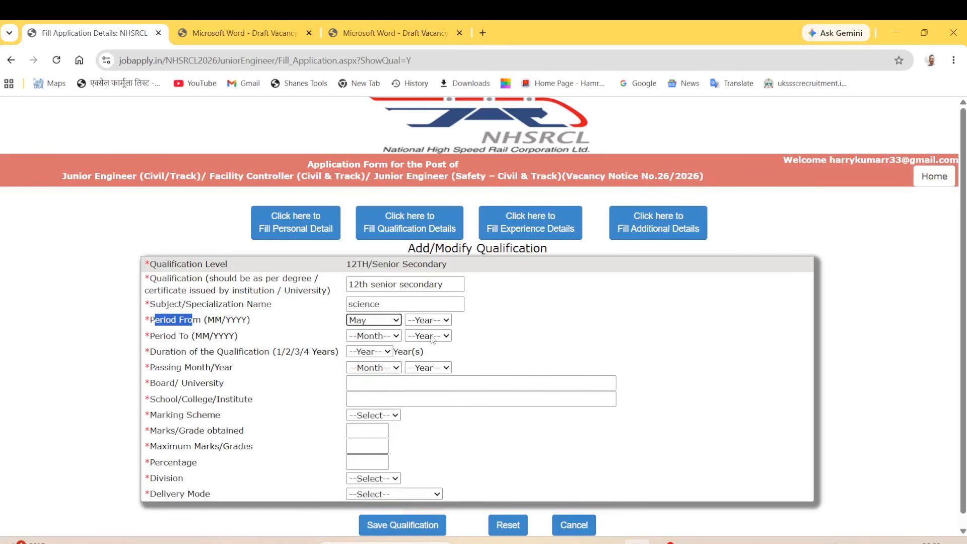
pyautogui.click(429, 320)
pyautogui.click(423, 134)
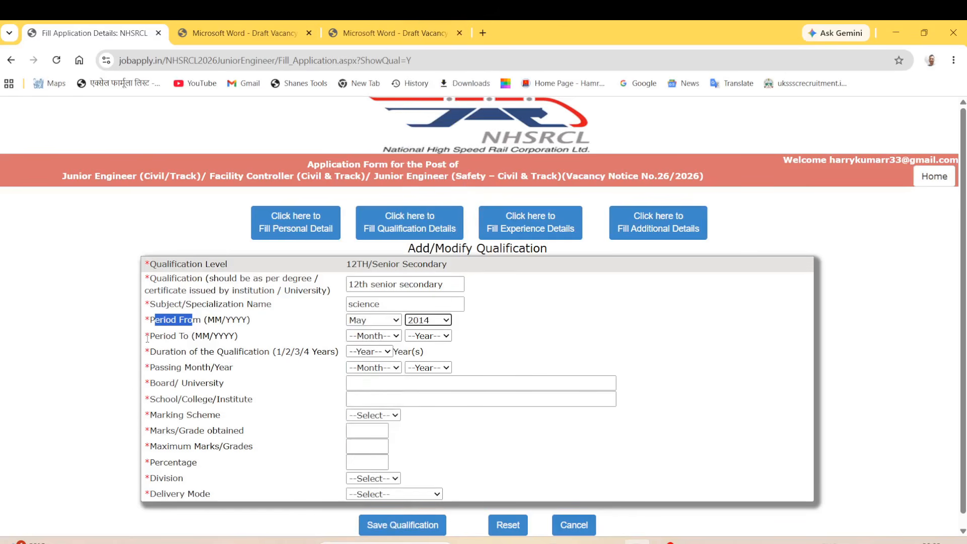
pyautogui.moveTo(148, 338); pyautogui.dragTo(203, 337)
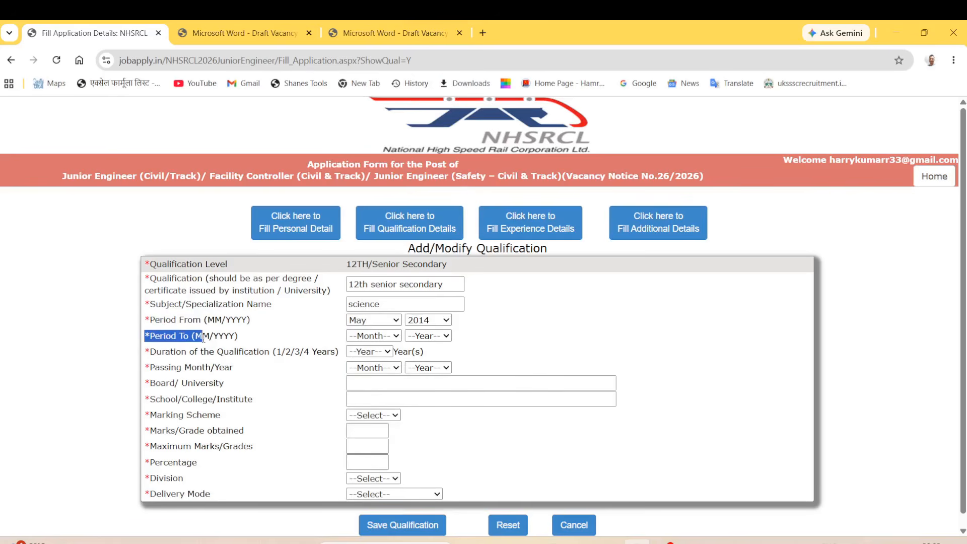
pyautogui.click(388, 337)
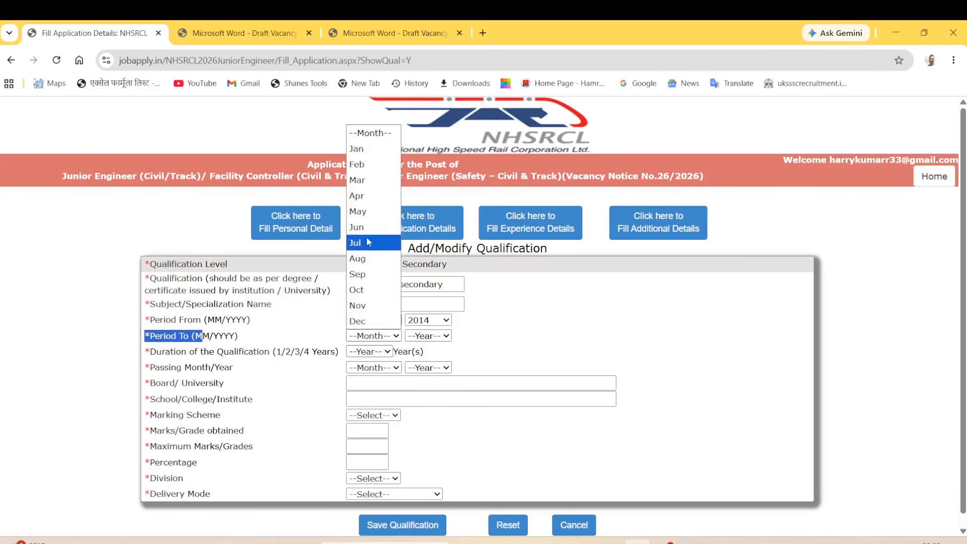
pyautogui.click(358, 212)
pyautogui.click(428, 336)
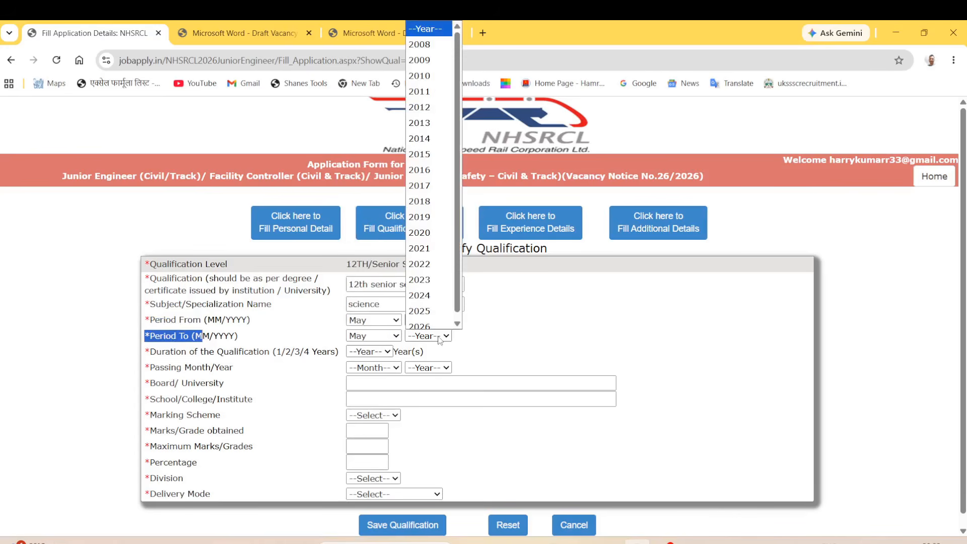
pyautogui.click(433, 168)
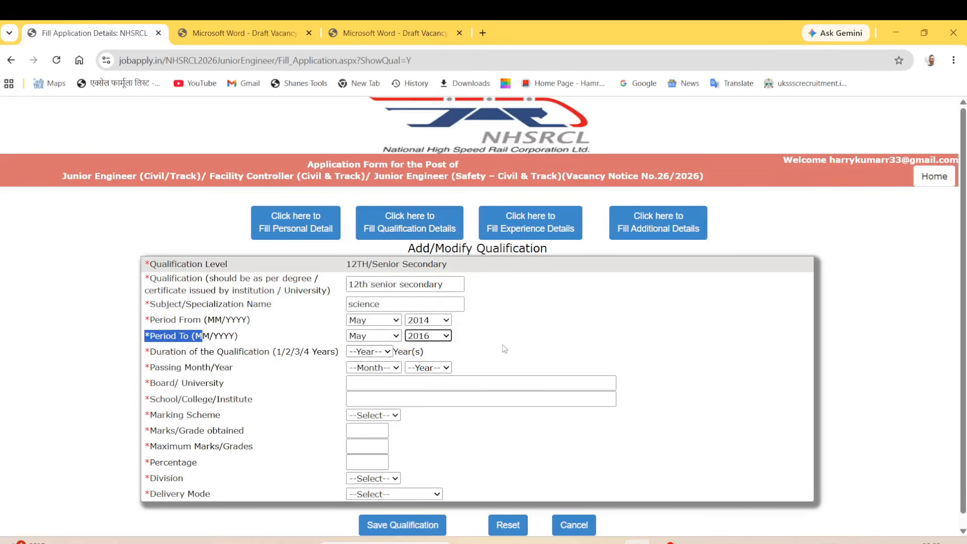
# Set the course duration to 1 year and the passing month/year to May 2016.
pyautogui.moveTo(156, 352); pyautogui.dragTo(217, 352)
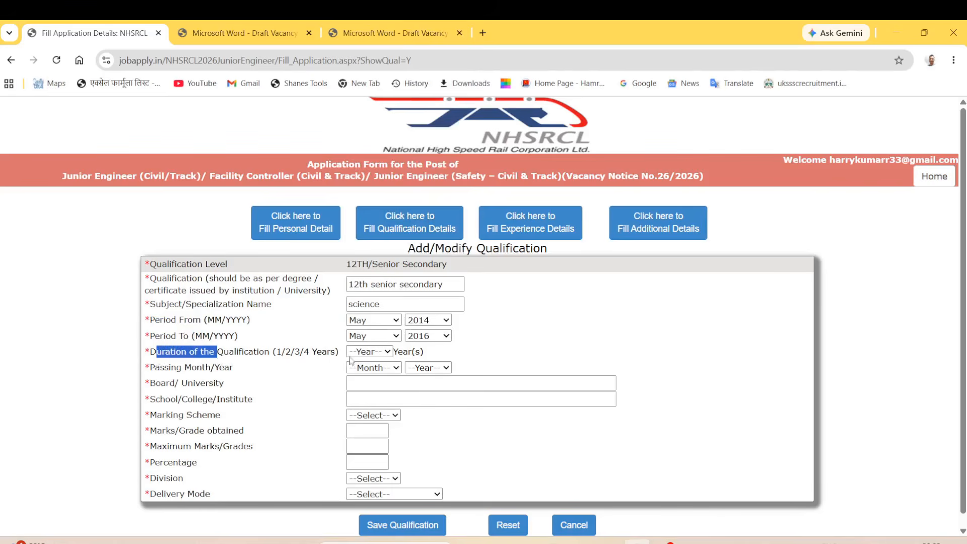
pyautogui.click(388, 352)
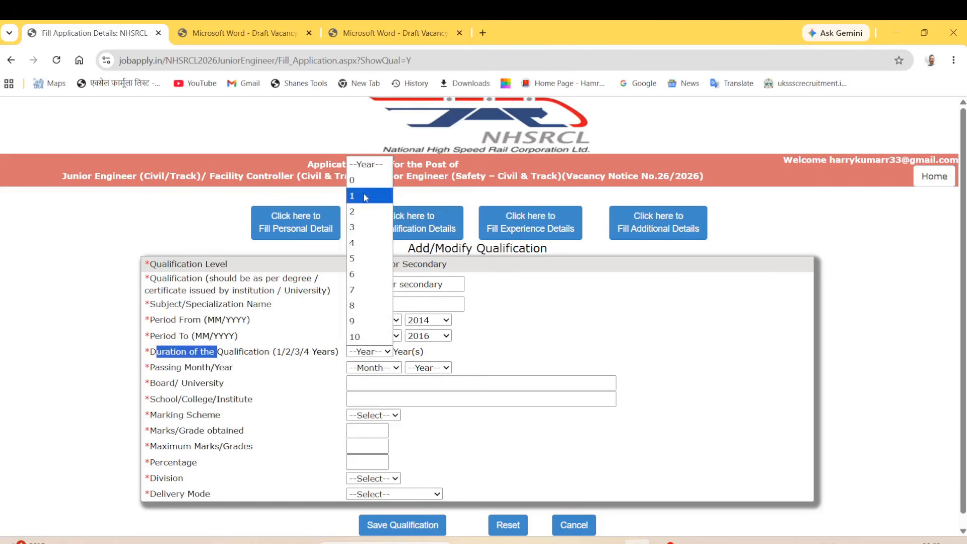
pyautogui.click(361, 196)
pyautogui.moveTo(145, 367); pyautogui.dragTo(200, 383)
pyautogui.click(313, 382)
pyautogui.click(386, 368)
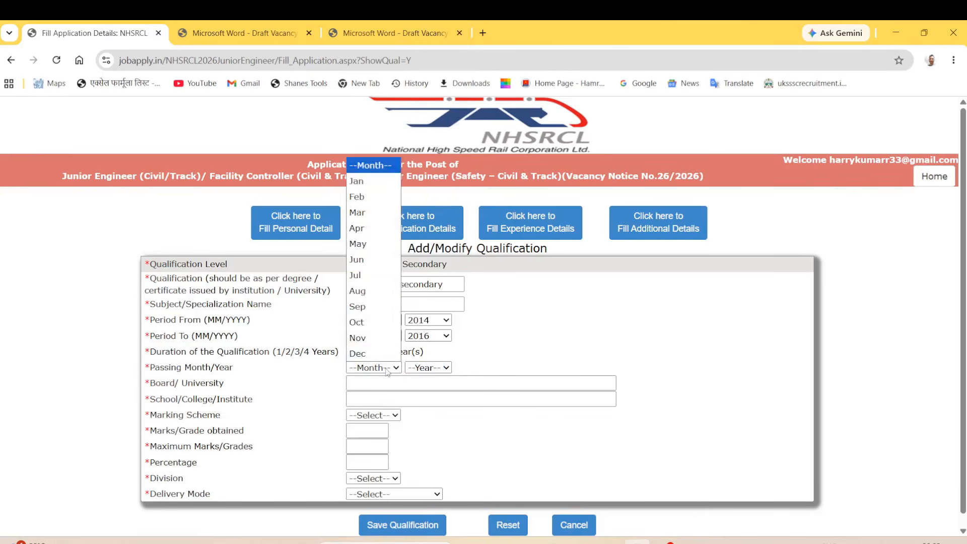
pyautogui.click(370, 252)
pyautogui.click(430, 368)
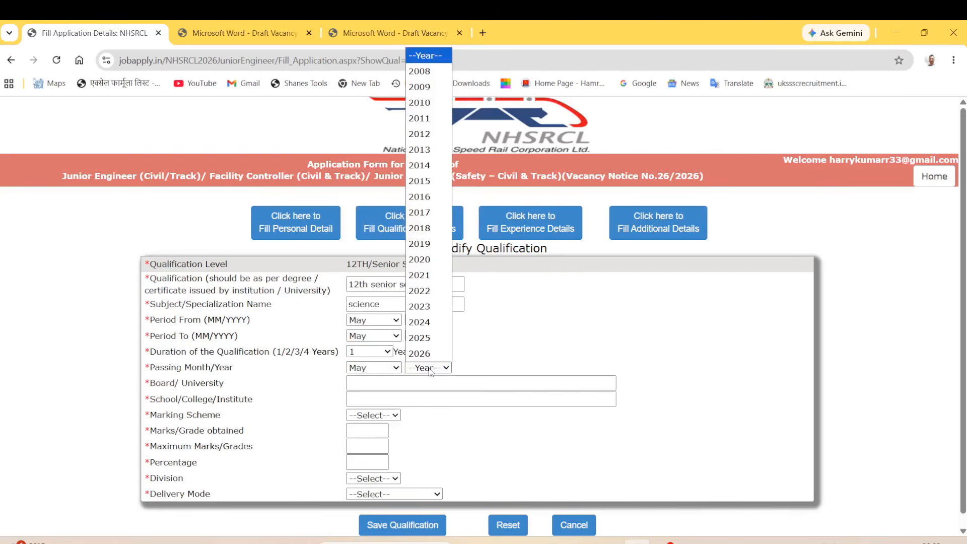
pyautogui.click(428, 196)
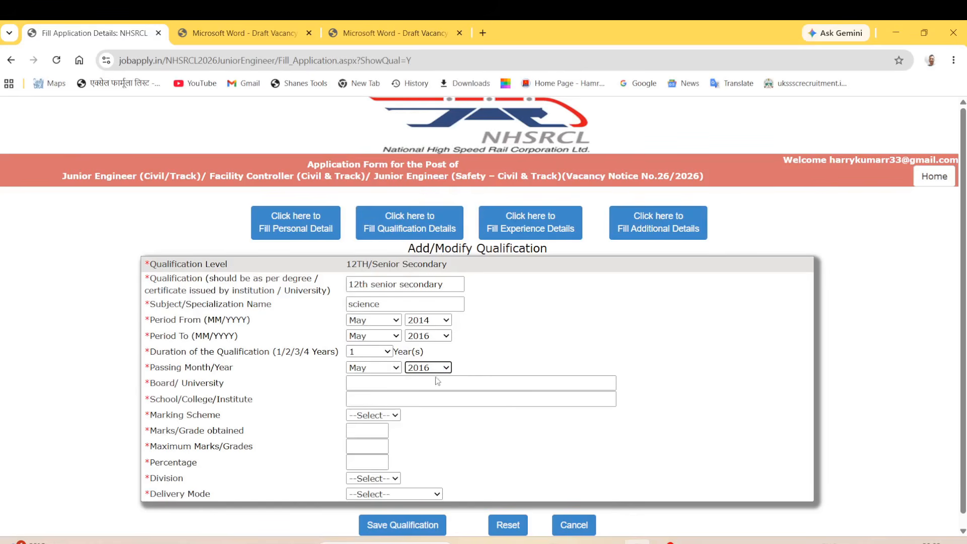
pyautogui.moveTo(153, 383); pyautogui.dragTo(362, 386)
# Enter 'board' as the board/university and 'school' as the school/college.
pyautogui.click(379, 387)
pyautogui.write('board')
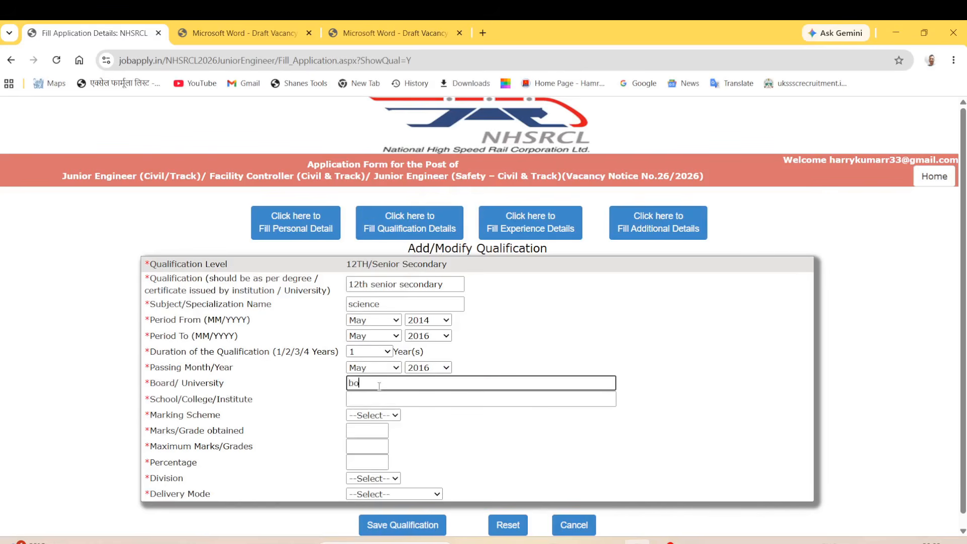
pyautogui.click(378, 400)
pyautogui.write('sc')
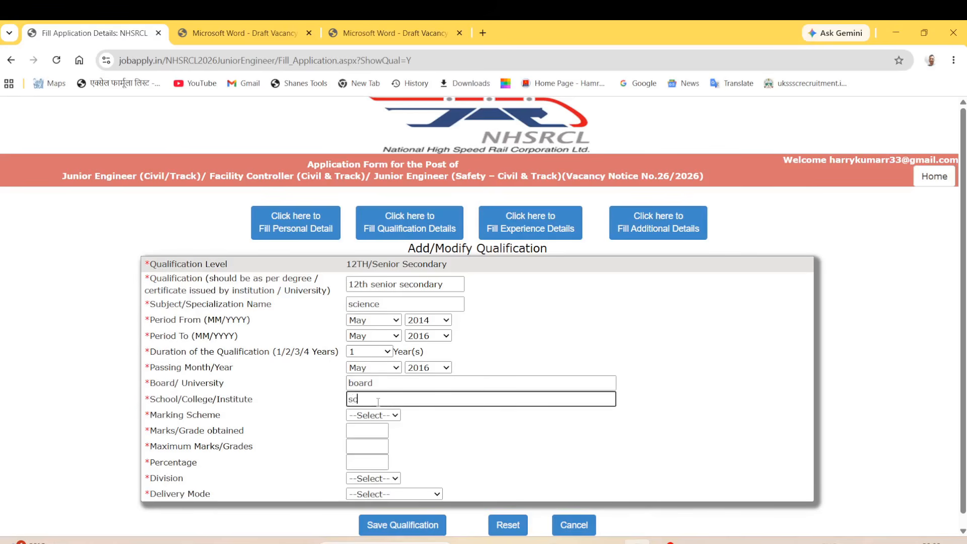
pyautogui.write('hool')
# Choose the Marks scheme with 360 obtained out of 500, giving 72.00%.
pyautogui.click(378, 416)
pyautogui.click(374, 446)
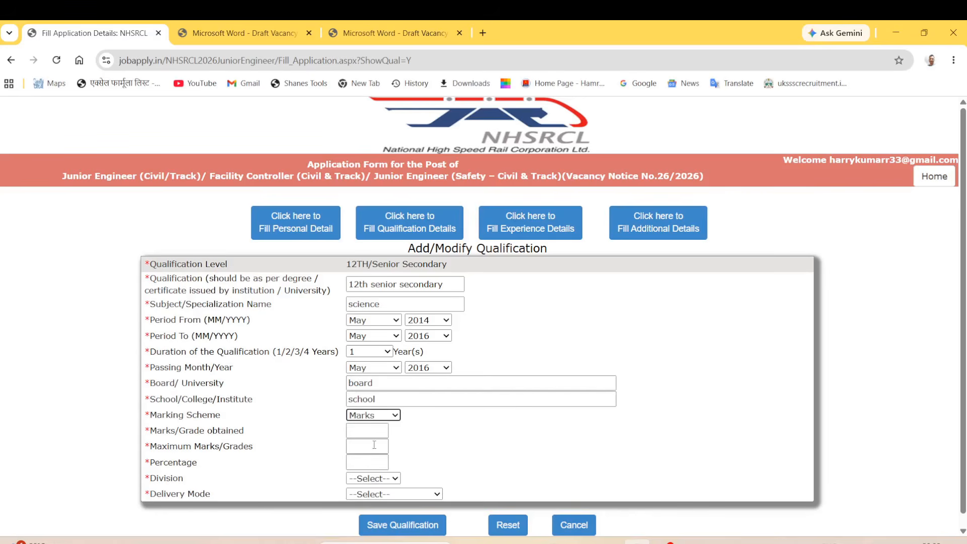
pyautogui.moveTo(162, 431); pyautogui.dragTo(185, 433)
pyautogui.click(355, 433)
pyautogui.write('360')
pyautogui.click(361, 449)
pyautogui.write('500')
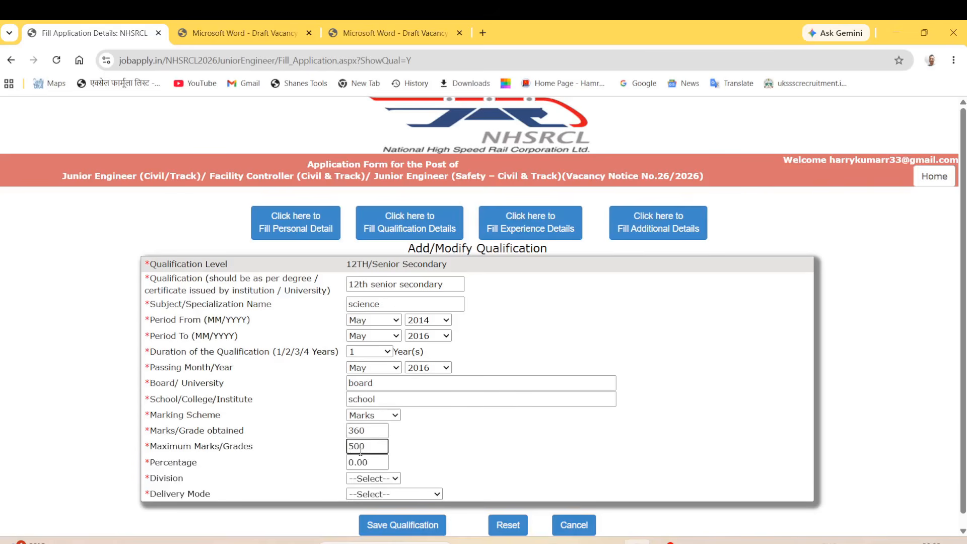
pyautogui.click(372, 466)
# Set division FIRST and delivery mode FULL TIME, then save the 12th qualification.
pyautogui.click(374, 479)
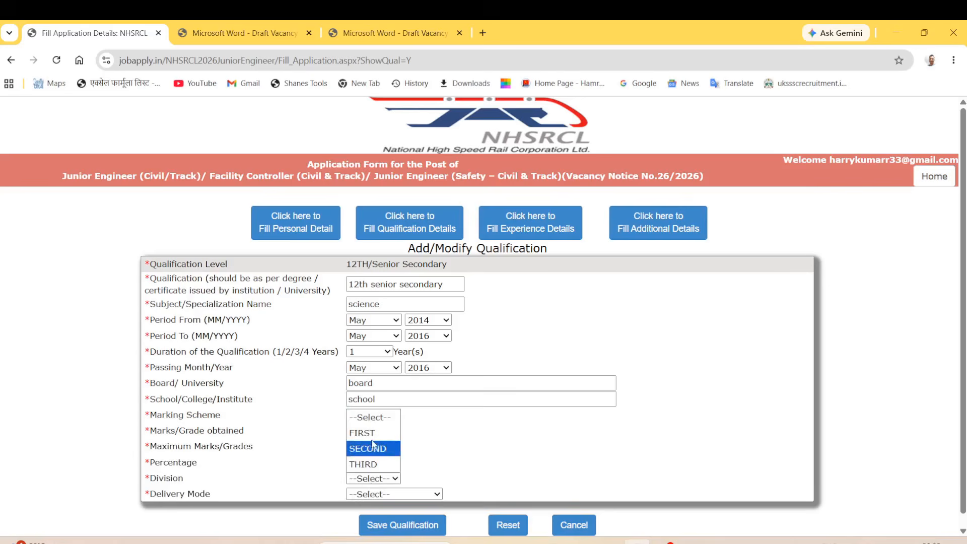
pyautogui.click(373, 434)
pyautogui.click(380, 495)
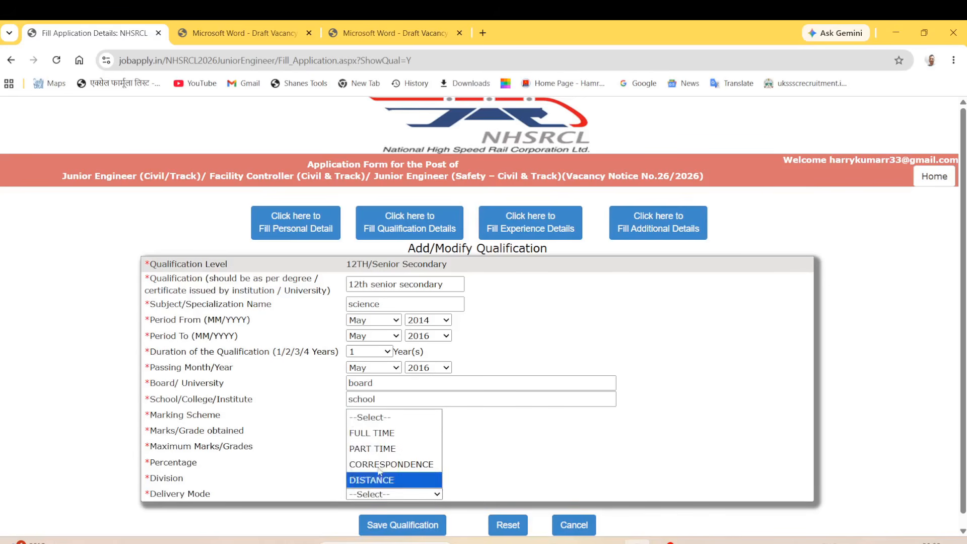
pyautogui.click(379, 434)
pyautogui.click(411, 525)
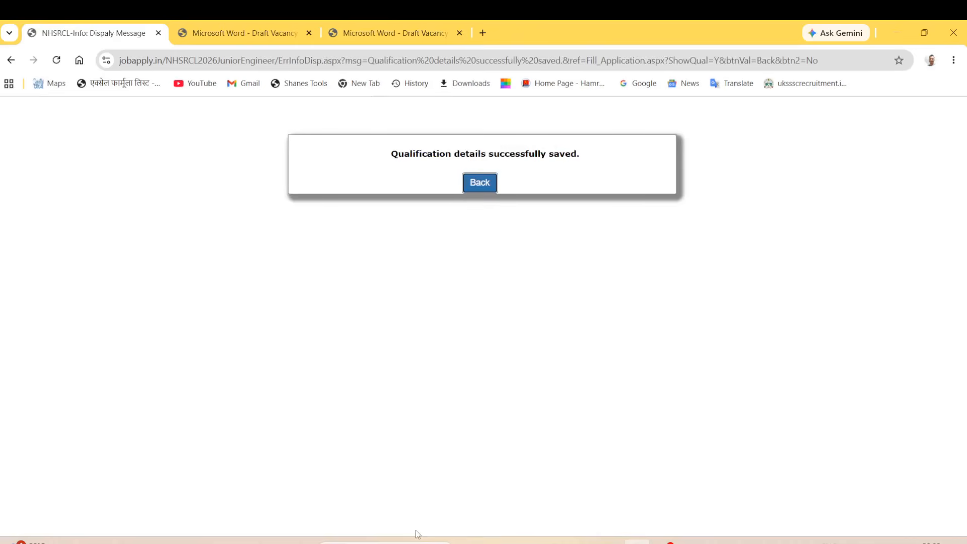
# Return to the qualifications table showing the 10th (70.00%) and 12th (72.00%) rows.
pyautogui.click(486, 190)
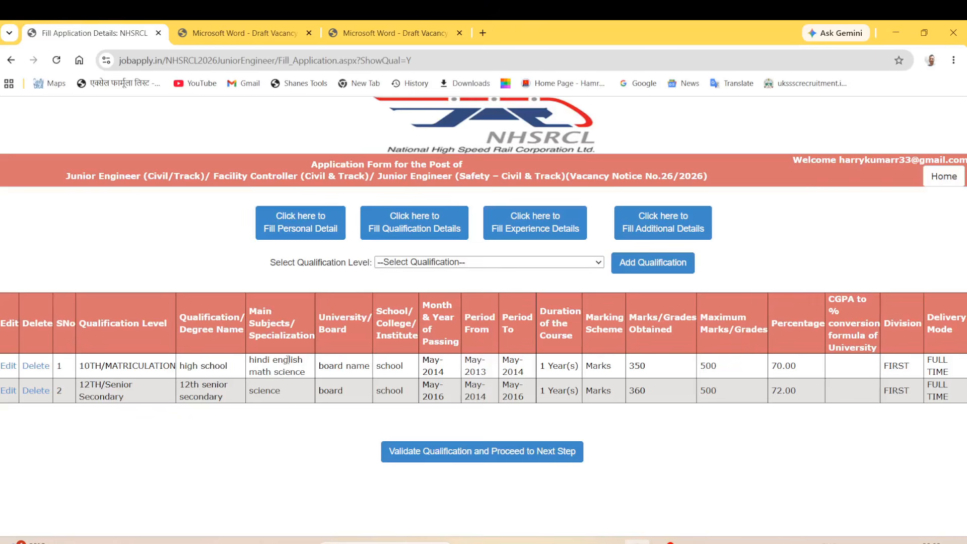
pyautogui.moveTo(200, 364); pyautogui.dragTo(368, 419)
pyautogui.click(364, 424)
pyautogui.moveTo(293, 259); pyautogui.dragTo(331, 262)
pyautogui.click(416, 262)
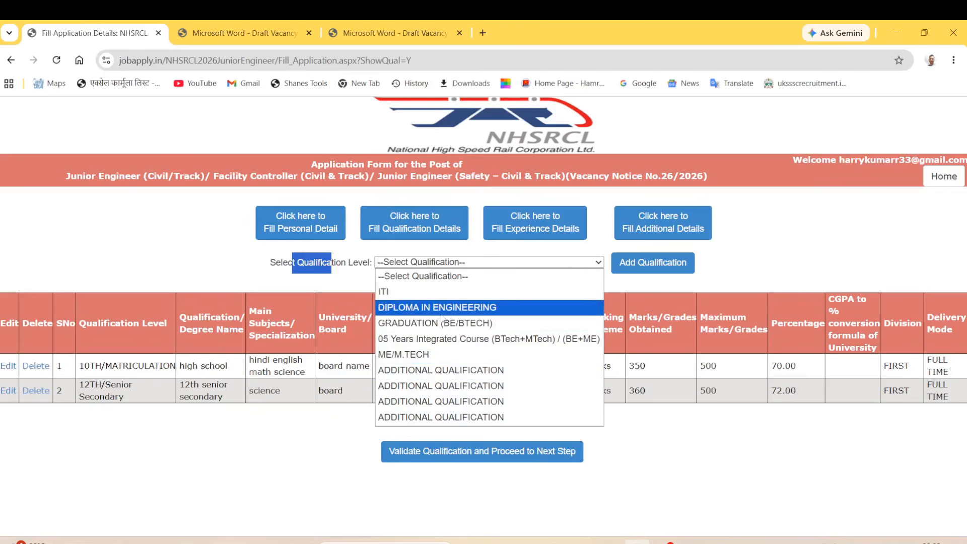
# Start a DIPLOMA IN ENGINEERING entry with Civil as the specialization.
pyautogui.click(432, 308)
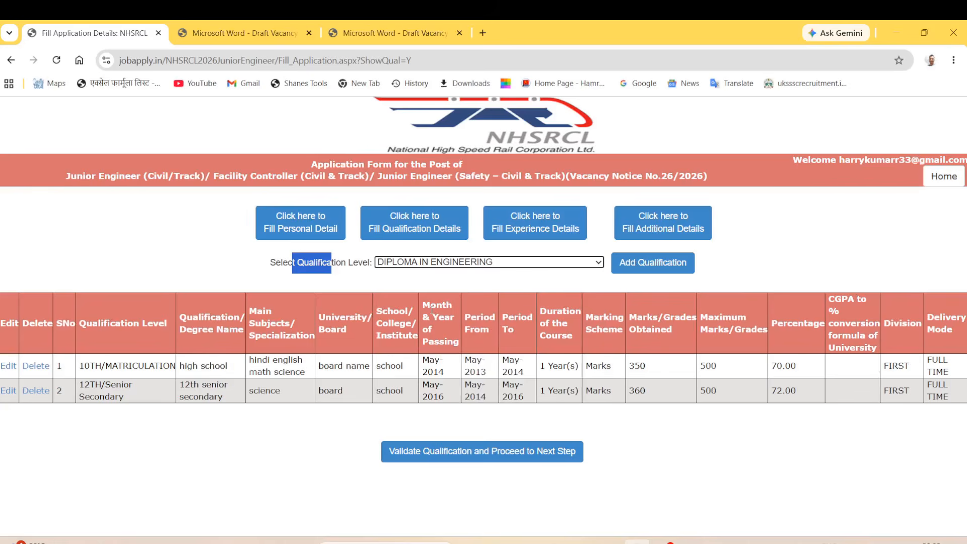
pyautogui.click(650, 263)
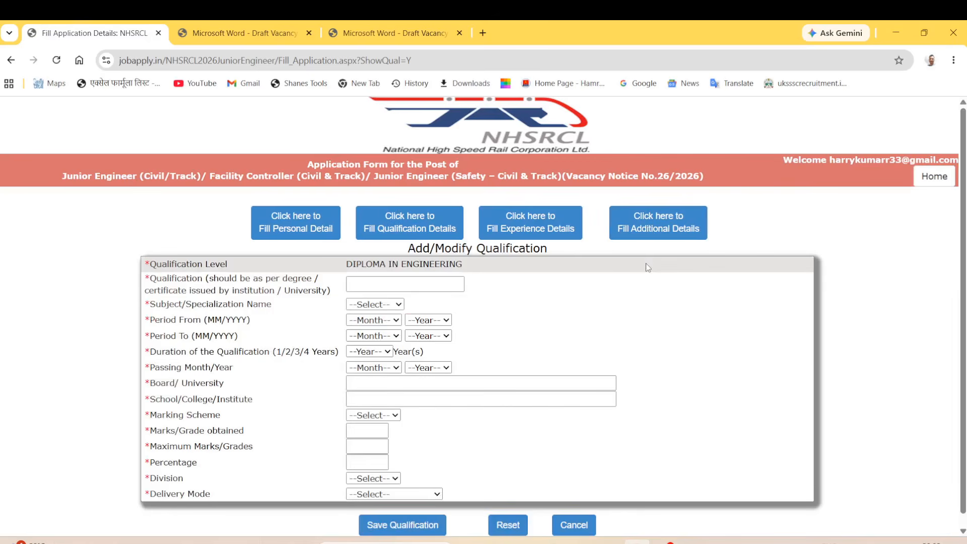
pyautogui.moveTo(157, 280); pyautogui.dragTo(277, 280)
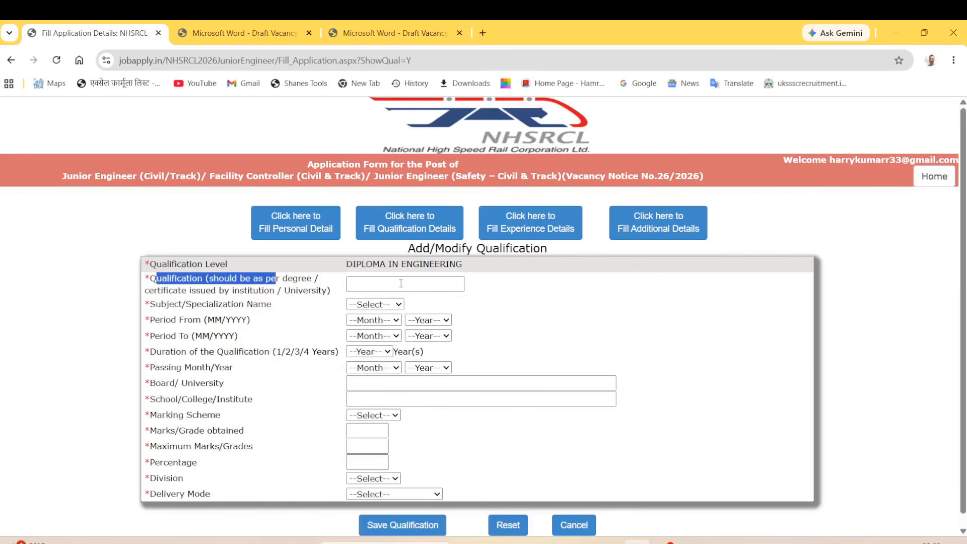
pyautogui.click(398, 282)
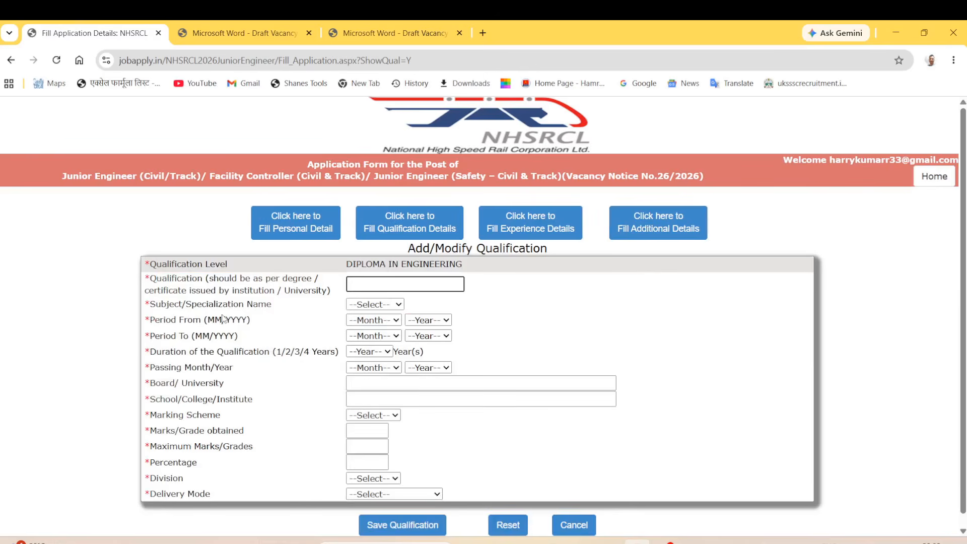
pyautogui.moveTo(156, 303); pyautogui.dragTo(218, 315)
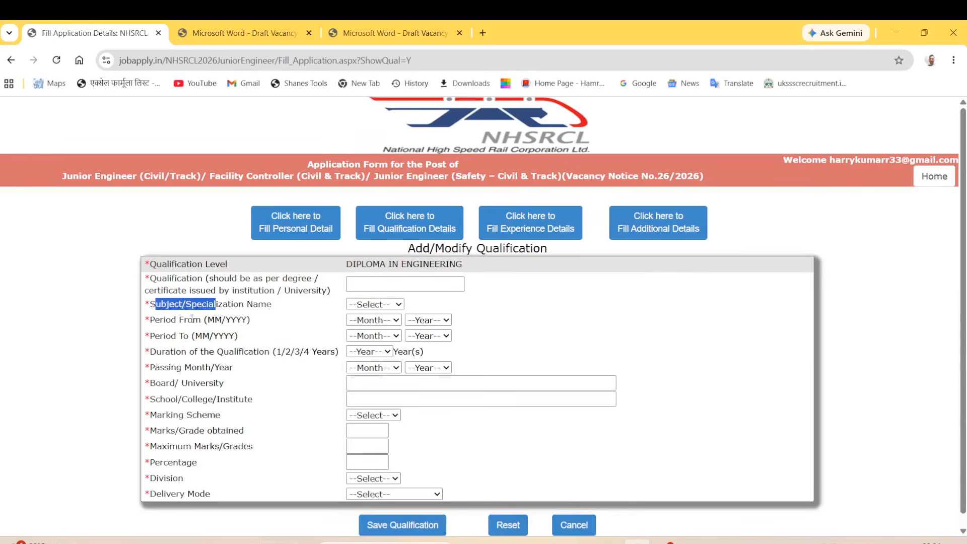
pyautogui.click(362, 305)
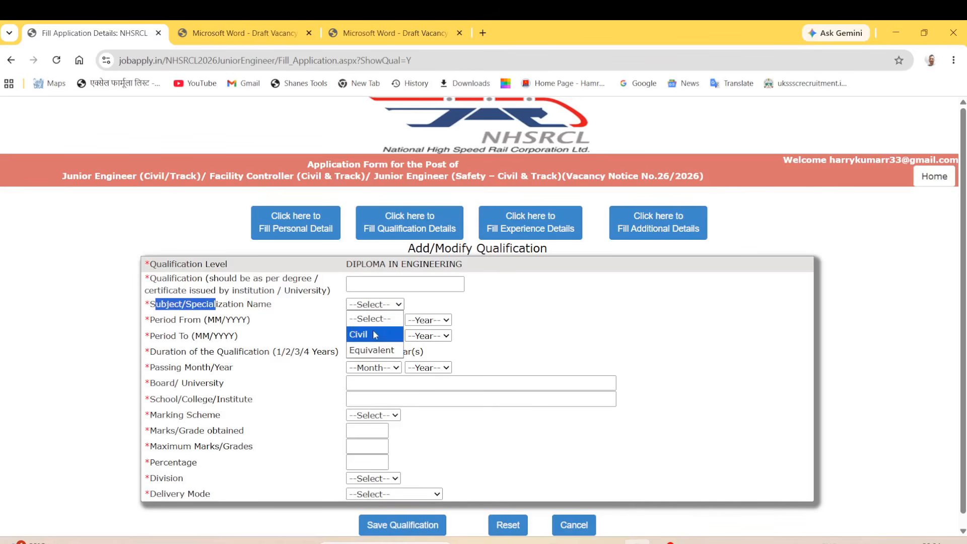
pyautogui.click(376, 335)
# Set the diploma period from Jun 2016 to Jul 2019.
pyautogui.moveTo(155, 319); pyautogui.dragTo(201, 321)
pyautogui.click(377, 322)
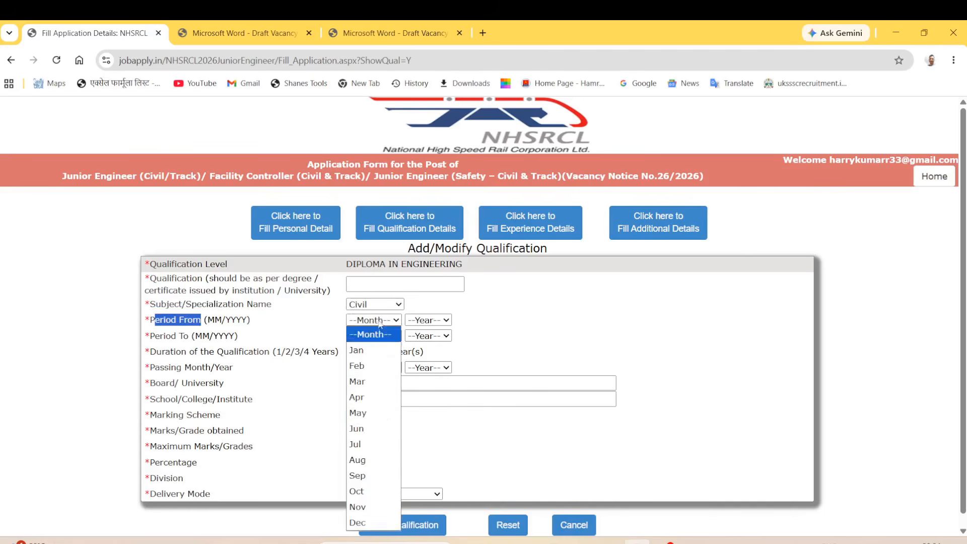
pyautogui.click(359, 428)
pyautogui.click(417, 323)
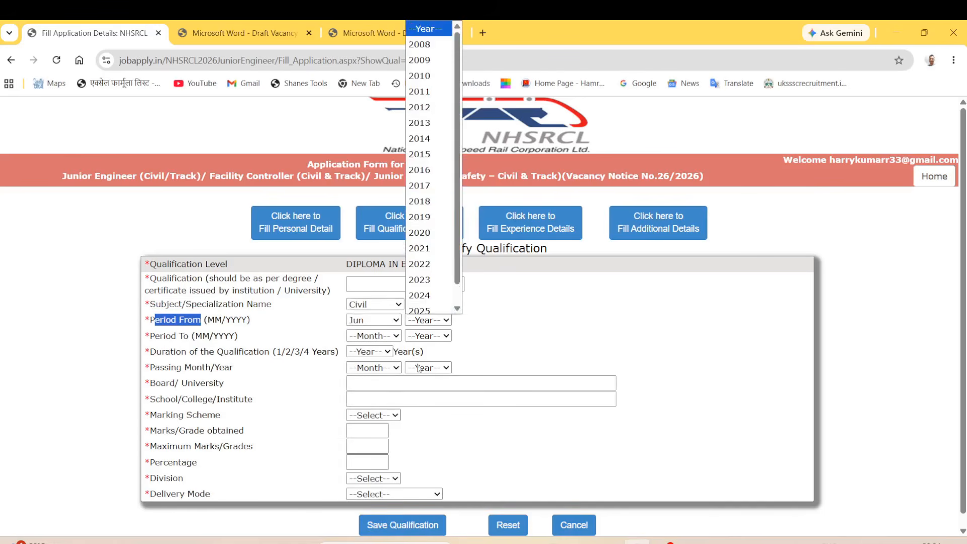
pyautogui.click(420, 165)
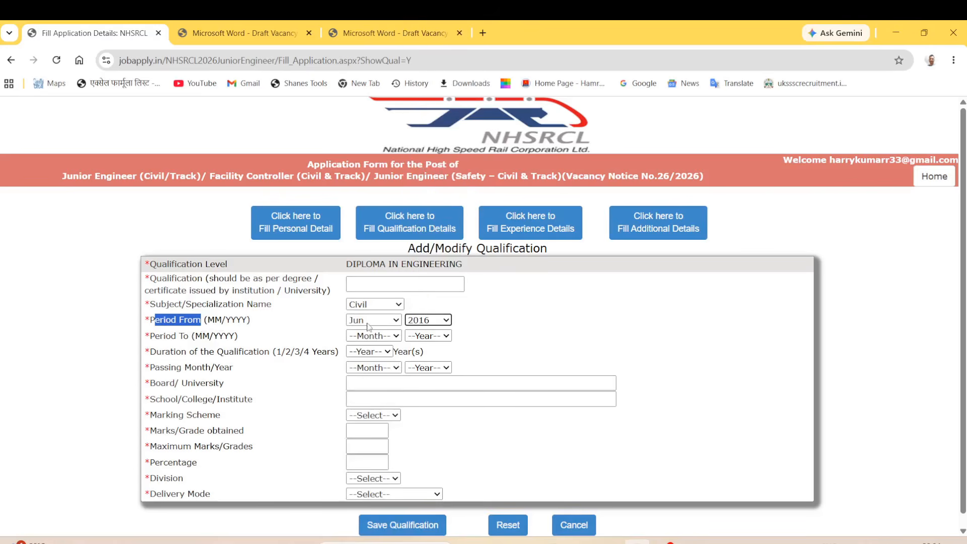
pyautogui.moveTo(154, 333); pyautogui.dragTo(201, 336)
pyautogui.click(374, 335)
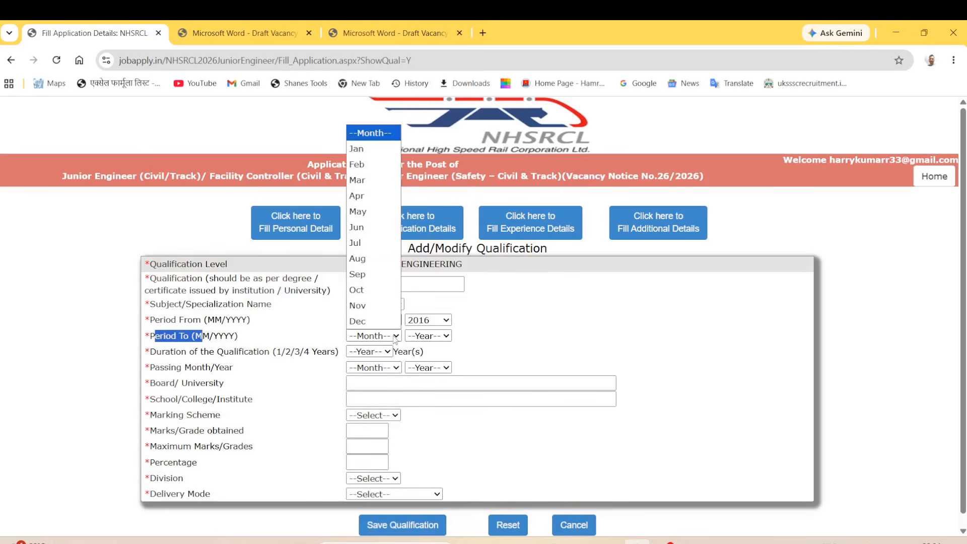
pyautogui.click(359, 243)
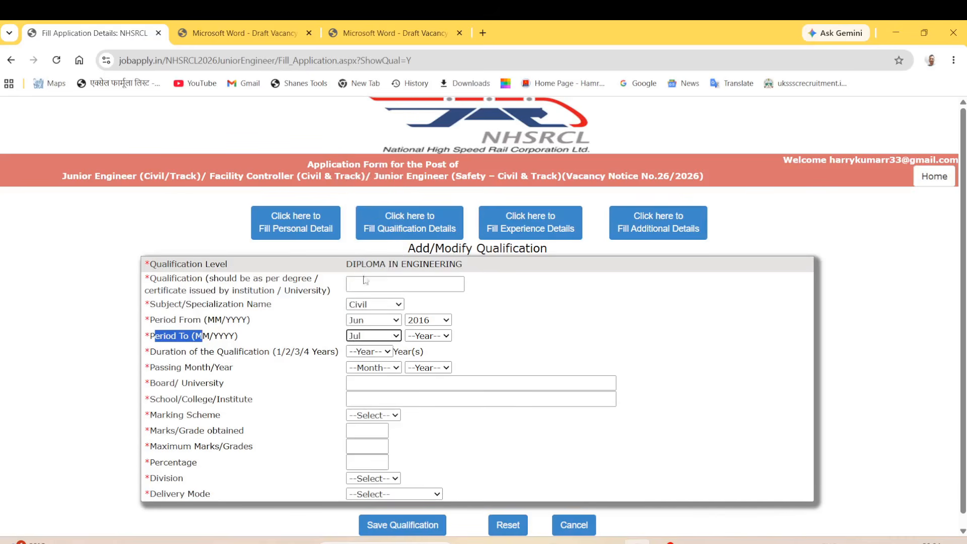
pyautogui.click(433, 341)
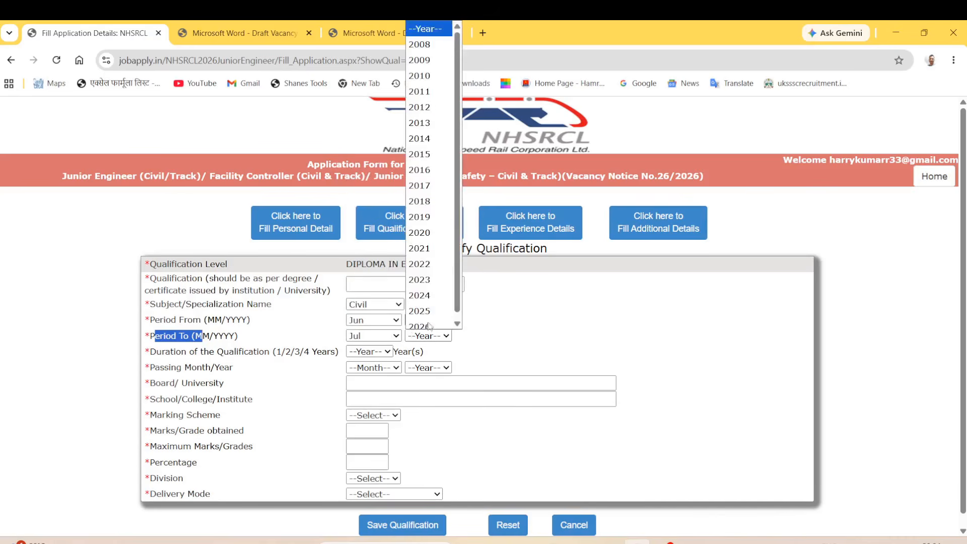
pyautogui.click(427, 213)
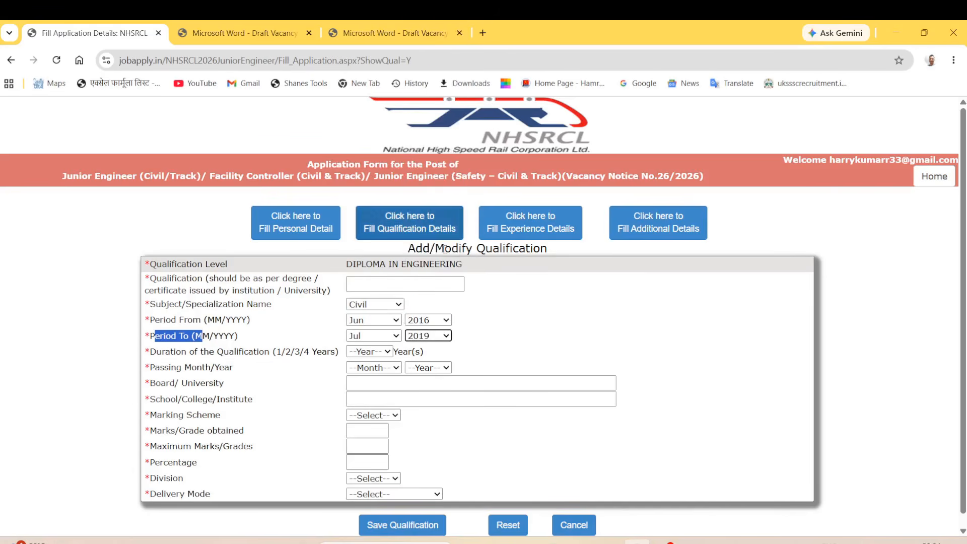
# Set the course duration to 3 years and the passing month/year to Jul 2019.
pyautogui.moveTo(169, 353); pyautogui.dragTo(276, 352)
pyautogui.click(370, 352)
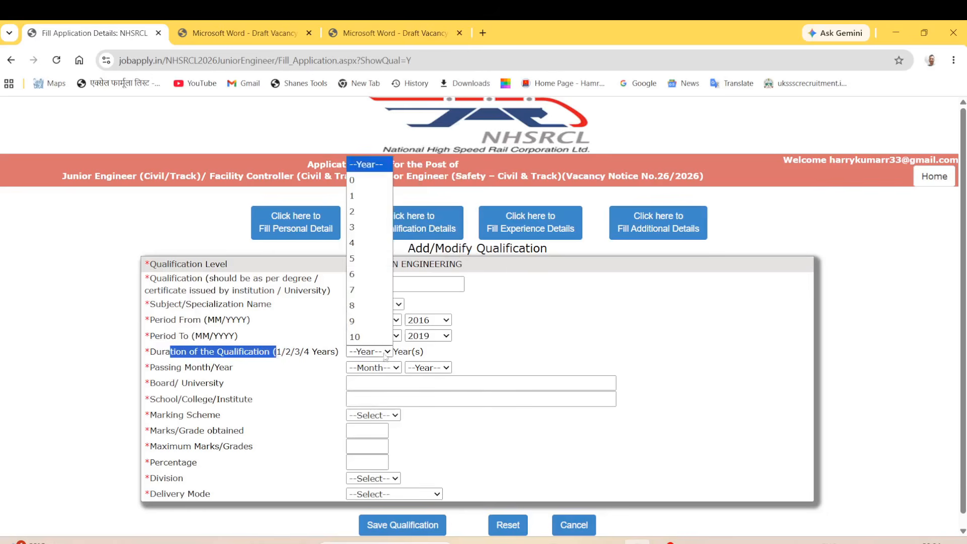
pyautogui.click(367, 211)
pyautogui.click(475, 359)
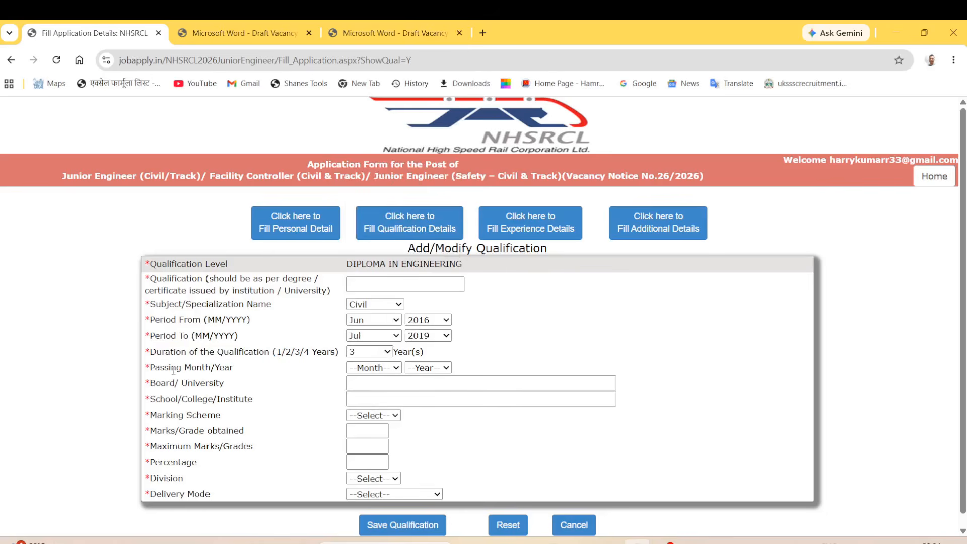
pyautogui.moveTo(155, 368); pyautogui.dragTo(225, 369)
pyautogui.click(374, 368)
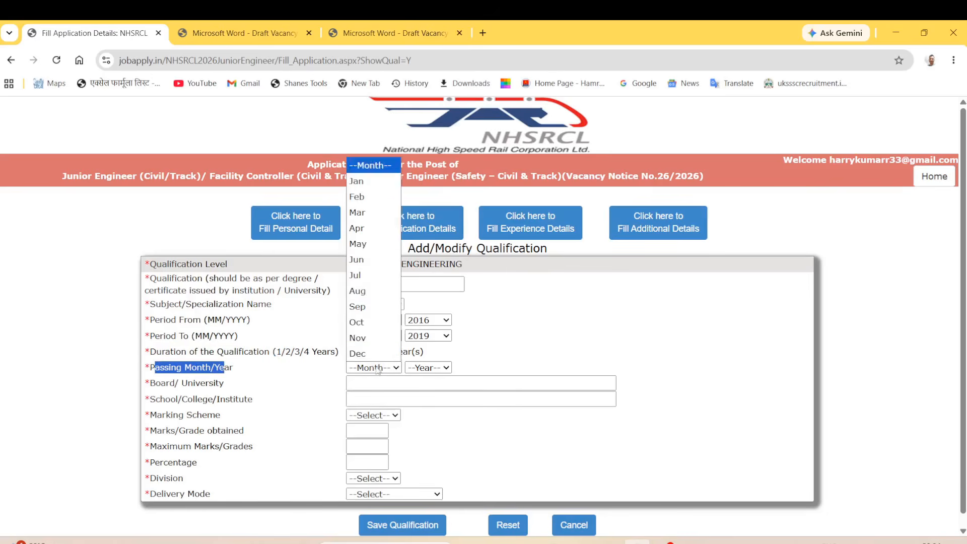
pyautogui.moveTo(327, 352); pyautogui.dragTo(348, 343)
pyautogui.click(395, 367)
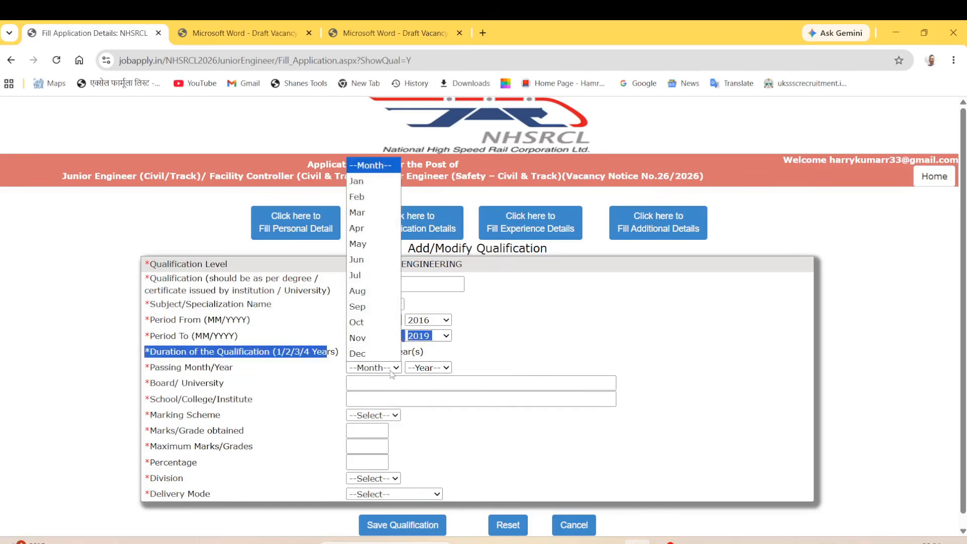
pyautogui.click(376, 272)
pyautogui.click(421, 368)
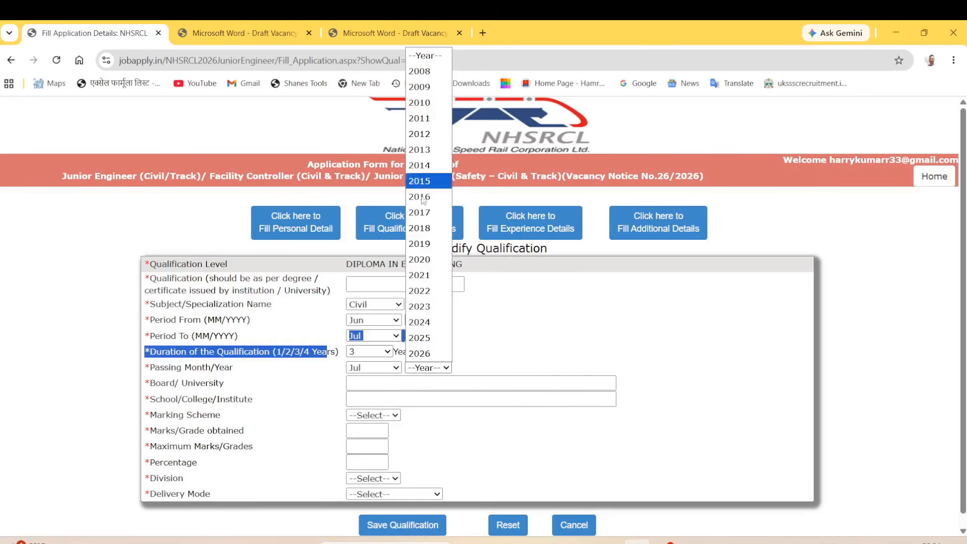
pyautogui.click(424, 247)
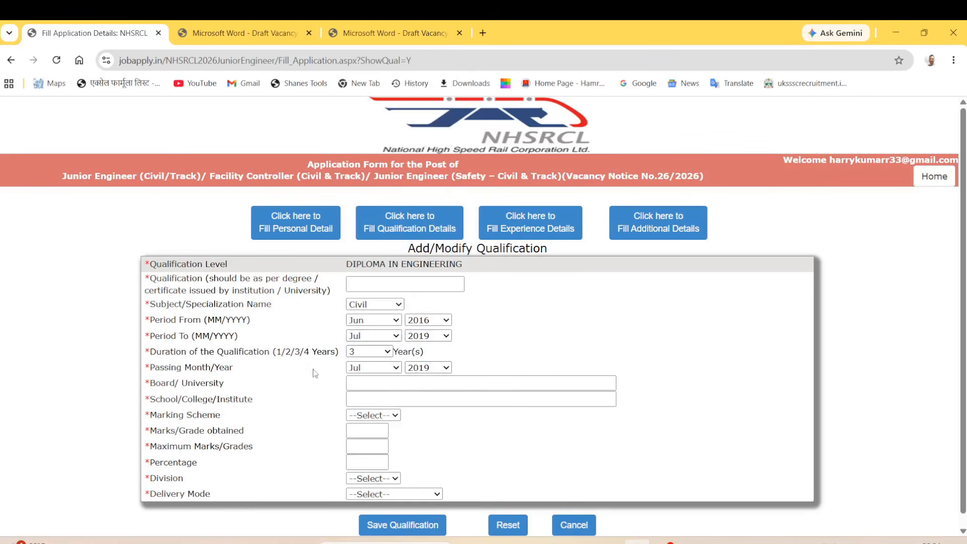
# Enter 'university' as the board/university and 'college' as the school/college.
pyautogui.moveTo(170, 384); pyautogui.dragTo(371, 384)
pyautogui.click(372, 384)
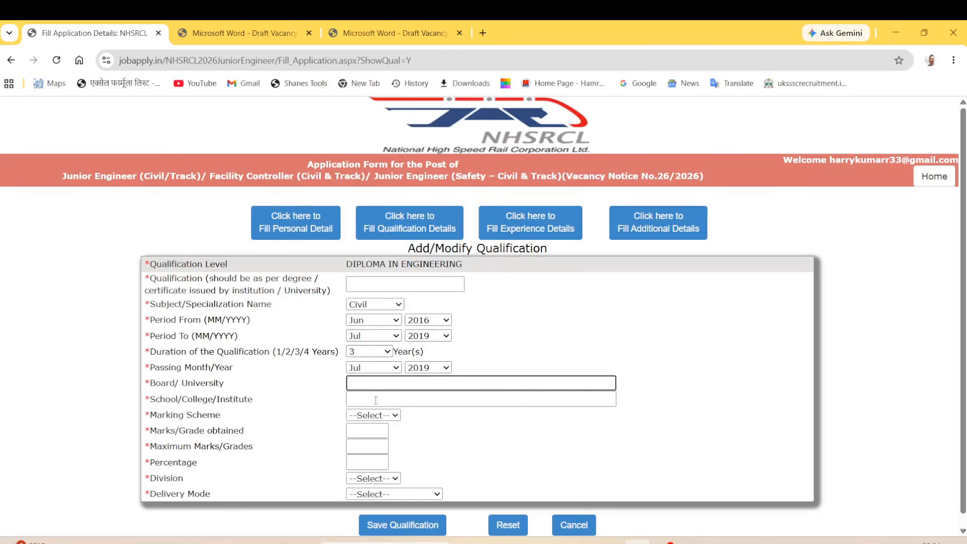
pyautogui.write('university')
pyautogui.click(365, 403)
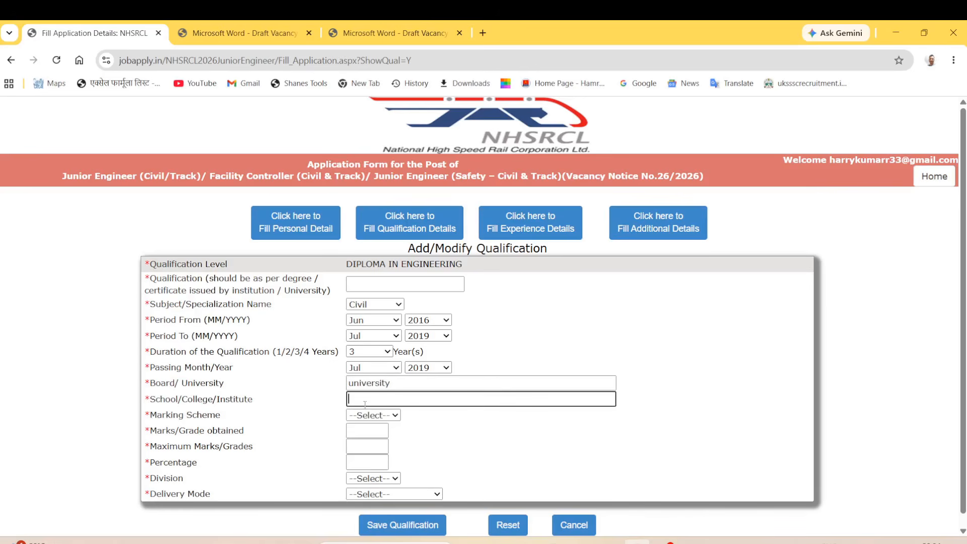
pyautogui.write('college')
# Enter marks 620 of 1000 (62.00%), division FIRST and delivery mode FULL TIME.
pyautogui.click(368, 416)
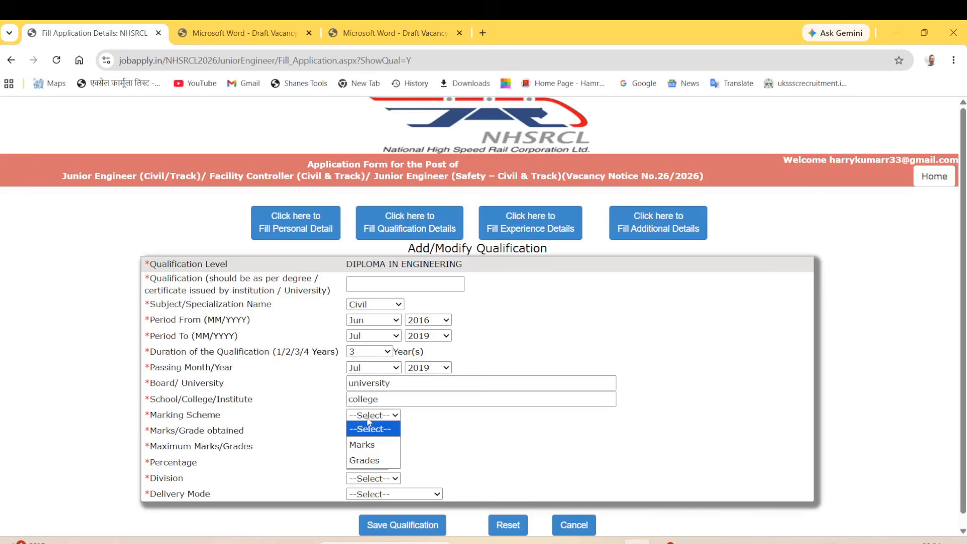
pyautogui.click(372, 444)
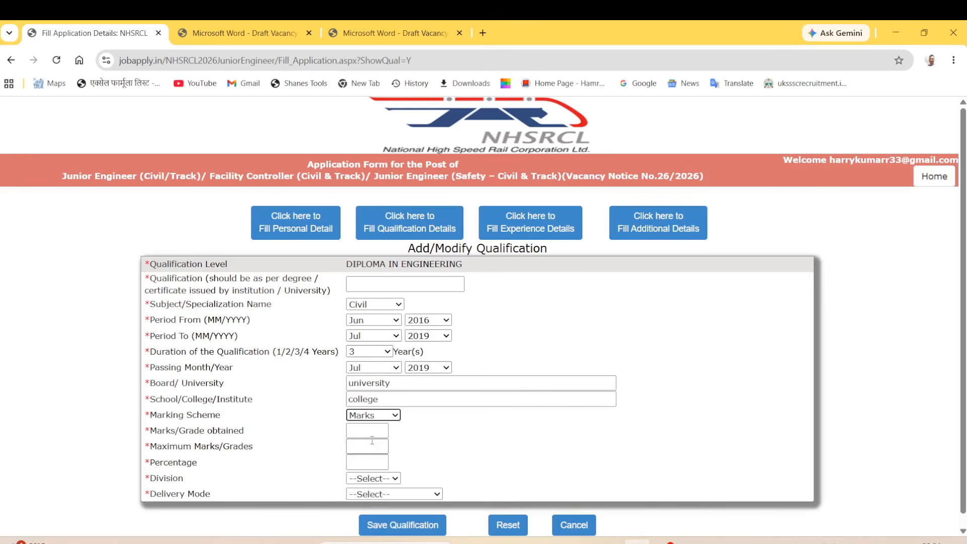
pyautogui.click(367, 431)
pyautogui.write('620')
pyautogui.click(370, 447)
pyautogui.write('1000')
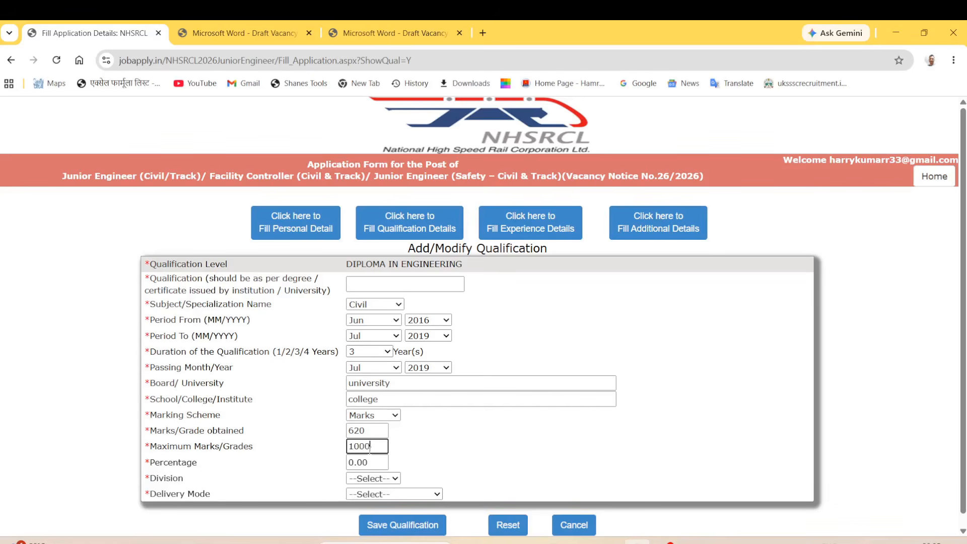
pyautogui.click(327, 474)
pyautogui.click(373, 478)
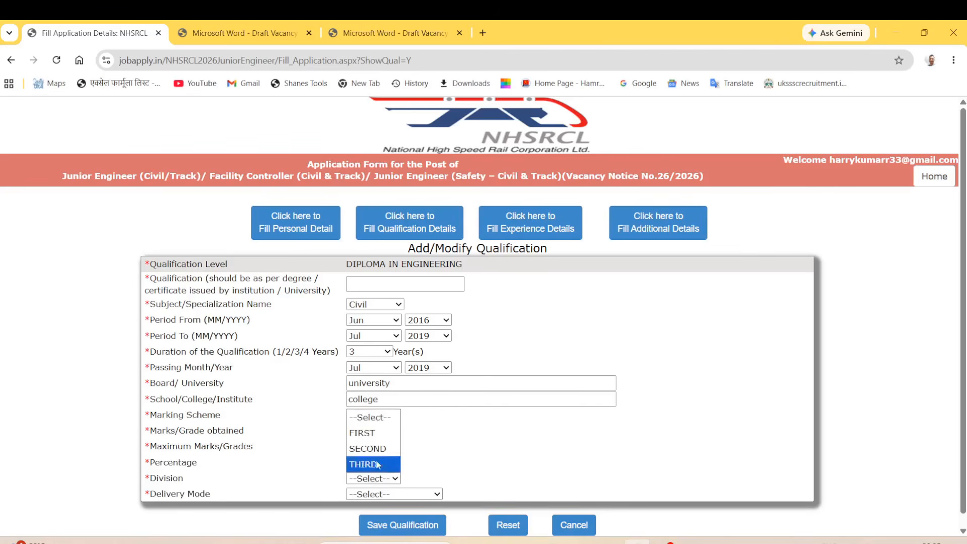
pyautogui.click(363, 433)
pyautogui.click(385, 493)
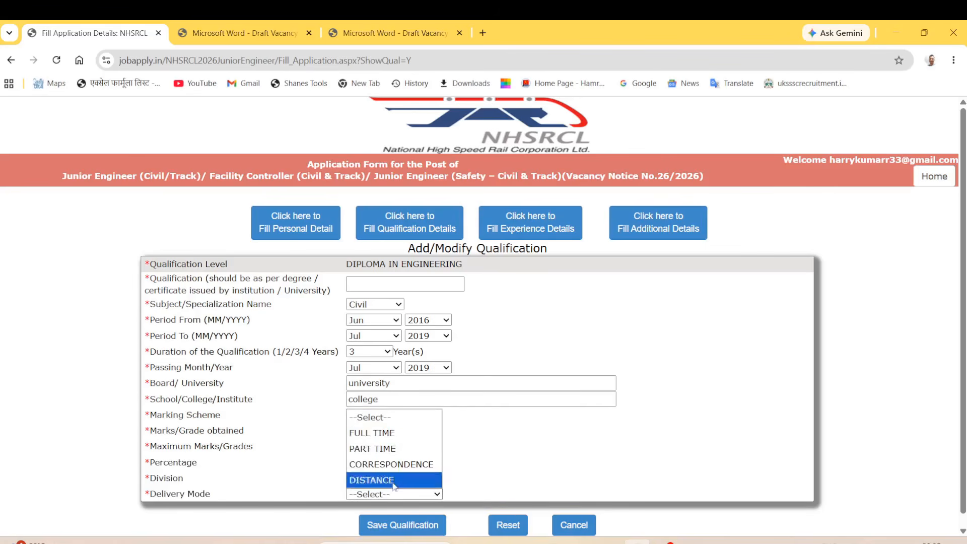
pyautogui.click(407, 429)
# Type the diploma qualification name, fixing a stray character, and save the entry.
pyautogui.click(375, 286)
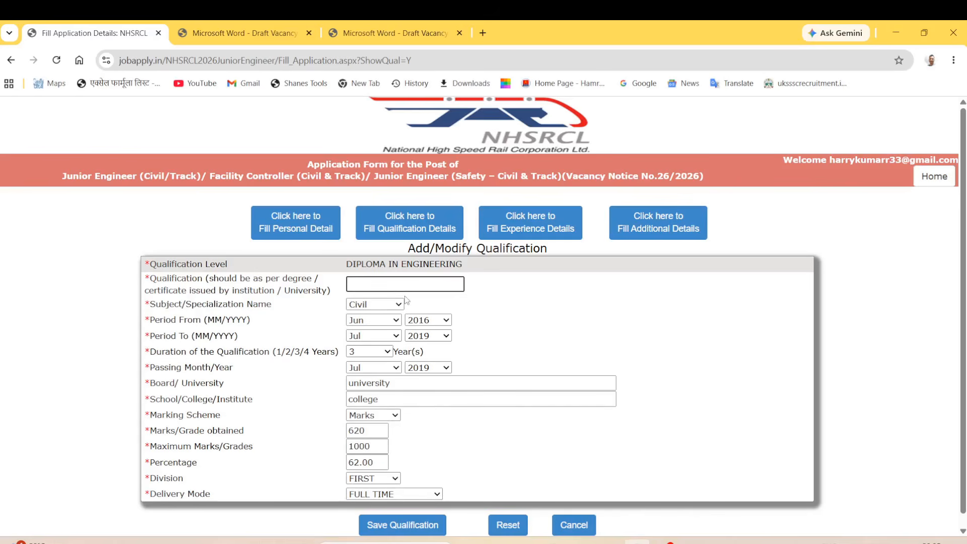
pyautogui.write('diploma')
pyautogui.write('$')
pyautogui.press('BackSpace')
pyautogui.write('ing')
pyautogui.click(402, 526)
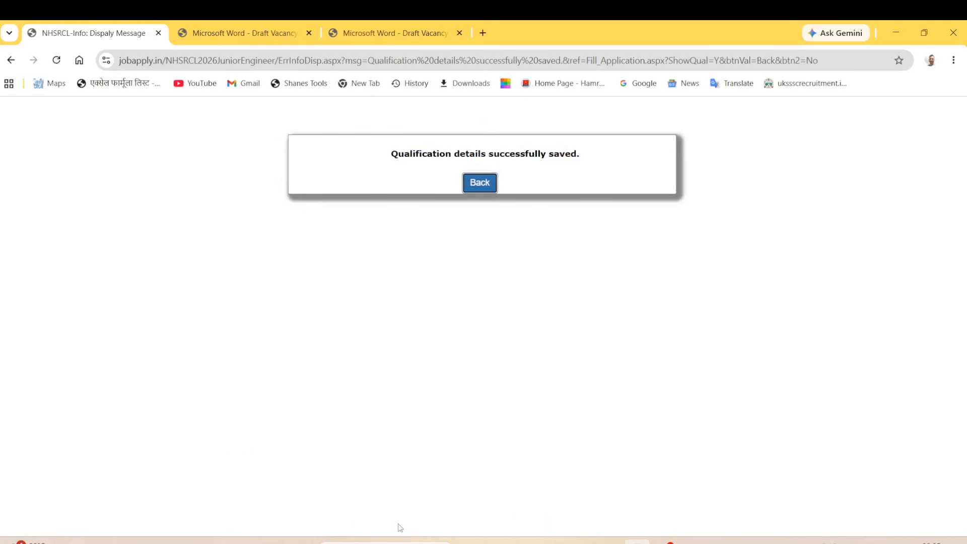
# Review the 10th, 12th and diploma rows, then validate and proceed to Experience Details.
pyautogui.click(480, 183)
pyautogui.moveTo(145, 366); pyautogui.dragTo(261, 371)
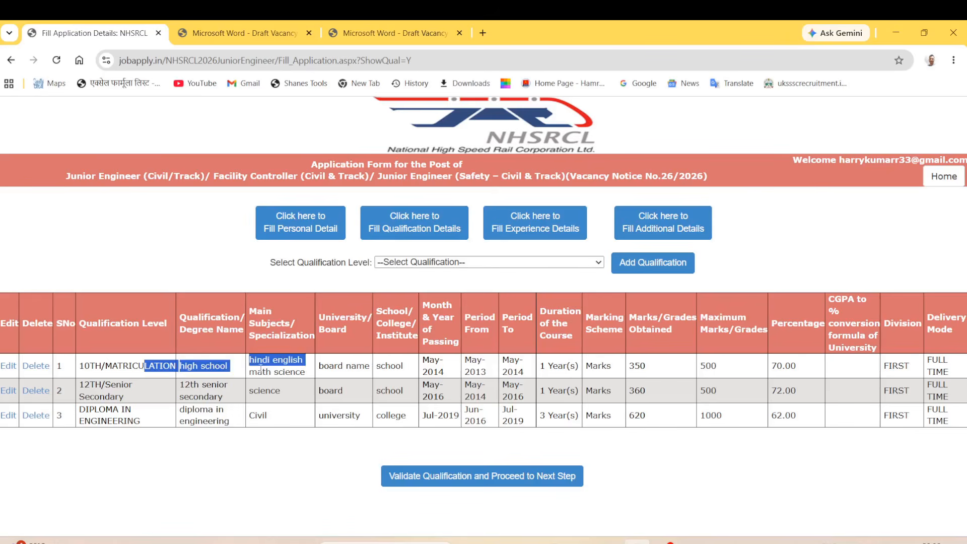
pyautogui.click(176, 445)
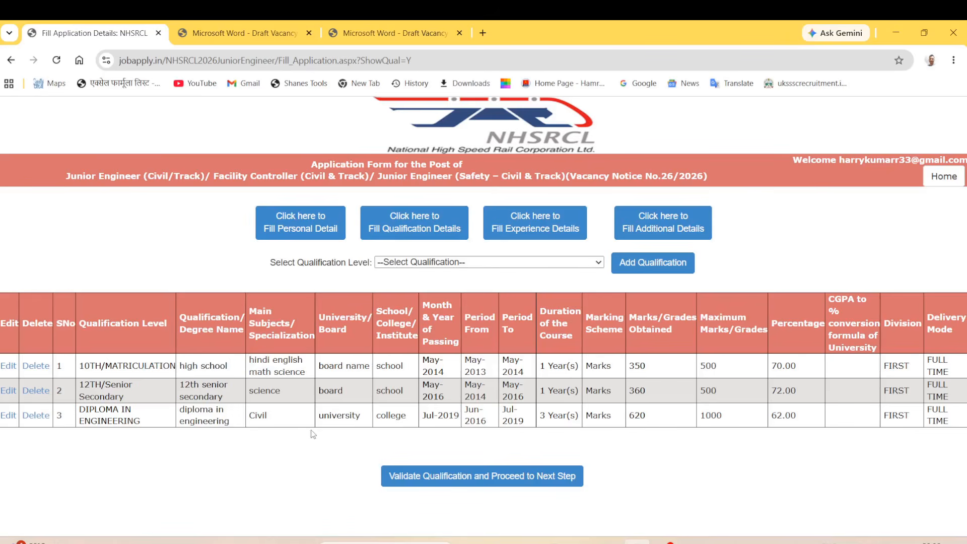
pyautogui.click(488, 262)
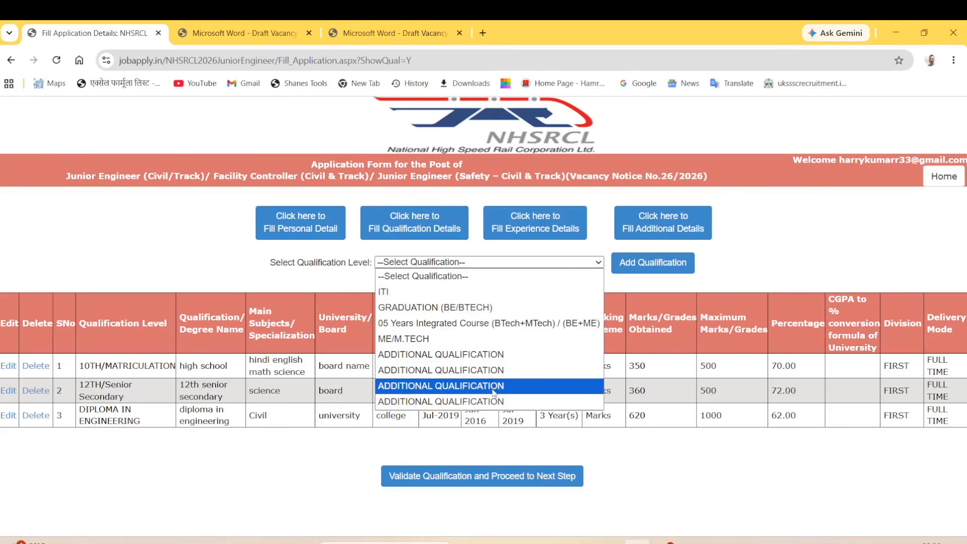
pyautogui.click(371, 441)
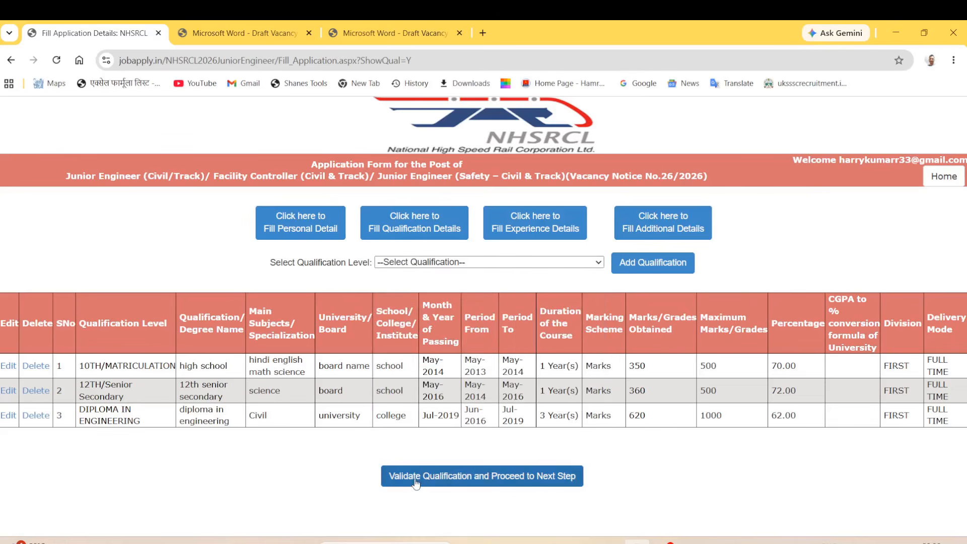
pyautogui.click(557, 486)
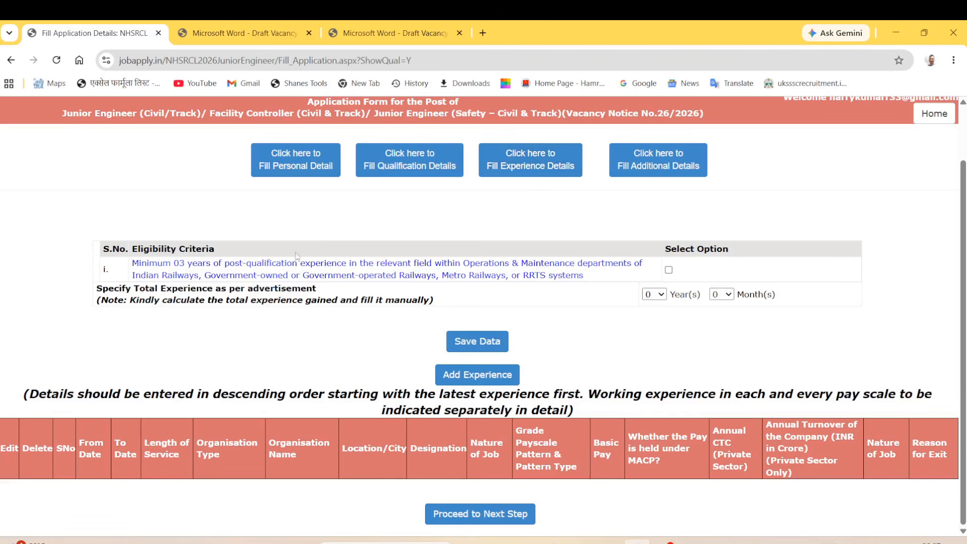
# Confirm the minimum experience criterion and set total experience to 3 years 3 months.
pyautogui.moveTo(141, 263); pyautogui.dragTo(257, 263)
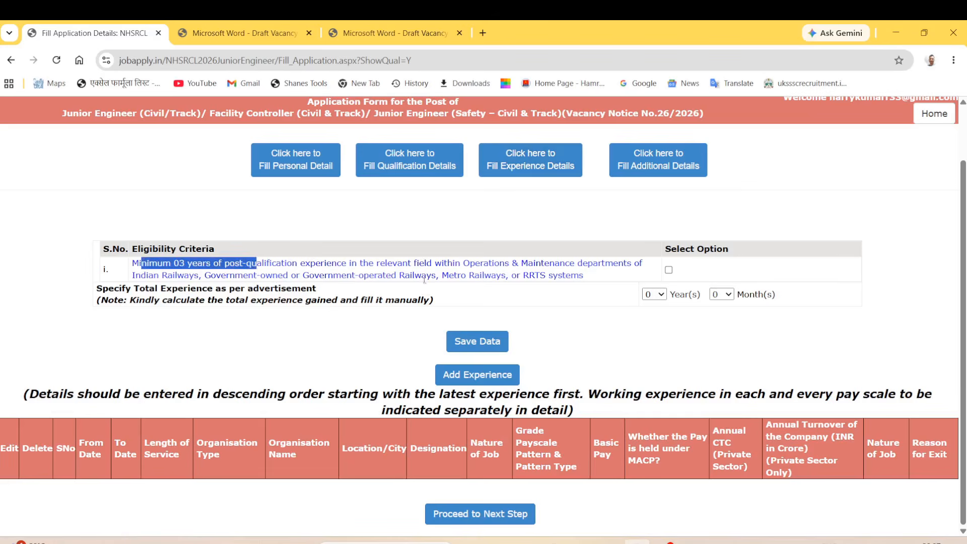
pyautogui.moveTo(386, 263); pyautogui.dragTo(622, 269)
pyautogui.click(578, 341)
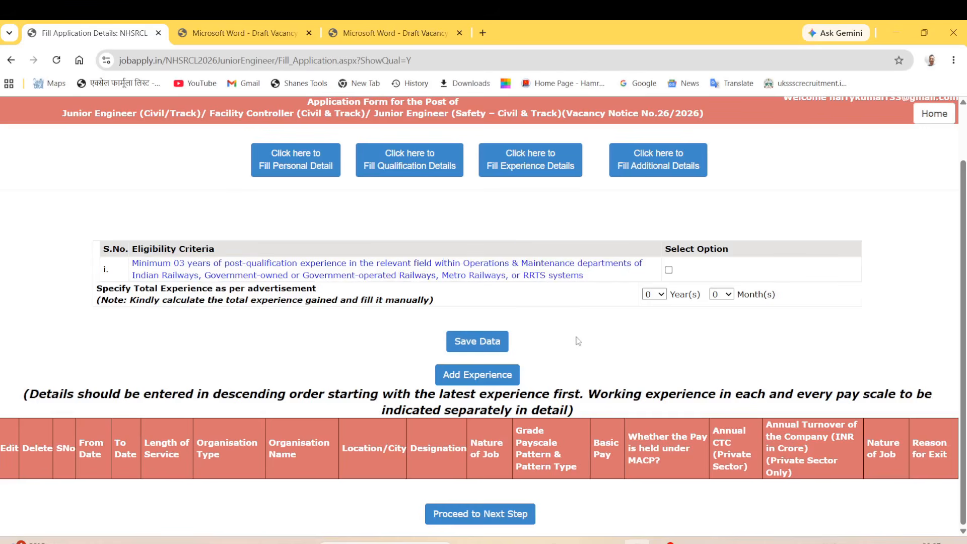
pyautogui.click(670, 271)
pyautogui.click(663, 302)
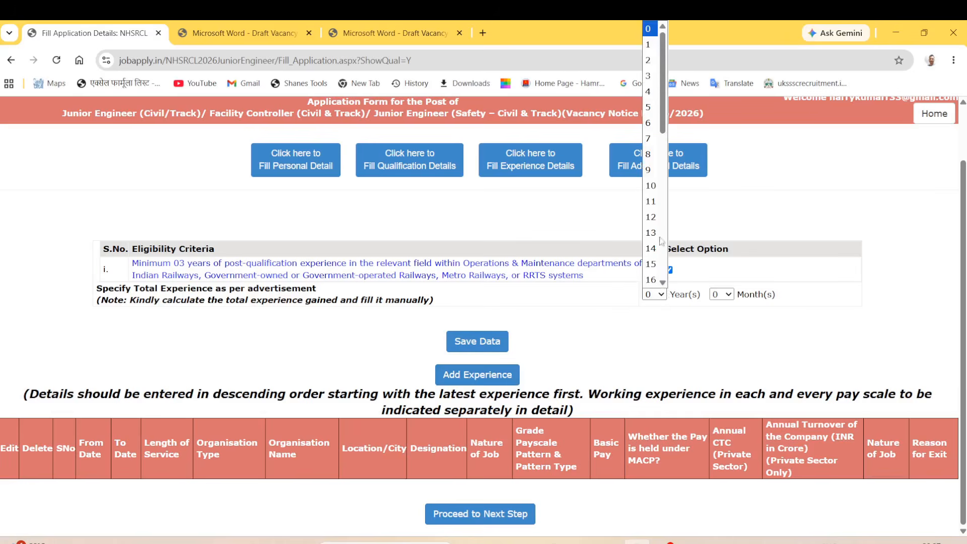
pyautogui.click(650, 76)
pyautogui.click(731, 298)
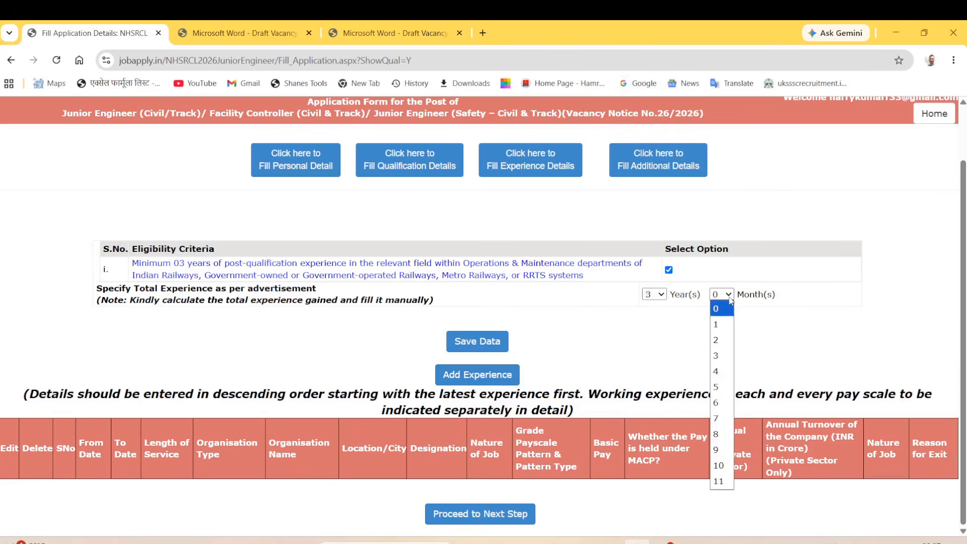
pyautogui.click(718, 356)
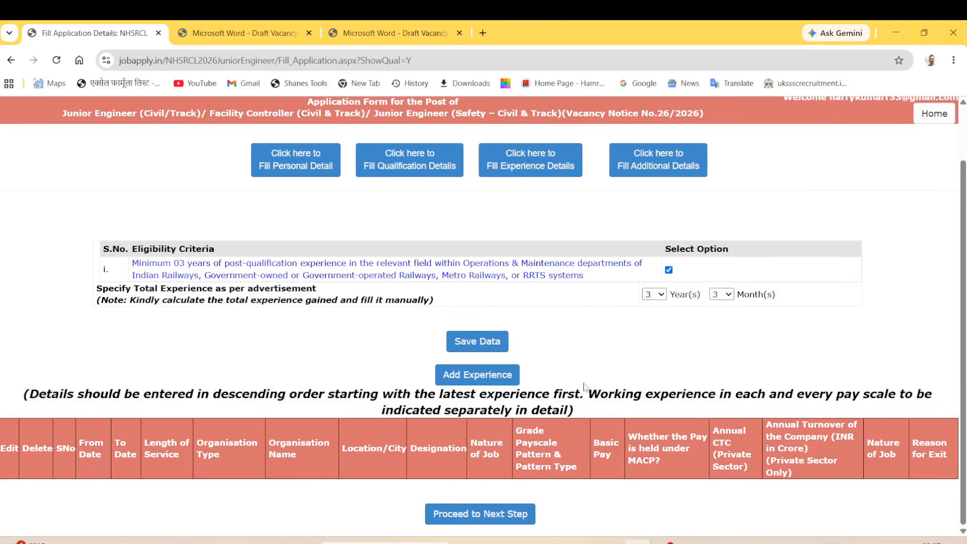
# Save the experience eligibility details and check the success message.
pyautogui.click(493, 345)
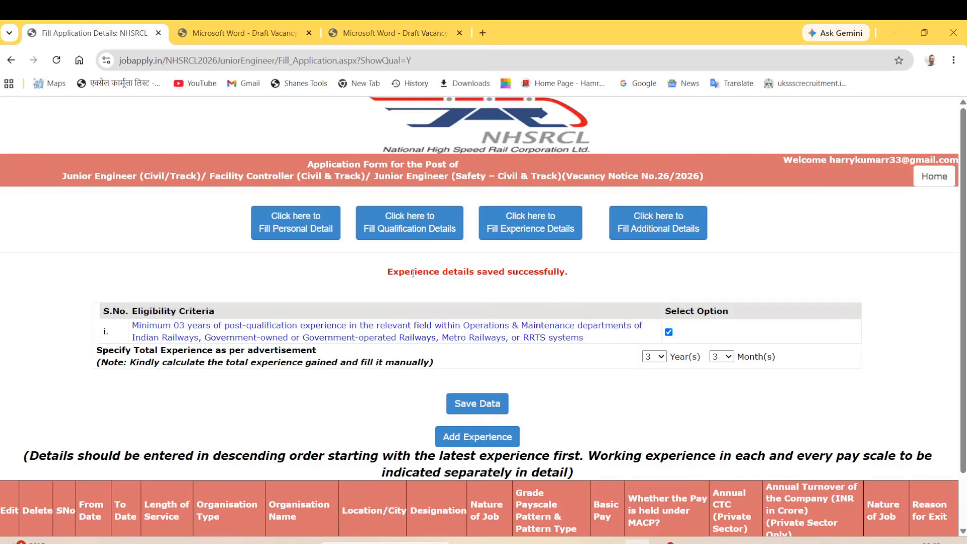
pyautogui.moveTo(413, 272); pyautogui.dragTo(568, 373)
pyautogui.click(570, 391)
pyautogui.scroll(-1, 499, 401)
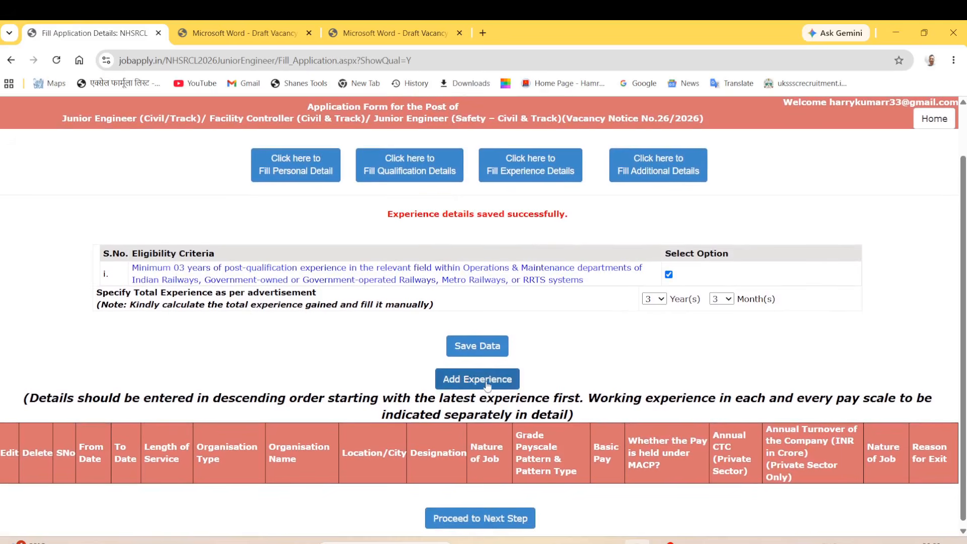
pyautogui.scroll(-1, 488, 386)
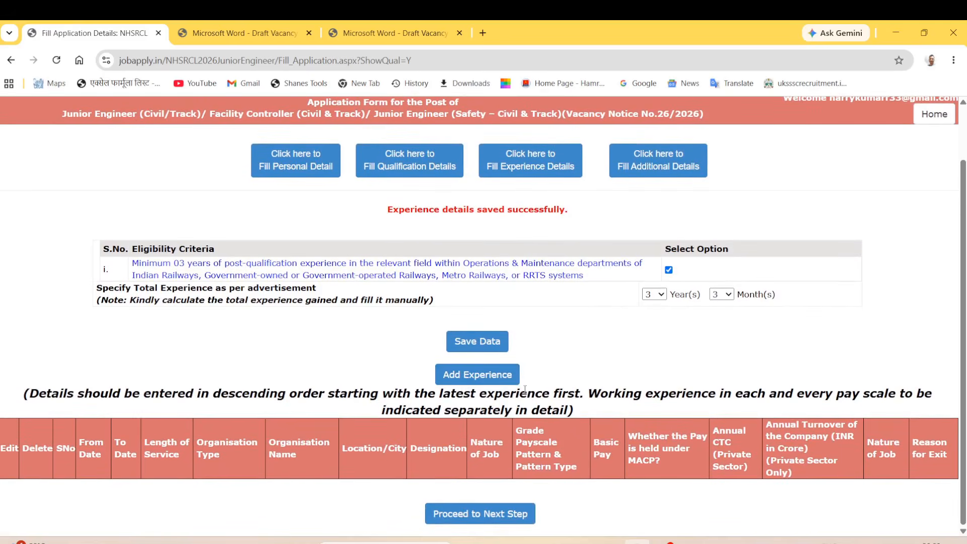
pyautogui.click(478, 375)
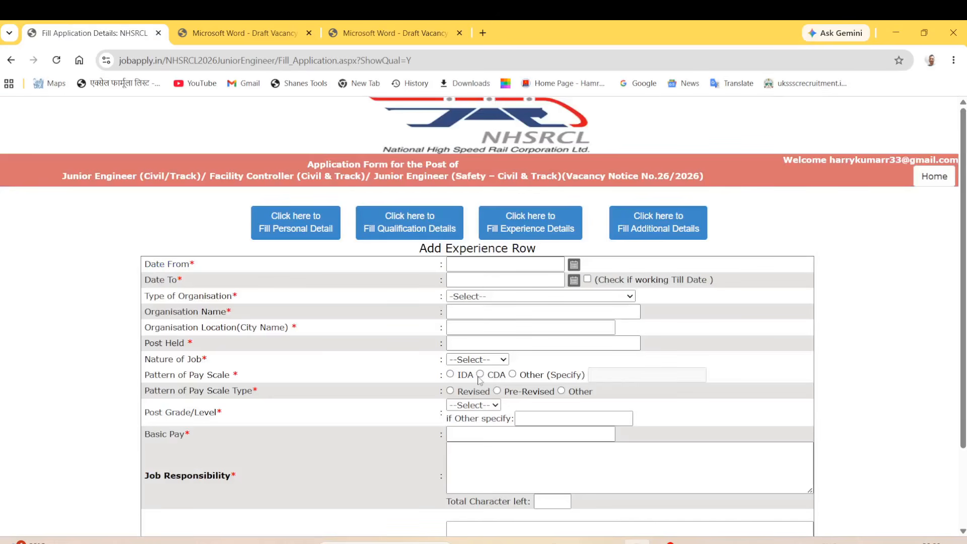
# Set the experience Date From to 13-May-2021.
pyautogui.scroll(-3, 480, 381)
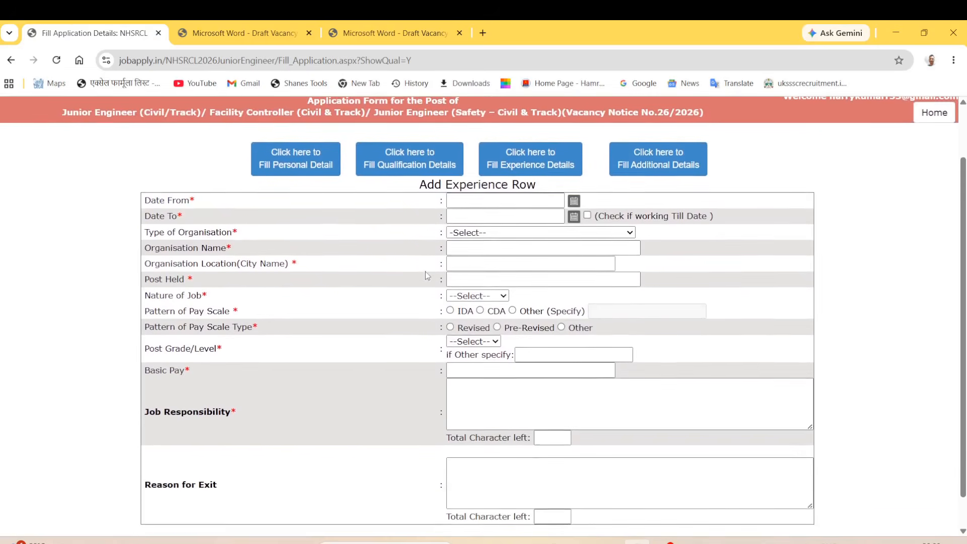
pyautogui.moveTo(151, 194); pyautogui.dragTo(174, 195)
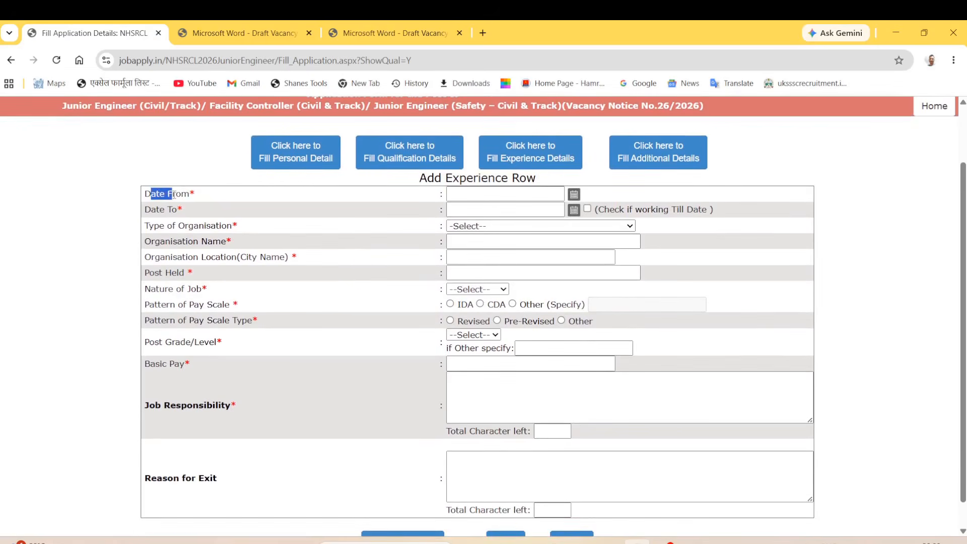
pyautogui.click(515, 195)
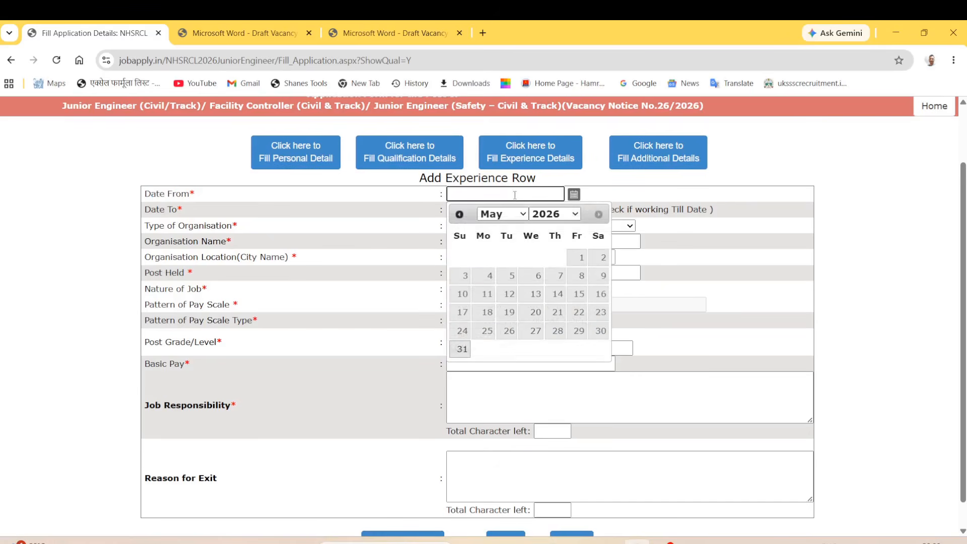
pyautogui.click(561, 214)
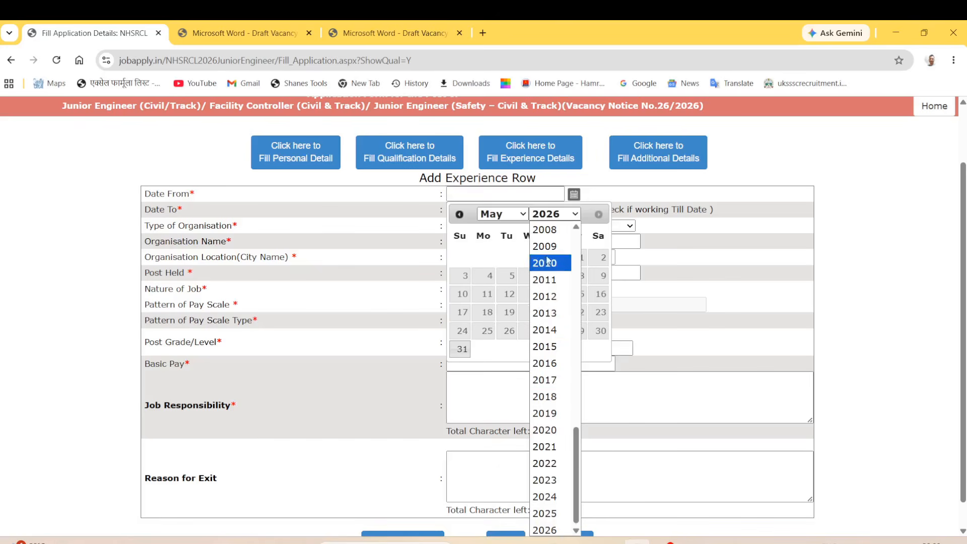
pyautogui.click(545, 447)
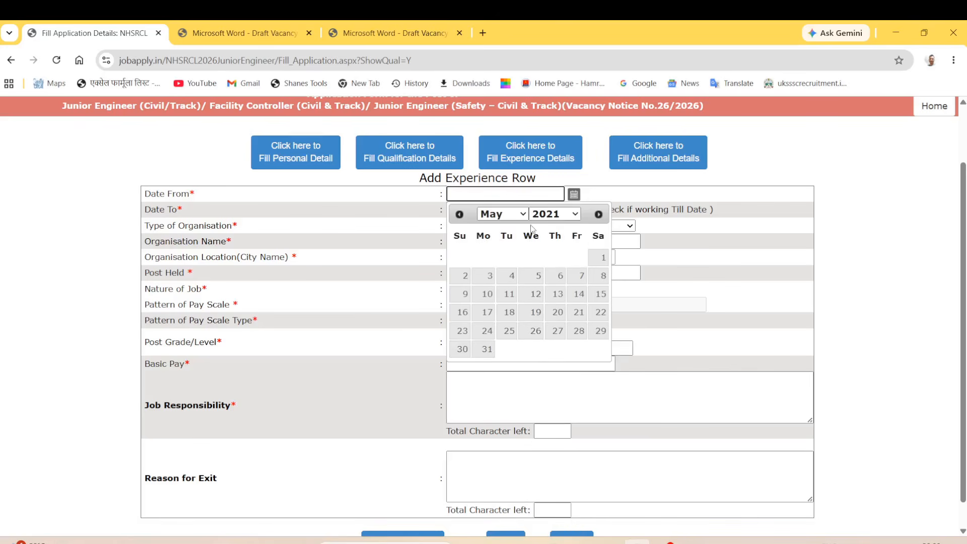
pyautogui.click(557, 295)
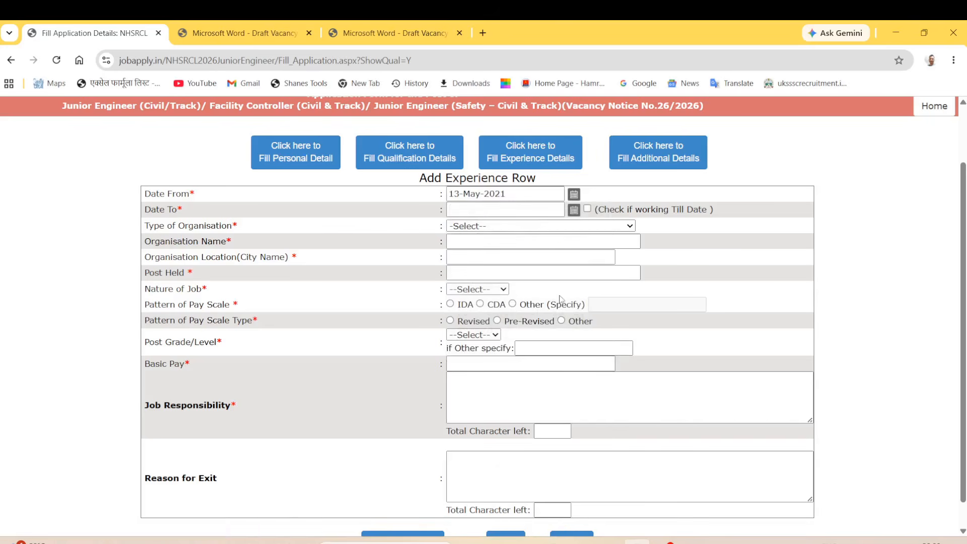
# Bring the Date To calendar to March 2024, leaving the till-date option unticked.
pyautogui.moveTo(146, 210); pyautogui.dragTo(178, 210)
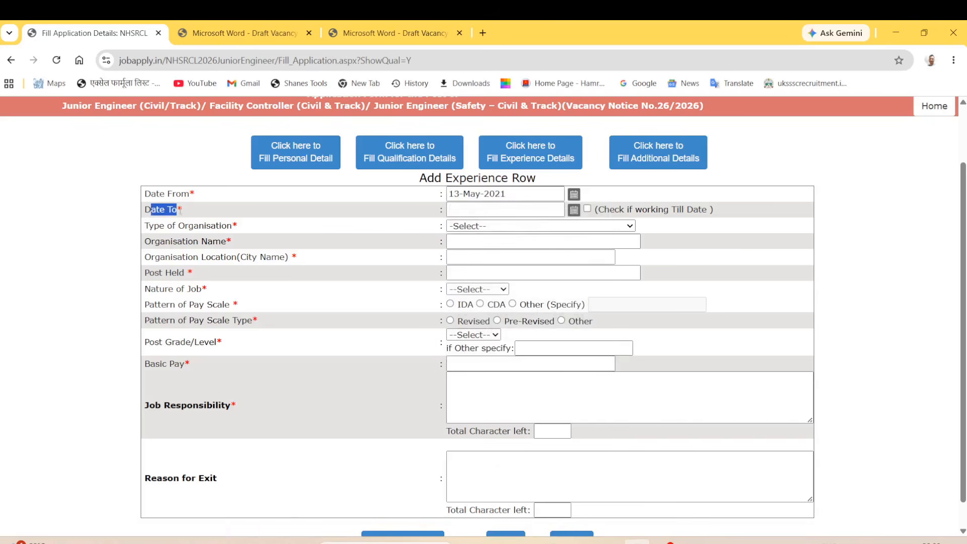
pyautogui.click(553, 210)
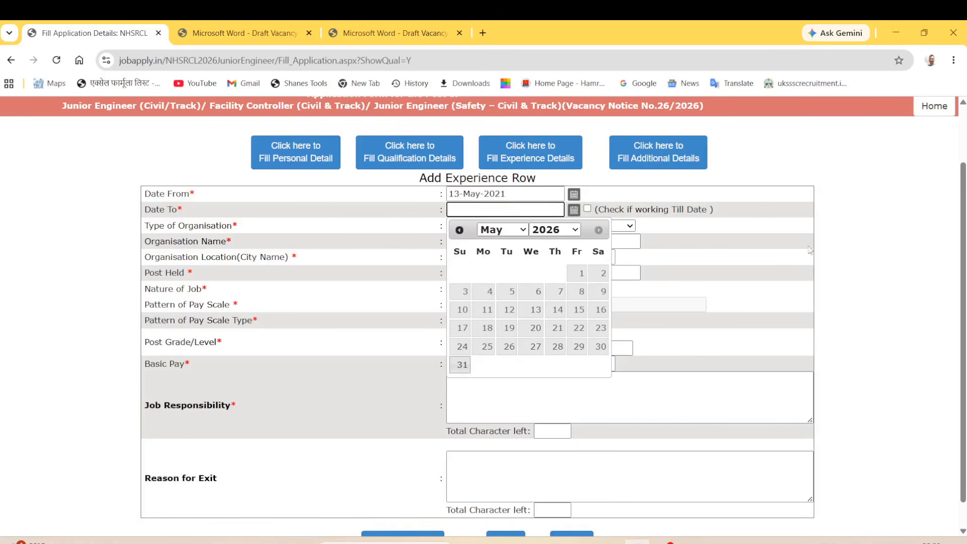
pyautogui.click(588, 208)
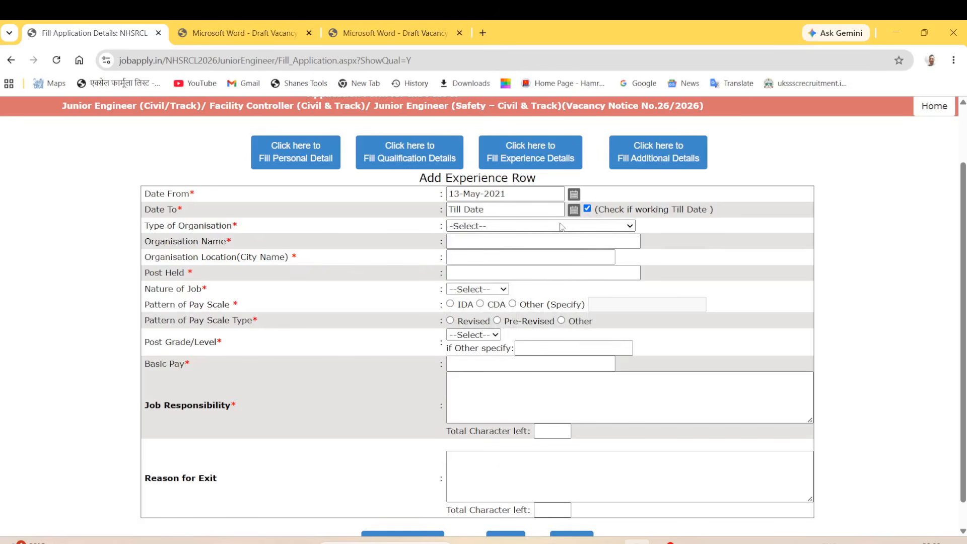
pyautogui.click(588, 209)
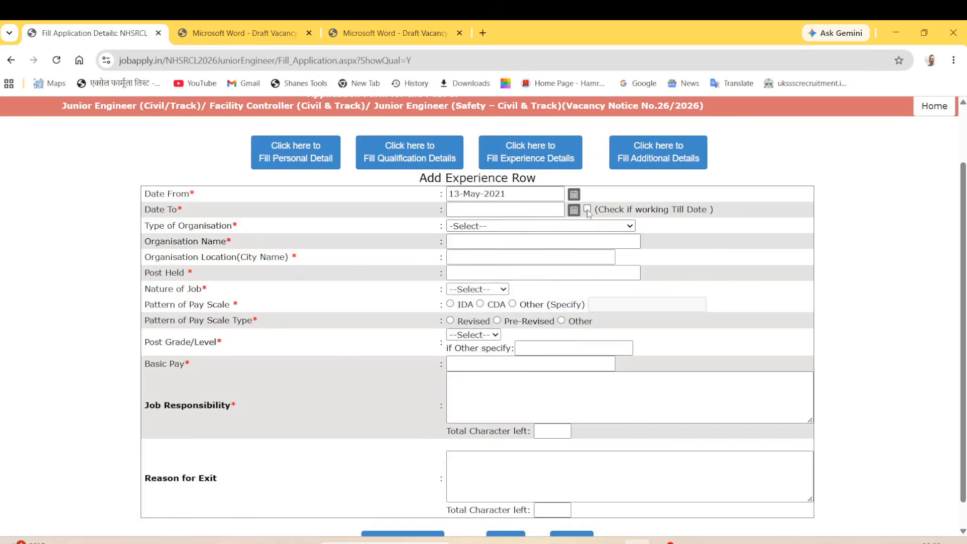
pyautogui.click(481, 211)
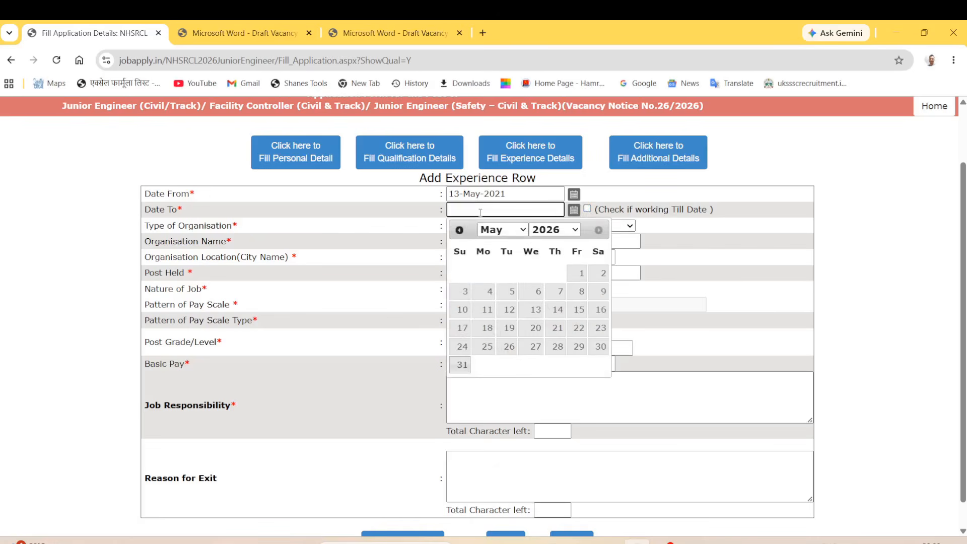
pyautogui.click(501, 229)
pyautogui.click(489, 276)
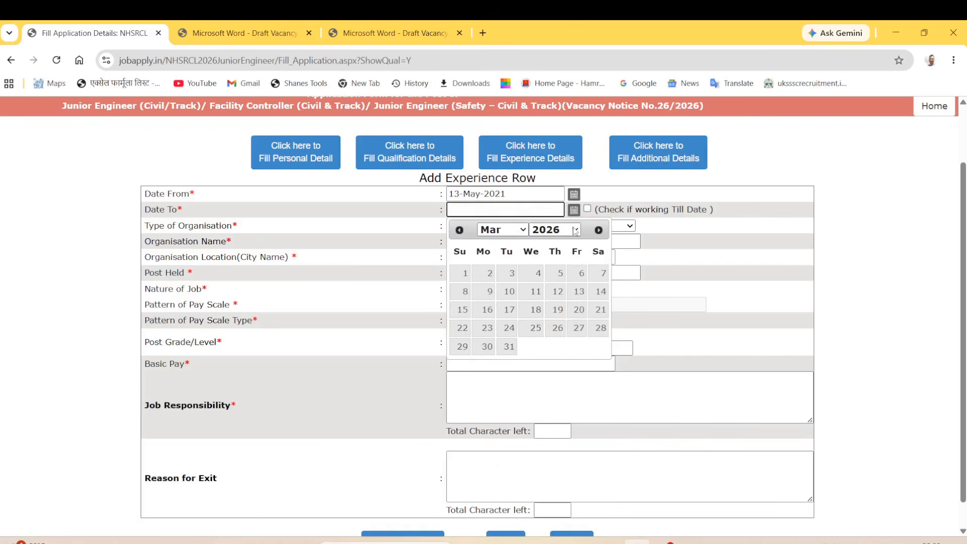
pyautogui.click(575, 230)
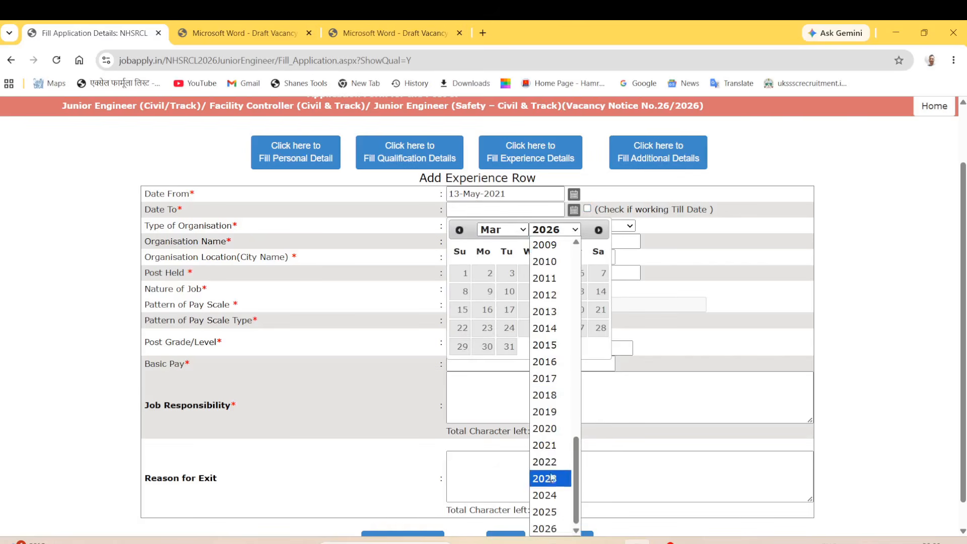
pyautogui.click(551, 497)
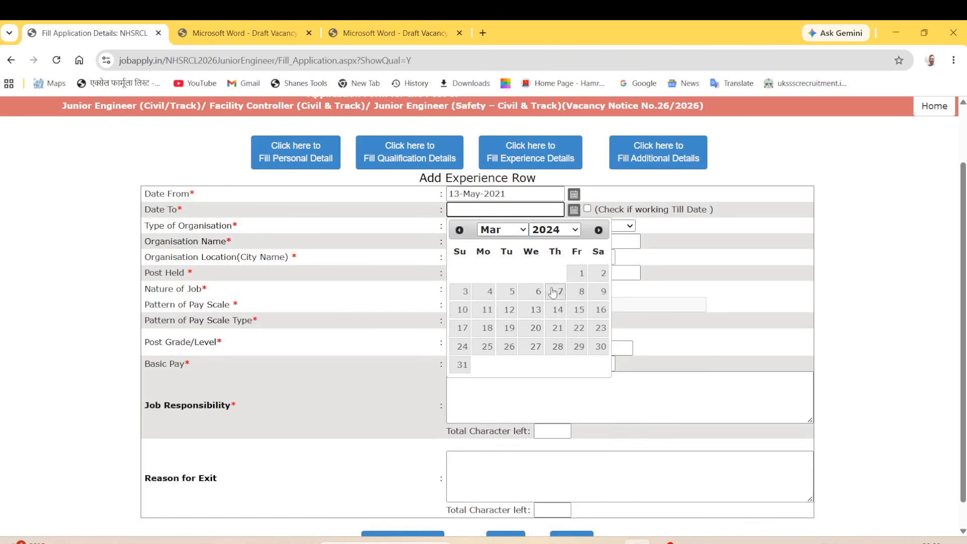
# Set the experience end date to 04-Mar-2024 and organisation type to Metro Railways.
pyautogui.click(488, 291)
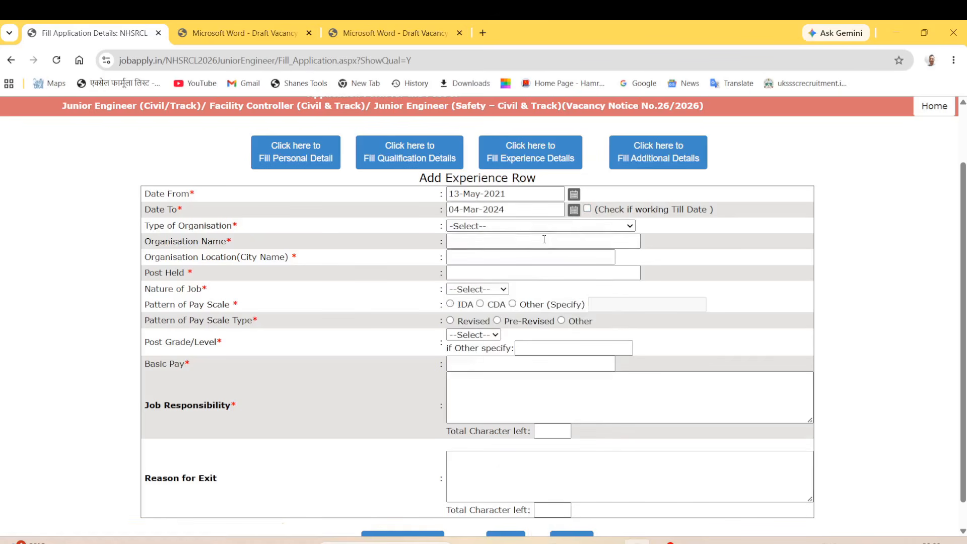
pyautogui.moveTo(150, 242); pyautogui.dragTo(215, 246)
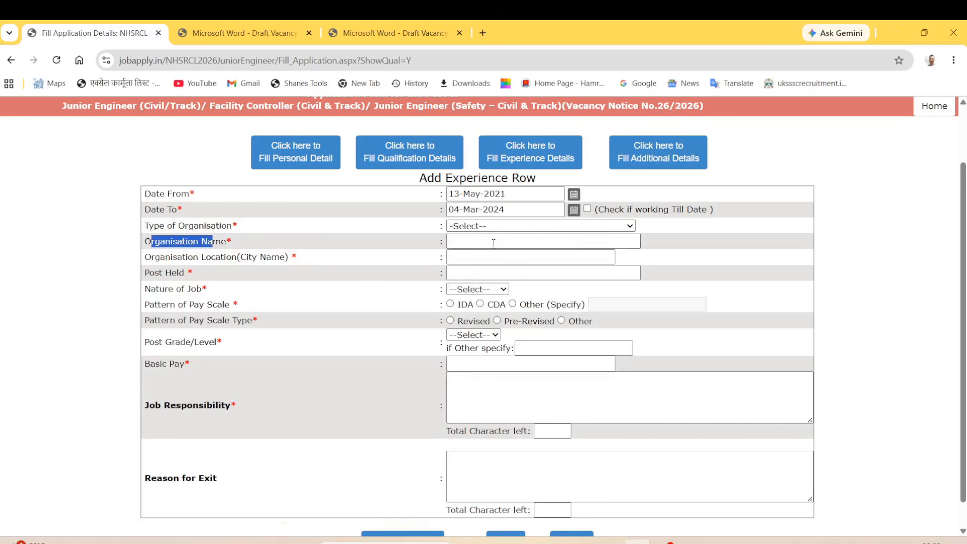
pyautogui.moveTo(160, 226); pyautogui.dragTo(226, 227)
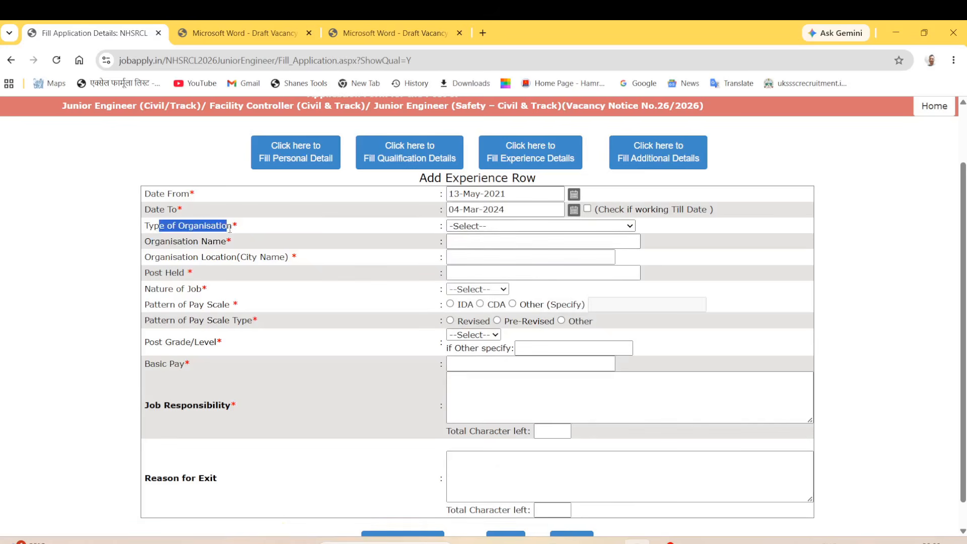
pyautogui.click(498, 230)
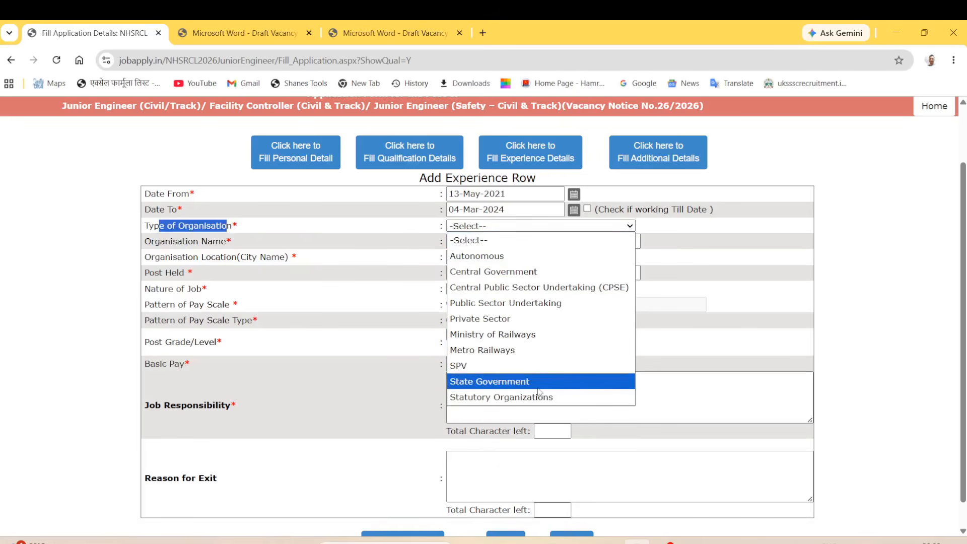
pyautogui.click(492, 356)
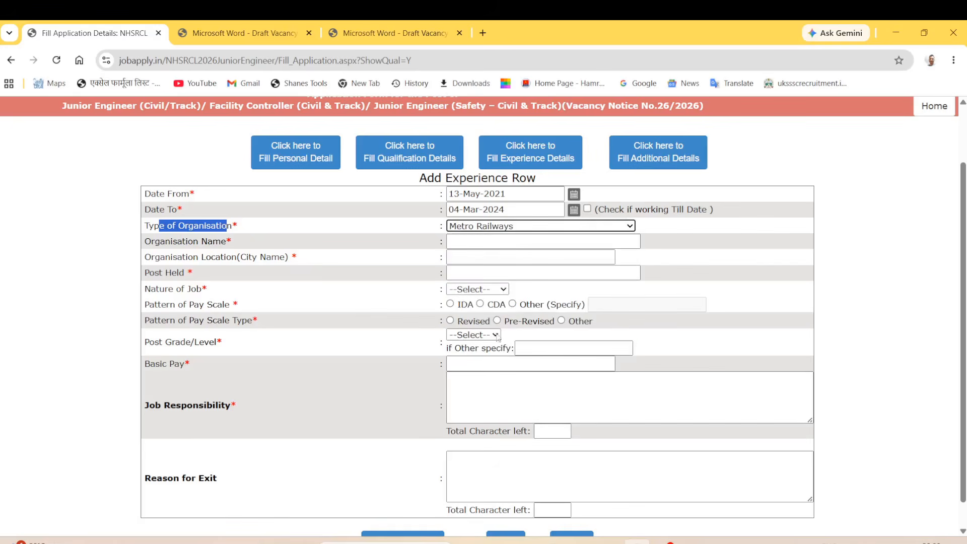
# Enter 'location' as the organisation location and correct the organisation name to 'private'.
pyautogui.click(464, 241)
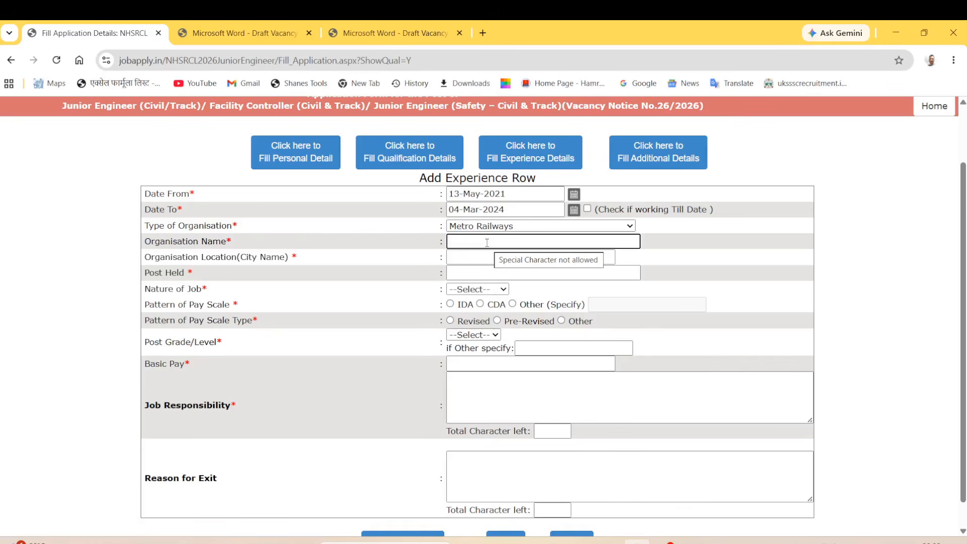
pyautogui.write('location')
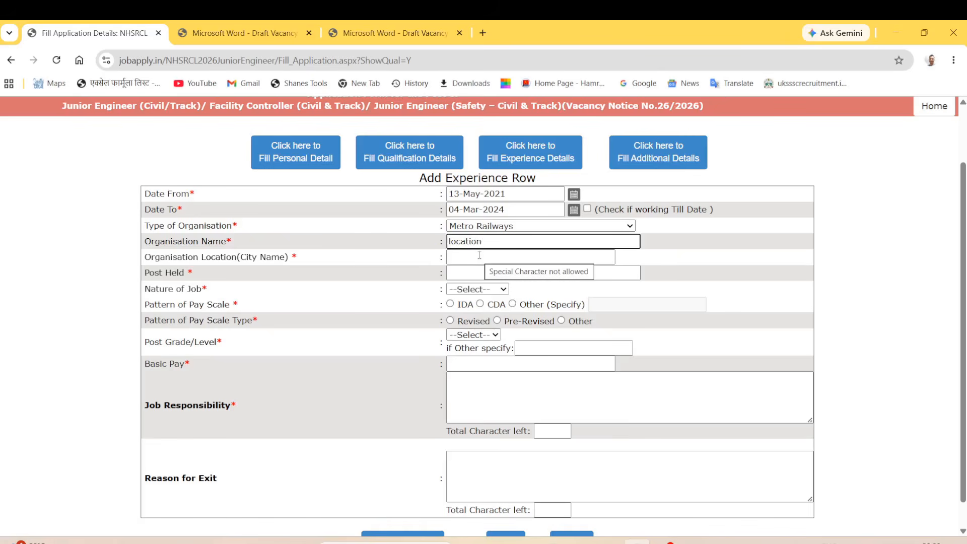
pyautogui.click(479, 256)
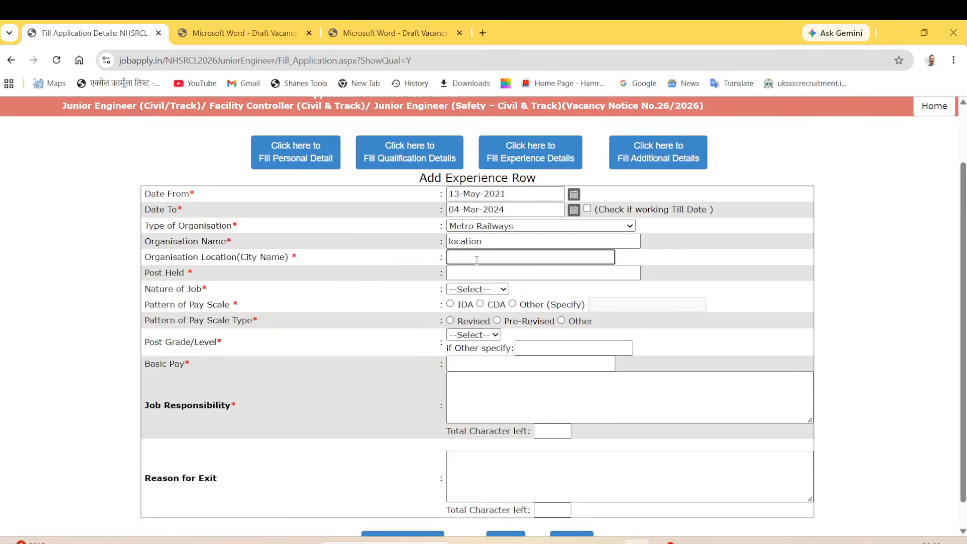
pyautogui.write('location')
pyautogui.click(489, 242)
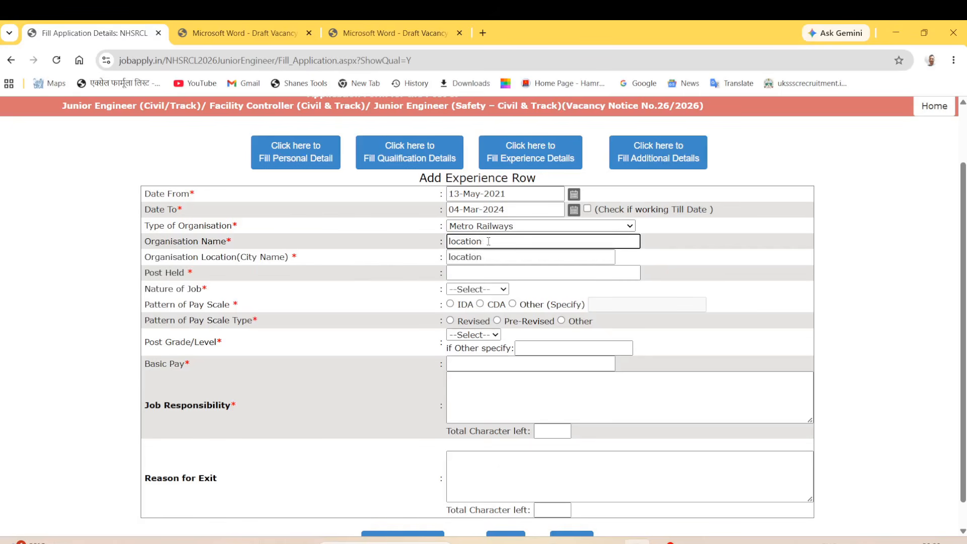
pyautogui.press('BackSpace')
pyautogui.press('BackSpace')
pyautogui.press('BackSpace')
pyautogui.press('BackSpace')
pyautogui.press('BackSpace')
pyautogui.press('BackSpace')
pyautogui.press('BackSpace')
pyautogui.write('private')
# Enter 'post name' as the post held and choose Contractual as the nature of job.
pyautogui.moveTo(150, 275); pyautogui.dragTo(216, 276)
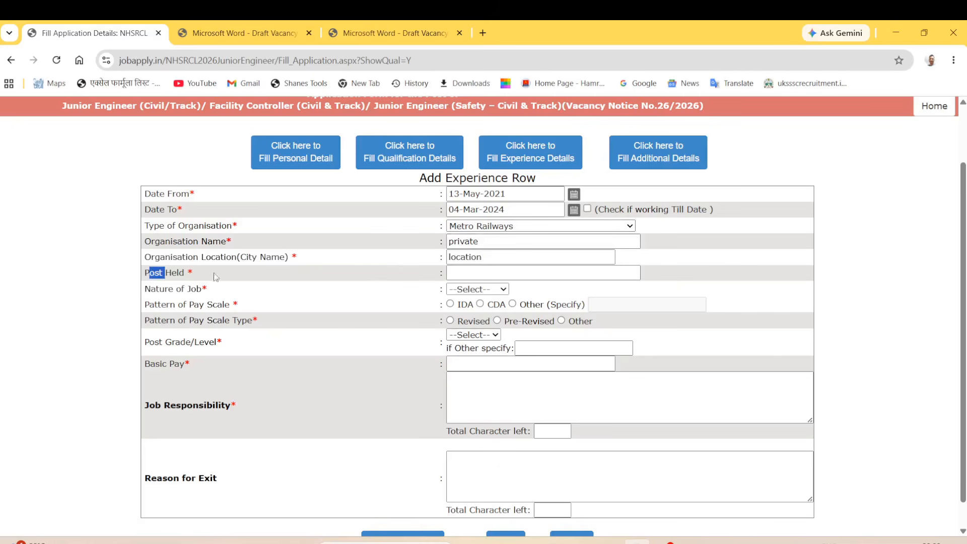
pyautogui.click(519, 273)
pyautogui.write('post name')
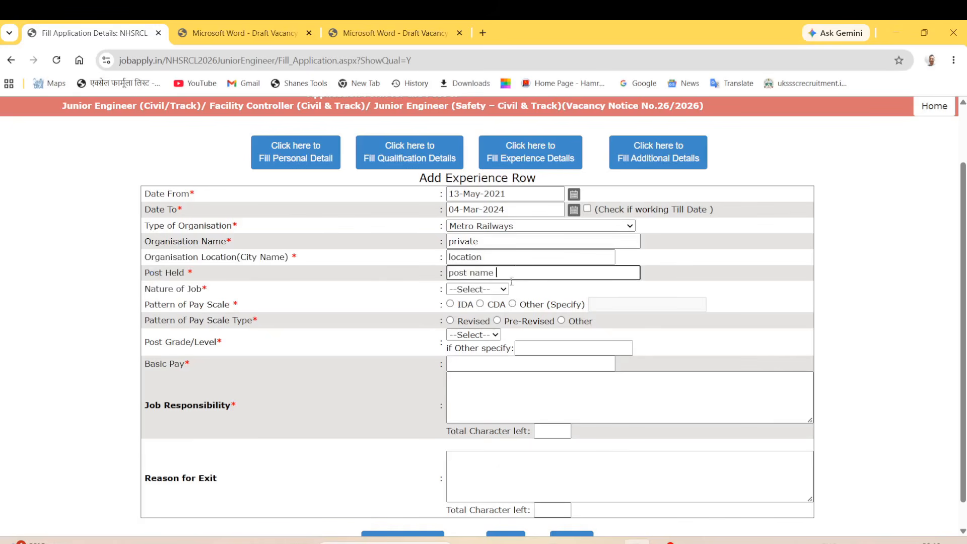
pyautogui.moveTo(144, 288); pyautogui.dragTo(196, 290)
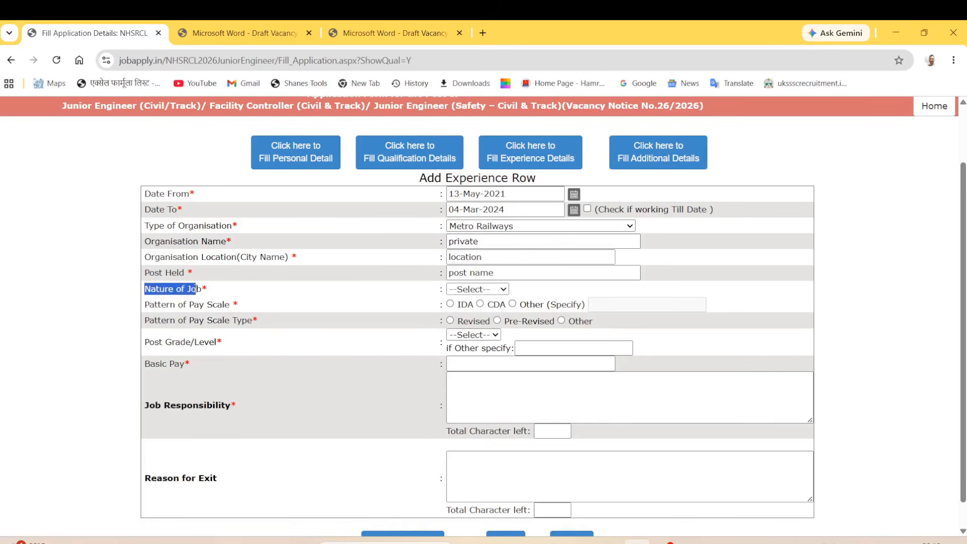
pyautogui.click(487, 289)
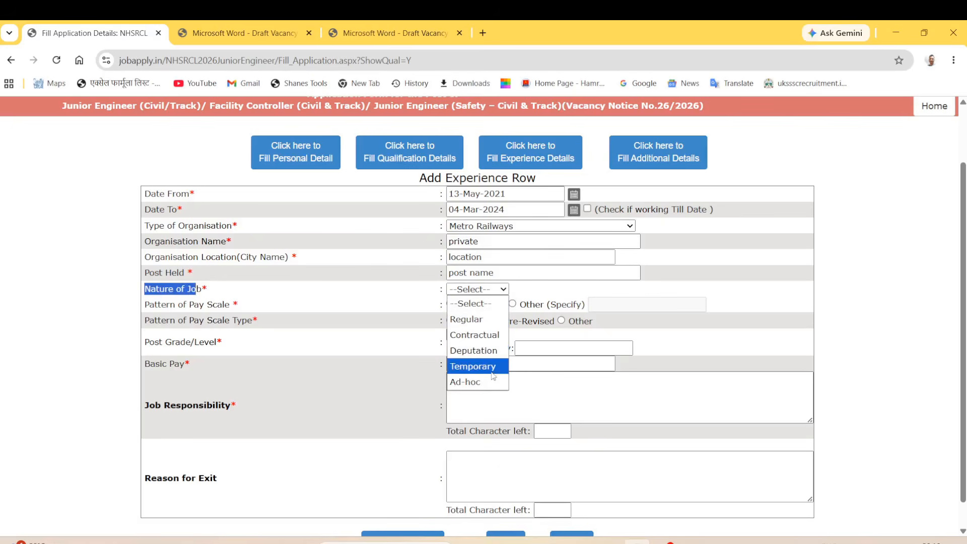
pyautogui.click(483, 335)
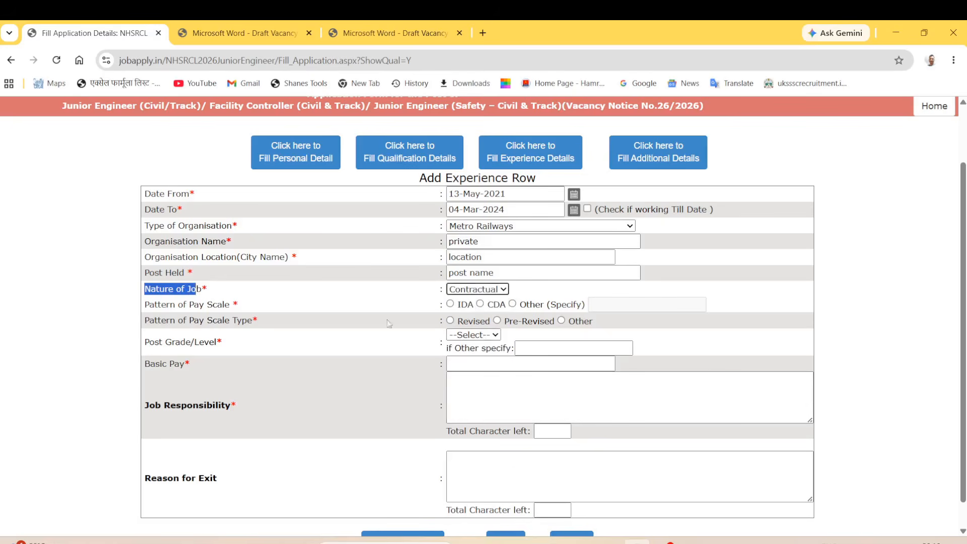
pyautogui.doubleClick(145, 305)
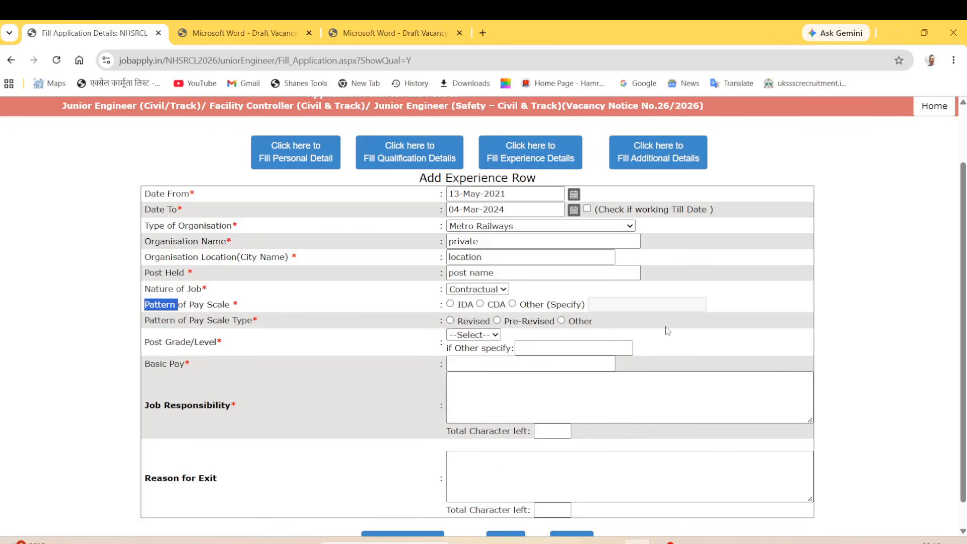
# Set the pay scale type to Revised after briefly choosing Other.
pyautogui.click(405, 303)
pyautogui.moveTo(452, 309); pyautogui.dragTo(547, 302)
pyautogui.click(557, 301)
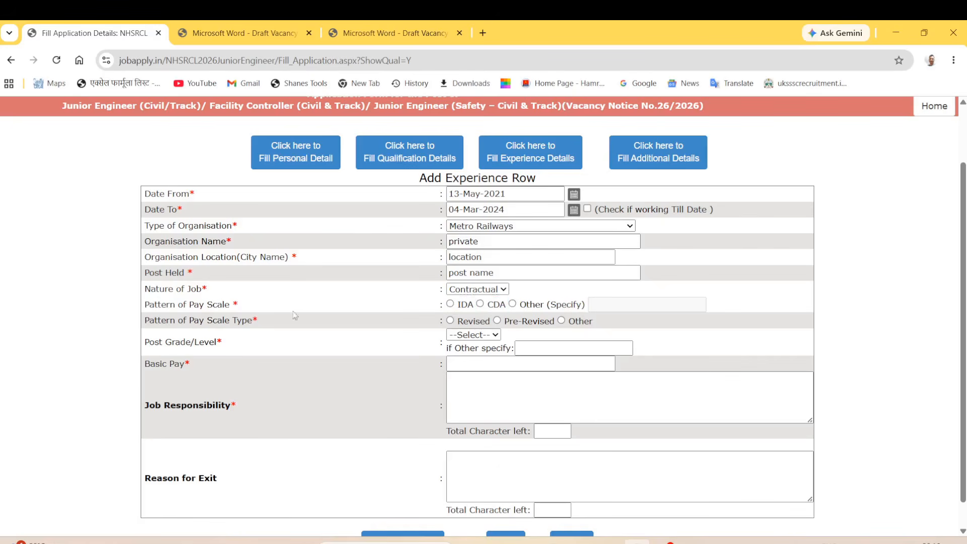
pyautogui.moveTo(150, 318); pyautogui.dragTo(230, 321)
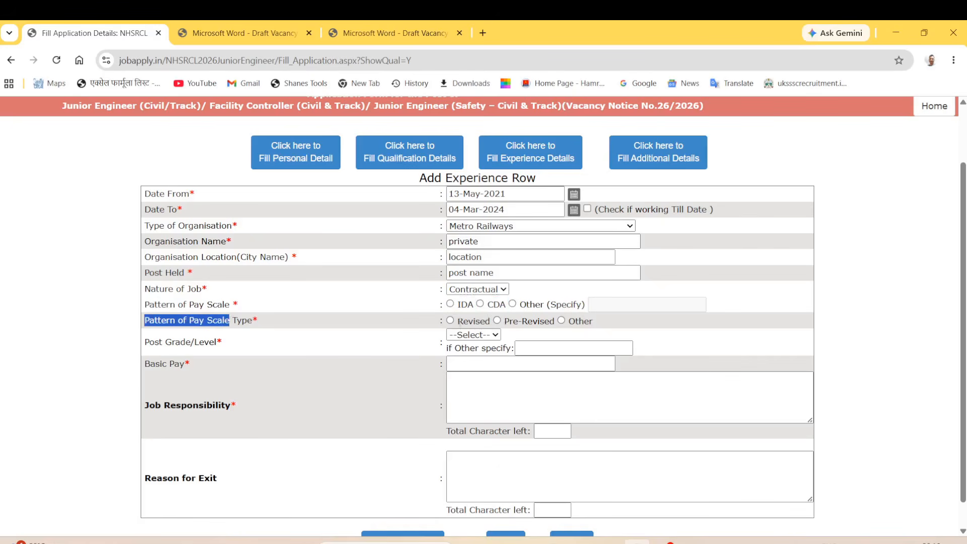
pyautogui.click(419, 323)
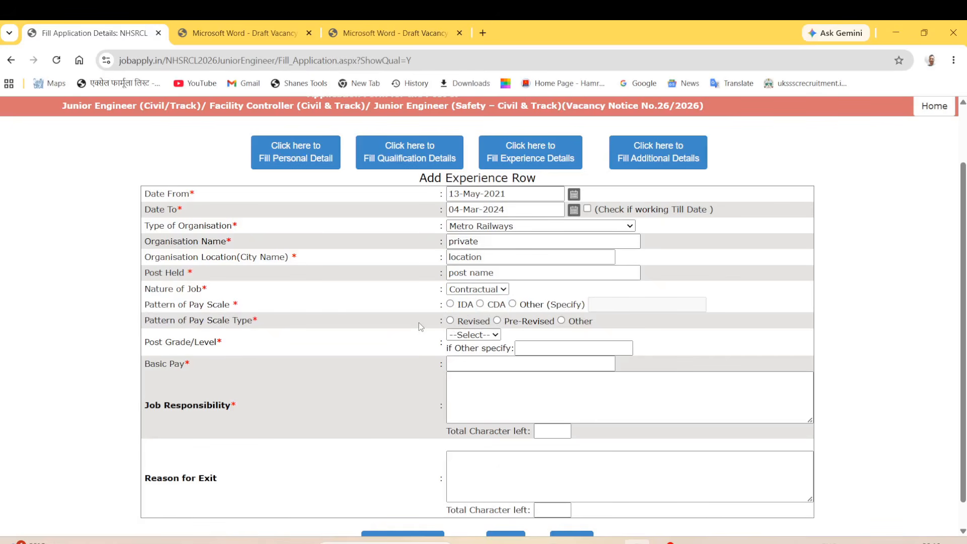
pyautogui.moveTo(419, 322); pyautogui.dragTo(440, 317)
pyautogui.click(467, 329)
pyautogui.click(562, 321)
pyautogui.click(496, 335)
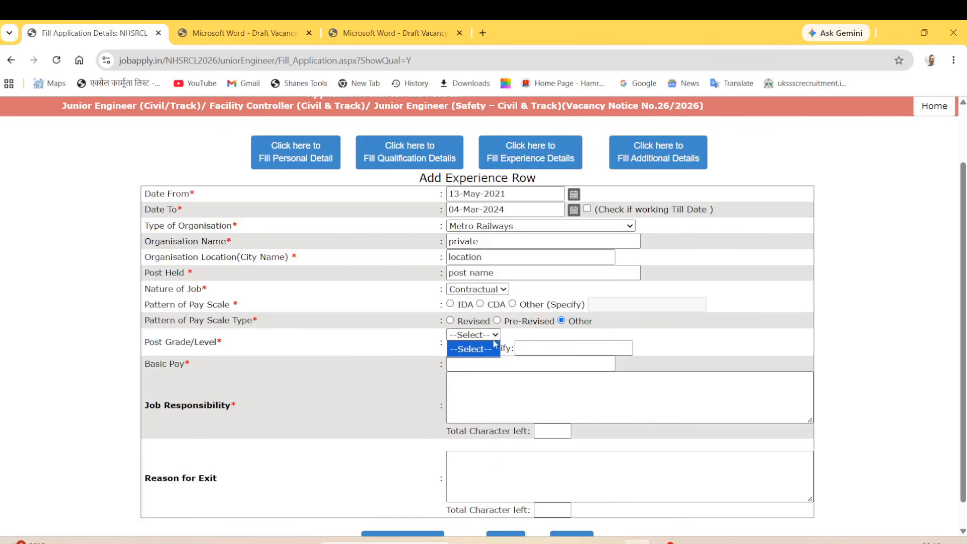
pyautogui.click(497, 336)
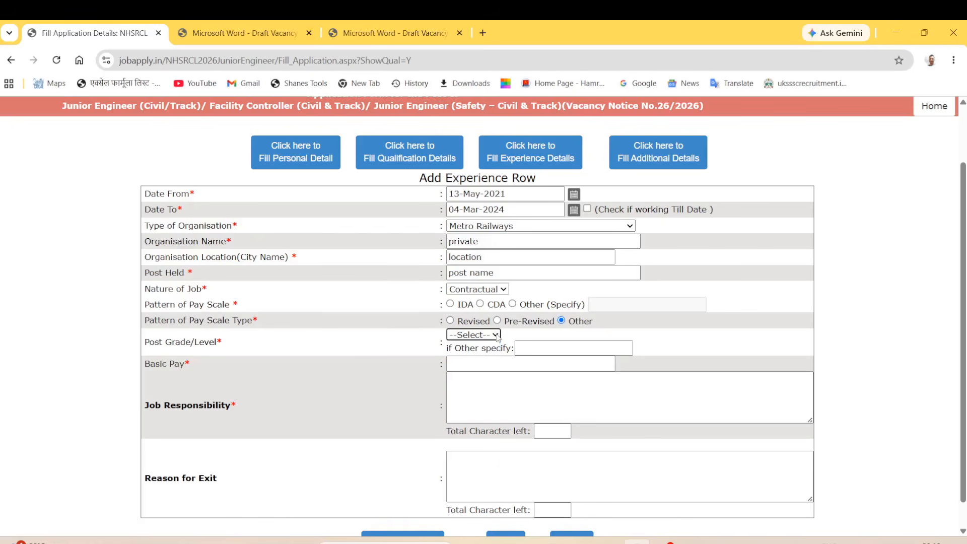
pyautogui.click(450, 321)
pyautogui.click(469, 335)
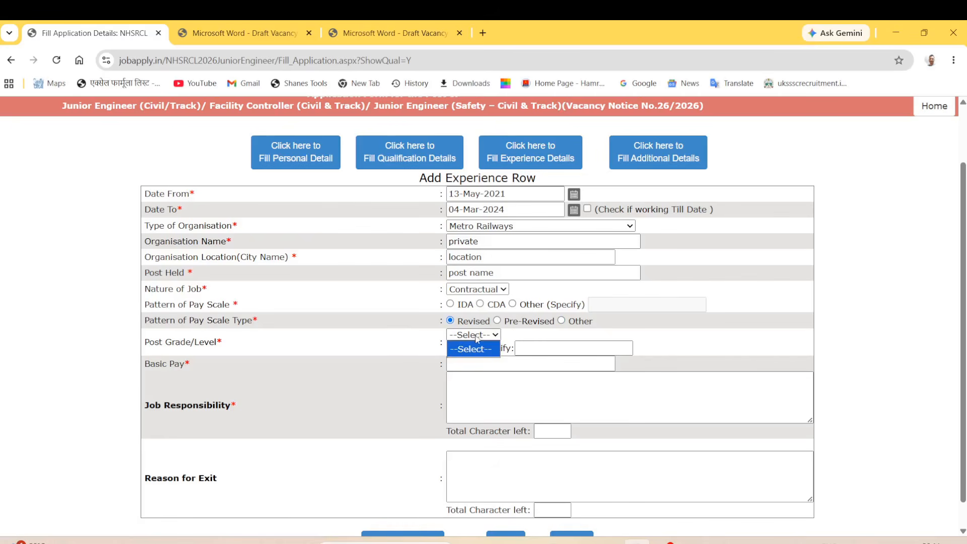
pyautogui.click(429, 337)
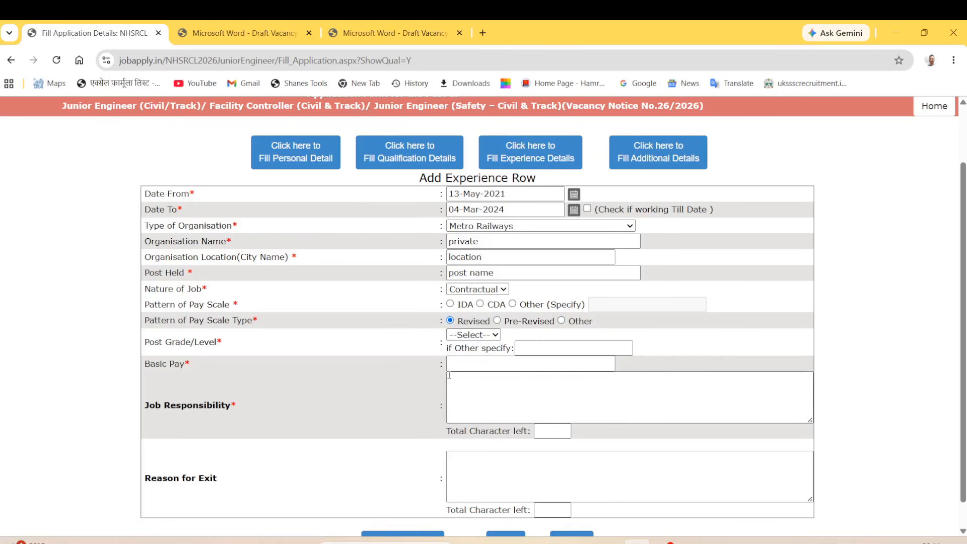
# Enter basic pay 42000 and job responsibility 'job respon'.
pyautogui.moveTo(144, 343); pyautogui.dragTo(195, 342)
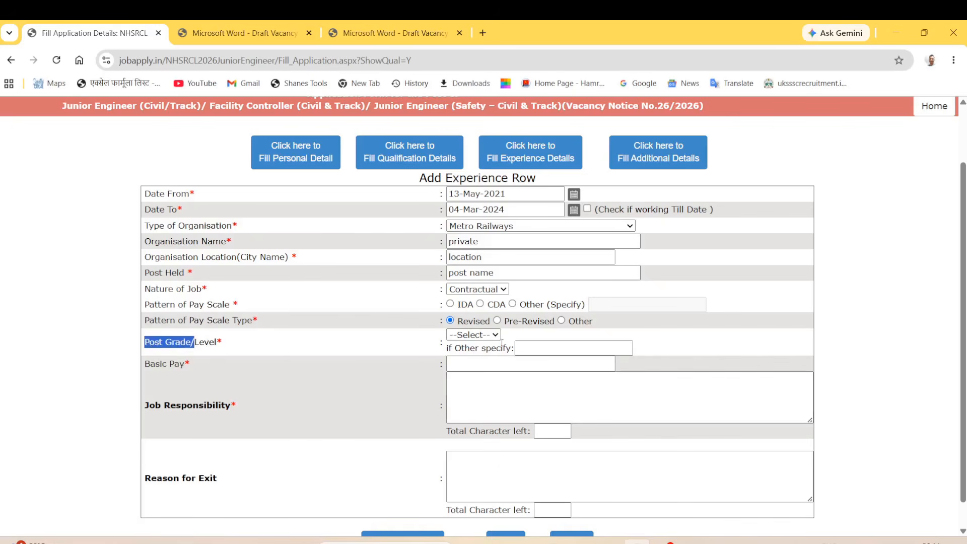
pyautogui.click(528, 348)
pyautogui.click(487, 335)
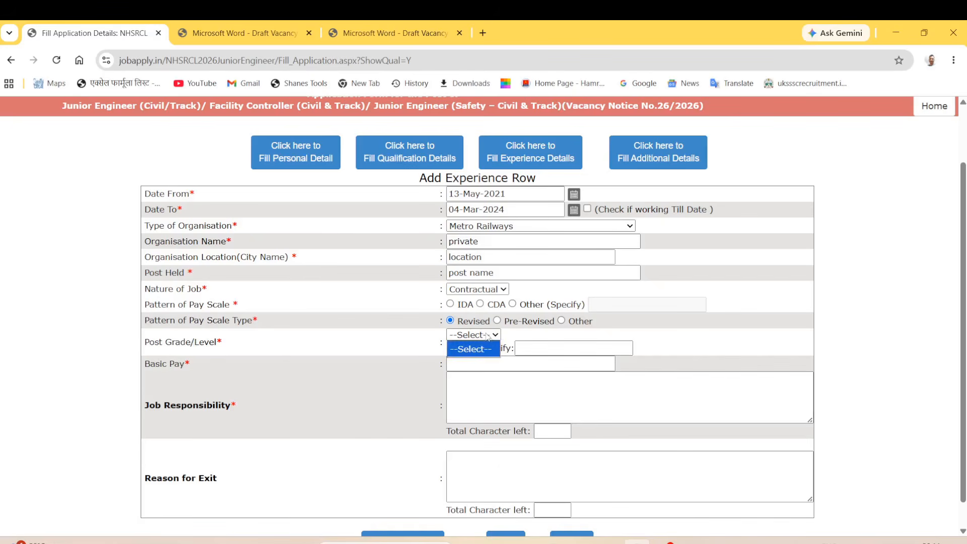
pyautogui.click(542, 337)
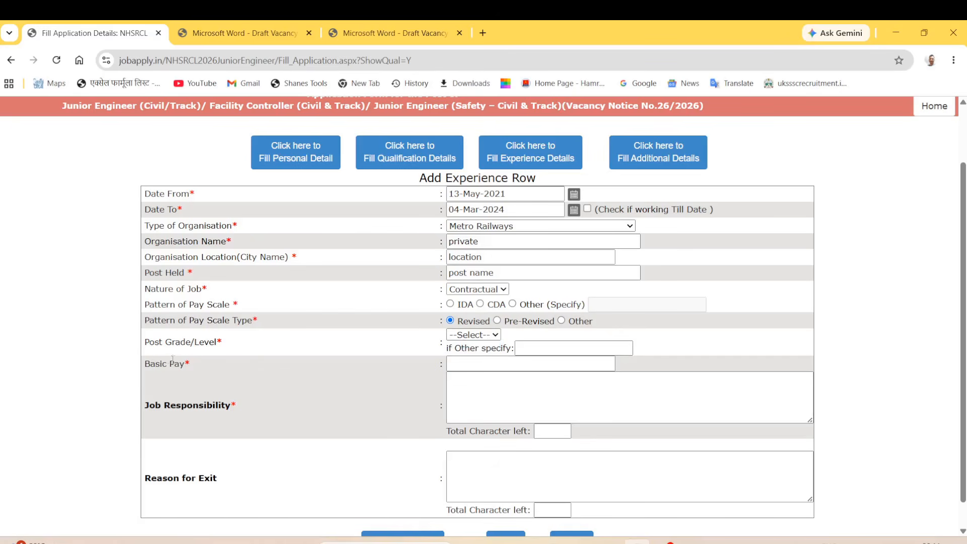
pyautogui.moveTo(150, 364); pyautogui.dragTo(191, 365)
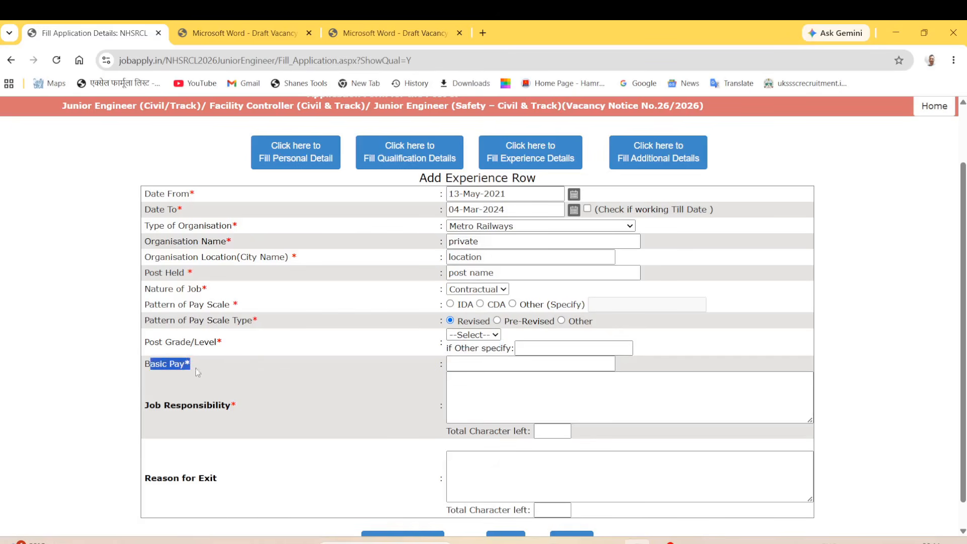
pyautogui.click(481, 371)
pyautogui.click(480, 365)
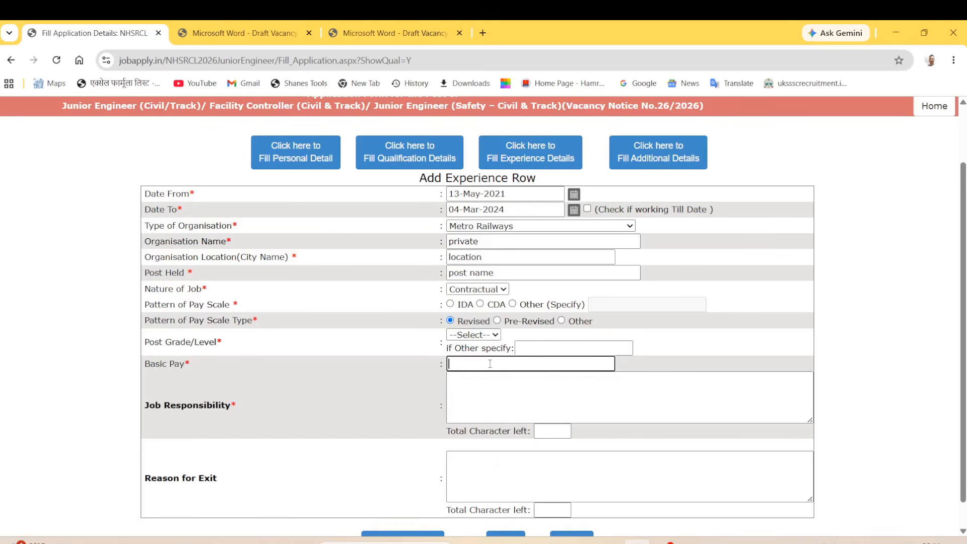
pyautogui.write('42000')
pyautogui.click(494, 390)
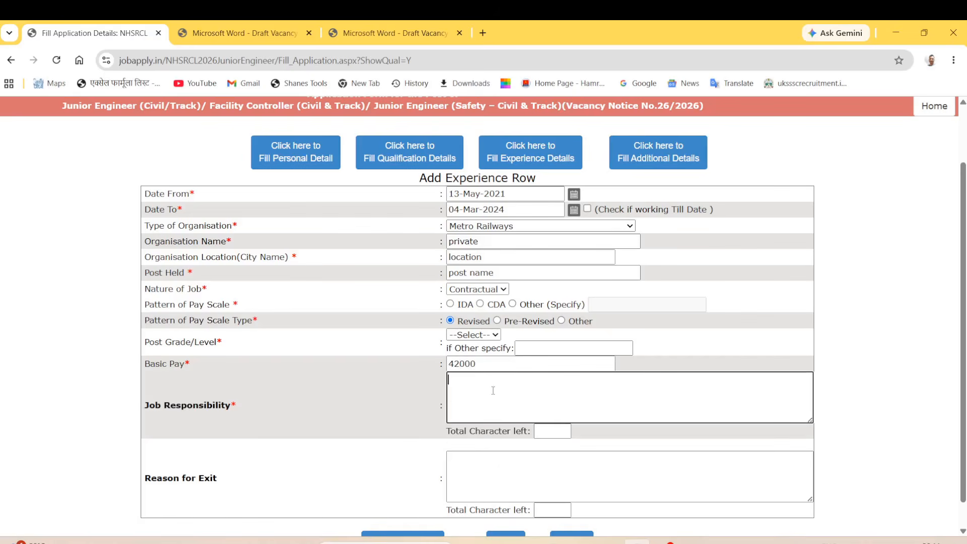
pyautogui.write('job respon')
pyautogui.click(486, 477)
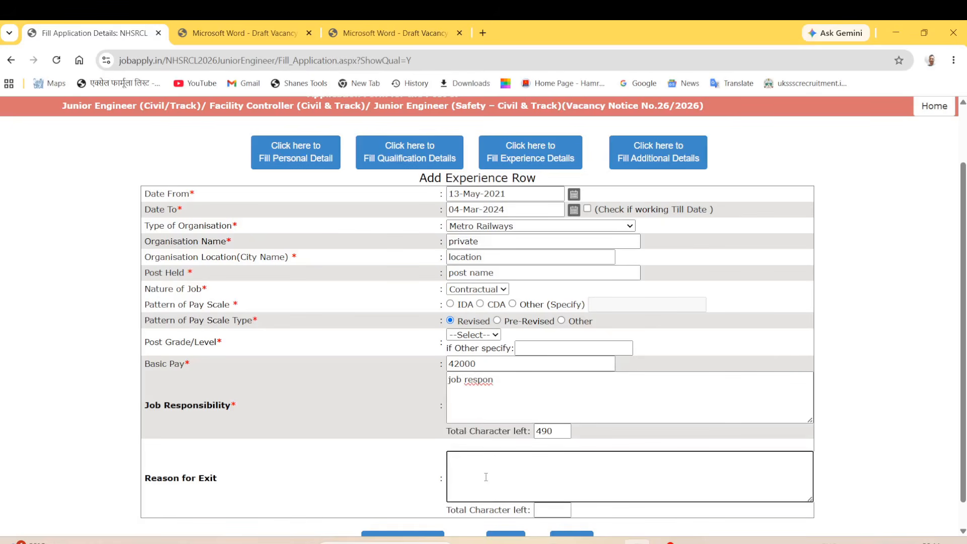
pyautogui.click(491, 336)
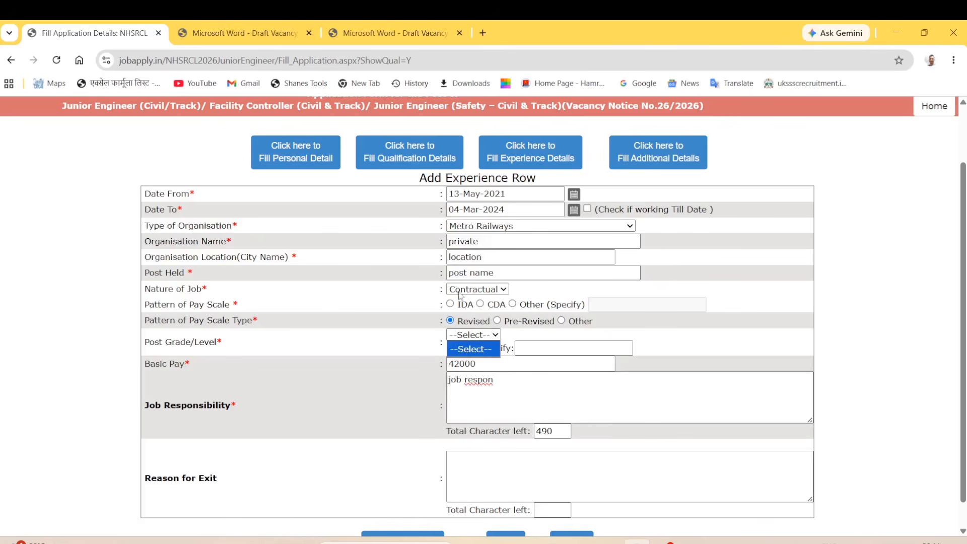
pyautogui.click(451, 305)
pyautogui.click(451, 305)
pyautogui.click(475, 336)
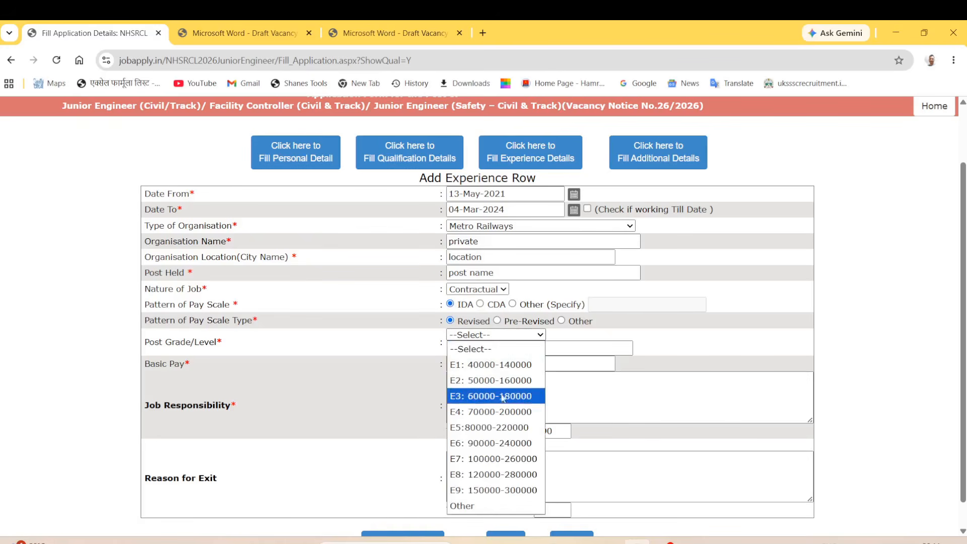
pyautogui.click(497, 366)
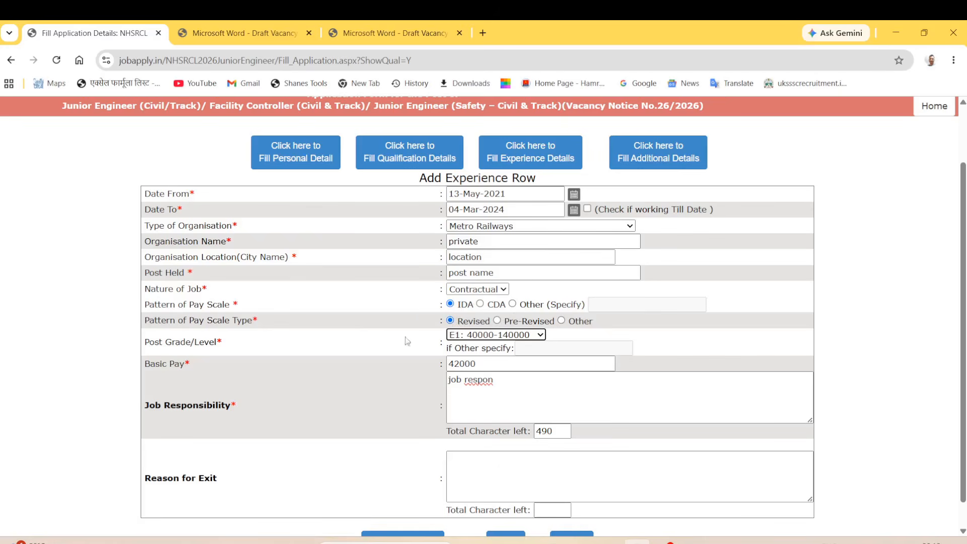
pyautogui.moveTo(159, 342); pyautogui.dragTo(194, 342)
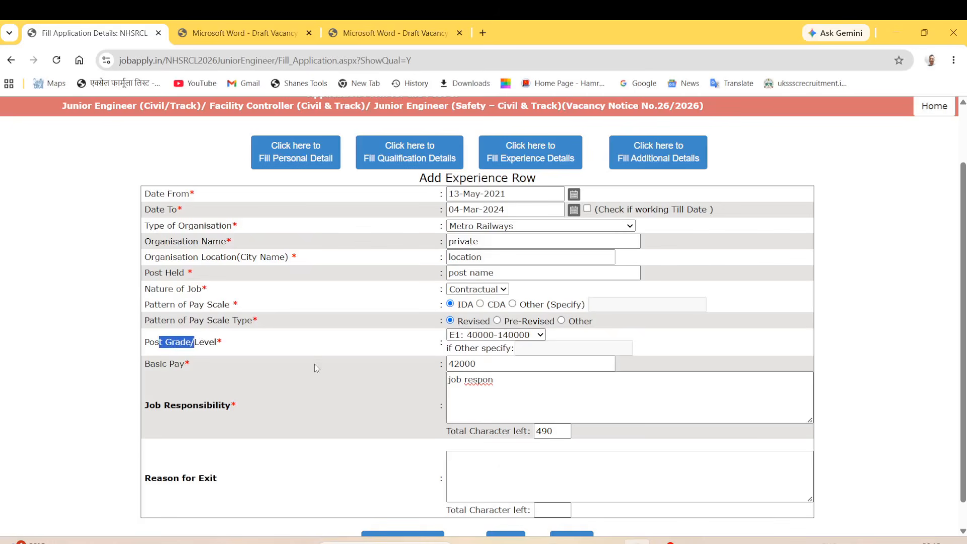
pyautogui.click(427, 346)
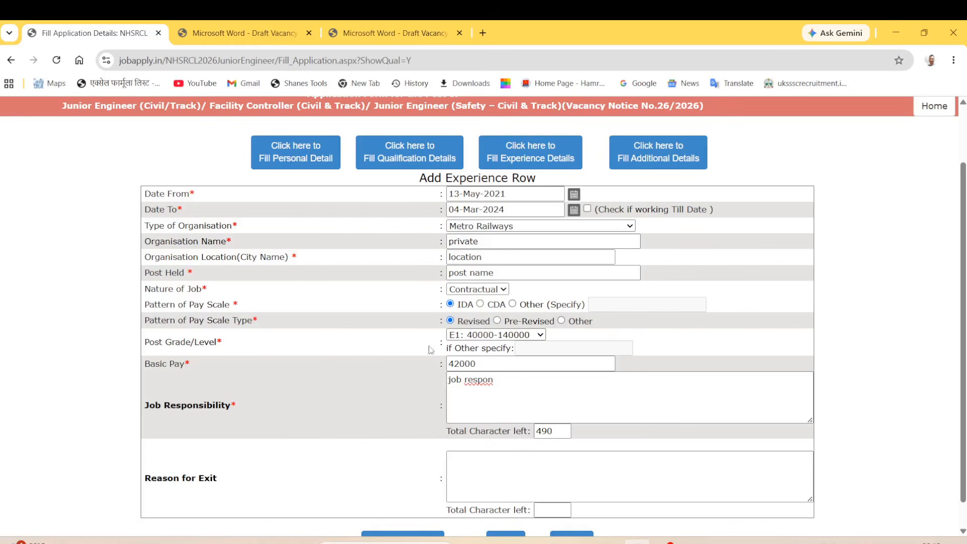
pyautogui.moveTo(156, 368); pyautogui.dragTo(282, 367)
pyautogui.click(509, 367)
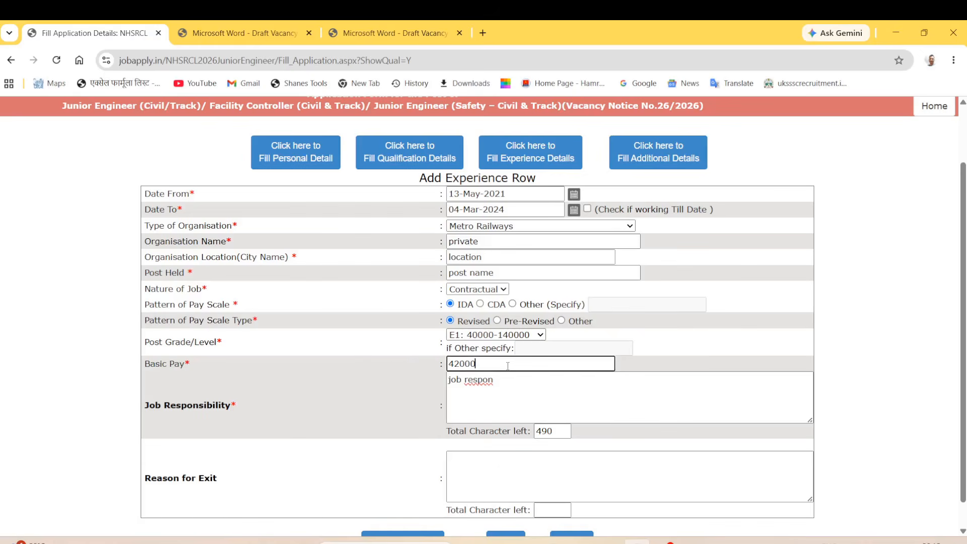
pyautogui.click(500, 381)
# Enter 'reaspn' as the reason for exit and save the experience entry.
pyautogui.click(477, 474)
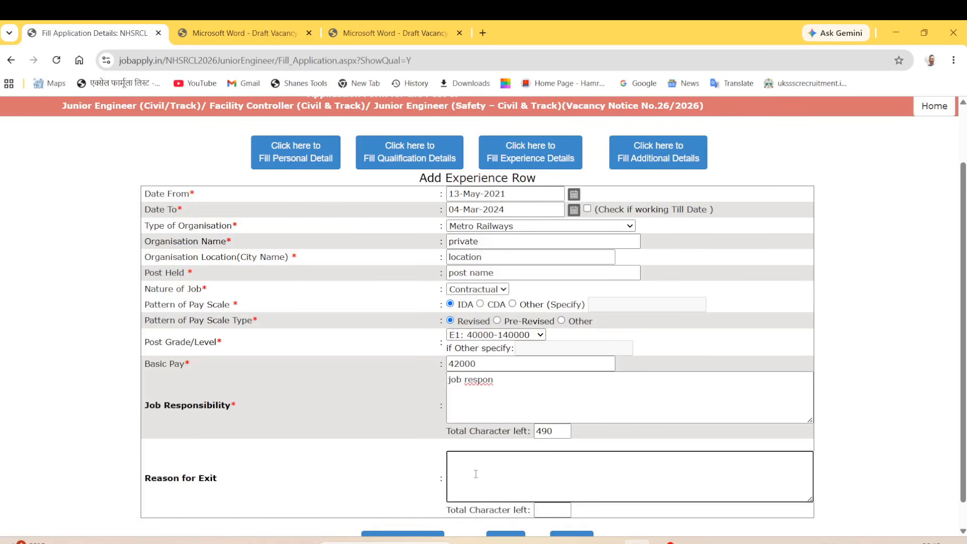
pyautogui.write('reaspn')
pyautogui.scroll(-1, 476, 474)
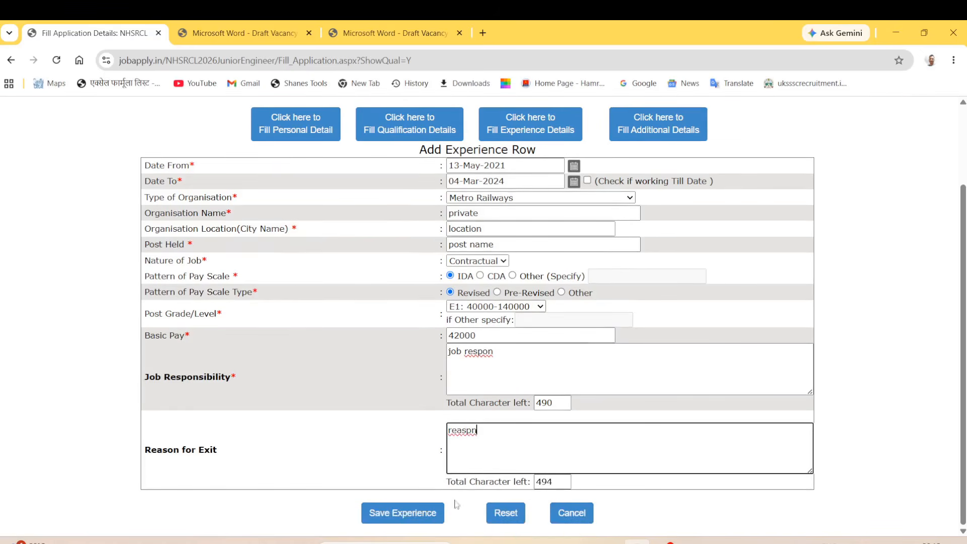
pyautogui.click(427, 515)
pyautogui.click(480, 183)
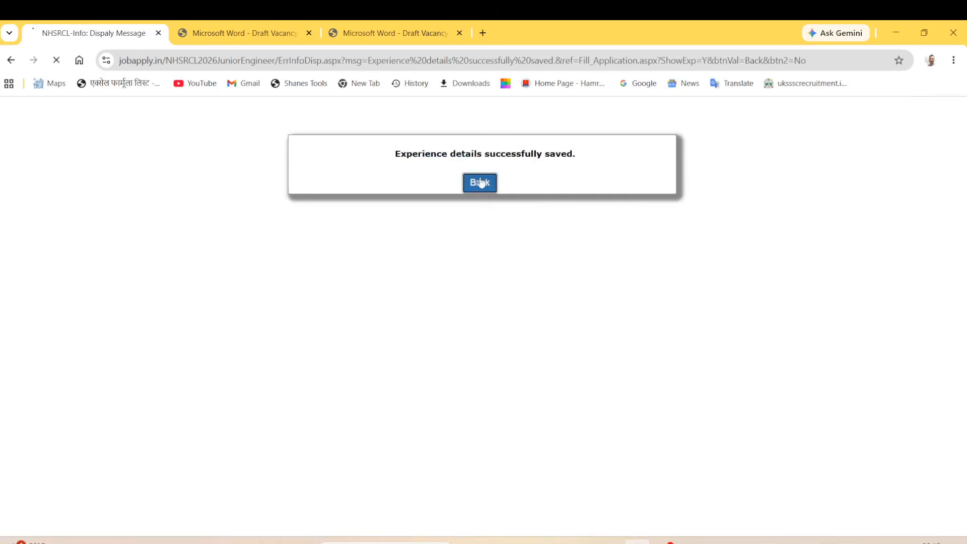
# Review the saved experience row and proceed to the Additional Information step.
pyautogui.scroll(-3, 554, 343)
pyautogui.moveTo(104, 457); pyautogui.dragTo(729, 507)
pyautogui.click(590, 249)
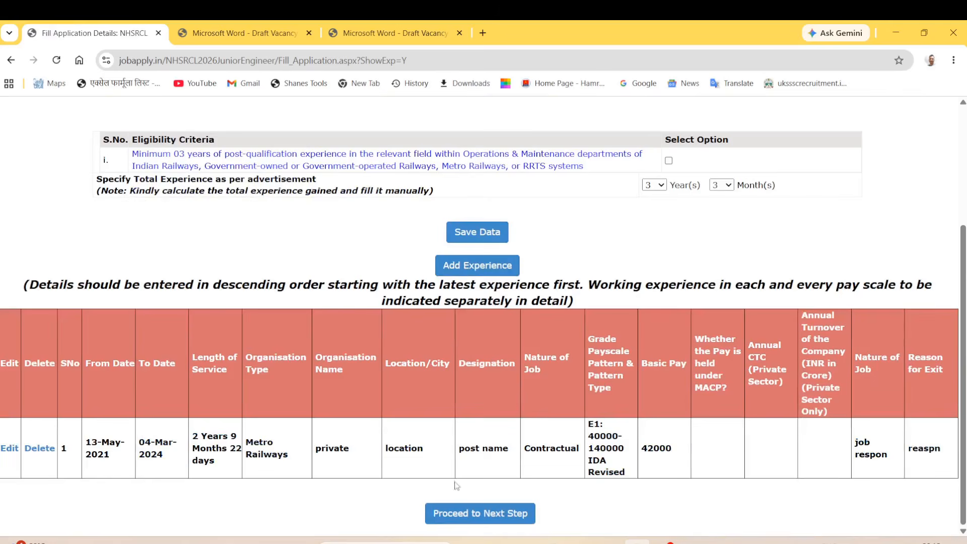
pyautogui.click(511, 519)
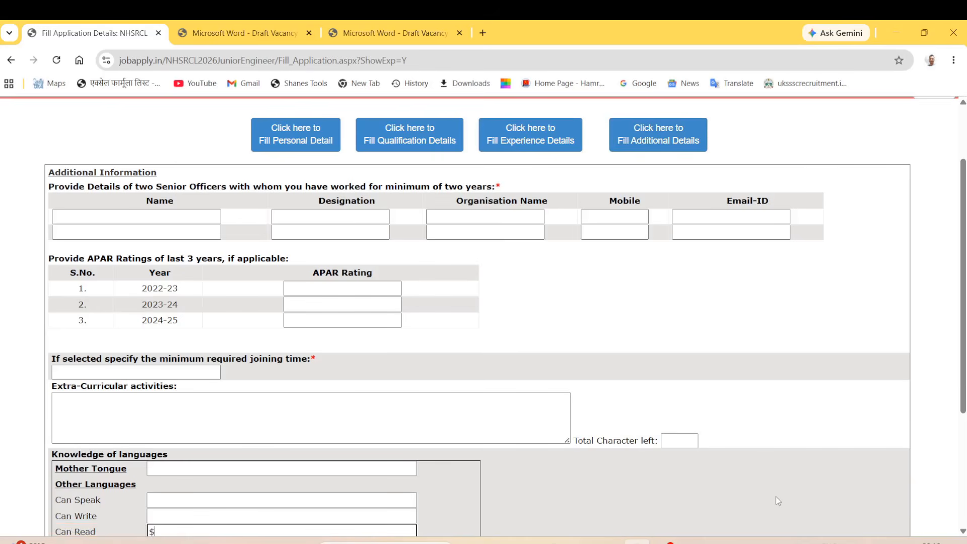
pyautogui.moveTo(56, 174); pyautogui.dragTo(431, 188)
# Enter 'post' as the first senior officer's designation.
pyautogui.click(45, 194)
pyautogui.click(126, 189)
pyautogui.click(431, 191)
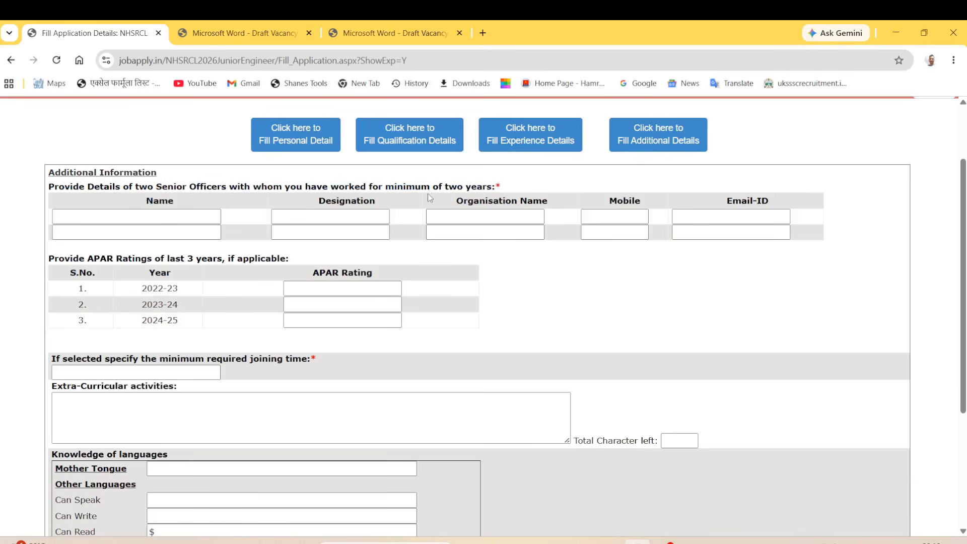
pyautogui.moveTo(155, 186); pyautogui.dragTo(234, 185)
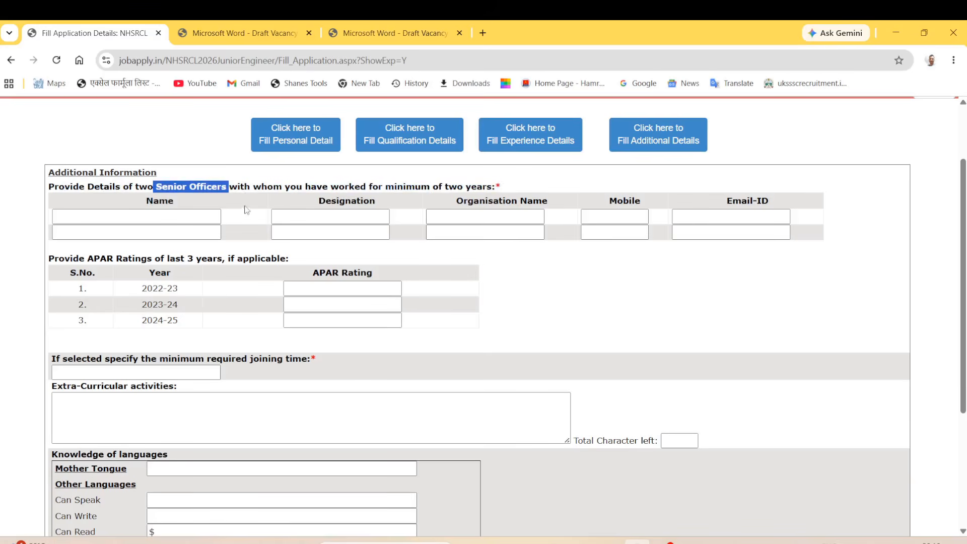
pyautogui.moveTo(330, 187); pyautogui.dragTo(423, 187)
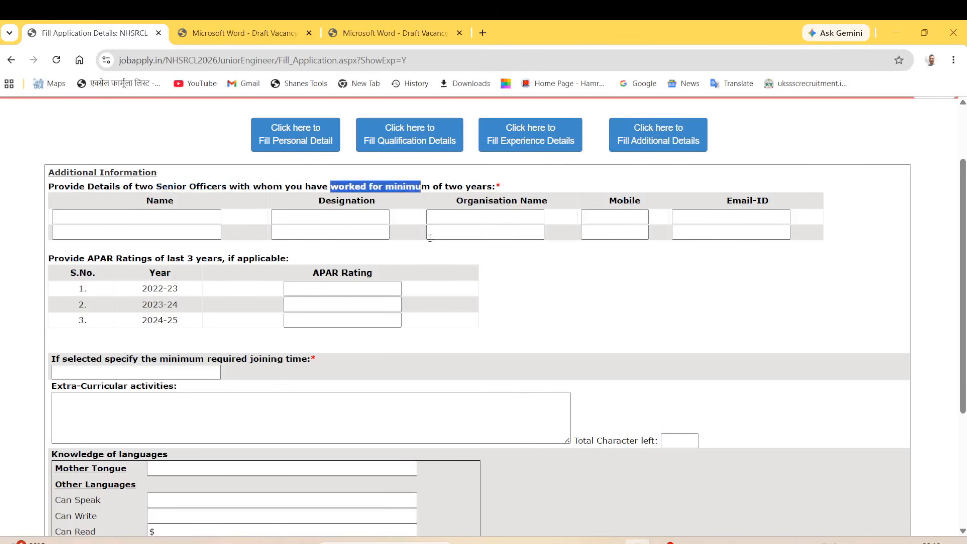
pyautogui.click(436, 256)
pyautogui.click(178, 219)
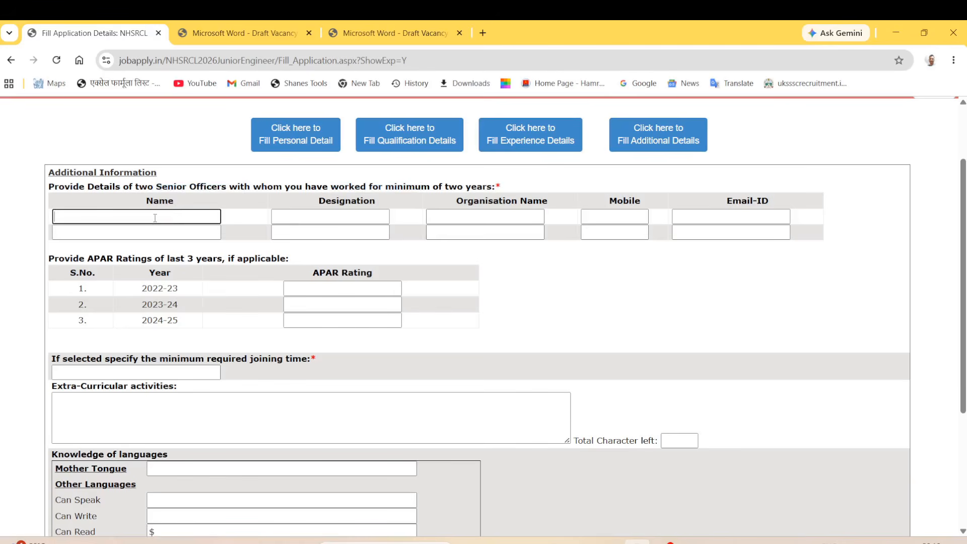
pyautogui.click(316, 217)
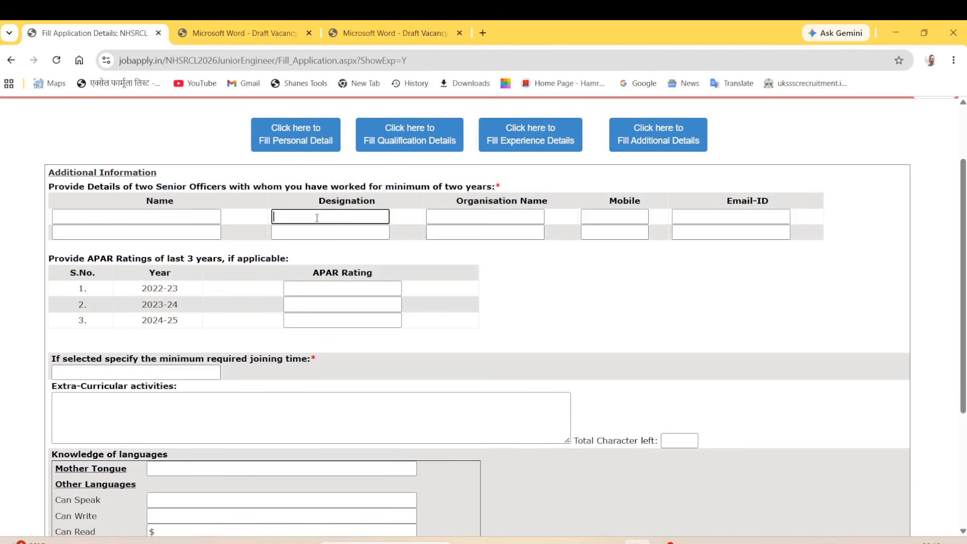
pyautogui.write('post')
# Fill in the first senior officer's mobile number and e-mail ID.
pyautogui.click(458, 218)
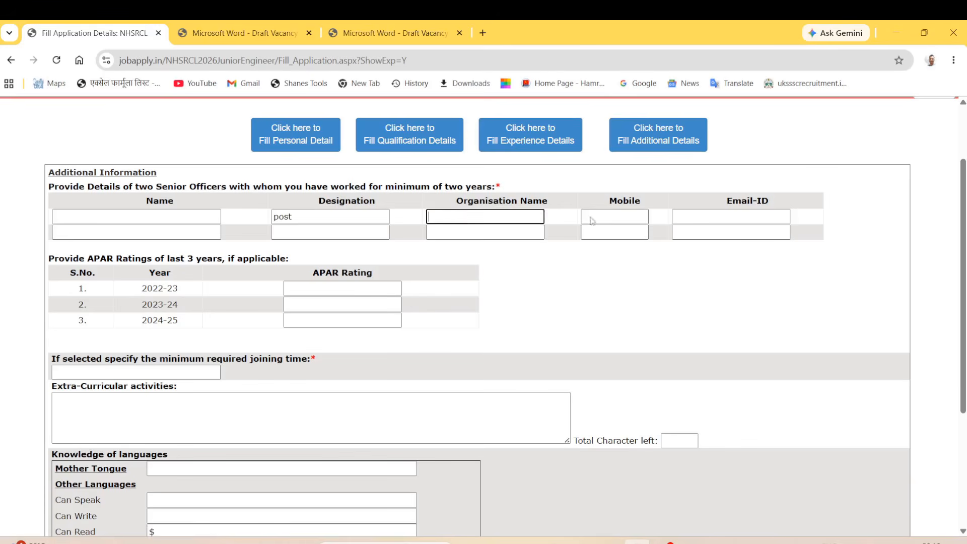
pyautogui.click(630, 217)
pyautogui.write('1222222')
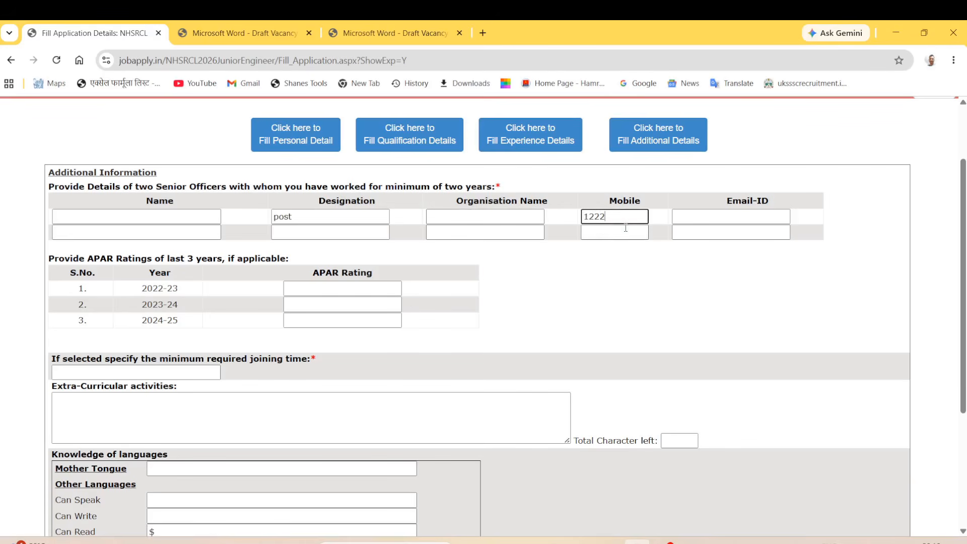
pyautogui.click(714, 216)
pyautogui.write('111111')
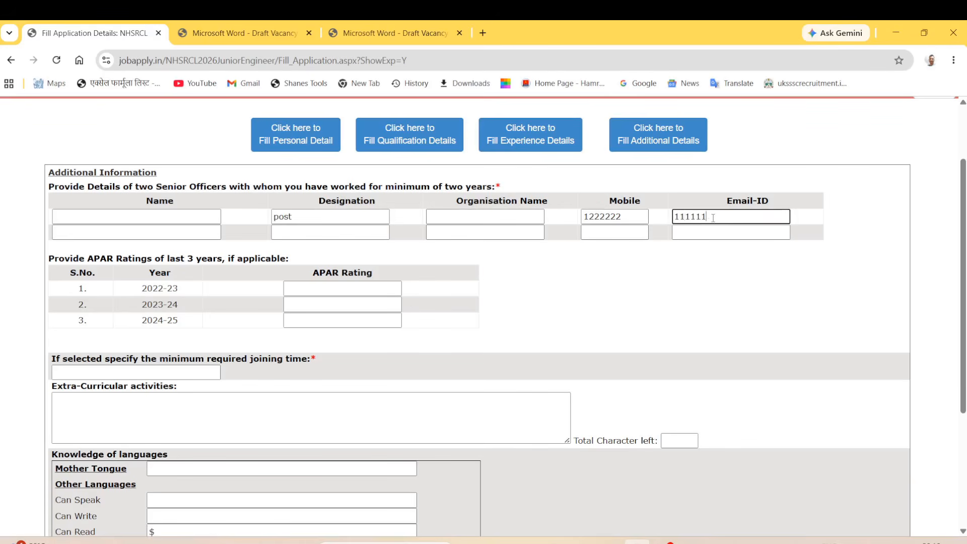
pyautogui.click(686, 304)
# Go through the second senior officer's fields, leaving them blank.
pyautogui.moveTo(153, 187); pyautogui.dragTo(227, 187)
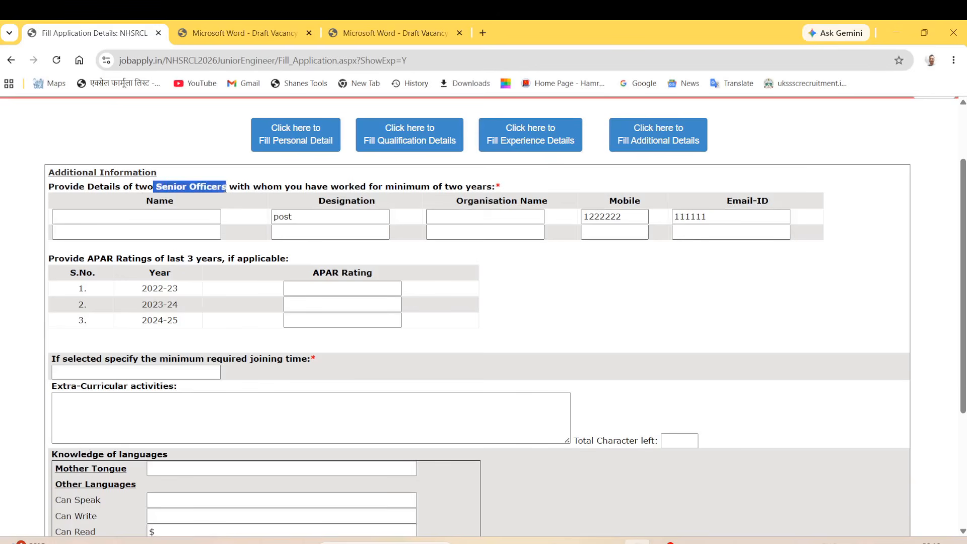
pyautogui.click(193, 233)
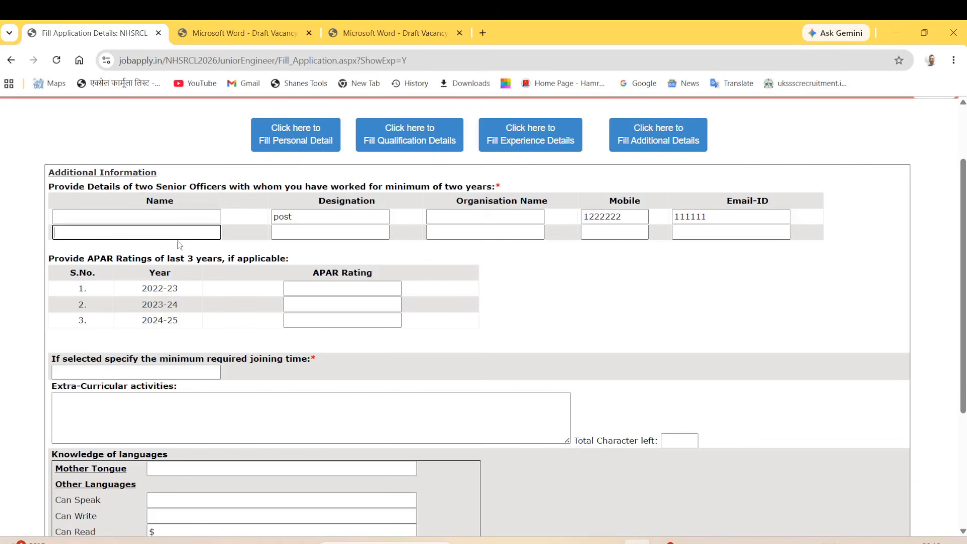
pyautogui.click(323, 232)
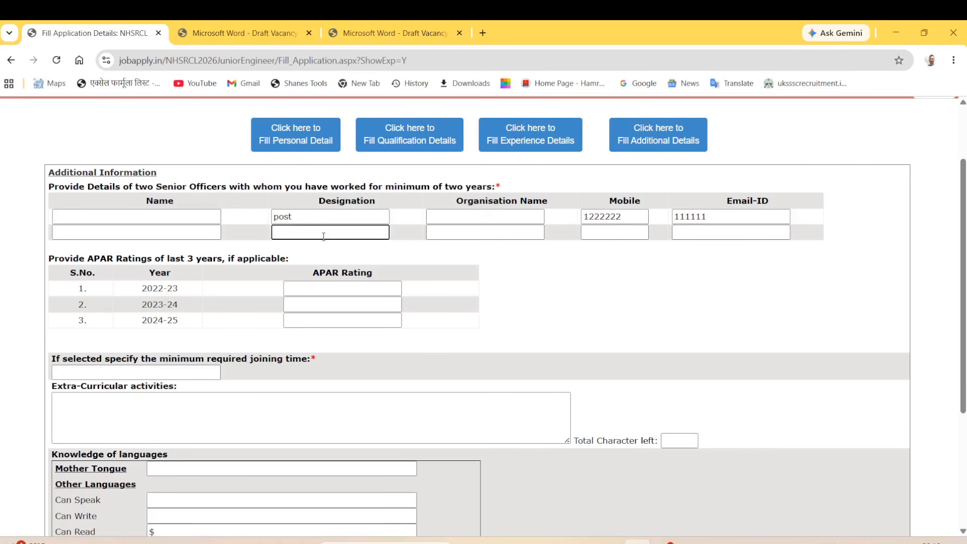
pyautogui.click(489, 232)
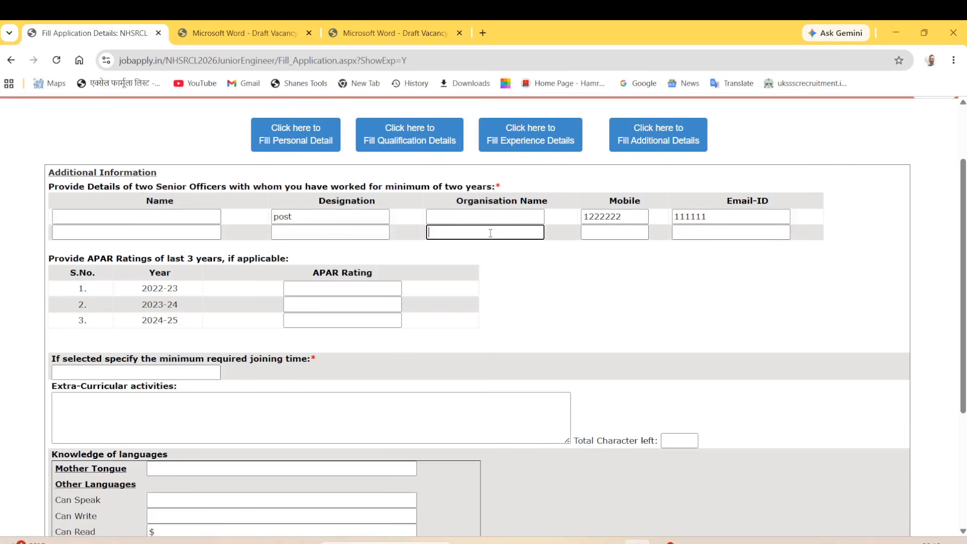
pyautogui.click(588, 234)
pyautogui.click(710, 233)
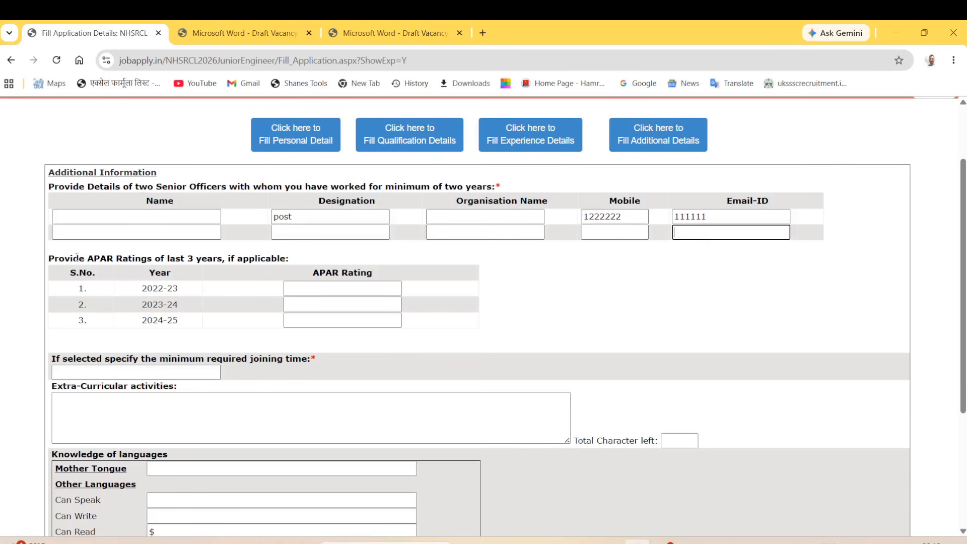
# Review the APAR ratings table, leaving the 2022-23 to 2024-25 ratings empty.
pyautogui.moveTo(61, 261); pyautogui.dragTo(223, 261)
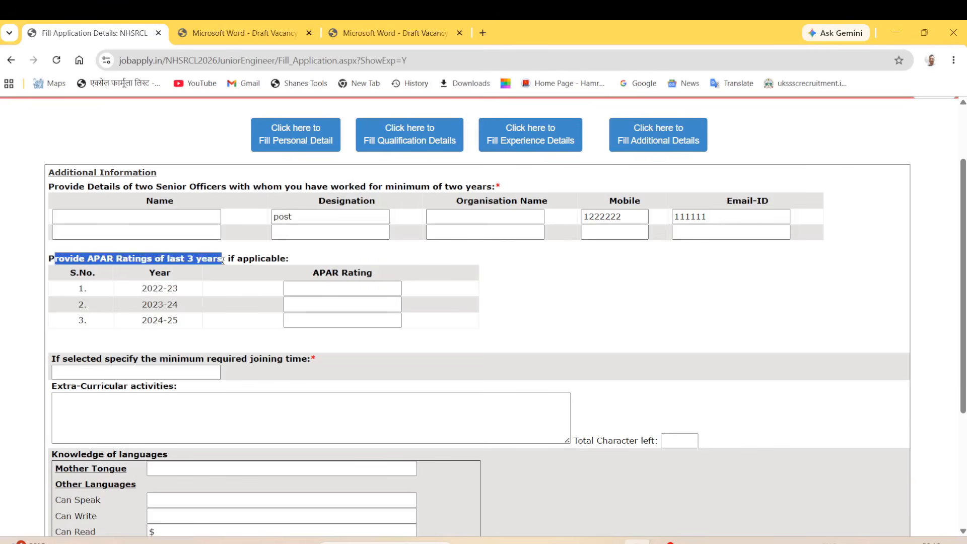
pyautogui.click(310, 260)
pyautogui.moveTo(137, 261); pyautogui.dragTo(280, 315)
pyautogui.click(268, 328)
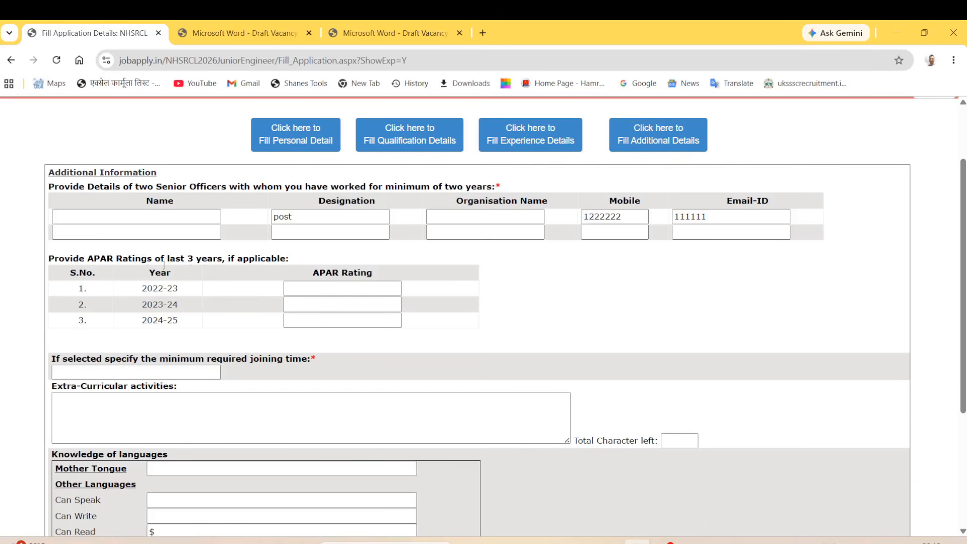
pyautogui.moveTo(146, 289); pyautogui.dragTo(183, 319)
pyautogui.click(197, 328)
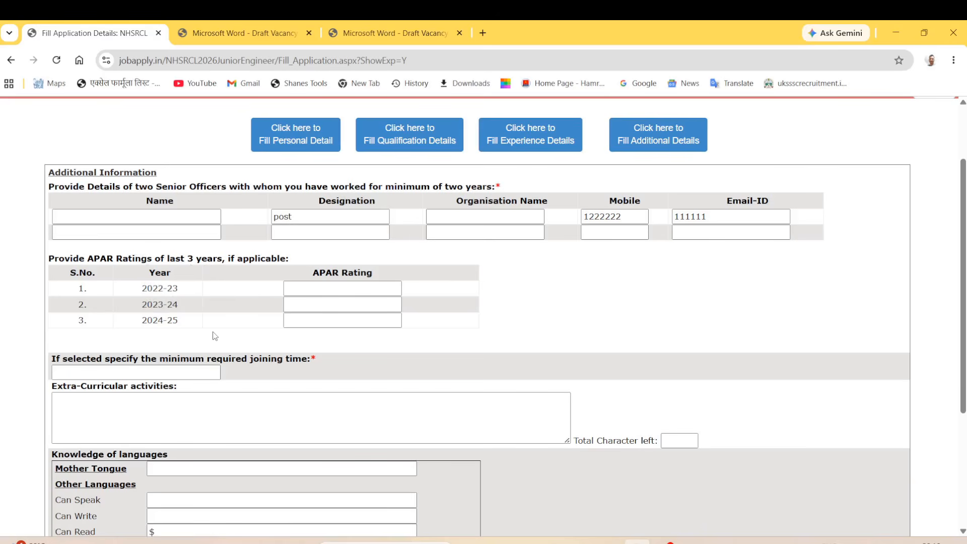
pyautogui.click(312, 292)
pyautogui.click(310, 305)
pyautogui.click(318, 320)
pyautogui.click(274, 330)
# Enter '5 days' as the minimum required joining time.
pyautogui.scroll(-3, 177, 373)
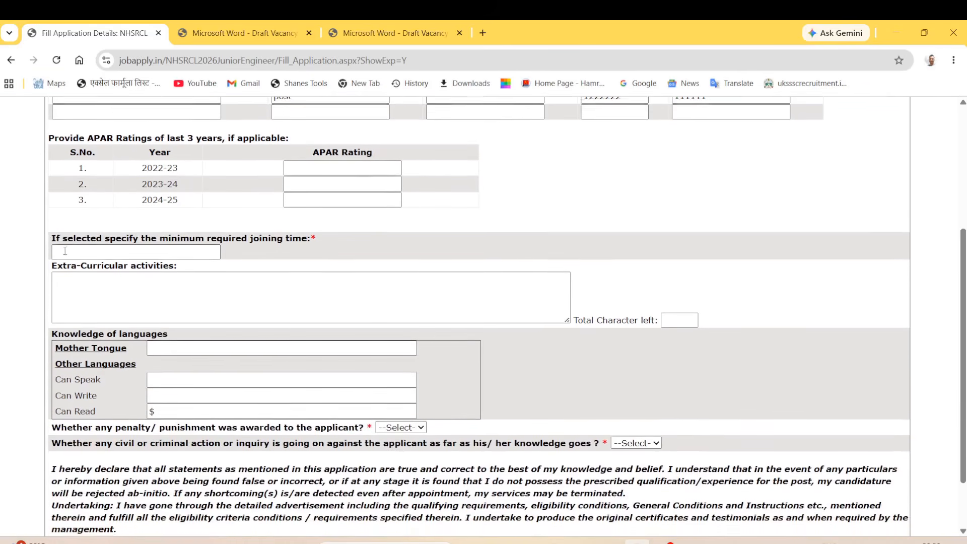
pyautogui.moveTo(55, 235); pyautogui.dragTo(195, 235)
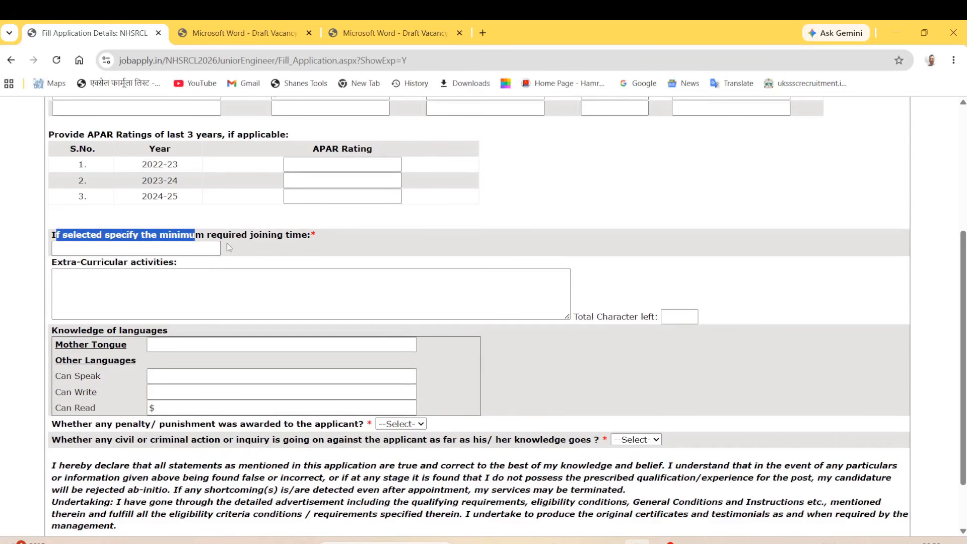
pyautogui.click(305, 246)
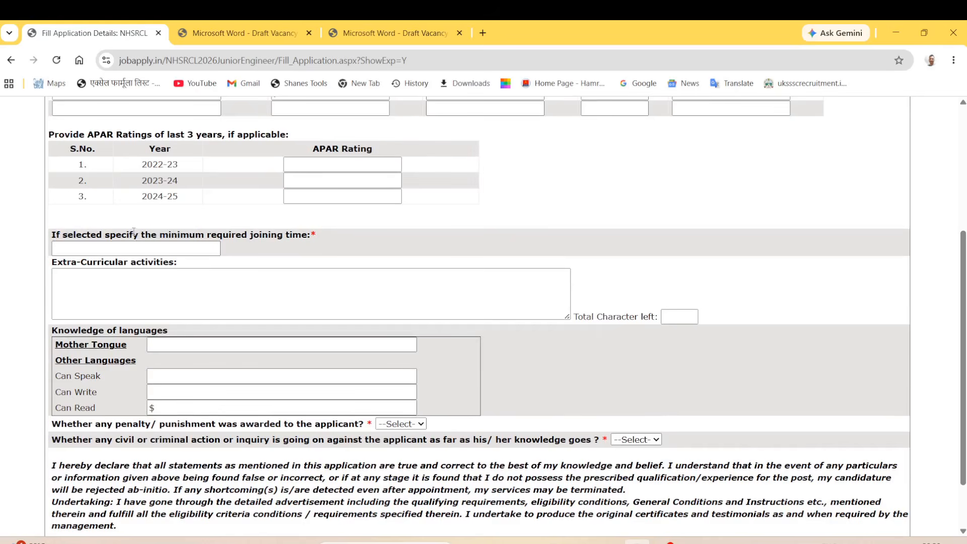
pyautogui.moveTo(67, 235); pyautogui.dragTo(250, 245)
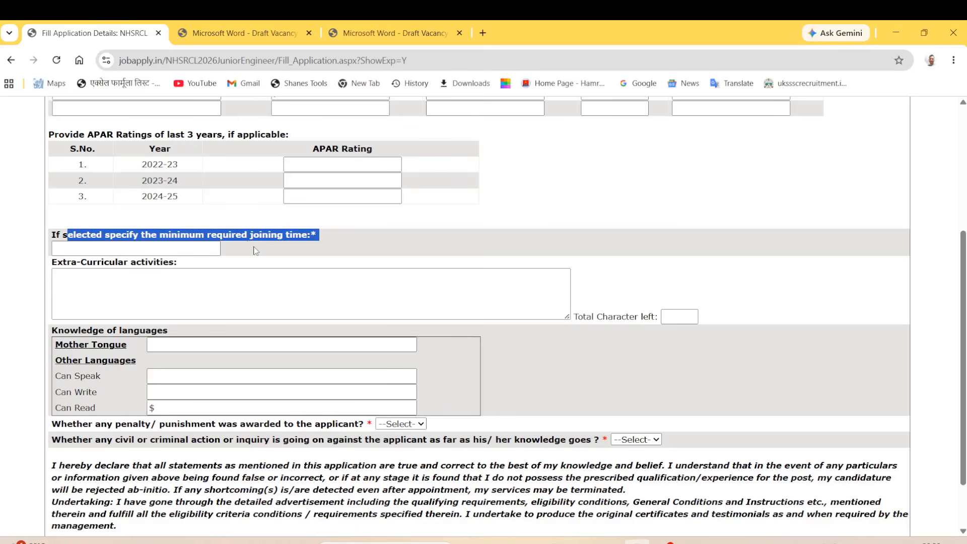
pyautogui.click(218, 236)
pyautogui.moveTo(252, 234); pyautogui.dragTo(313, 237)
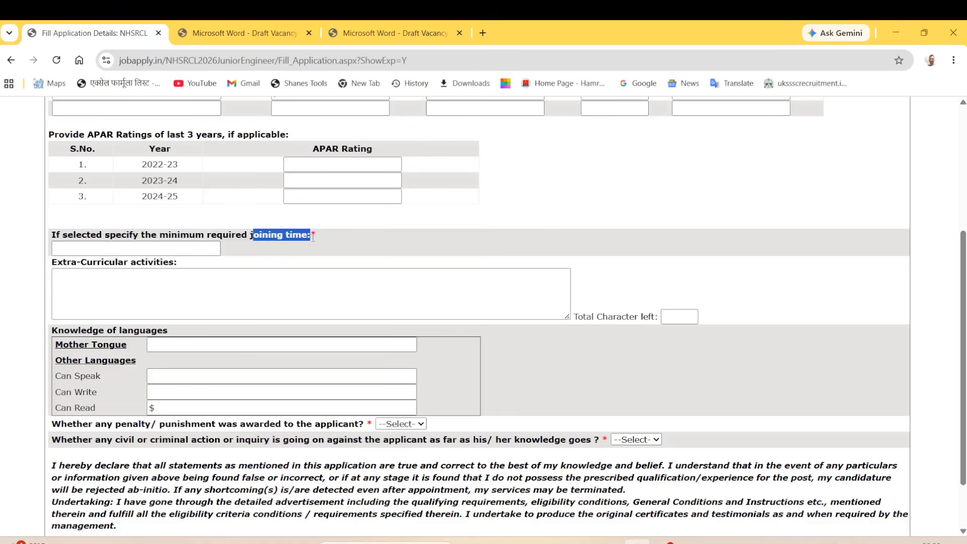
pyautogui.click(162, 249)
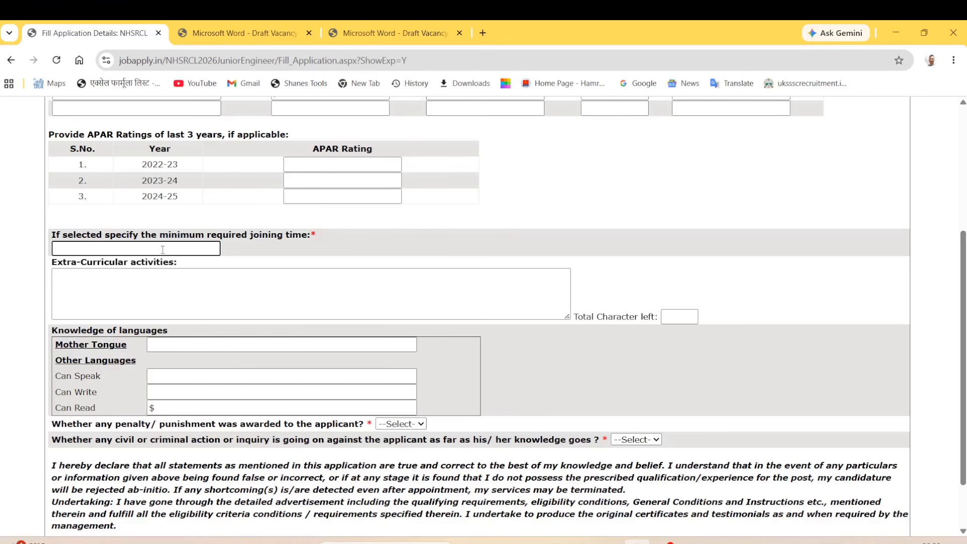
pyautogui.write('7')
pyautogui.press('BackSpace')
pyautogui.write('5 days')
# Leave the Extra-Curricular activities box empty.
pyautogui.click(182, 282)
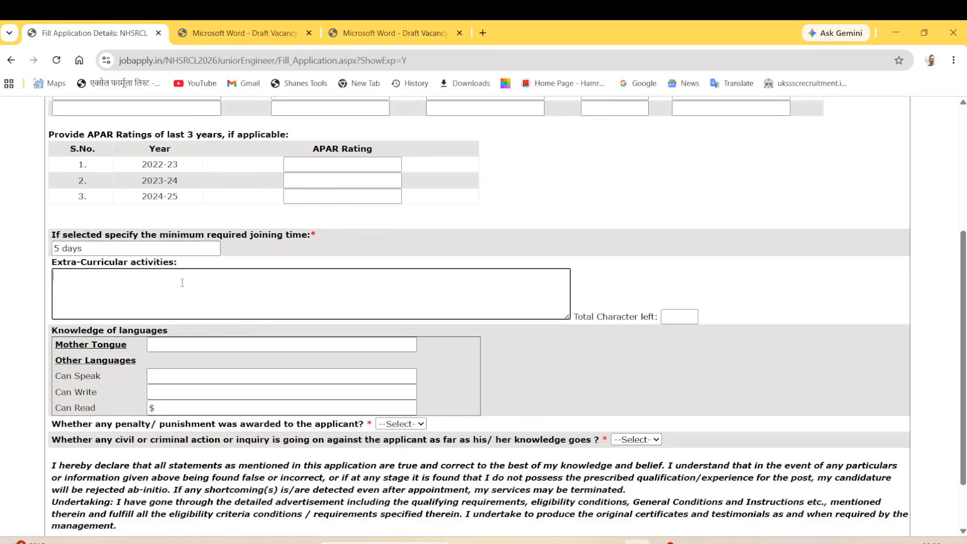
pyautogui.moveTo(52, 264); pyautogui.dragTo(179, 268)
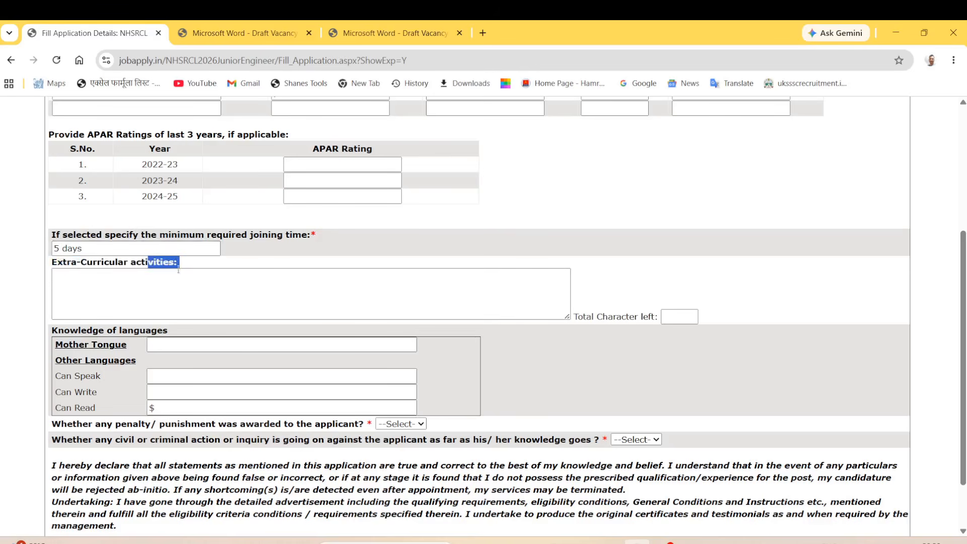
pyautogui.click(169, 291)
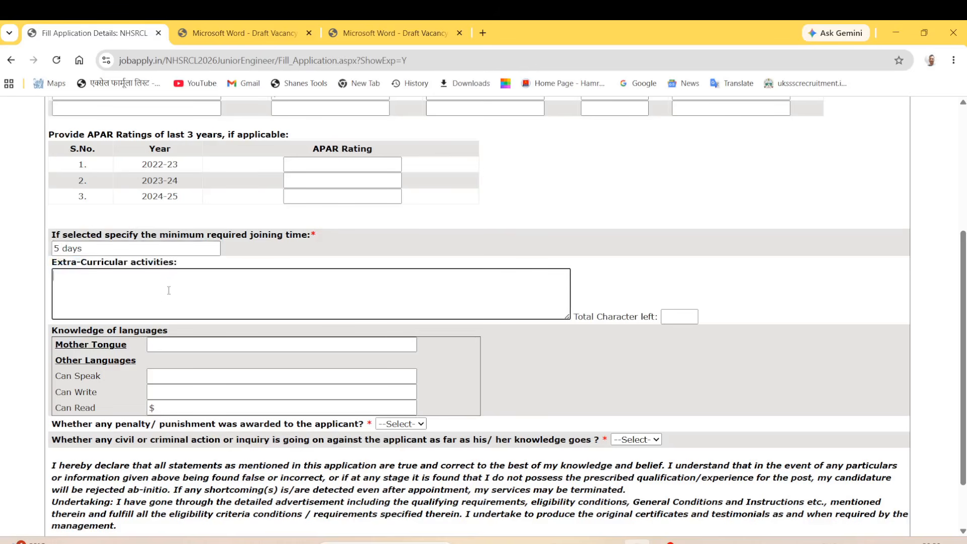
pyautogui.click(686, 291)
# Enter 'hindi' as mother tongue and remove the stray $ from Can Read.
pyautogui.moveTo(62, 331); pyautogui.dragTo(141, 332)
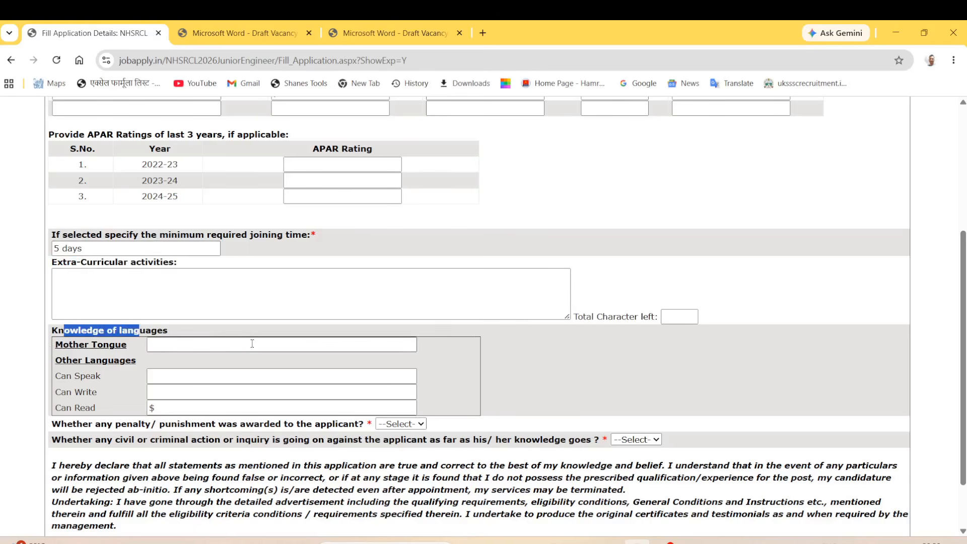
pyautogui.click(157, 345)
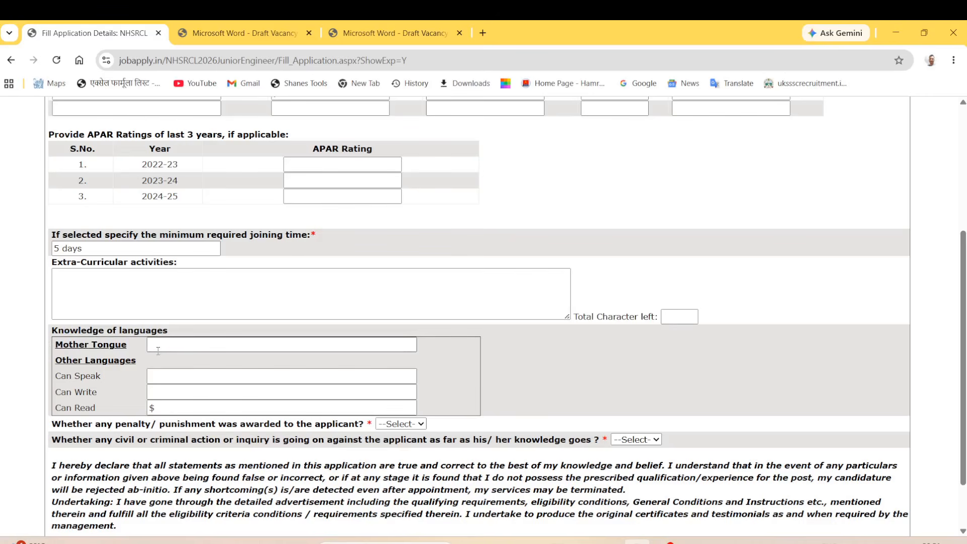
pyautogui.click(170, 346)
pyautogui.write('hindi')
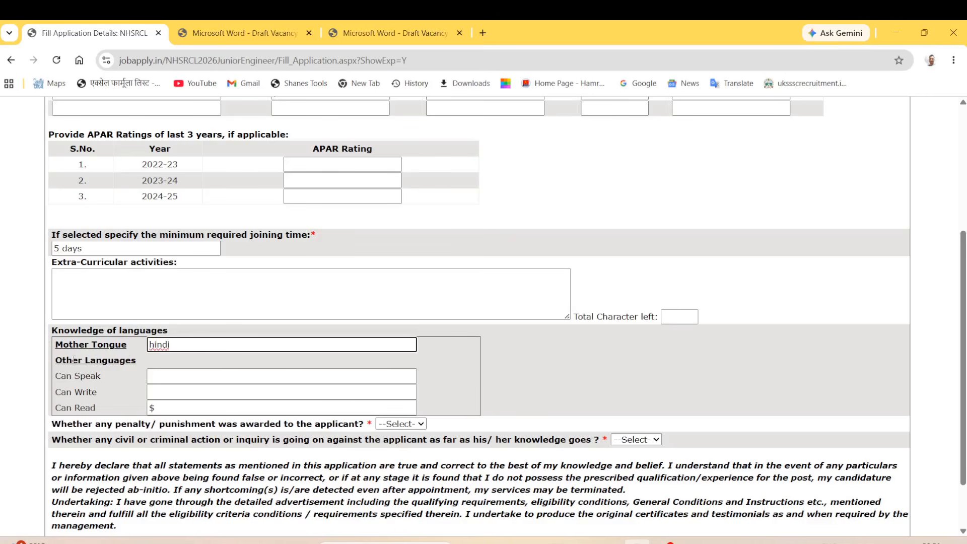
pyautogui.moveTo(74, 360); pyautogui.dragTo(129, 361)
pyautogui.moveTo(66, 375); pyautogui.dragTo(90, 378)
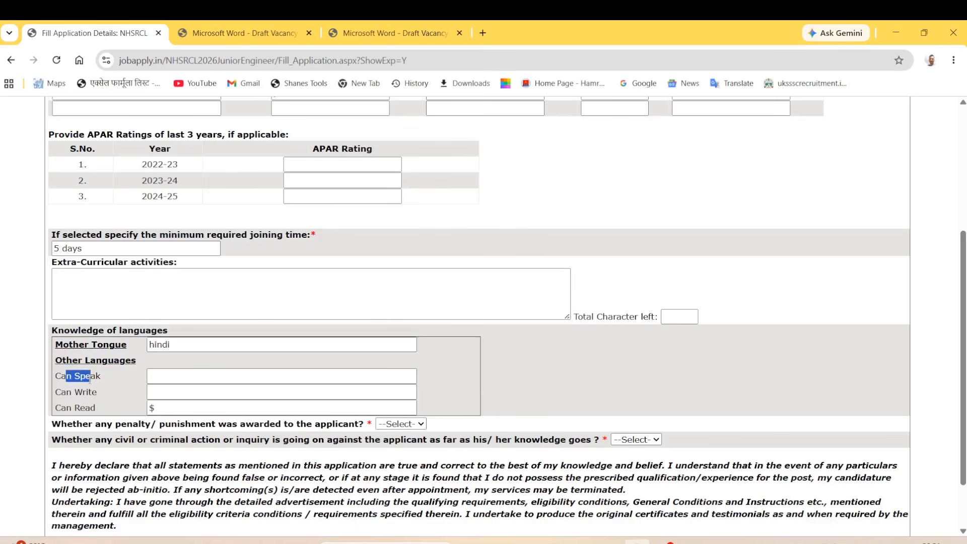
pyautogui.click(167, 382)
pyautogui.press('Tab')
pyautogui.press('Tab')
pyautogui.press('BackSpace')
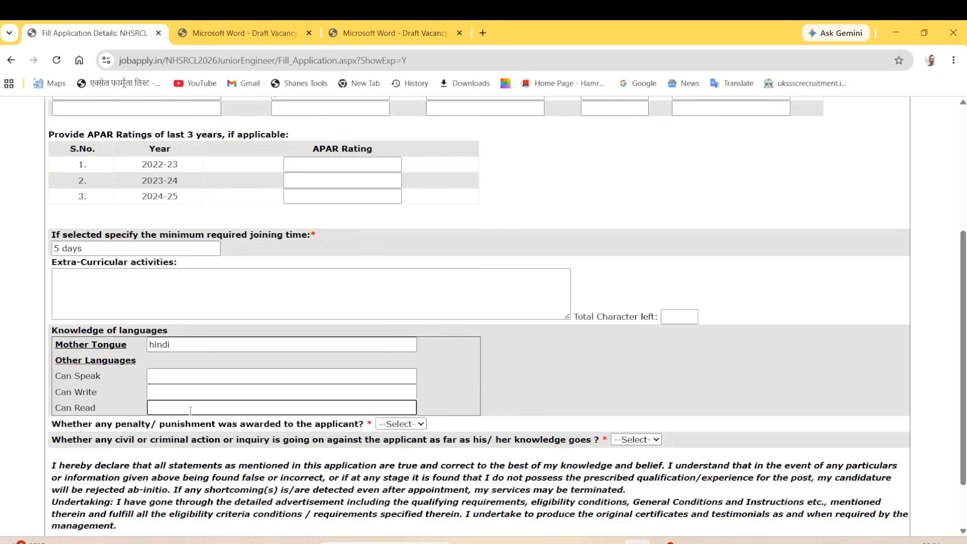
# Check the Can Speak, Can Write and Can Read language fields.
pyautogui.click(194, 378)
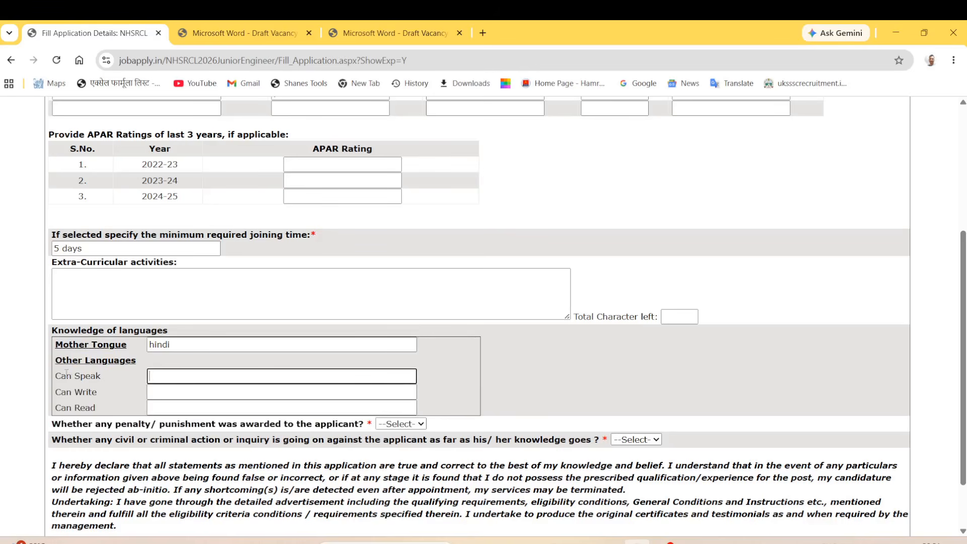
pyautogui.doubleClick(66, 376)
pyautogui.click(170, 379)
pyautogui.moveTo(60, 392); pyautogui.dragTo(72, 408)
pyautogui.click(166, 393)
pyautogui.click(177, 378)
pyautogui.click(152, 395)
pyautogui.click(199, 408)
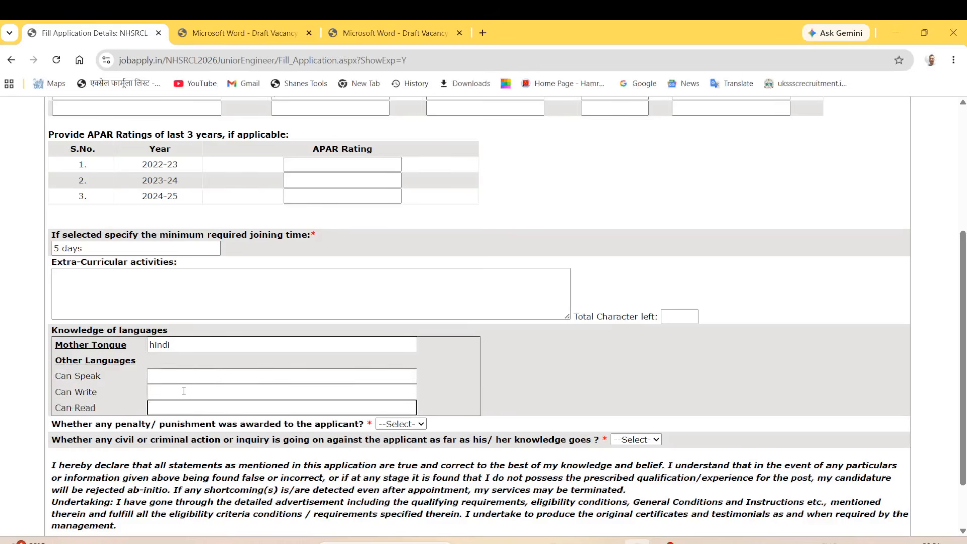
pyautogui.click(206, 357)
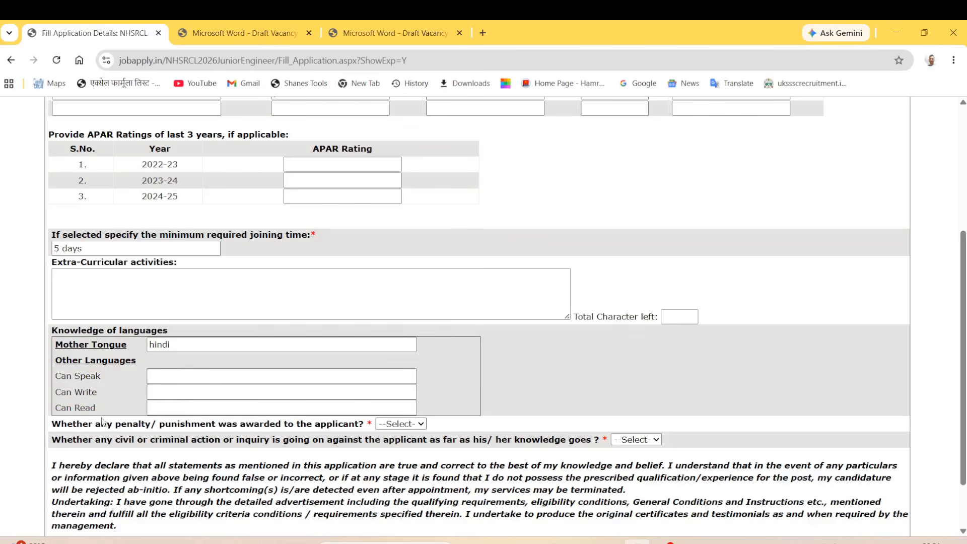
# Answer NO to both the penalty and civil/criminal action questions.
pyautogui.moveTo(61, 424); pyautogui.dragTo(200, 425)
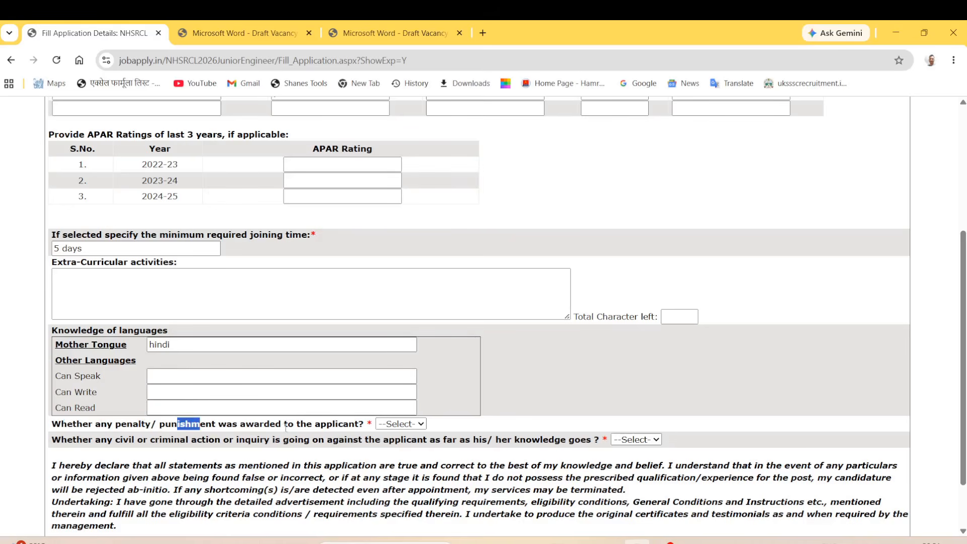
pyautogui.click(413, 425)
pyautogui.click(404, 455)
pyautogui.moveTo(295, 440); pyautogui.dragTo(417, 440)
pyautogui.click(655, 441)
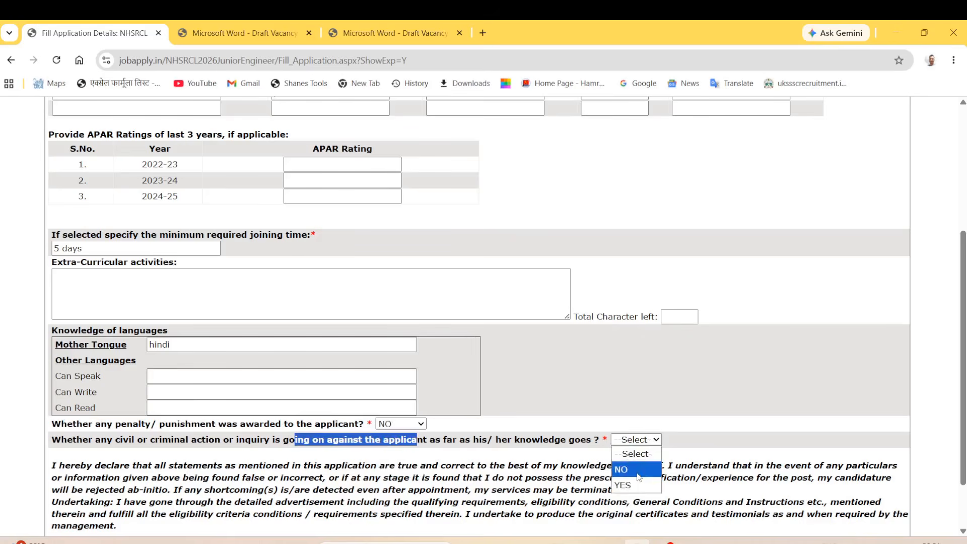
pyautogui.click(639, 470)
pyautogui.click(448, 461)
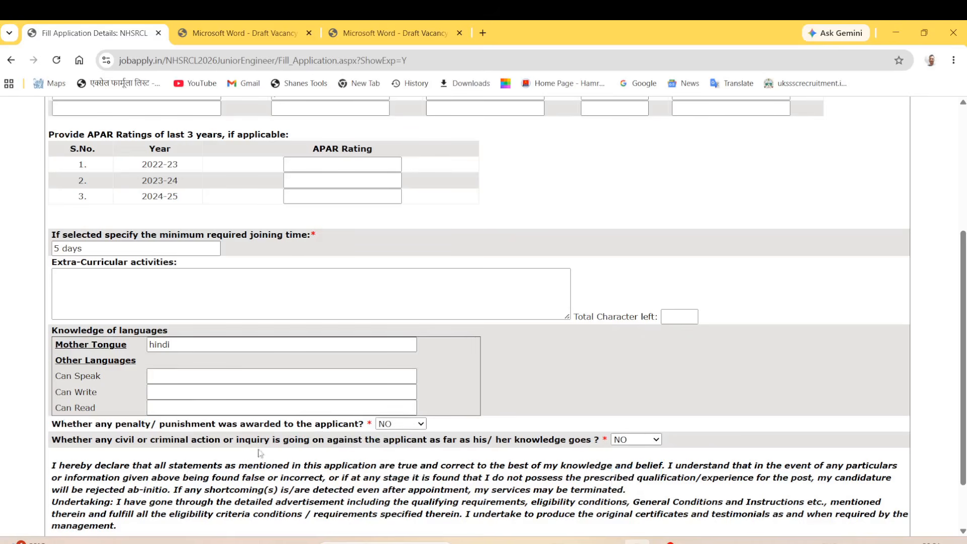
# Accept the undertaking and save the additional details.
pyautogui.scroll(-2, 260, 463)
pyautogui.scroll(-2, 260, 463)
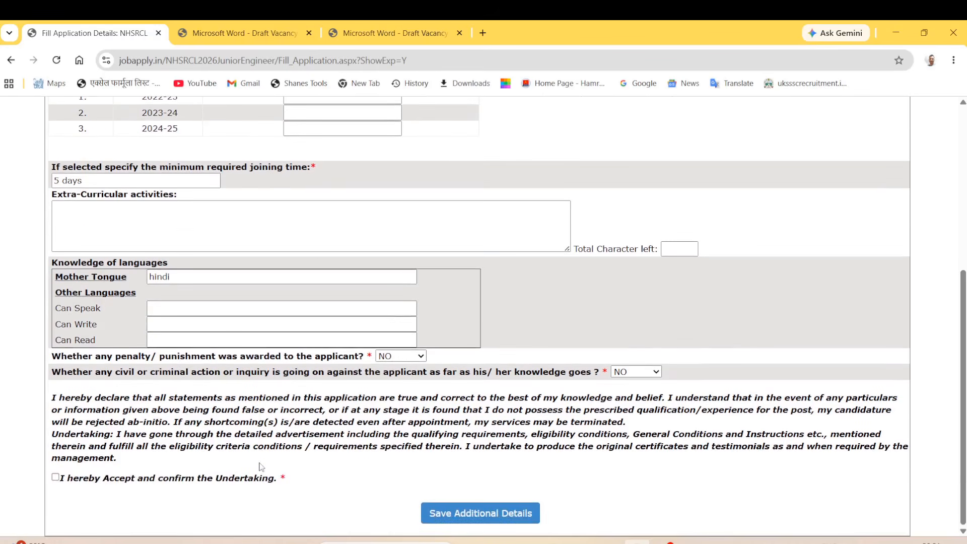
pyautogui.click(60, 478)
pyautogui.click(519, 519)
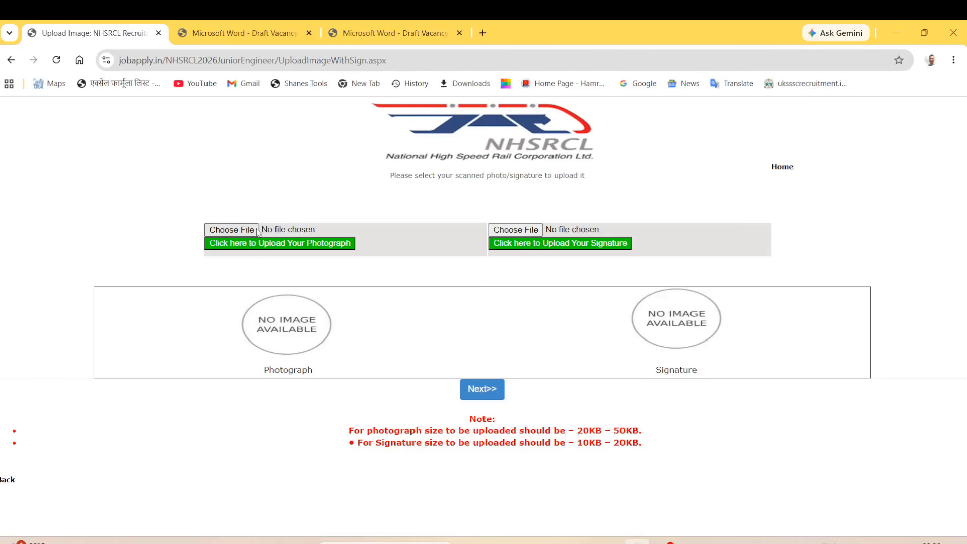
# Open the file picker for the photograph after noting its size limit.
pyautogui.moveTo(488, 431); pyautogui.dragTo(627, 432)
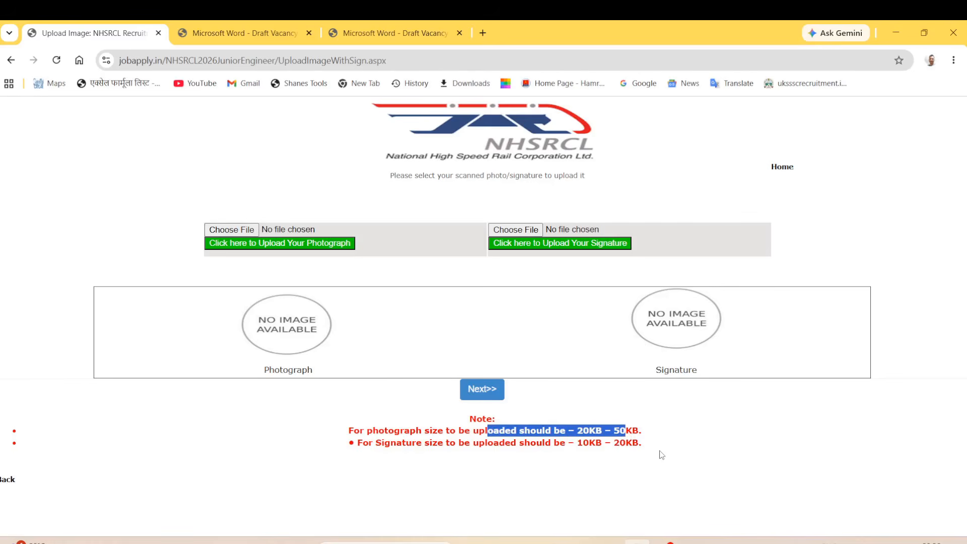
pyautogui.click(666, 433)
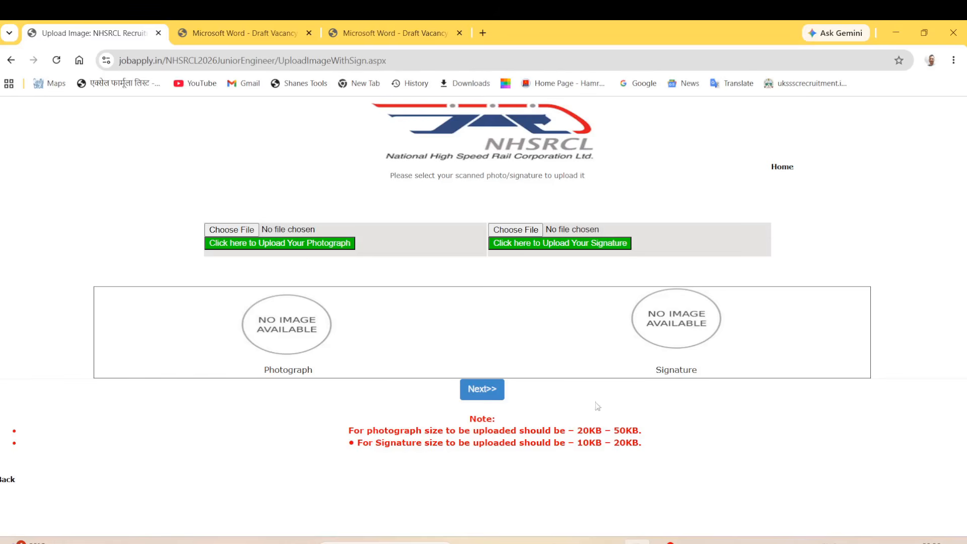
pyautogui.click(232, 230)
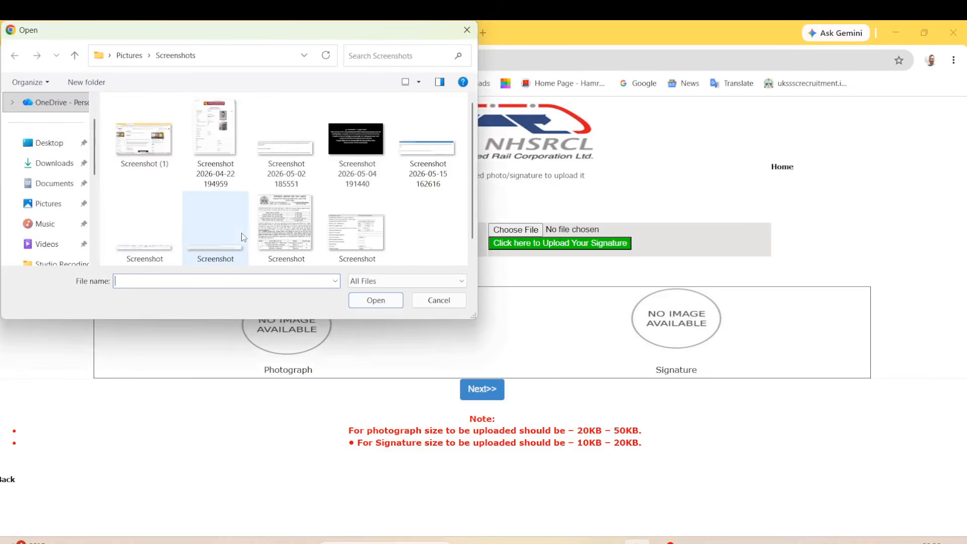
# Upload the applicant's photograph from the Documents folder.
pyautogui.click(55, 162)
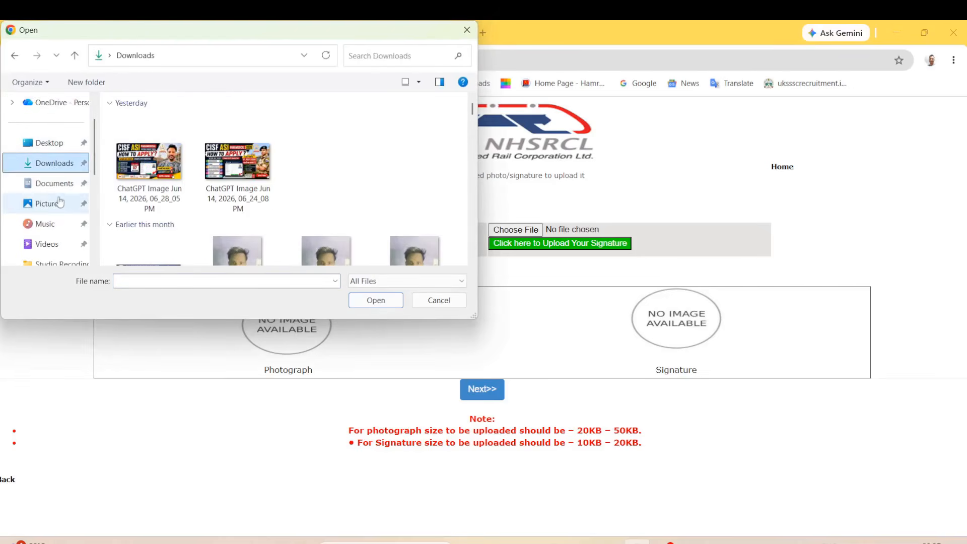
pyautogui.click(56, 183)
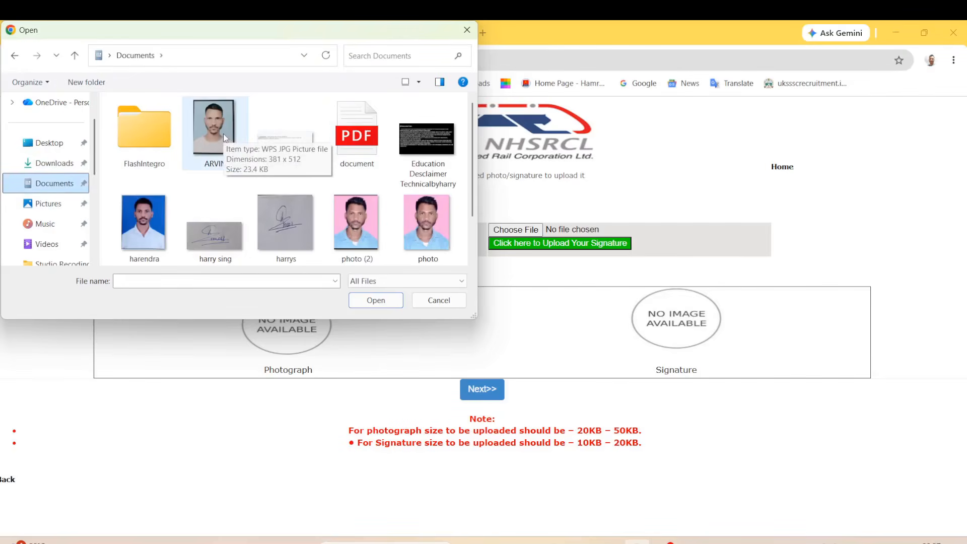
pyautogui.click(223, 134)
pyautogui.click(379, 300)
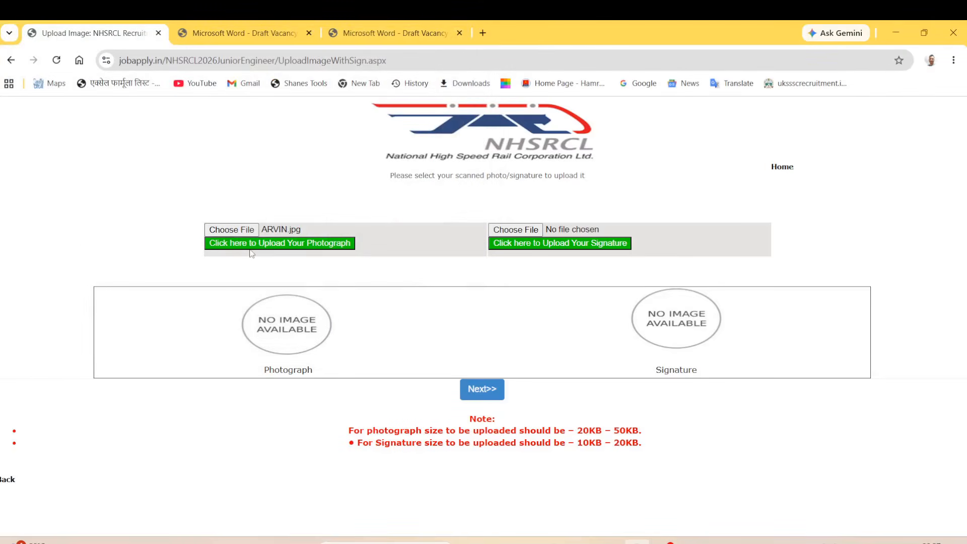
pyautogui.click(337, 246)
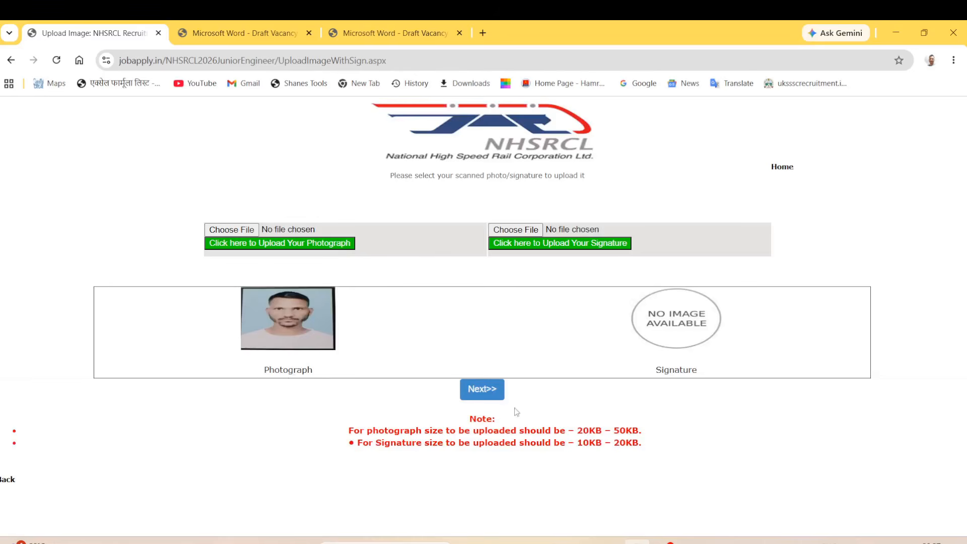
# Upload the signature image, noting the 10KB minimum size, and continue to document upload.
pyautogui.moveTo(370, 443); pyautogui.dragTo(470, 444)
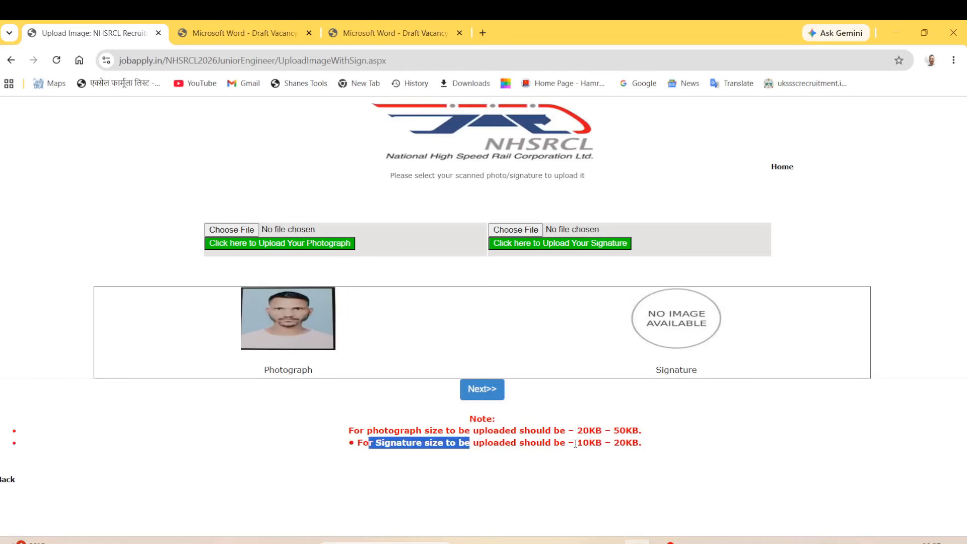
pyautogui.moveTo(576, 444); pyautogui.dragTo(643, 444)
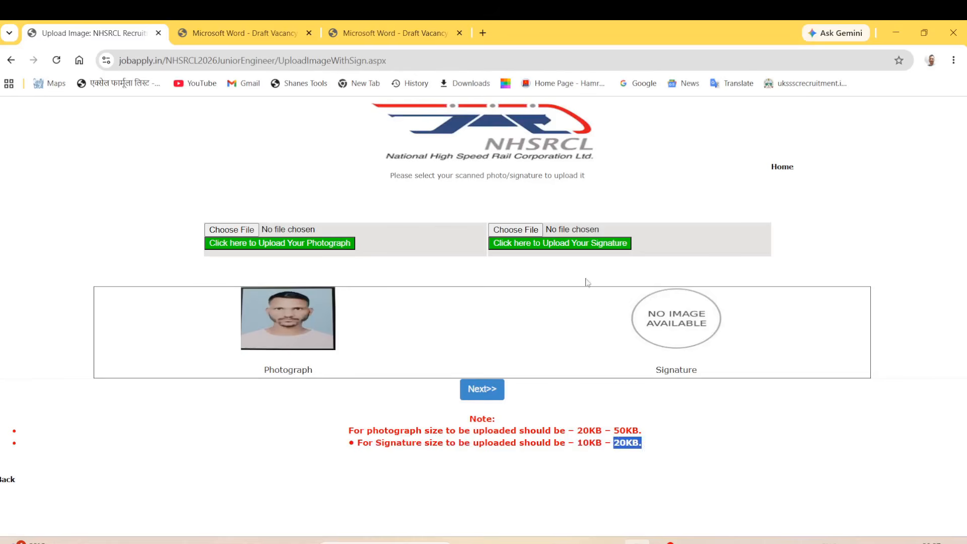
pyautogui.click(529, 233)
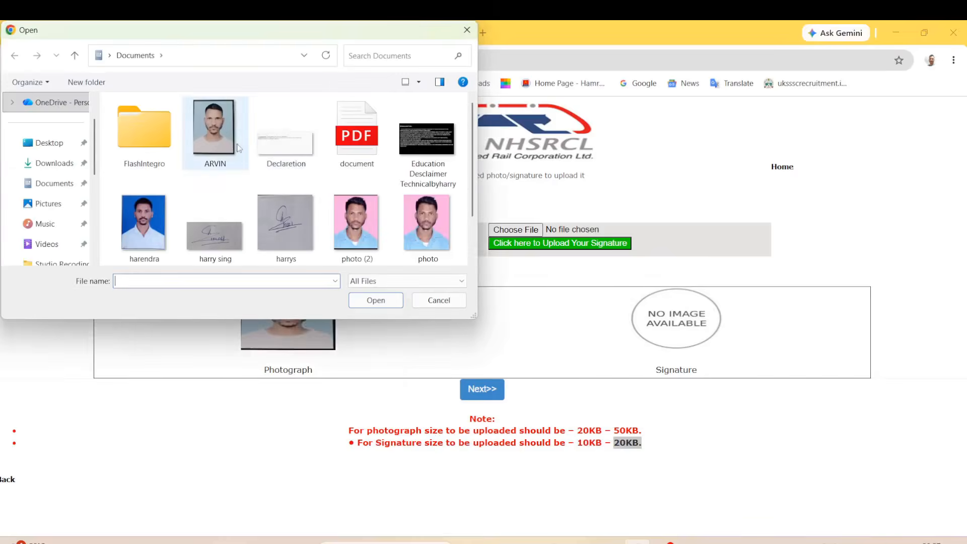
pyautogui.click(288, 226)
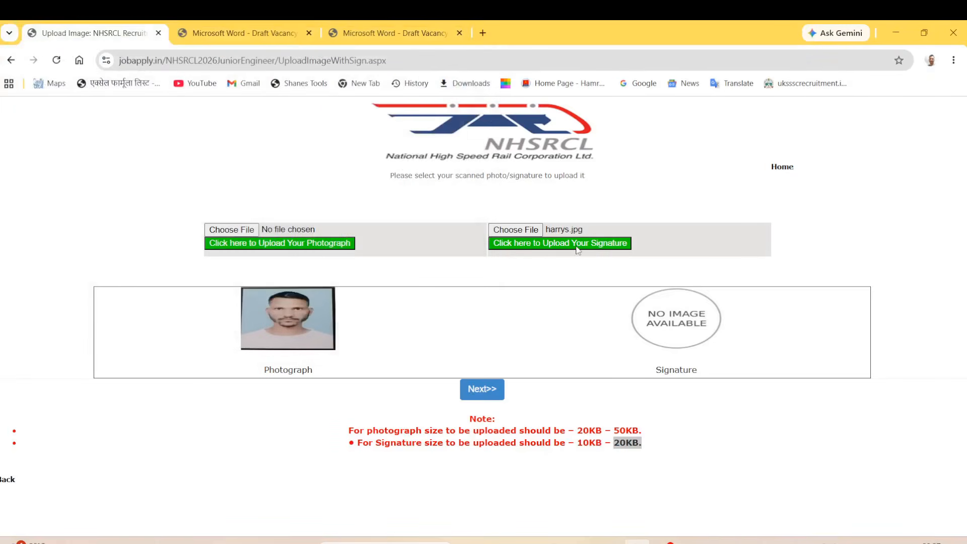
pyautogui.click(577, 246)
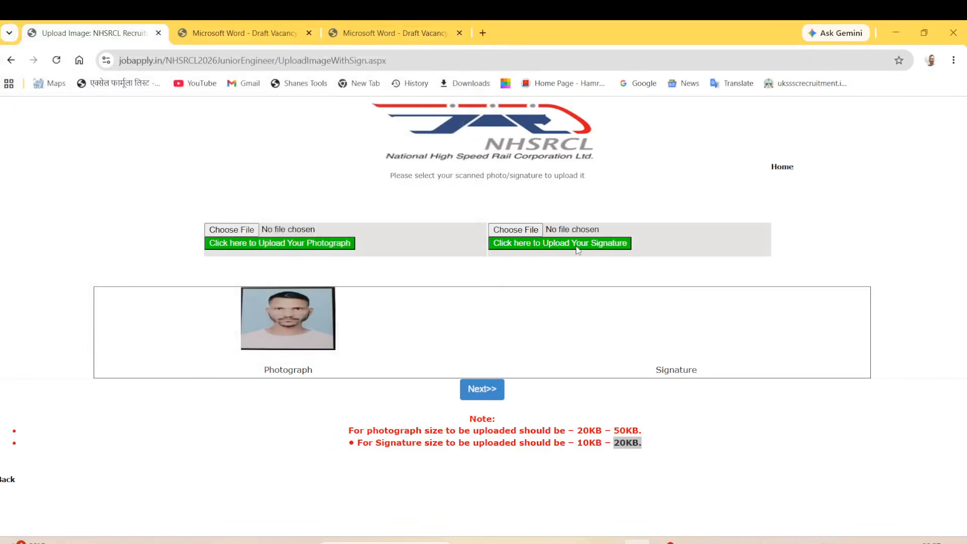
pyautogui.click(486, 391)
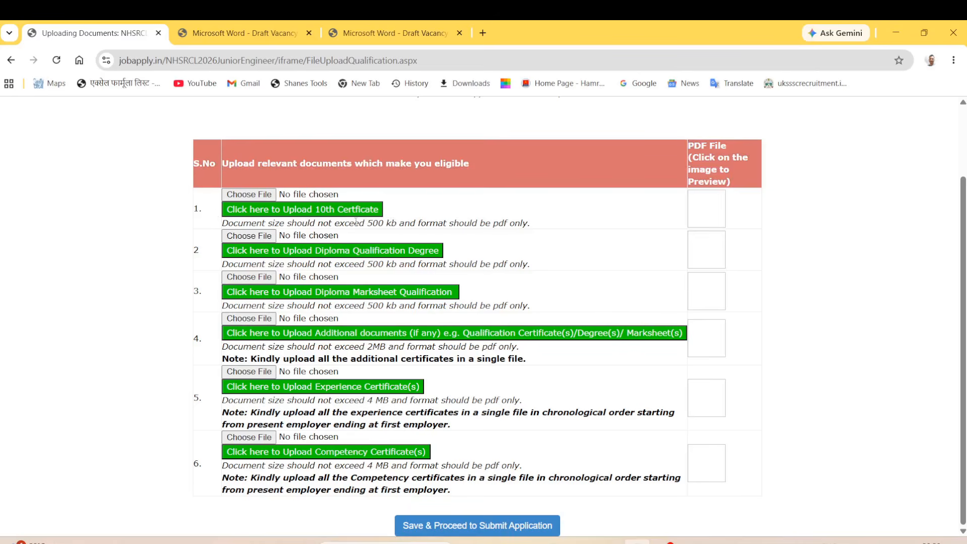
pyautogui.moveTo(356, 222); pyautogui.dragTo(449, 229)
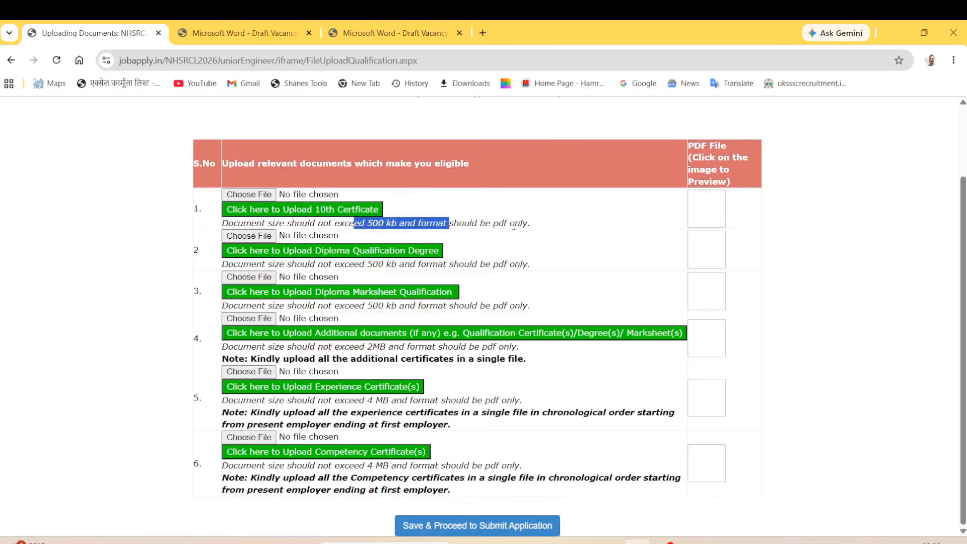
pyautogui.moveTo(534, 225); pyautogui.dragTo(475, 227)
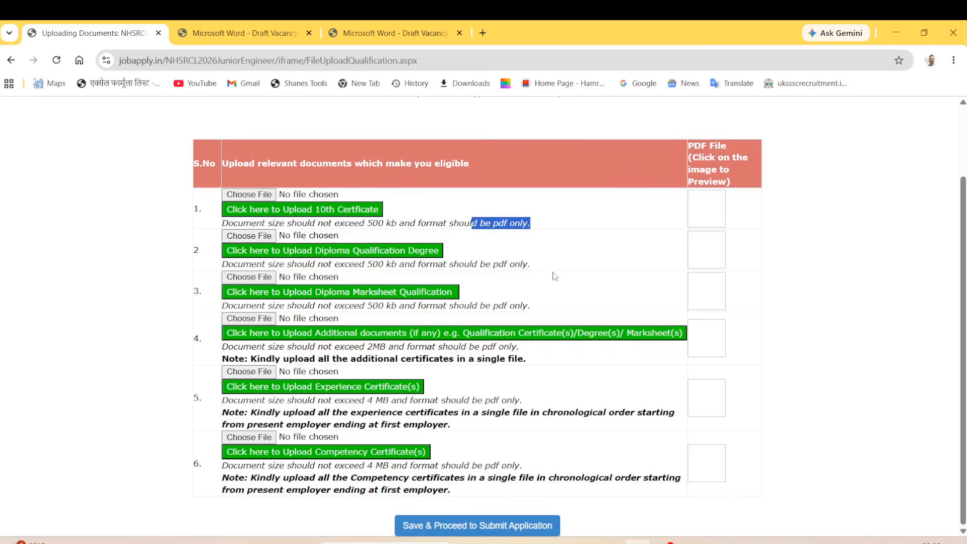
pyautogui.moveTo(555, 273); pyautogui.dragTo(348, 263)
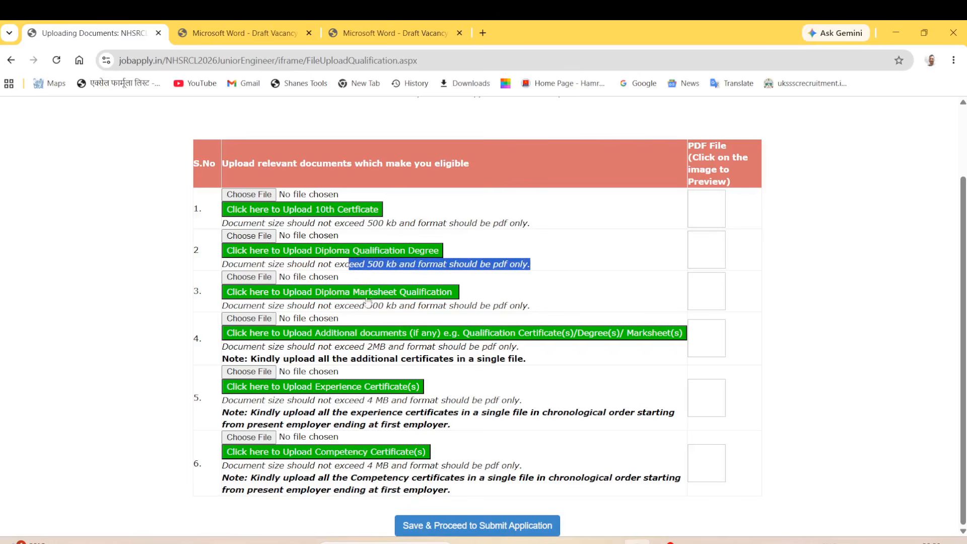
pyautogui.click(407, 318)
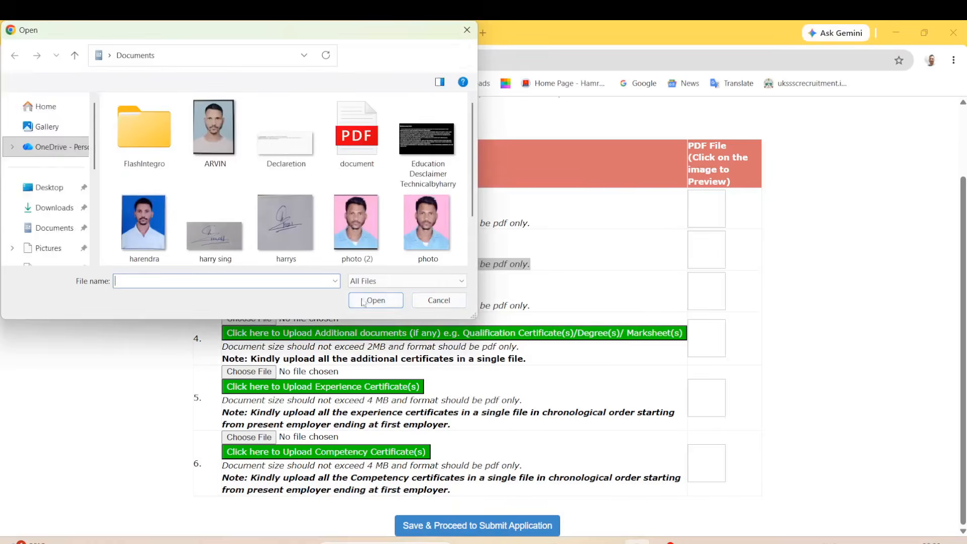
pyautogui.click(439, 301)
pyautogui.click(174, 252)
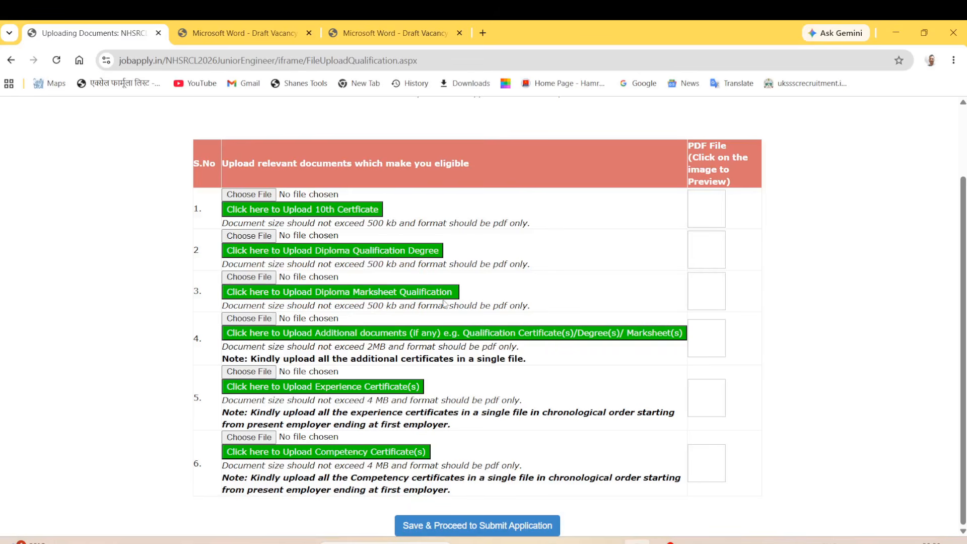
pyautogui.moveTo(429, 306); pyautogui.dragTo(372, 315)
pyautogui.click(179, 333)
pyautogui.scroll(3, 406, 350)
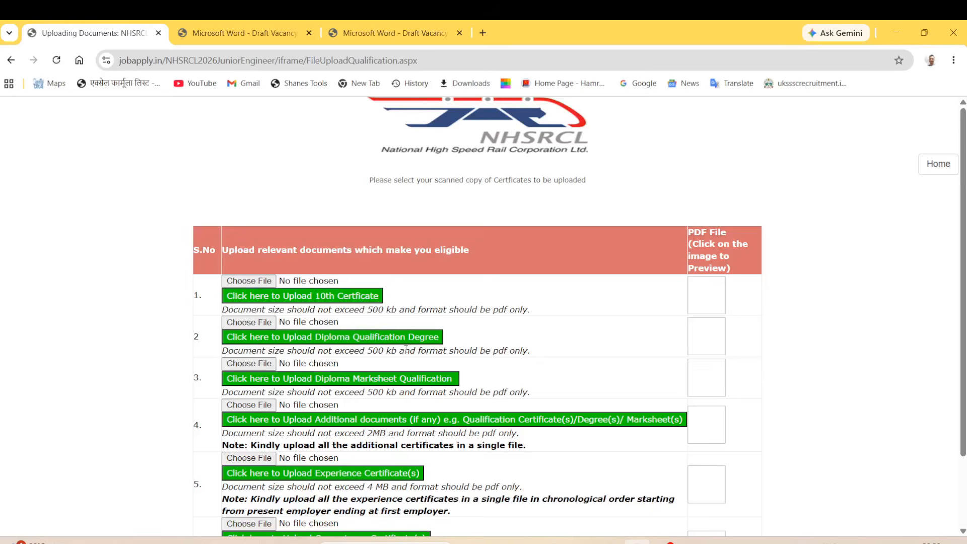
pyautogui.scroll(-3, 401, 349)
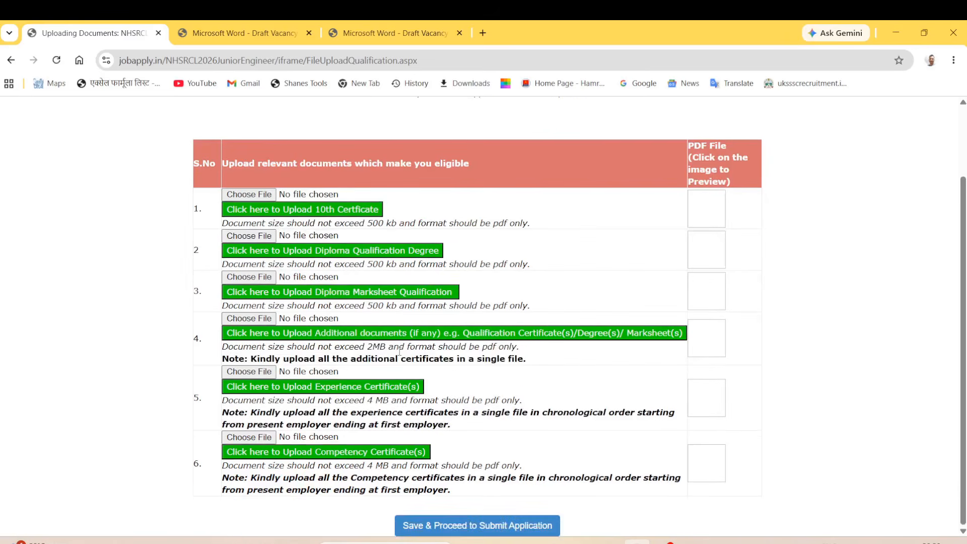
pyautogui.scroll(1, 400, 353)
pyautogui.scroll(-1, 407, 369)
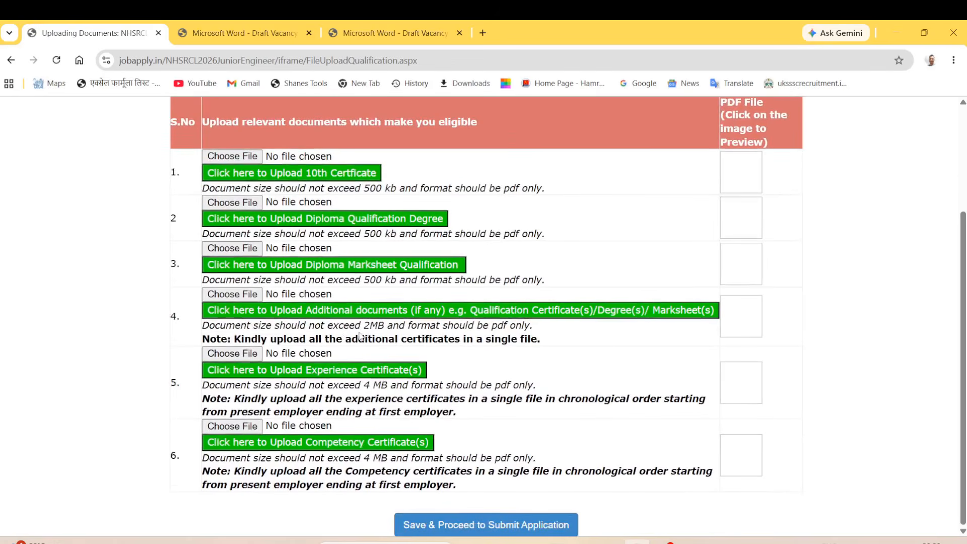
pyautogui.moveTo(405, 328); pyautogui.dragTo(352, 325)
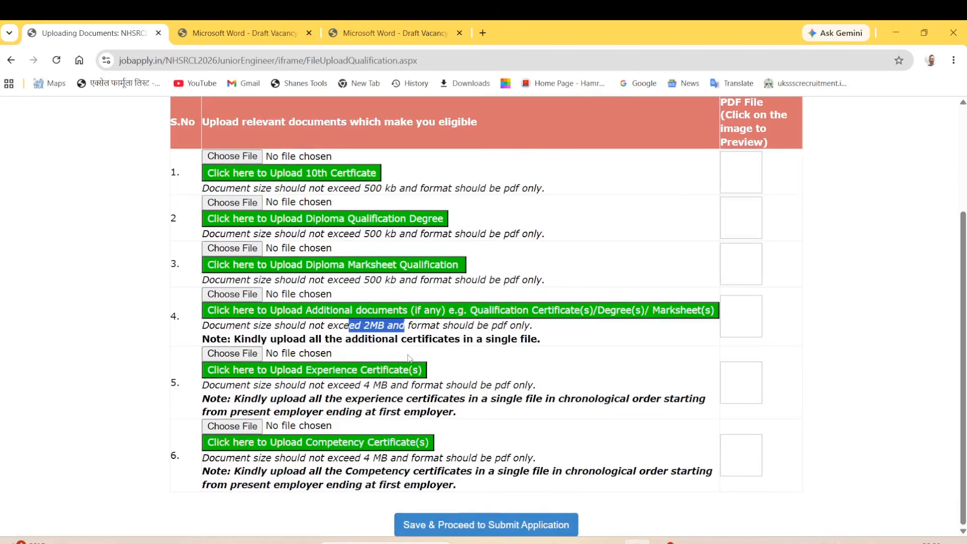
pyautogui.click(164, 316)
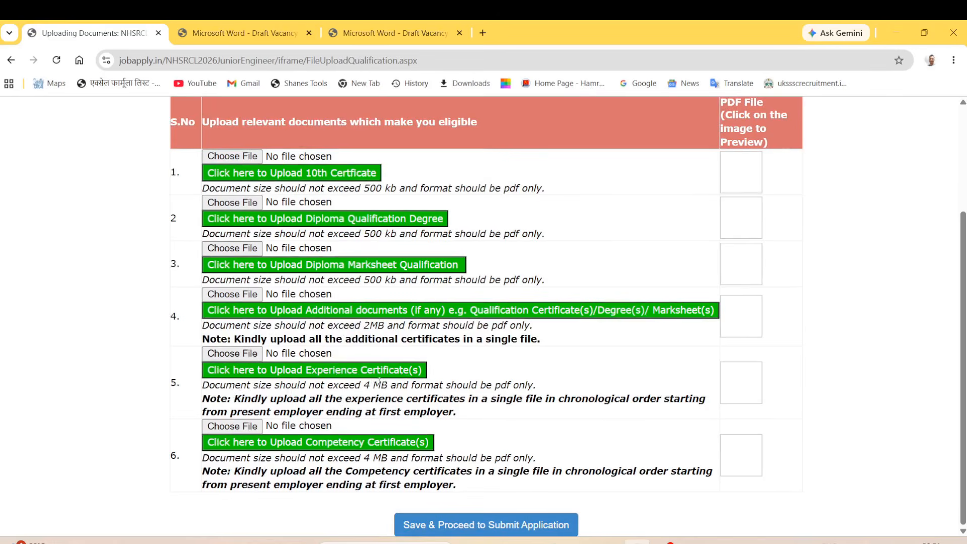
pyautogui.moveTo(396, 386); pyautogui.dragTo(363, 386)
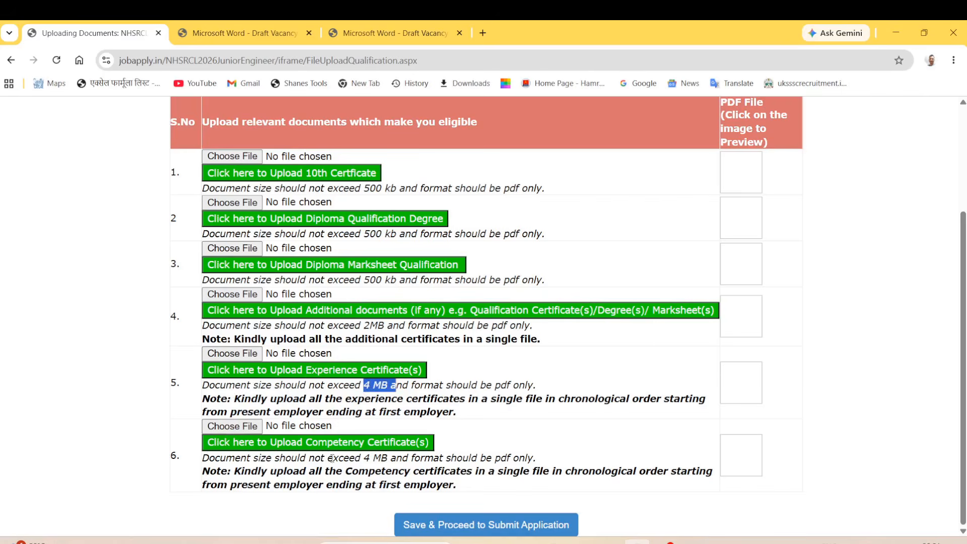
pyautogui.doubleClick(409, 473)
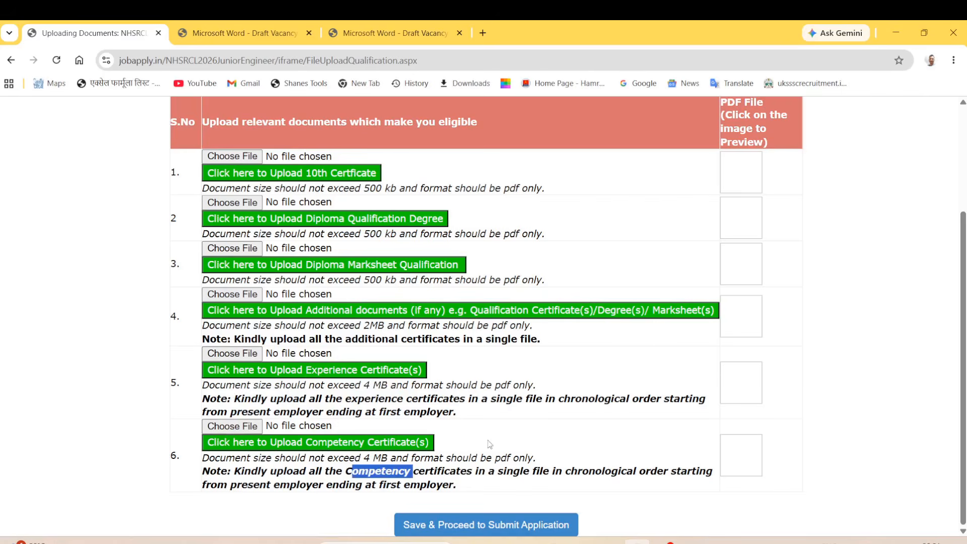
pyautogui.click(411, 341)
pyautogui.scroll(1, 374, 298)
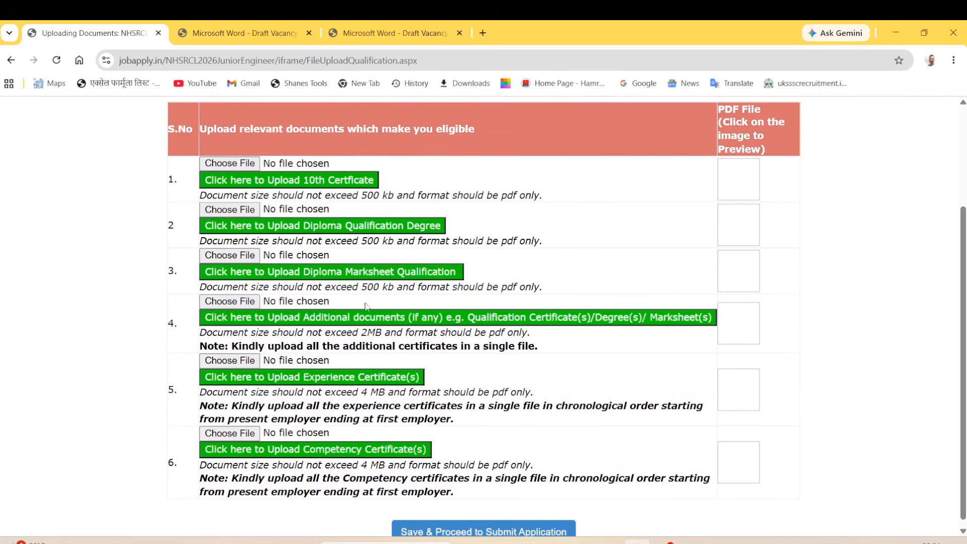
pyautogui.moveTo(284, 332); pyautogui.dragTo(397, 333)
pyautogui.scroll(-1, 468, 428)
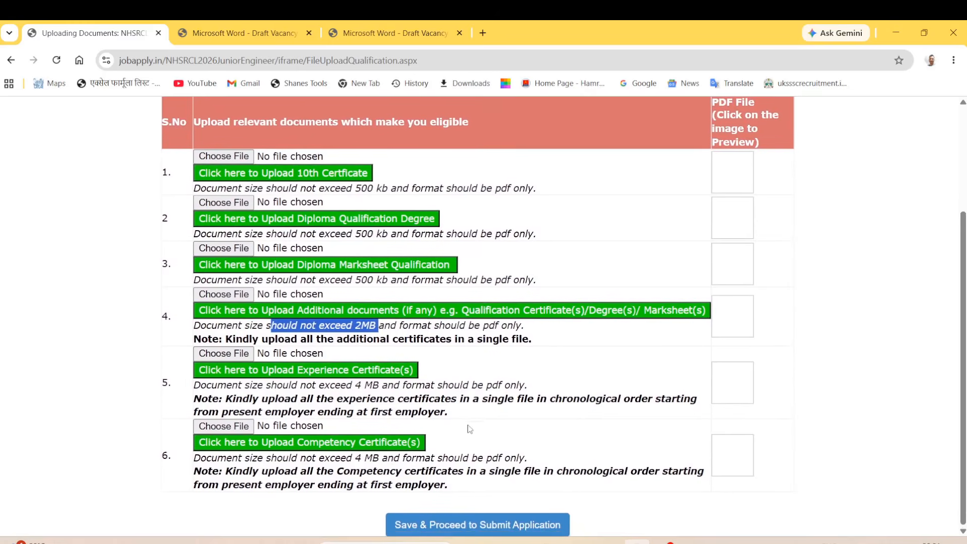
pyautogui.scroll(1, 462, 419)
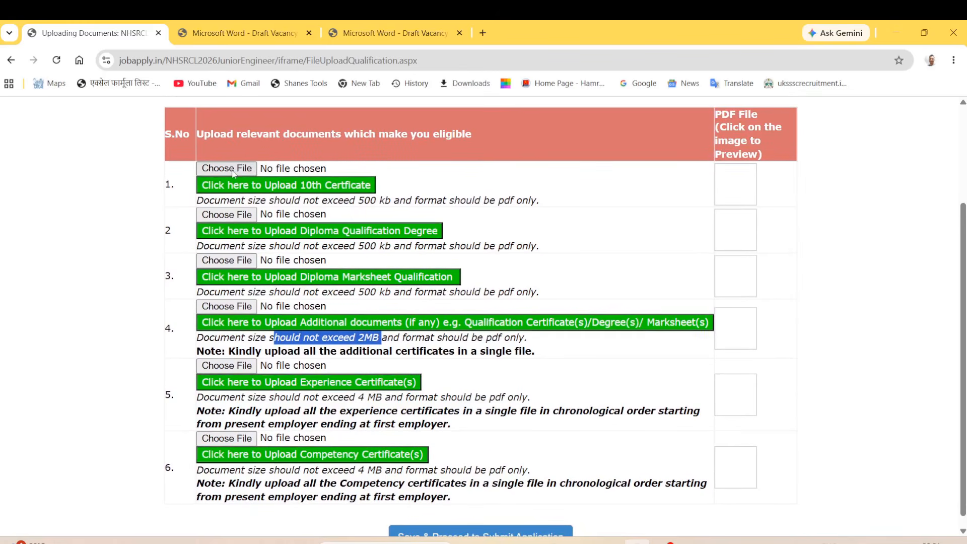
# Upload document.pdf as the 10th certificate.
pyautogui.click(233, 172)
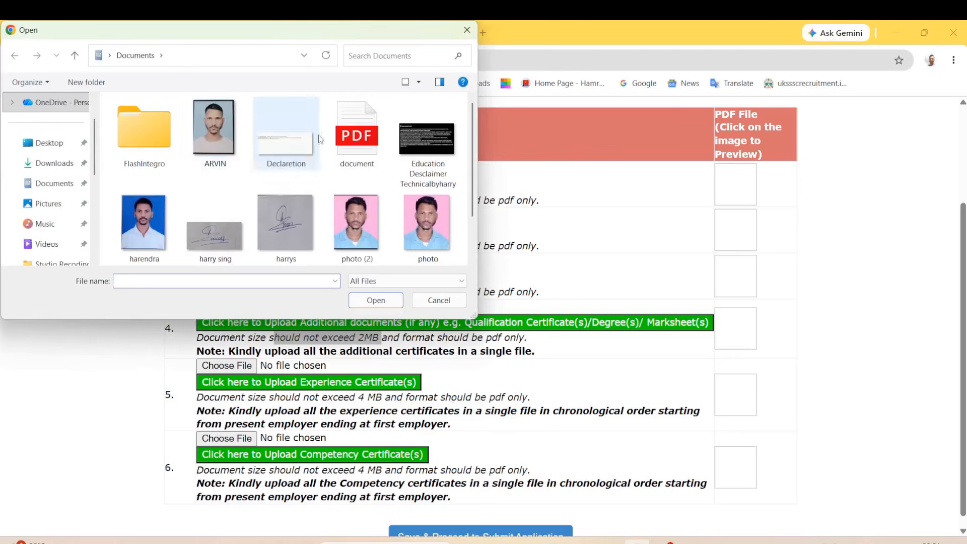
pyautogui.click(356, 137)
pyautogui.click(373, 301)
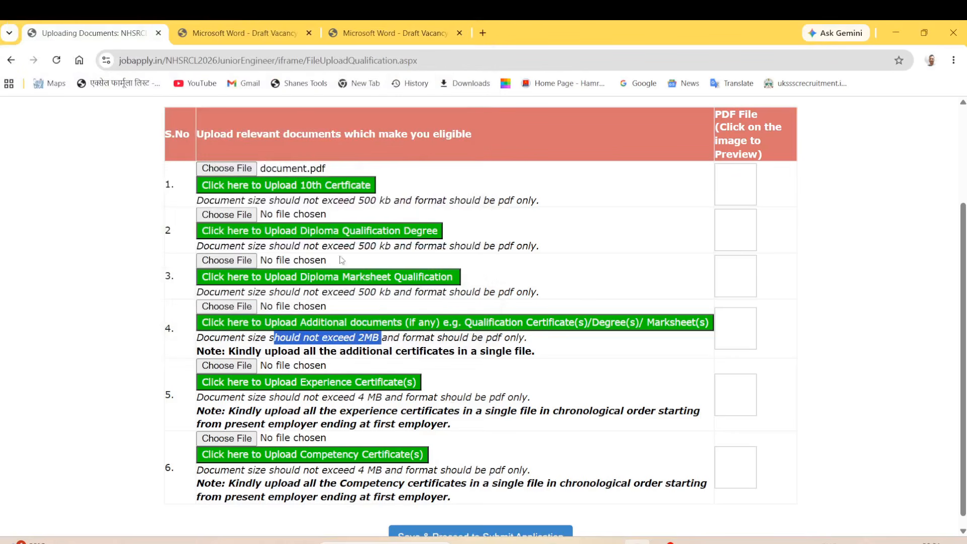
pyautogui.click(321, 190)
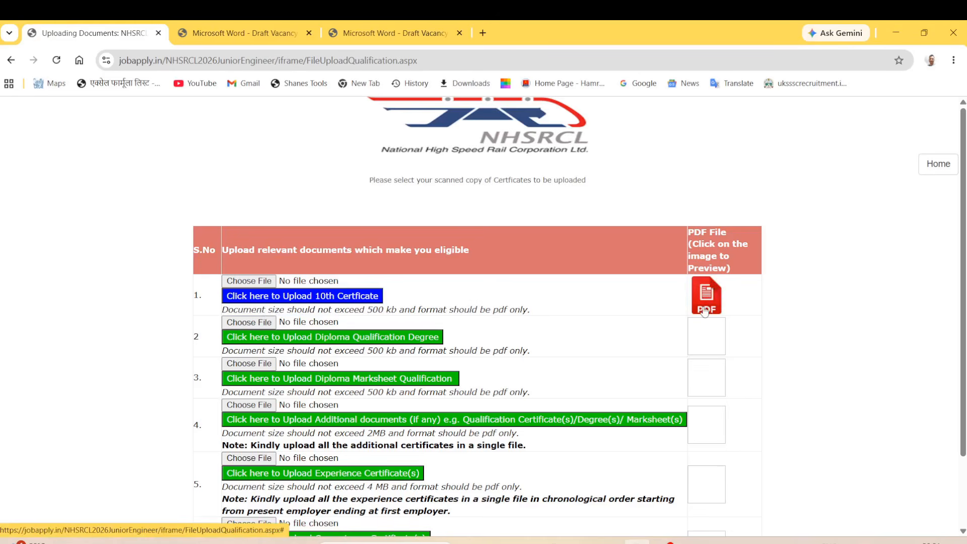
# Save the uploaded documents and proceed to application submission.
pyautogui.scroll(-1, 705, 312)
pyautogui.scroll(-1, 704, 312)
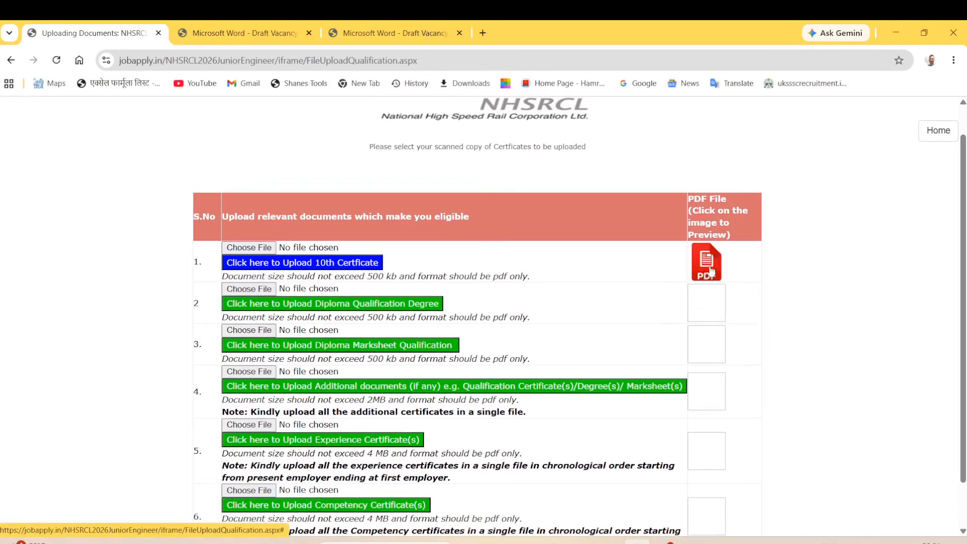
pyautogui.scroll(-1, 723, 431)
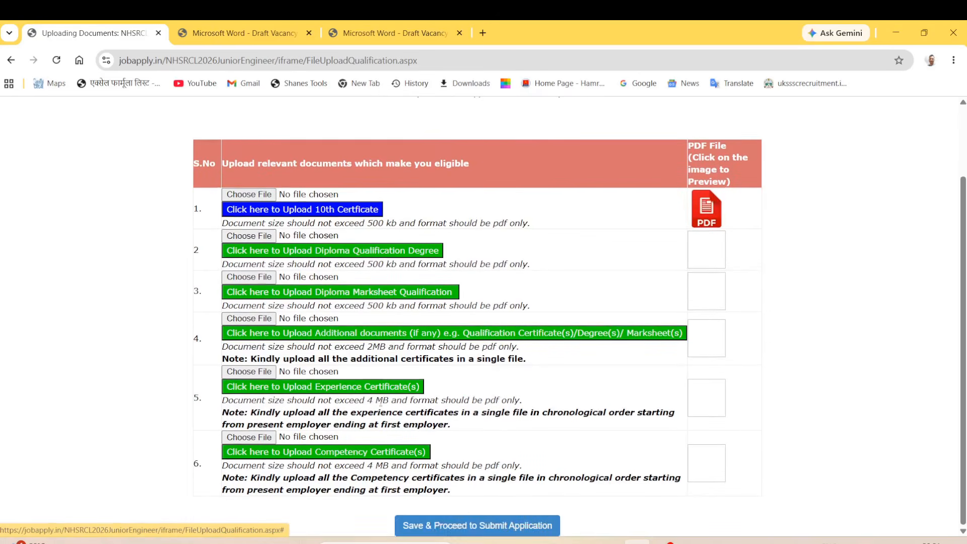
pyautogui.click(471, 526)
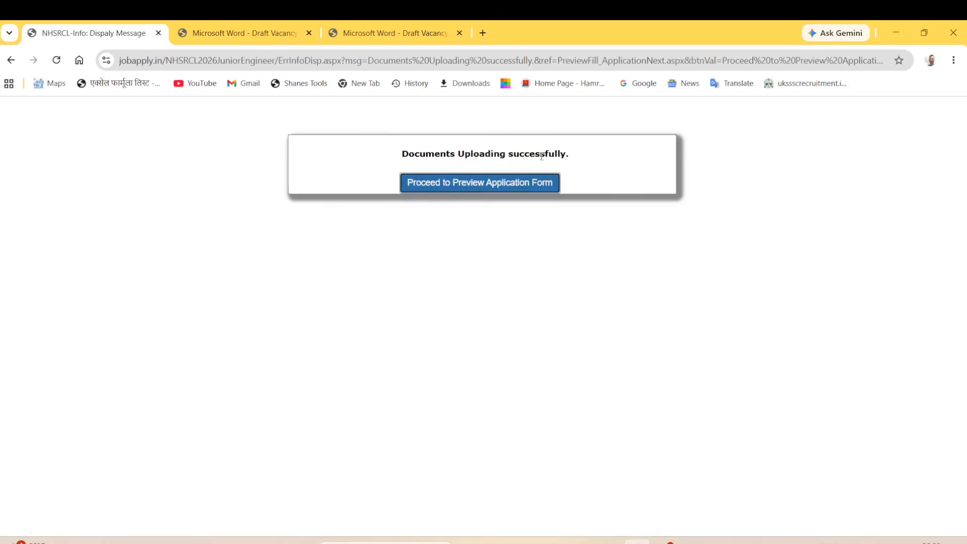
# Review the application form preview's title, registration line and post applied for, then proceed to submission.
pyautogui.click(500, 188)
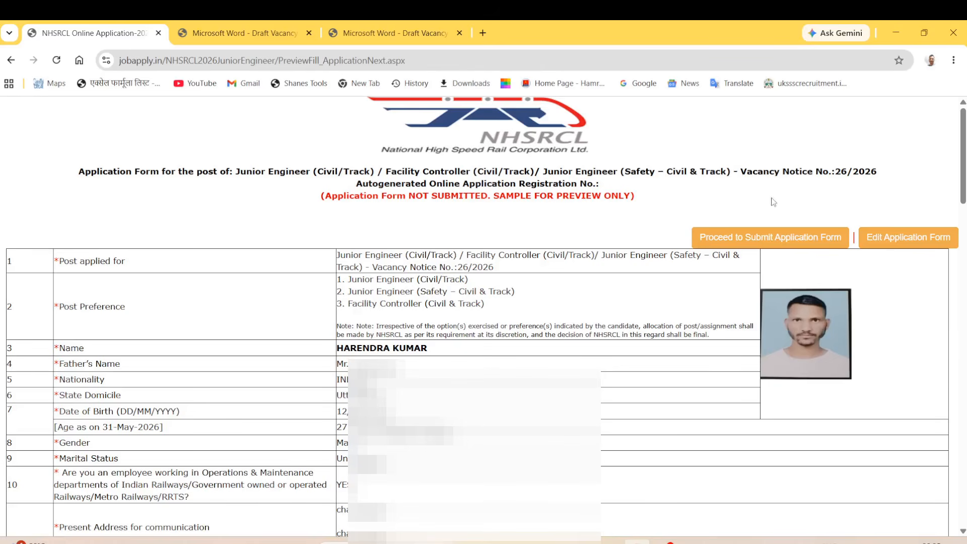
pyautogui.moveTo(81, 172); pyautogui.dragTo(670, 215)
pyautogui.click(411, 227)
pyautogui.moveTo(60, 261); pyautogui.dragTo(148, 272)
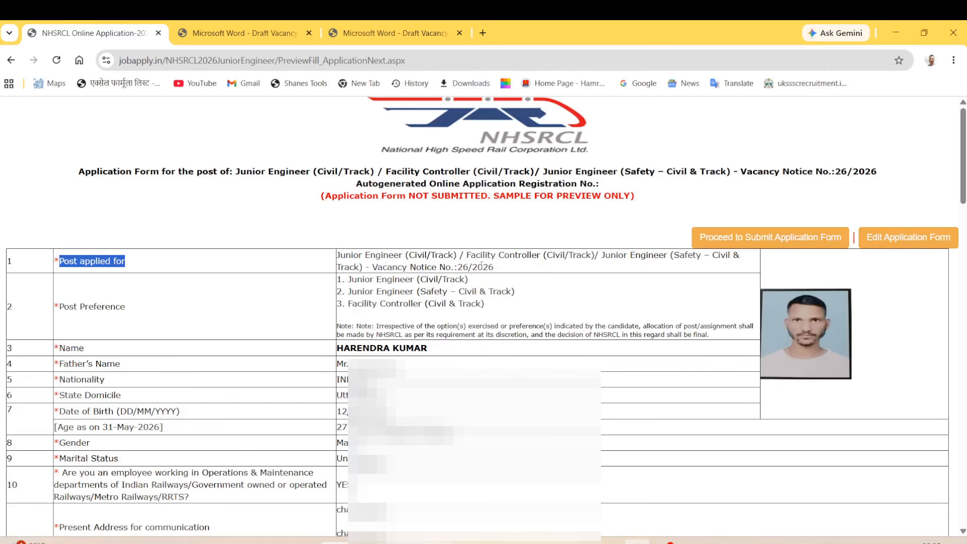
pyautogui.click(469, 233)
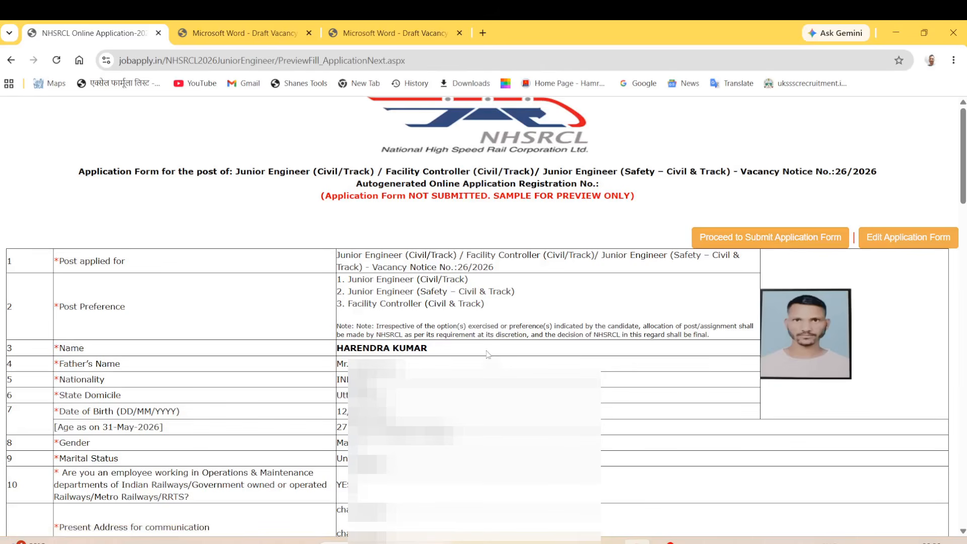
pyautogui.click(755, 242)
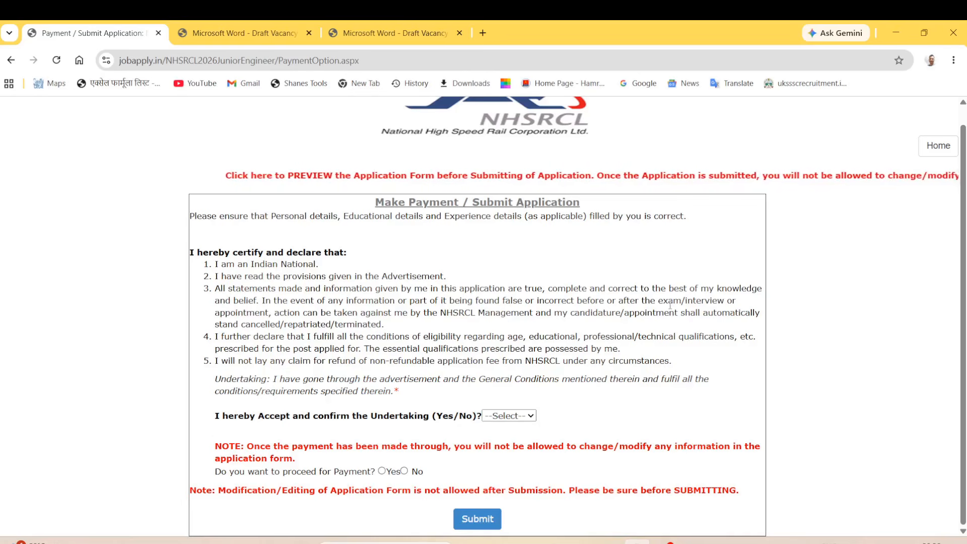
# Accept the undertaking with YES, choose Yes for payment, and submit the application.
pyautogui.moveTo(238, 416); pyautogui.dragTo(424, 416)
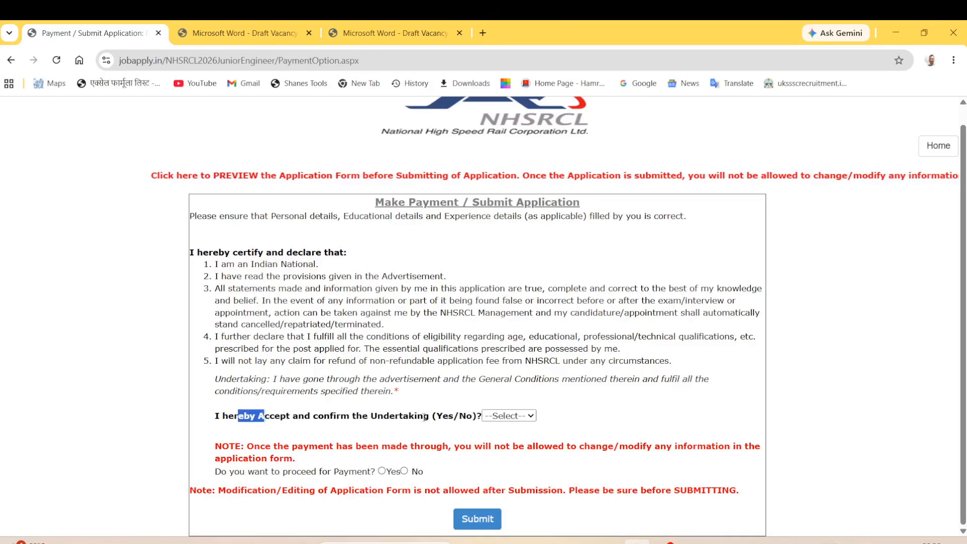
pyautogui.click(508, 415)
pyautogui.click(511, 446)
pyautogui.click(524, 426)
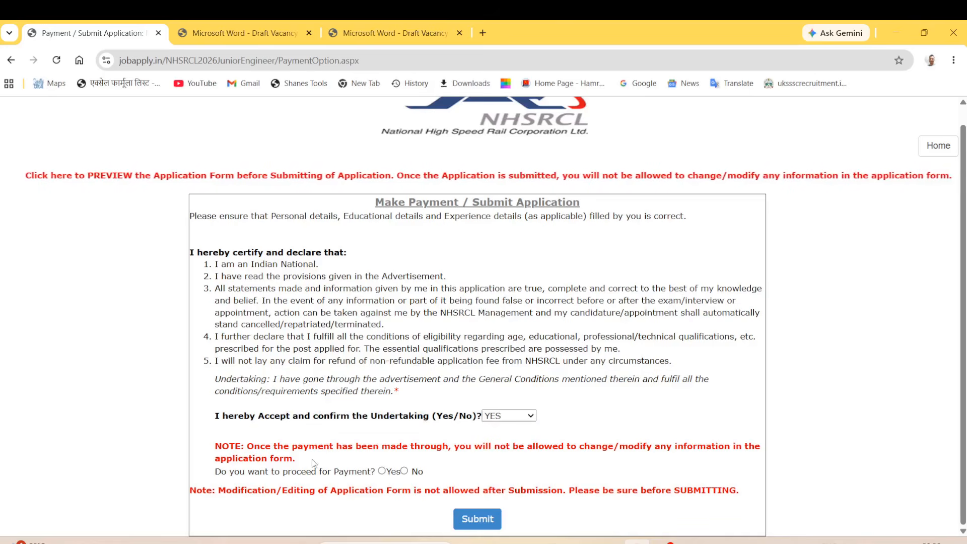
pyautogui.click(382, 471)
pyautogui.click(476, 519)
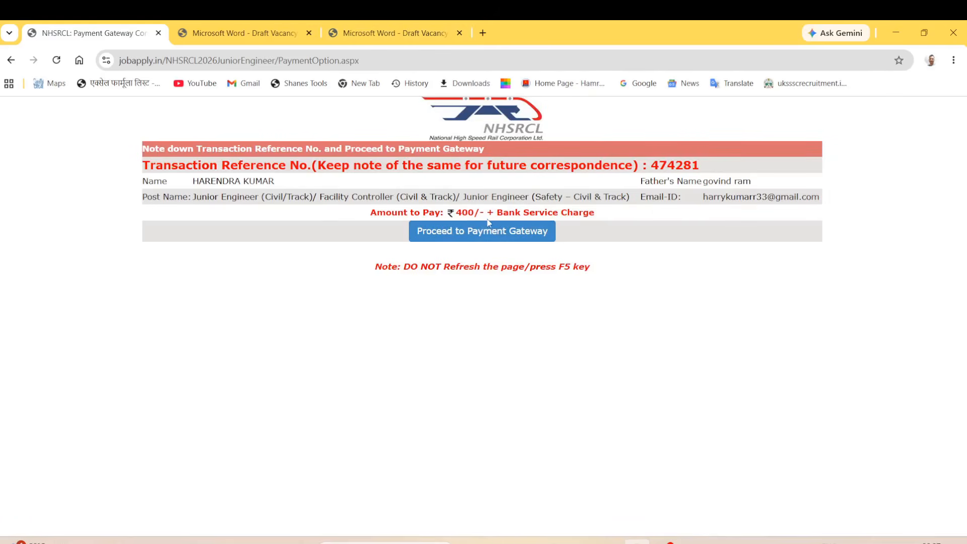
# Go to the BillDesk payment gateway and select UPI as the payment method.
pyautogui.click(467, 235)
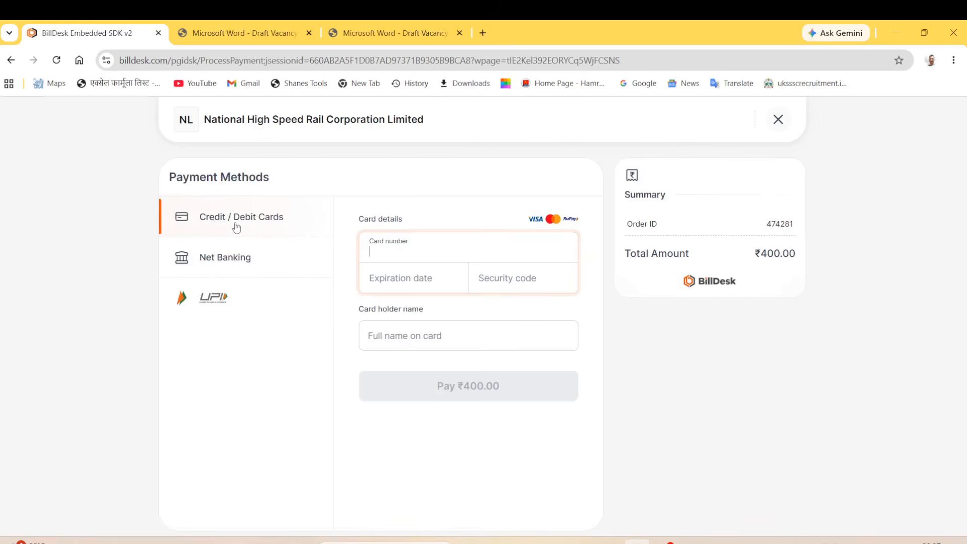
pyautogui.click(216, 298)
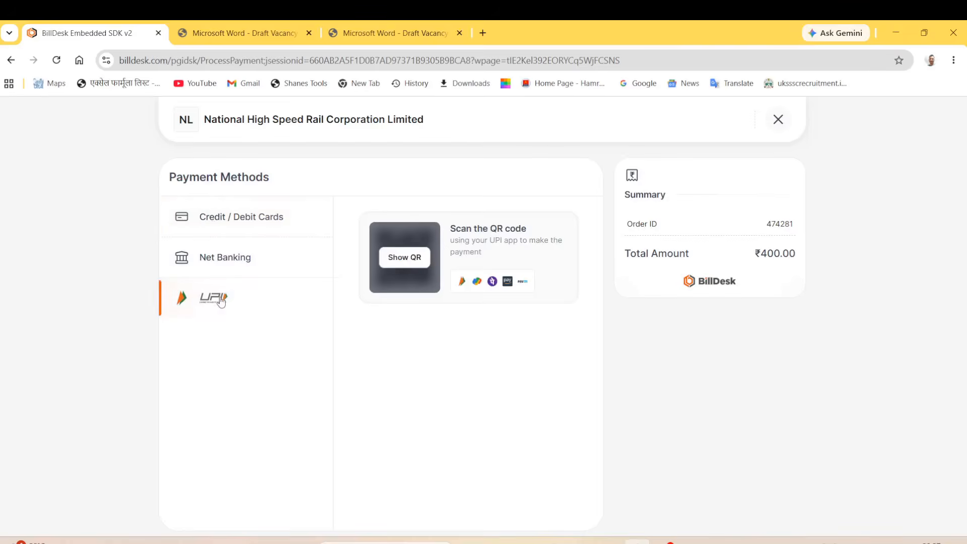